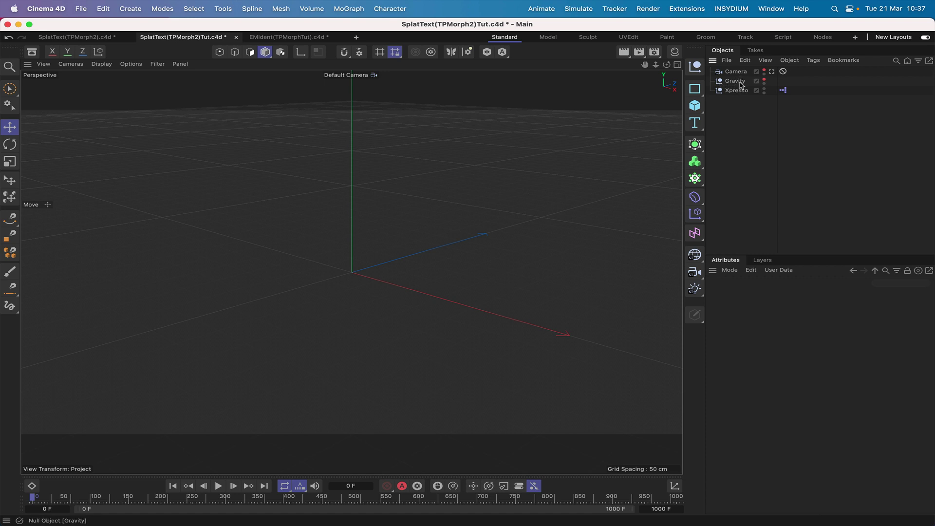
# Look through the scene camera and return to the default camera view.
pyautogui.click(772, 72)
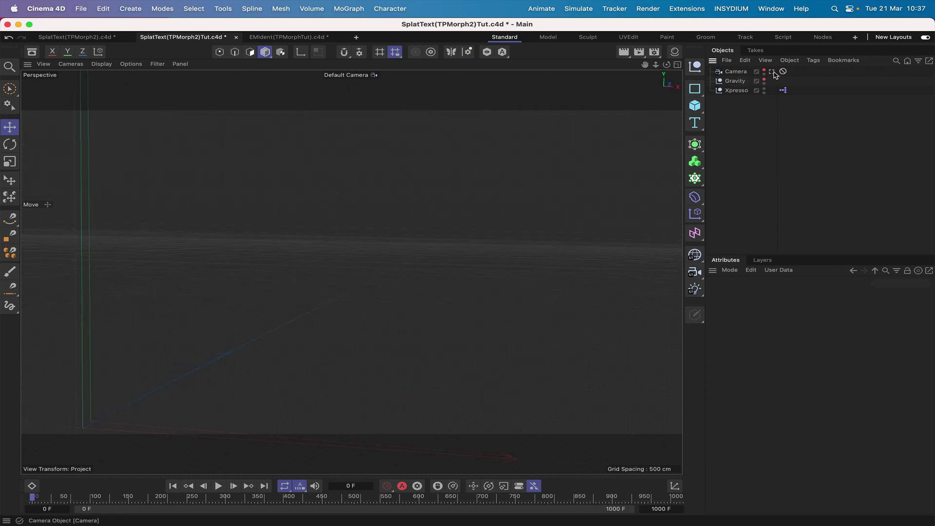
pyautogui.click(772, 72)
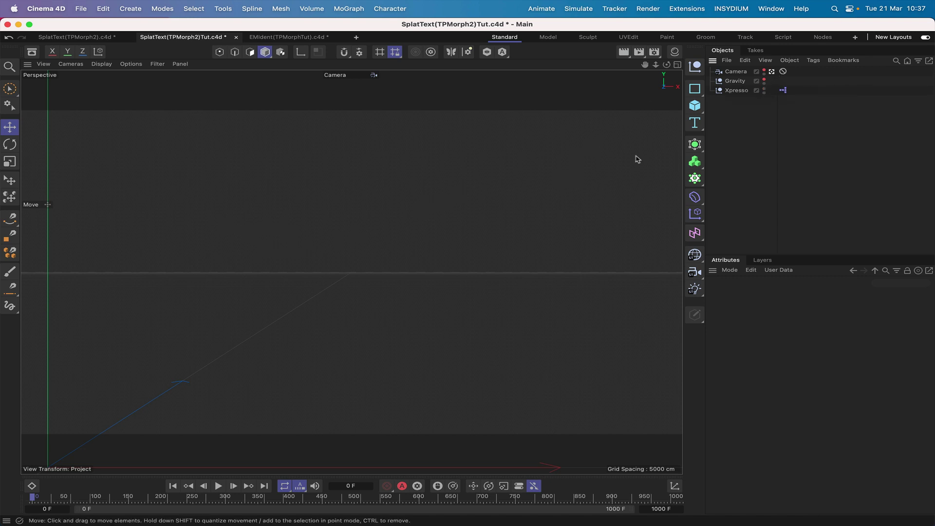
pyautogui.click(772, 72)
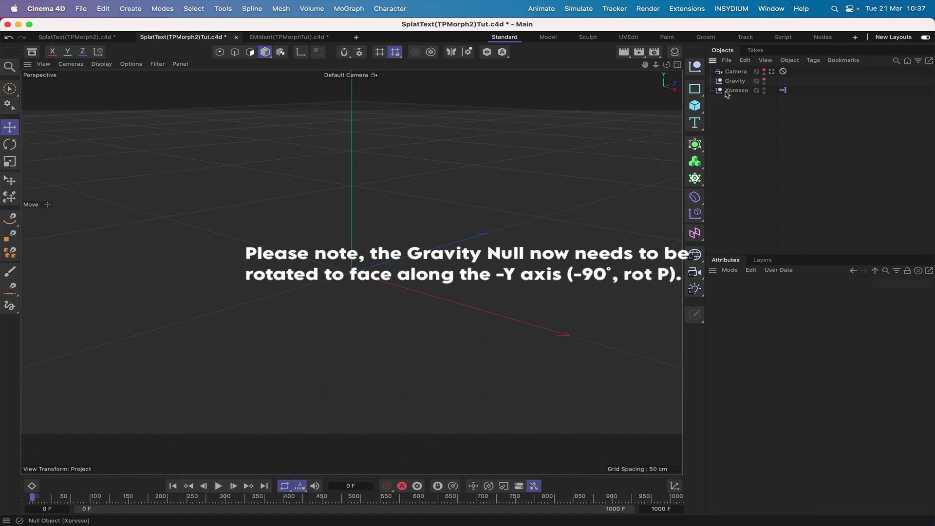
# Open the Xpresso null's expression and delete the two Object nodes that feed the Point nodes.
pyautogui.click(734, 90)
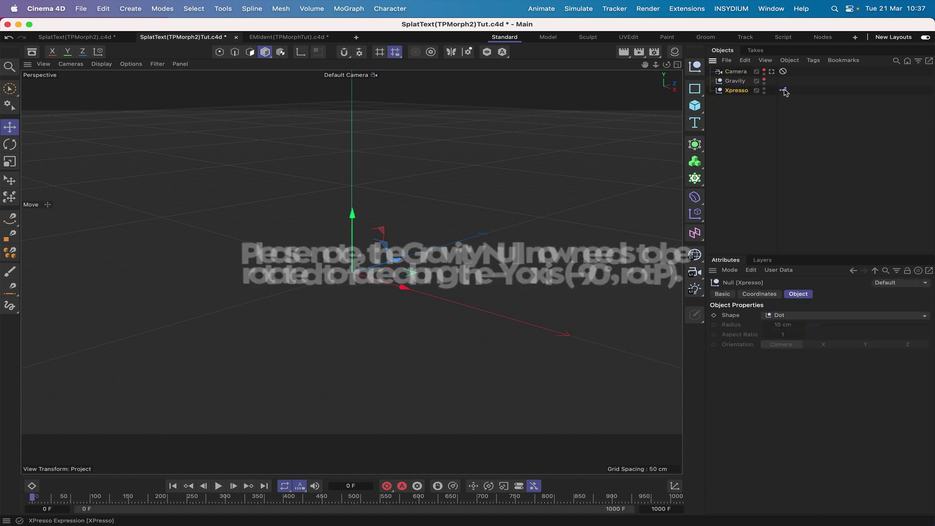
pyautogui.click(783, 90)
pyautogui.doubleClick(782, 90)
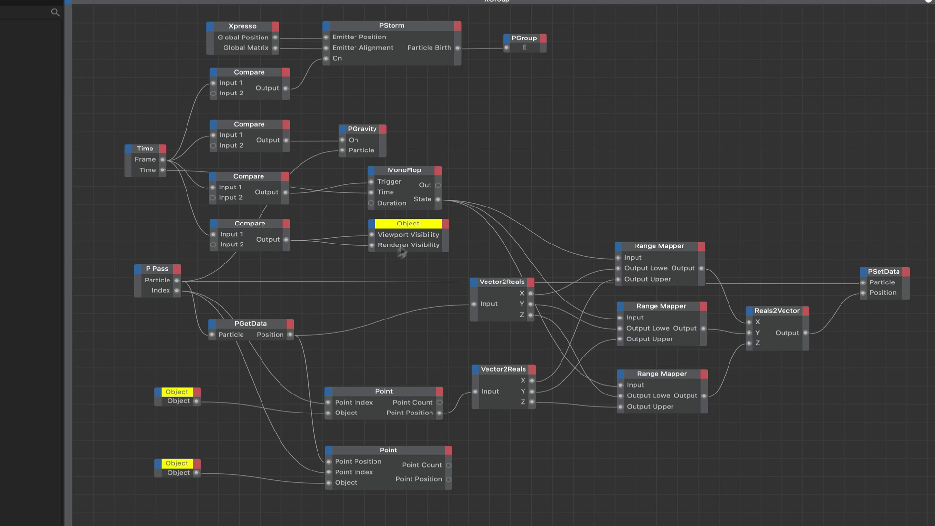
pyautogui.moveTo(176, 374); pyautogui.dragTo(178, 513)
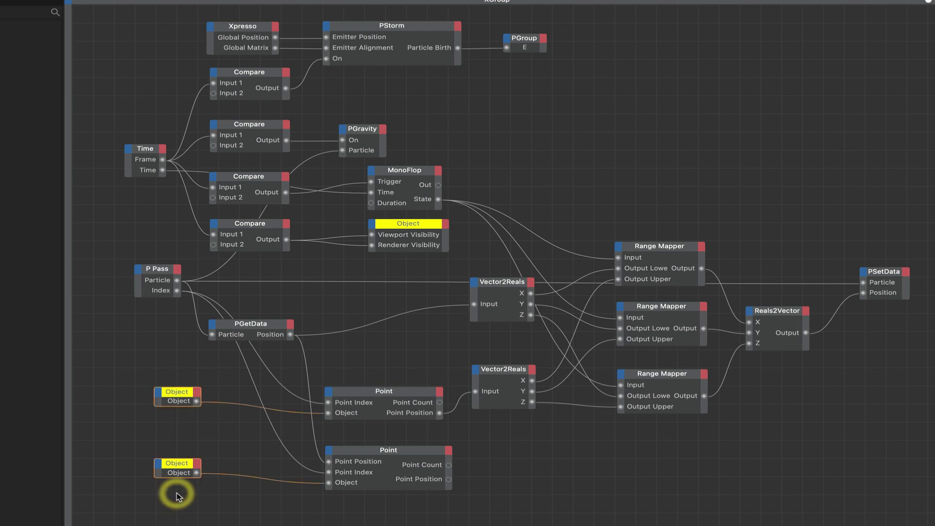
pyautogui.press('Delete')
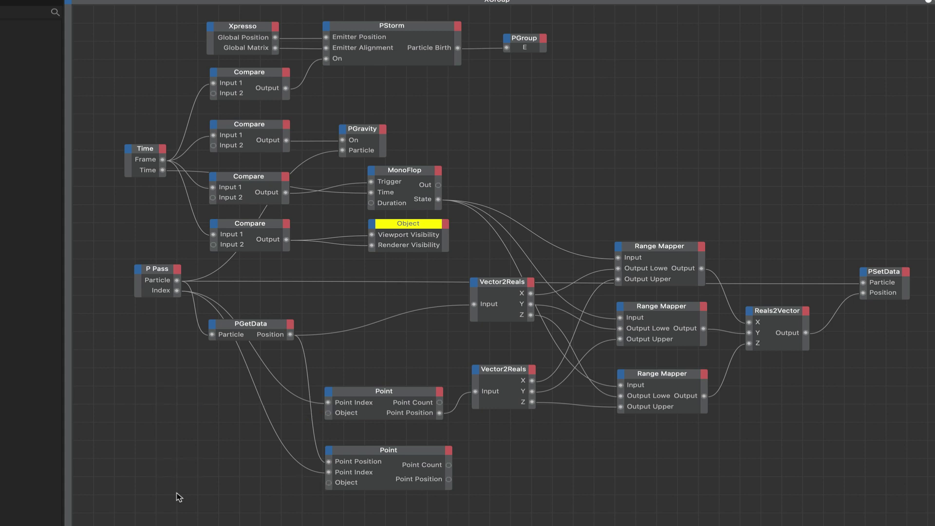
# Delete the Object node with the visibility ports and the Compare node that was connected to it.
pyautogui.click(408, 225)
pyautogui.press('Delete')
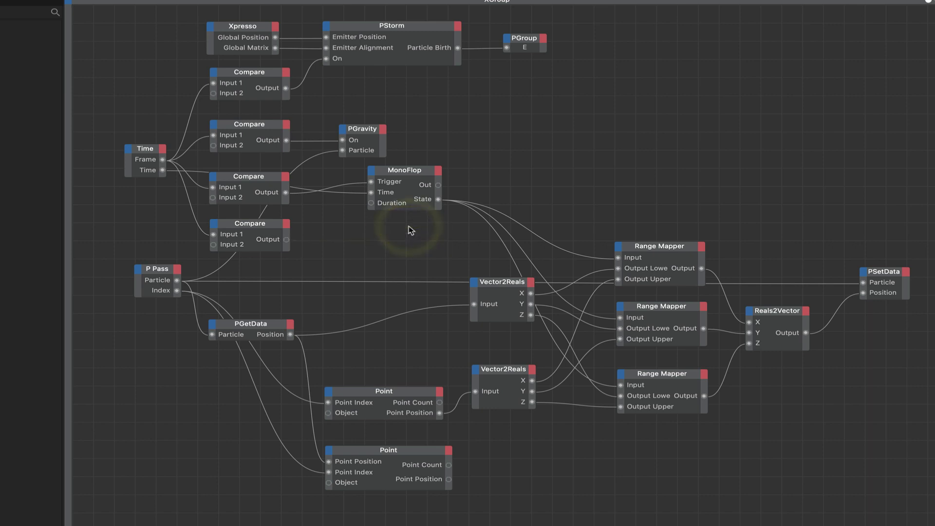
pyautogui.click(285, 224)
pyautogui.click(262, 224)
pyautogui.click(271, 225)
pyautogui.press('Delete')
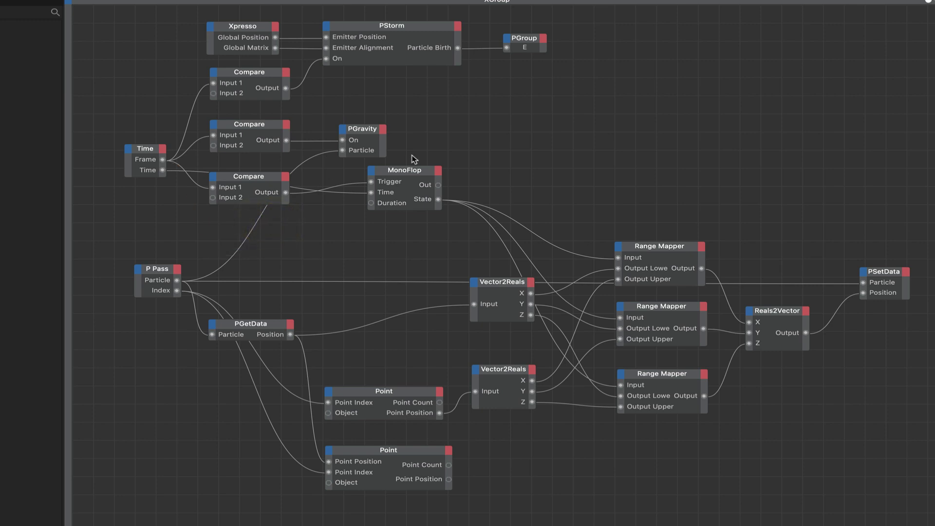
# Replace the old PGroup node with a new Thinking Particles PGroup node connected to PStorm's Particle Birth output.
pyautogui.click(525, 39)
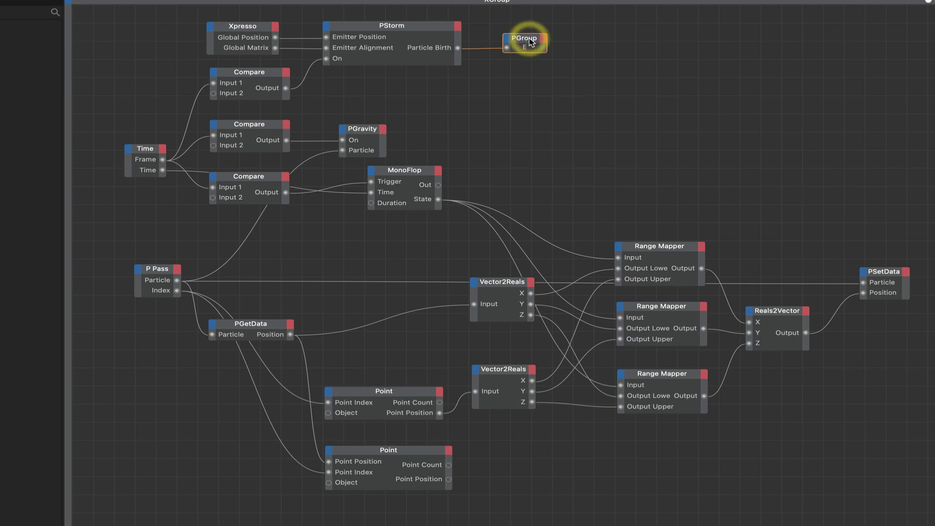
pyautogui.press('Delete')
pyautogui.rightClick(522, 39)
pyautogui.moveTo(544, 65)
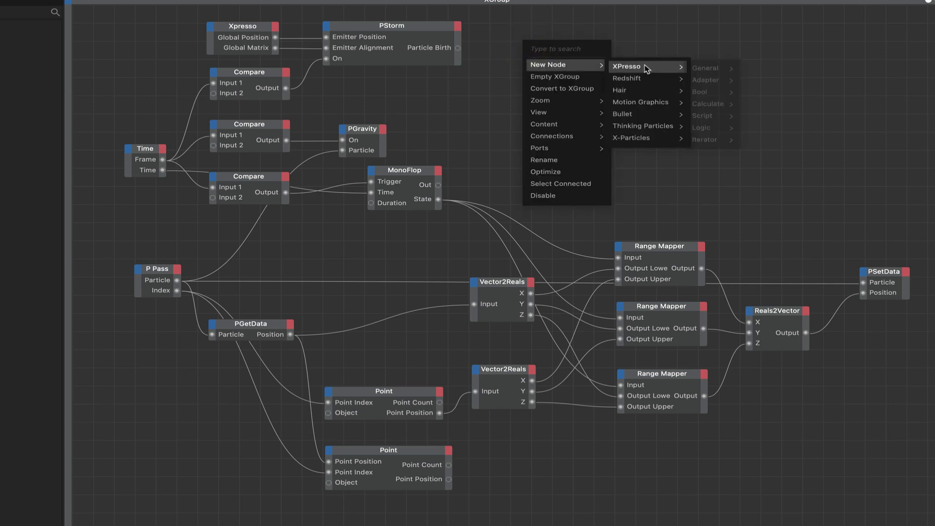
pyautogui.moveTo(653, 126)
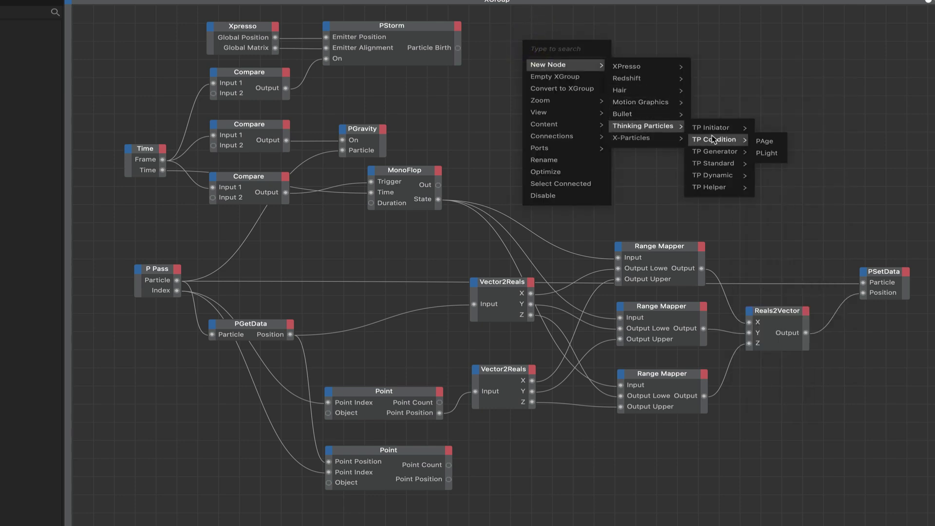
pyautogui.moveTo(711, 166)
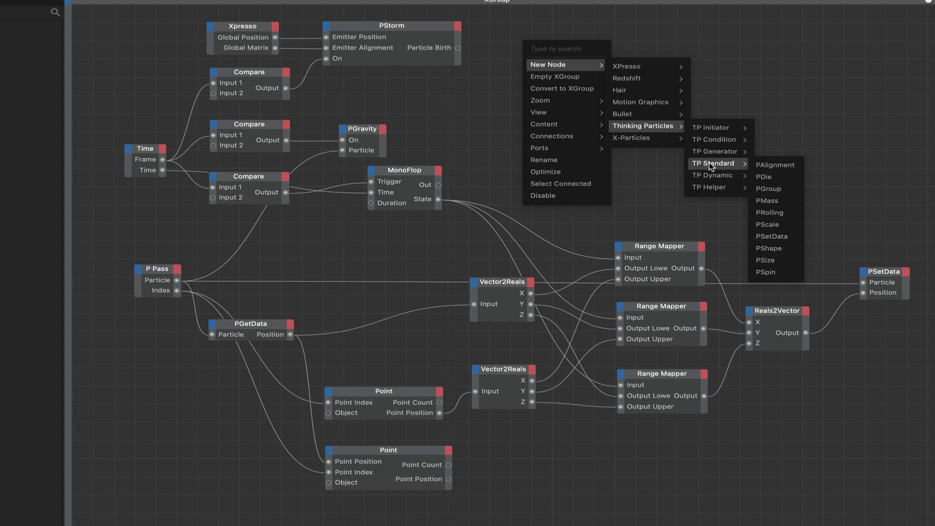
pyautogui.click(770, 189)
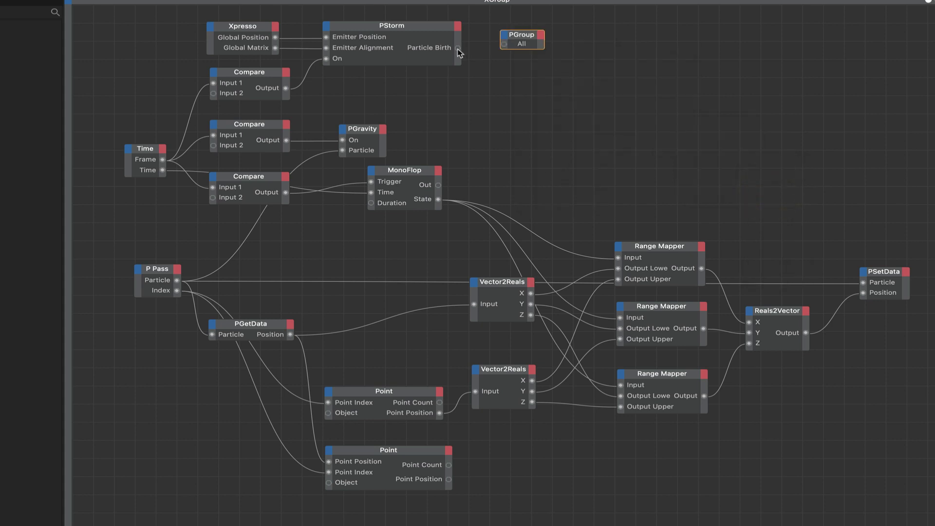
pyautogui.moveTo(504, 46); pyautogui.dragTo(531, 37)
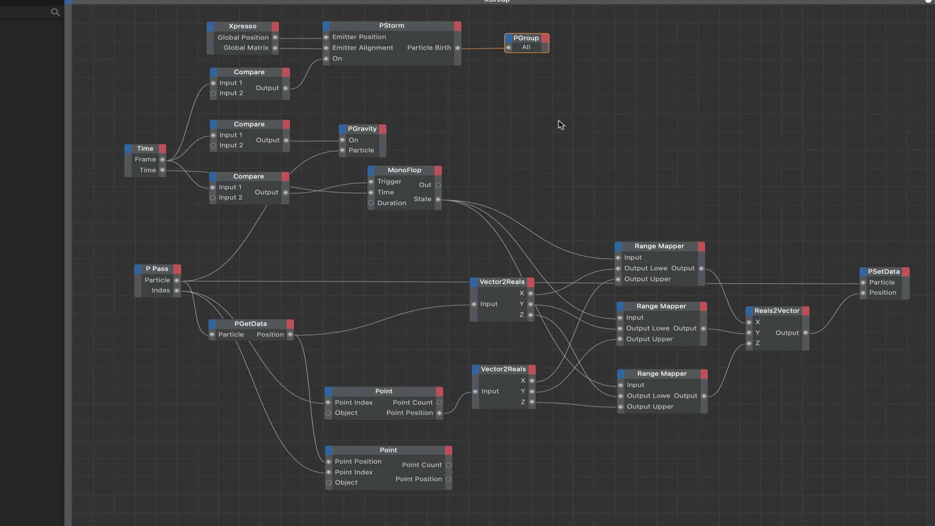
pyautogui.moveTo(251, 29); pyautogui.dragTo(273, 10)
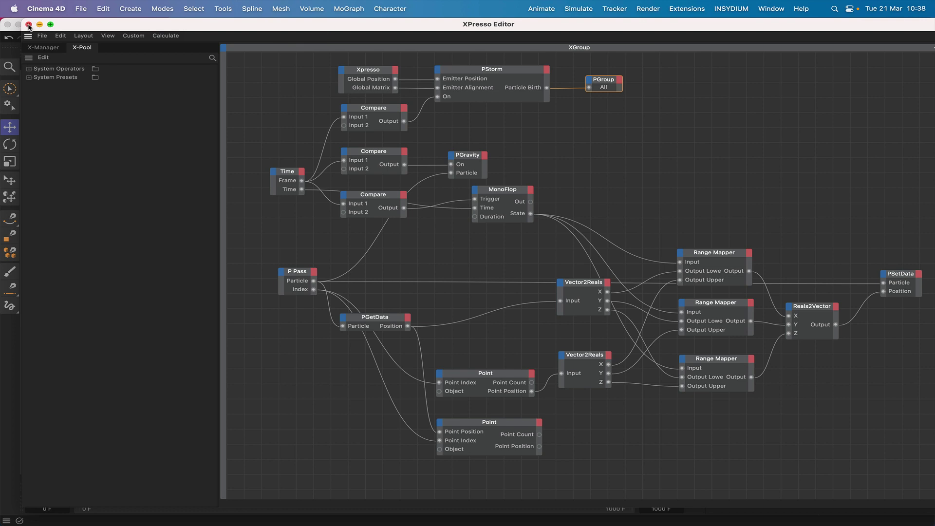
# Close the XPresso Editor and add a text spline to the scene.
pyautogui.click(29, 24)
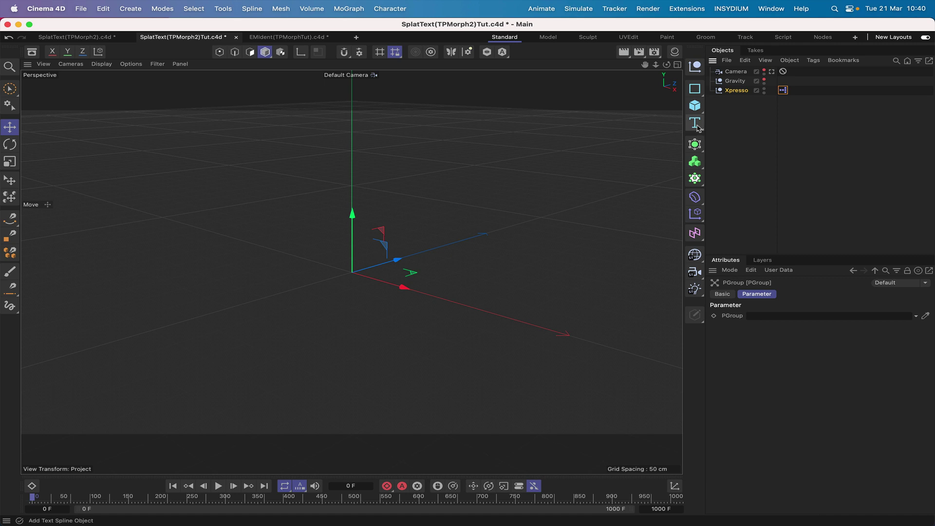
pyautogui.click(696, 124)
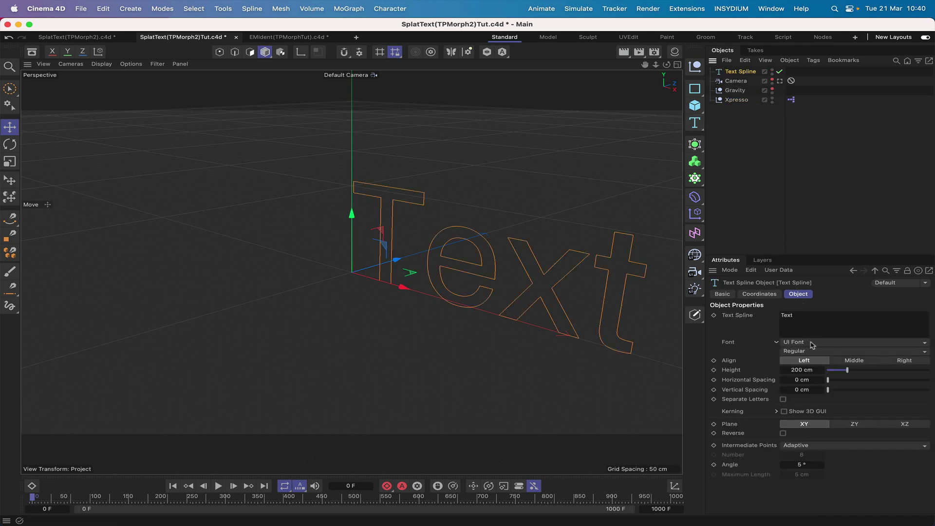
# Switch to Safari, browse the free horror fonts on 1001freefonts.com, and return to Cinema 4D.
pyautogui.moveTo(550, 523)
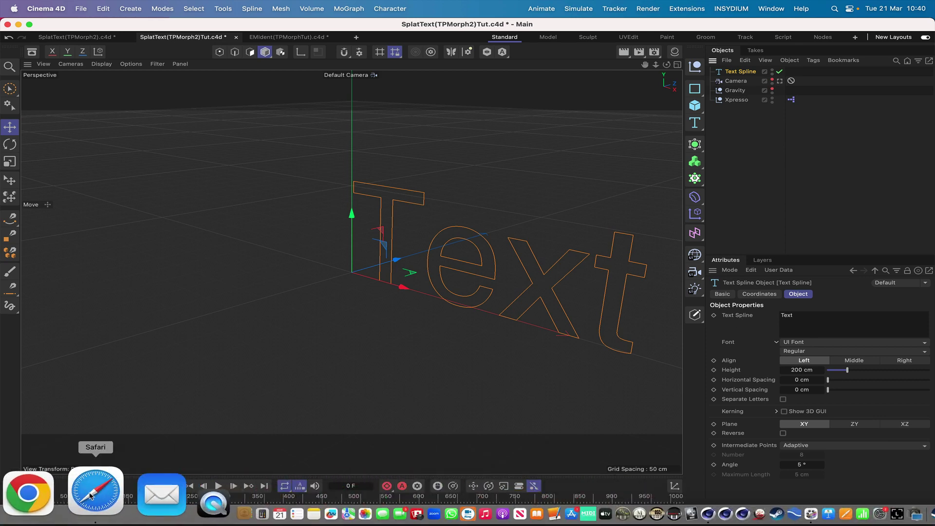
pyautogui.click(89, 495)
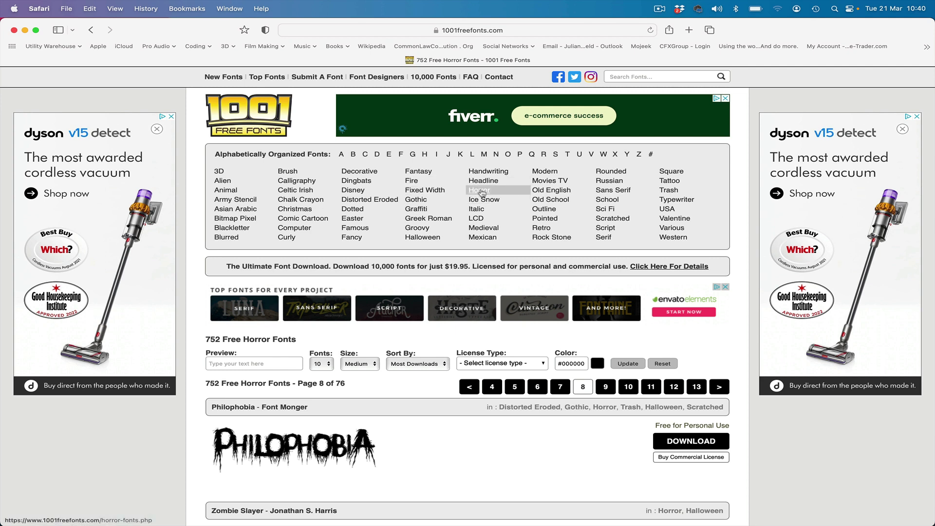
pyautogui.scroll(-2, 516, 243)
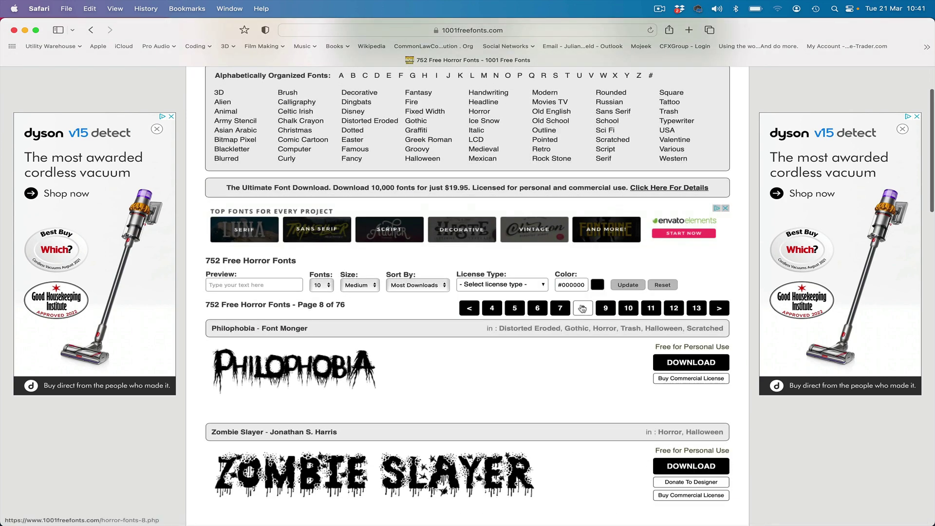
pyautogui.scroll(-9, 486, 344)
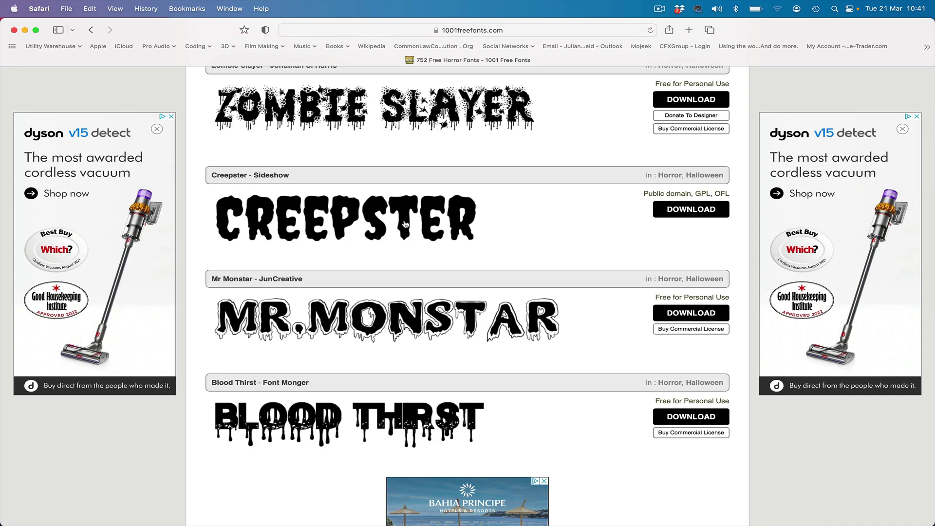
pyautogui.scroll(11, 405, 224)
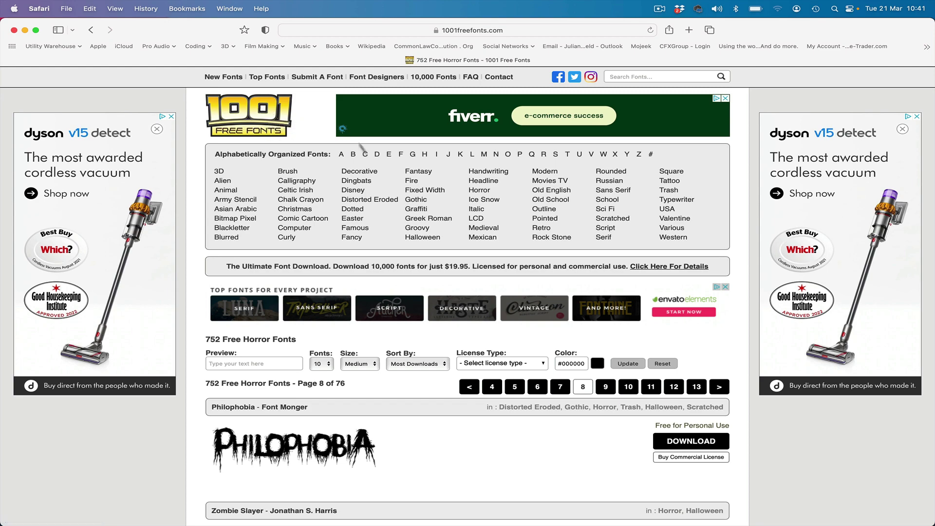
pyautogui.scroll(-10, 319, 234)
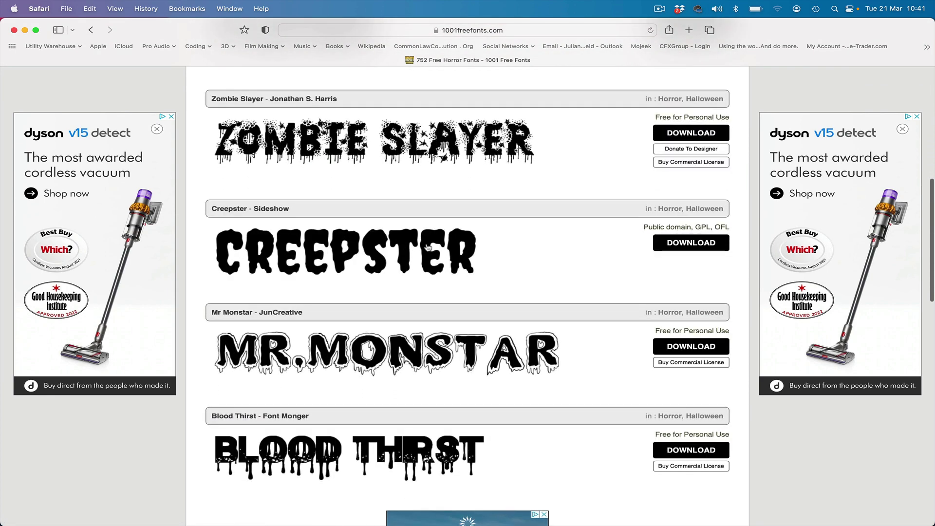
pyautogui.scroll(1, 441, 213)
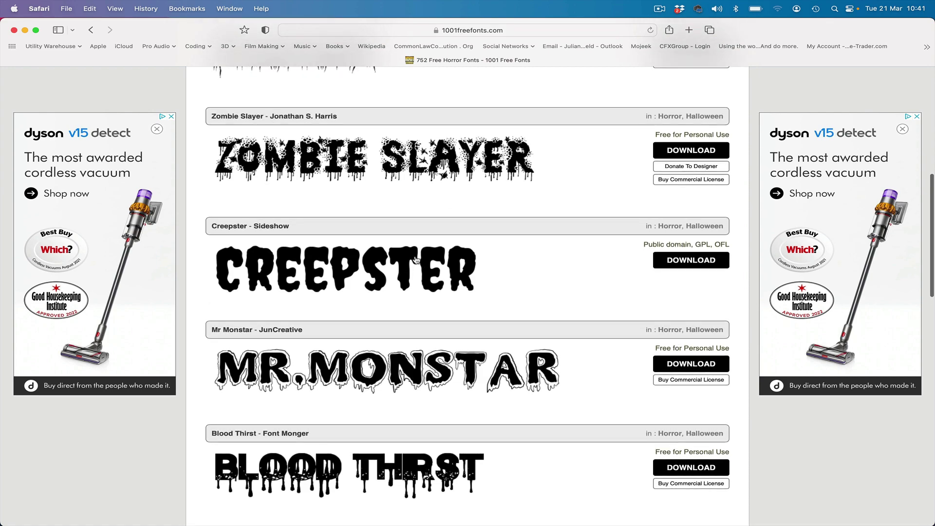
pyautogui.scroll(10, 416, 259)
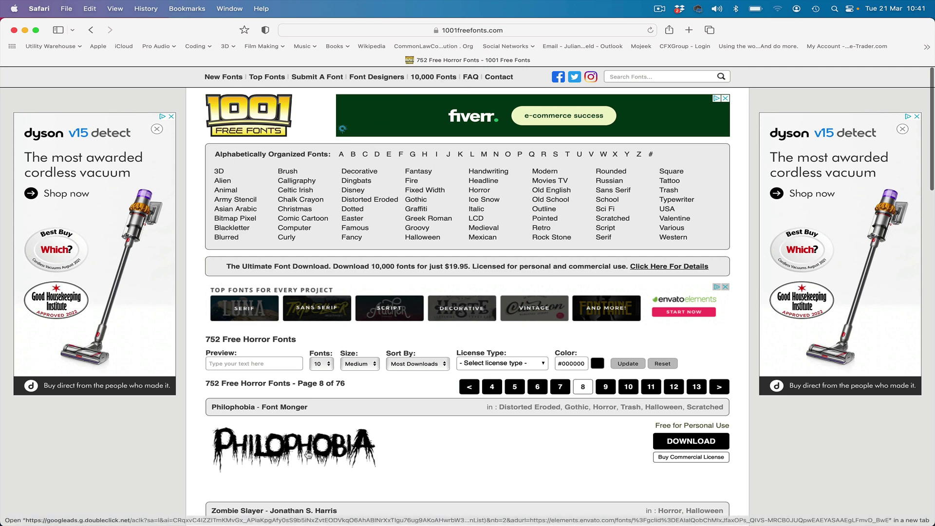
pyautogui.moveTo(92, 518)
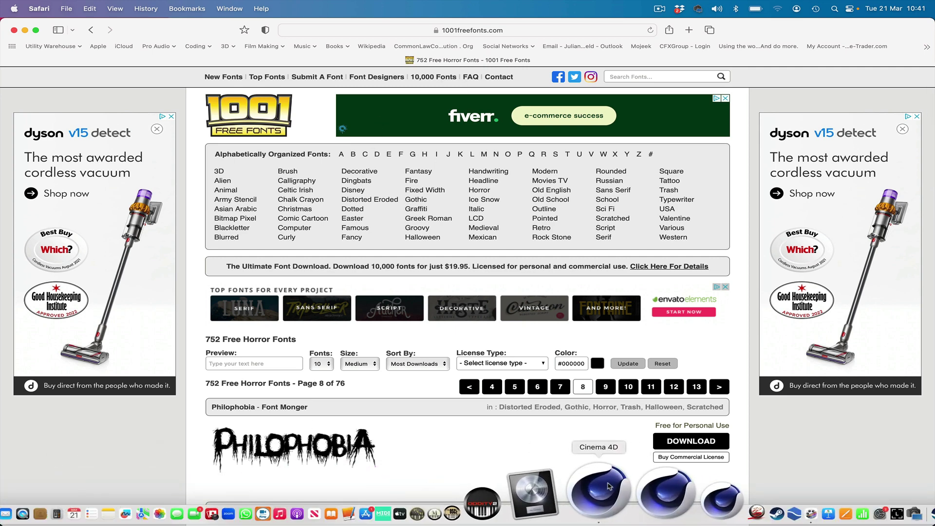
pyautogui.click(609, 487)
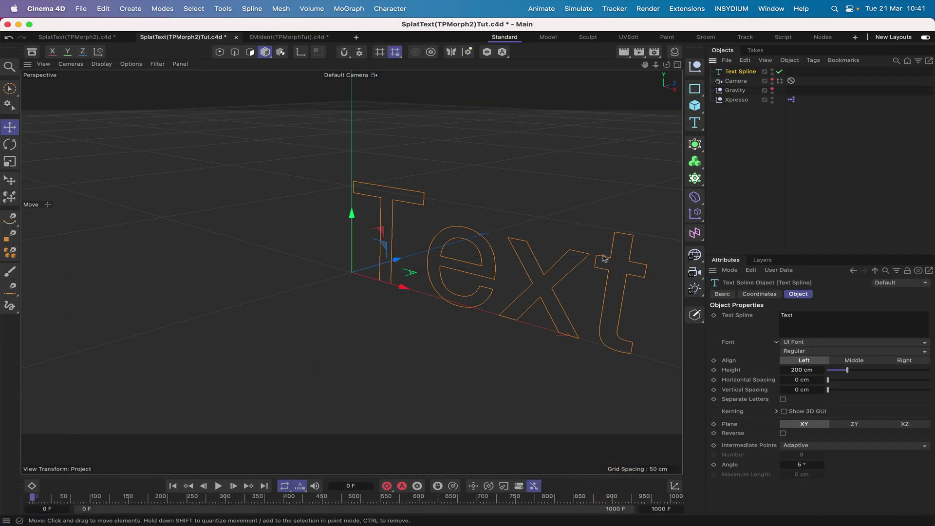
# Set the text spline's font to Creepster and its text to "SPLAT!".
pyautogui.click(820, 343)
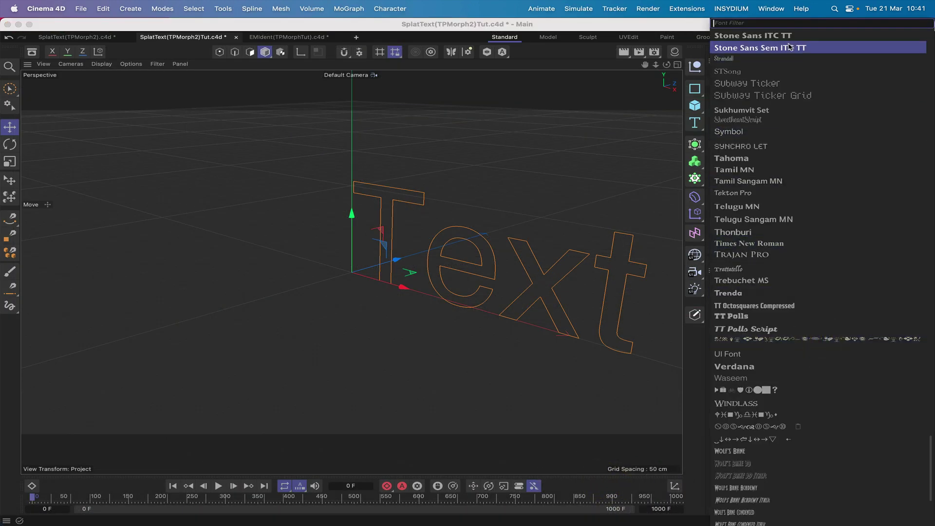
pyautogui.scroll(15, 790, 46)
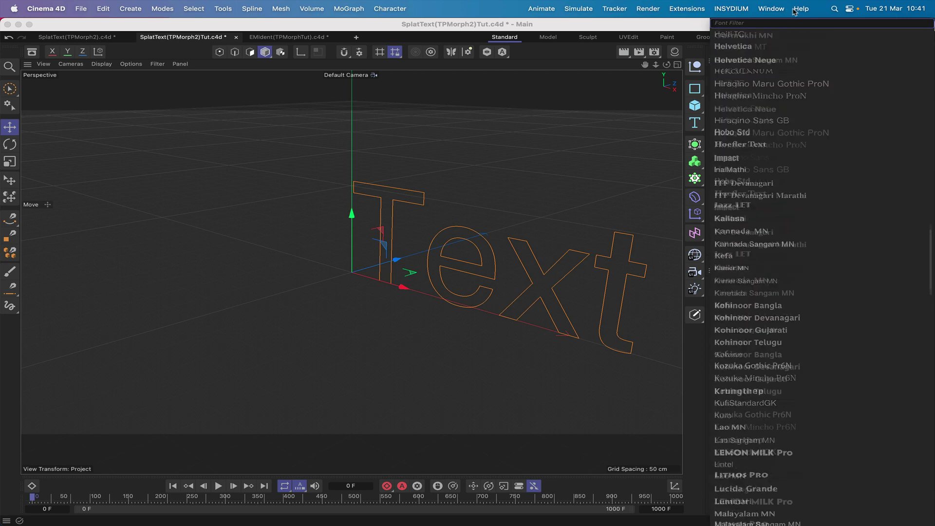
pyautogui.scroll(15, 787, 49)
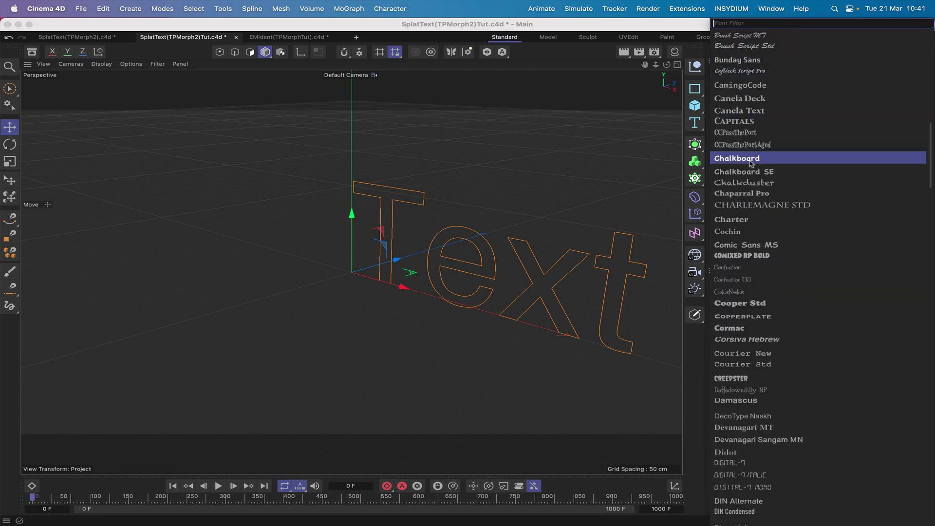
pyautogui.click(729, 378)
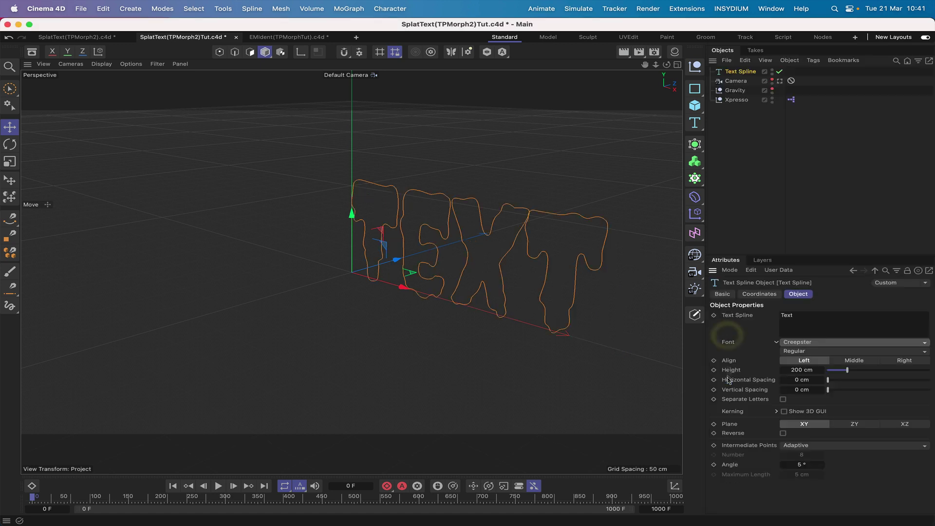
pyautogui.doubleClick(796, 315)
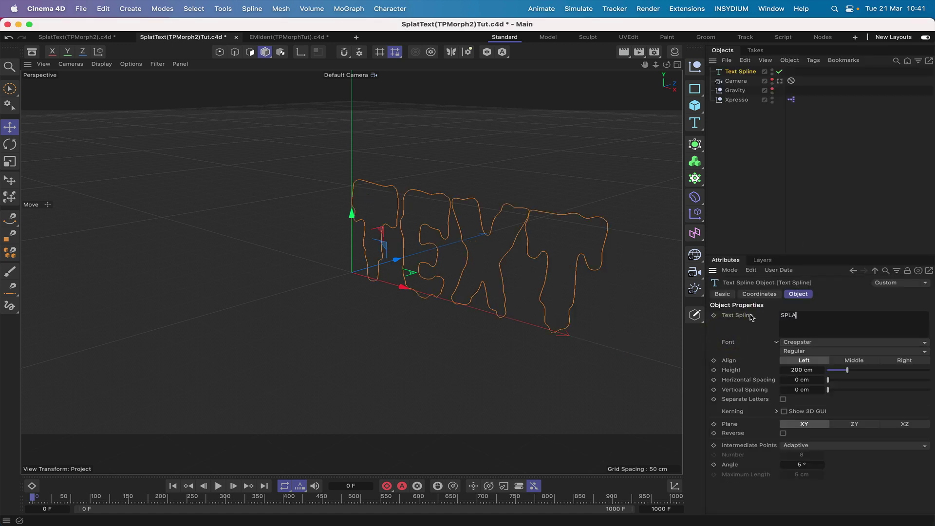
pyautogui.write('SPLAT!')
pyautogui.click(740, 328)
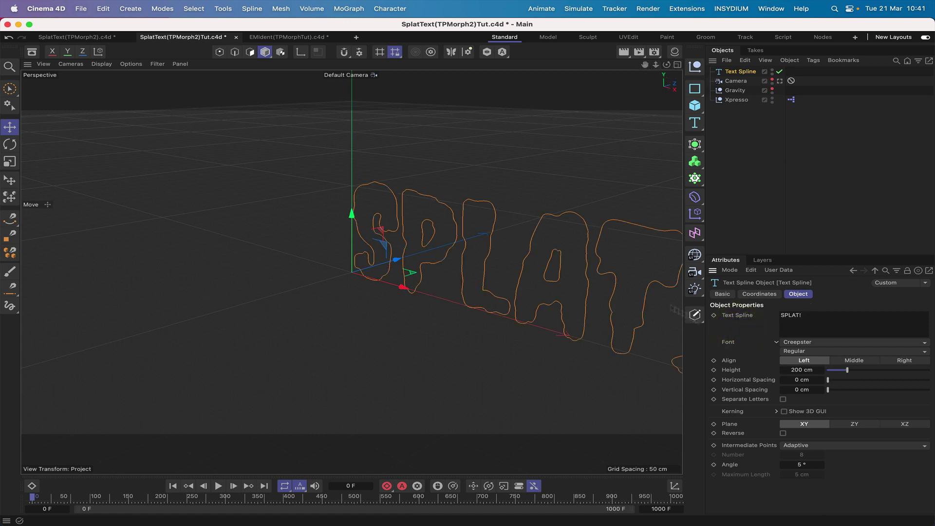
# Shift the text spline along X and Y to centre it above the origin, and look through the scene camera.
pyautogui.moveTo(403, 288); pyautogui.dragTo(299, 267)
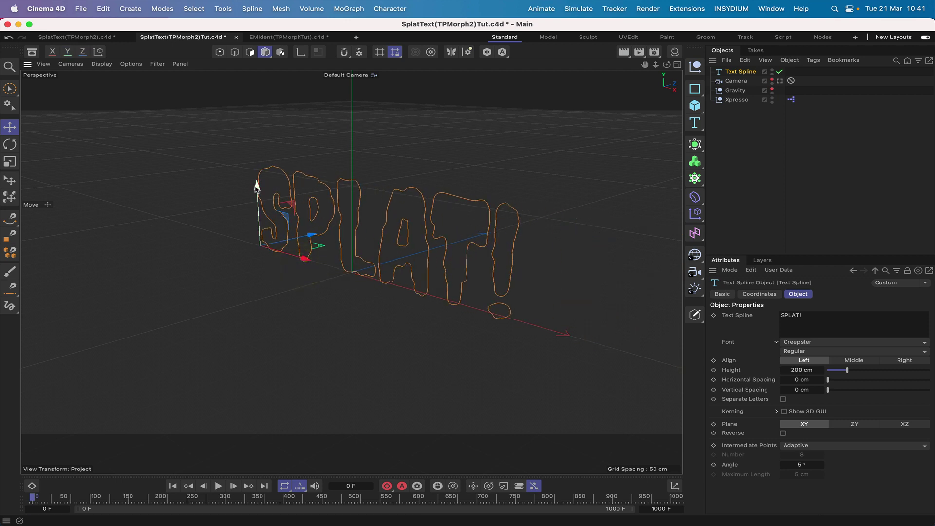
pyautogui.moveTo(255, 187); pyautogui.dragTo(258, 155)
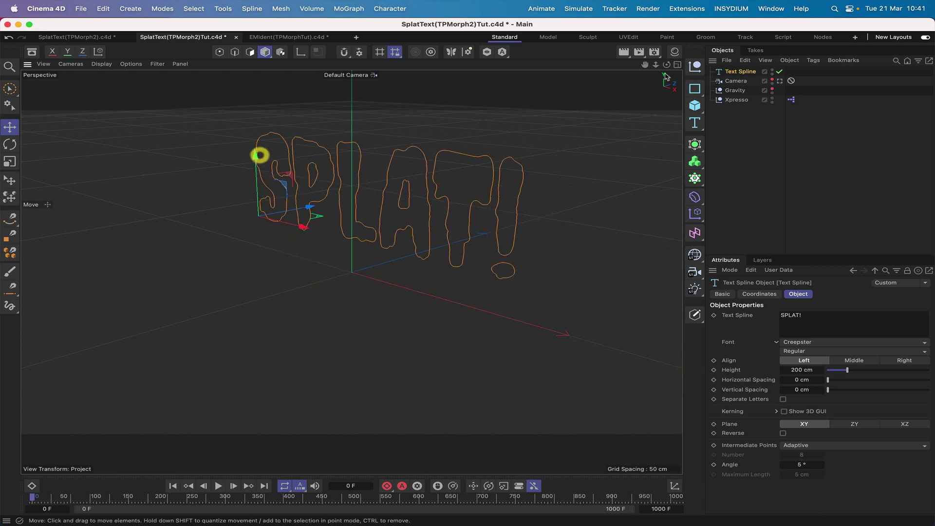
pyautogui.click(779, 82)
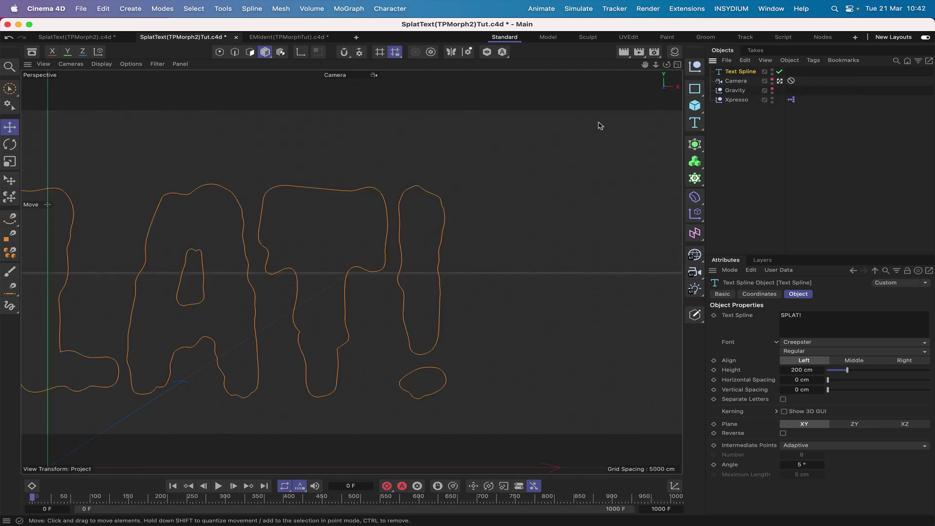
# Move the Protection tag from the camera to the text spline and pan the camera to centre the text in frame.
pyautogui.click(791, 81)
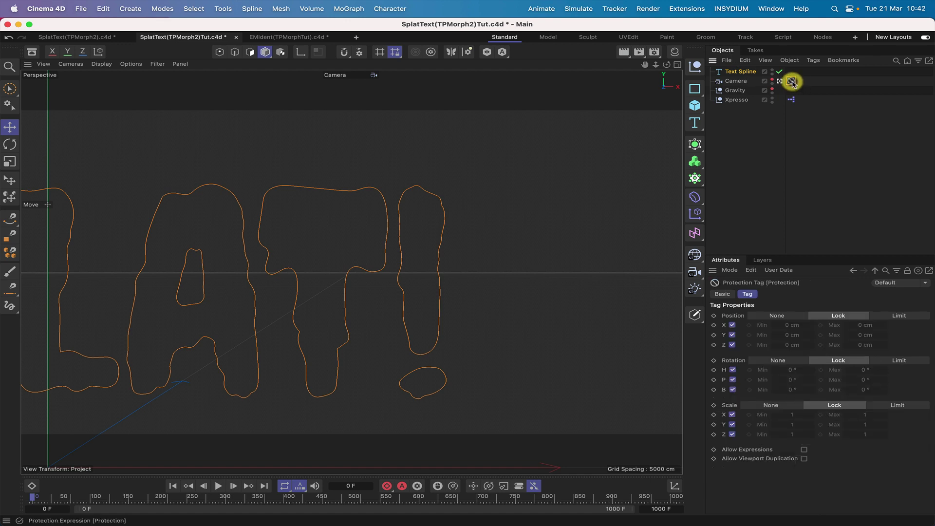
pyautogui.moveTo(791, 81); pyautogui.dragTo(790, 71)
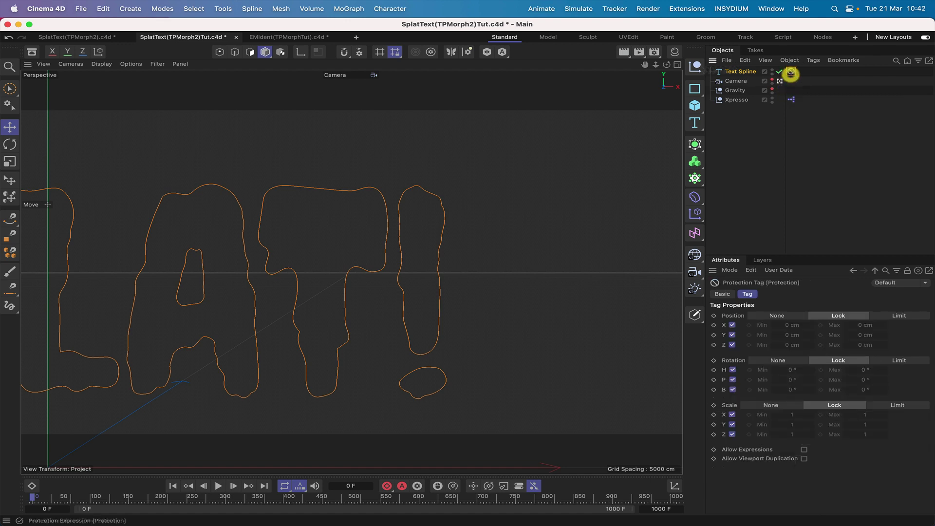
pyautogui.click(736, 81)
pyautogui.moveTo(651, 66)
pyautogui.mouseDown()
pyautogui.moveTo(682, 62)
pyautogui.moveTo(646, 67)
pyautogui.mouseUp()
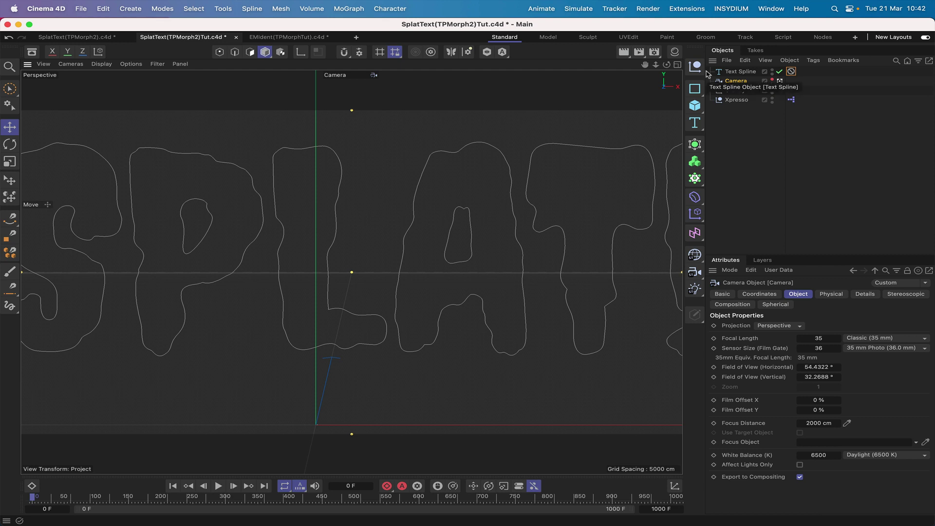
# Pull the camera back along Z in the Top view so the whole SPLAT! text fits the perspective frame.
pyautogui.press('F2')
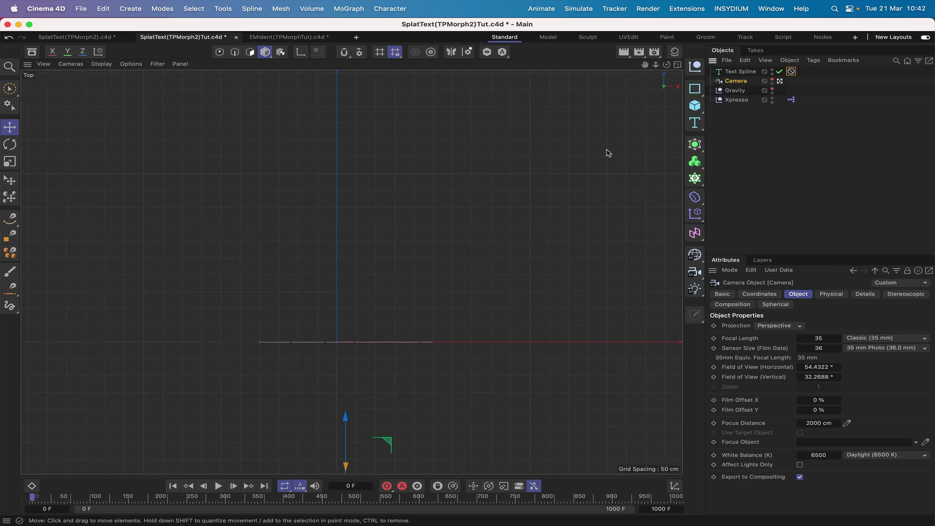
pyautogui.moveTo(644, 65); pyautogui.dragTo(671, 0)
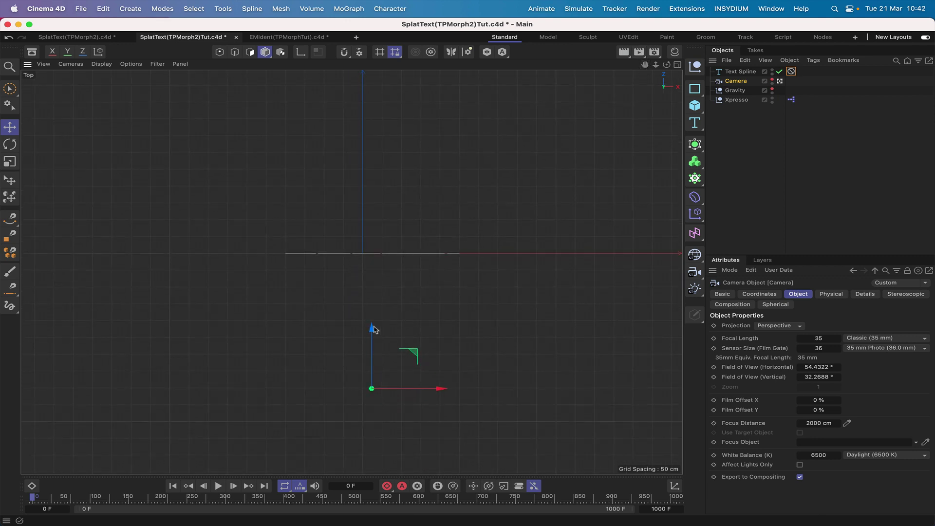
pyautogui.moveTo(374, 329); pyautogui.dragTo(366, 398)
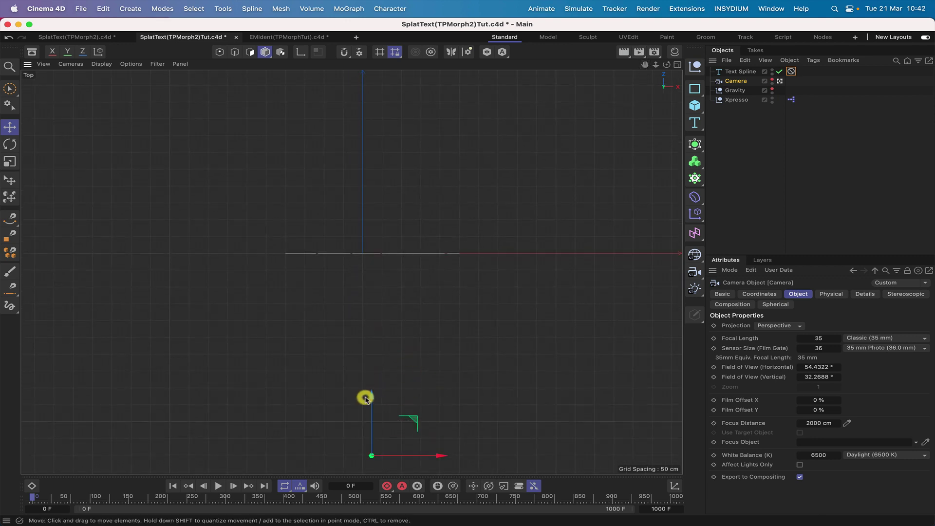
pyautogui.press('F1')
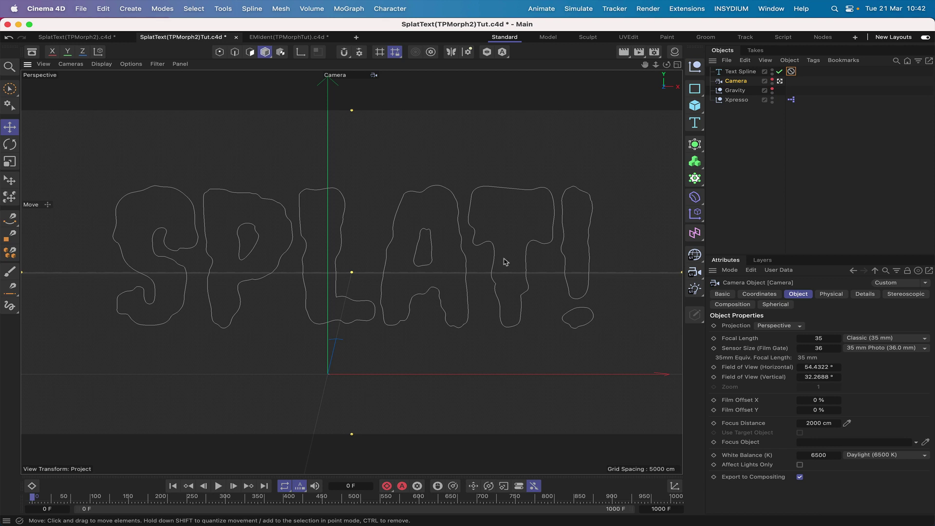
# Return the Protection tag to the camera and switch back to the default camera view.
pyautogui.moveTo(790, 71)
pyautogui.mouseDown()
pyautogui.moveTo(798, 85)
pyautogui.moveTo(791, 82)
pyautogui.mouseUp()
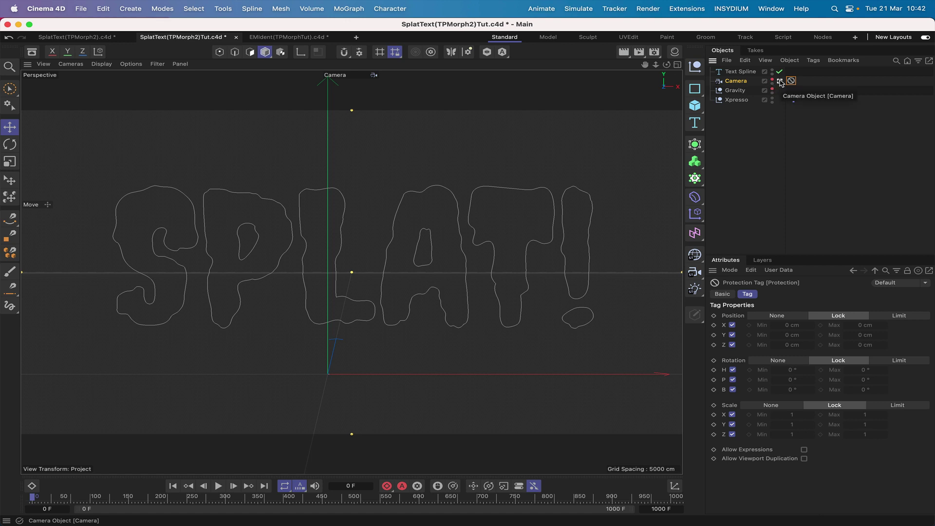
pyautogui.click(780, 81)
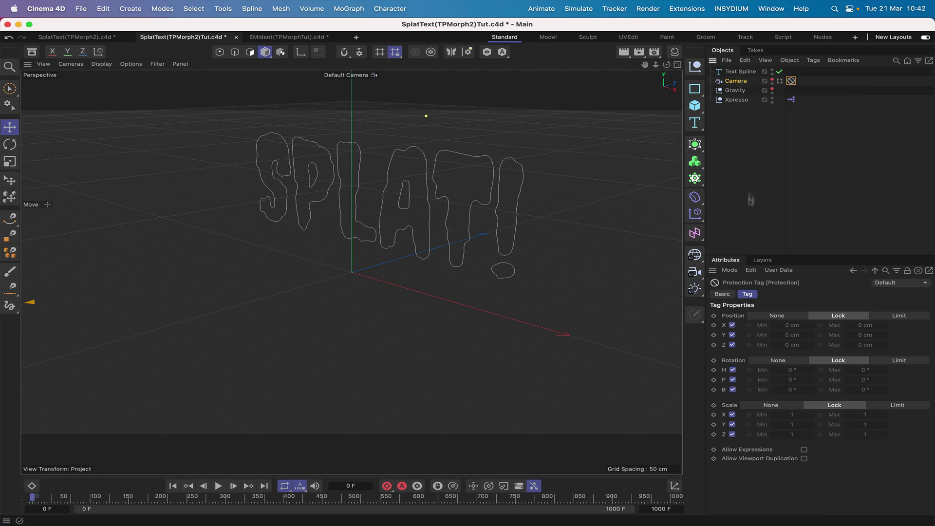
# Convert the text spline into separate editable letter splines and move all six out of their parent null.
pyautogui.click(739, 72)
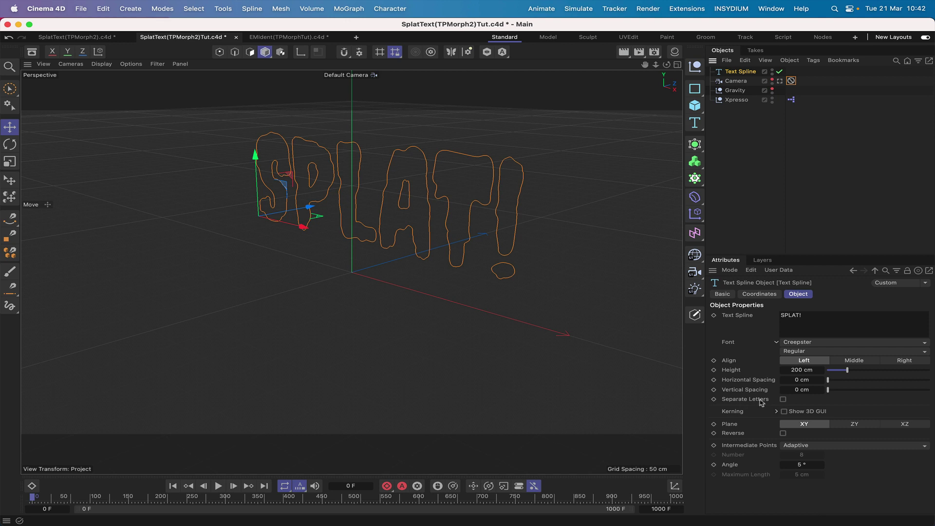
pyautogui.click(783, 399)
pyautogui.press('c')
pyautogui.click(710, 71)
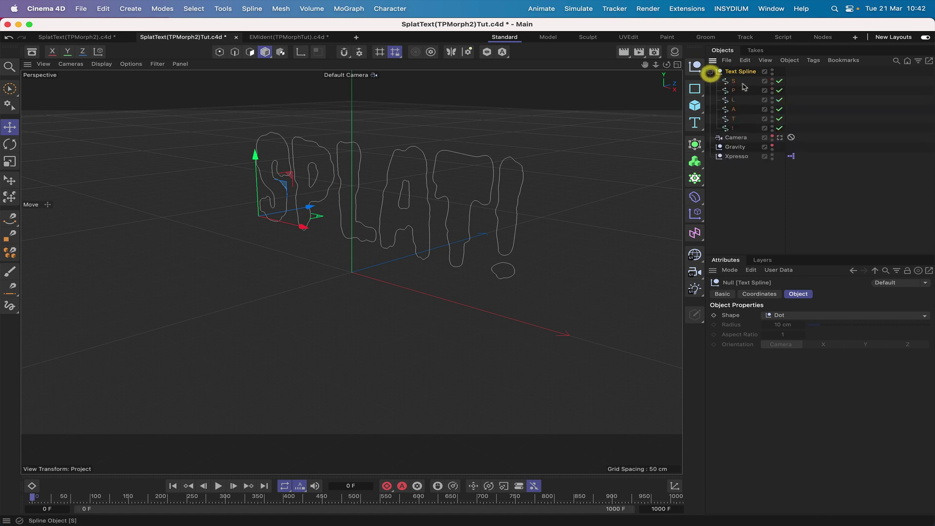
pyautogui.moveTo(743, 79); pyautogui.dragTo(720, 175)
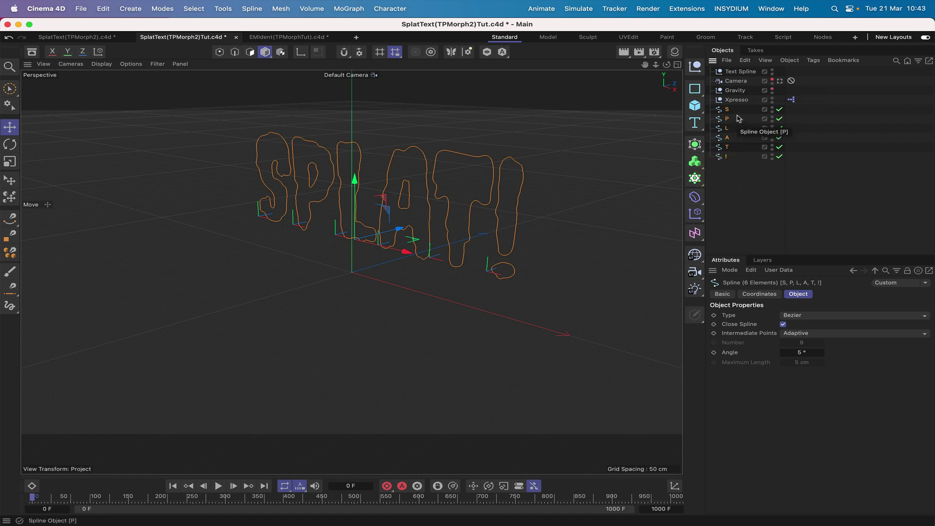
# Place each letter spline under its own Extrude object and set the offset of all six extrudes to 0 cm.
pyautogui.click(696, 146)
pyautogui.keyDown('alt'); pyautogui.click(739, 176); pyautogui.keyUp('alt')
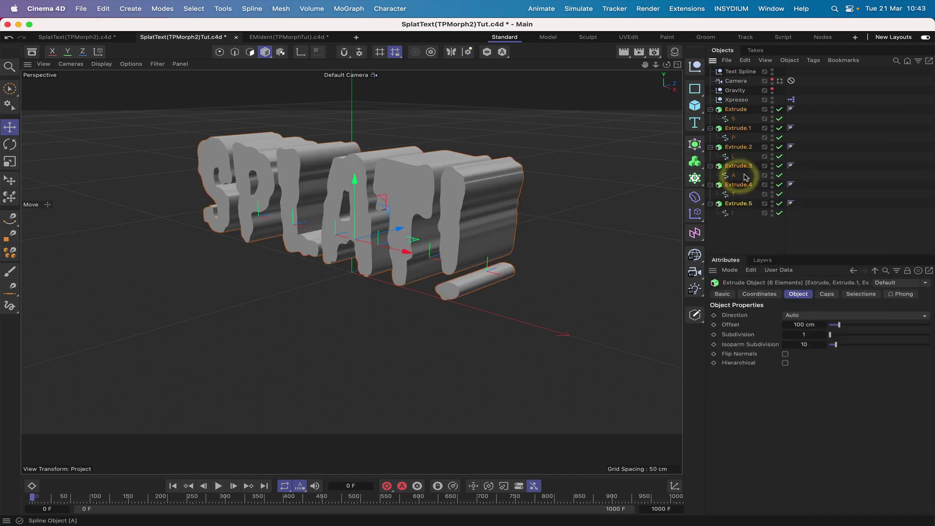
pyautogui.doubleClick(798, 324)
pyautogui.write('0')
pyautogui.press('Return')
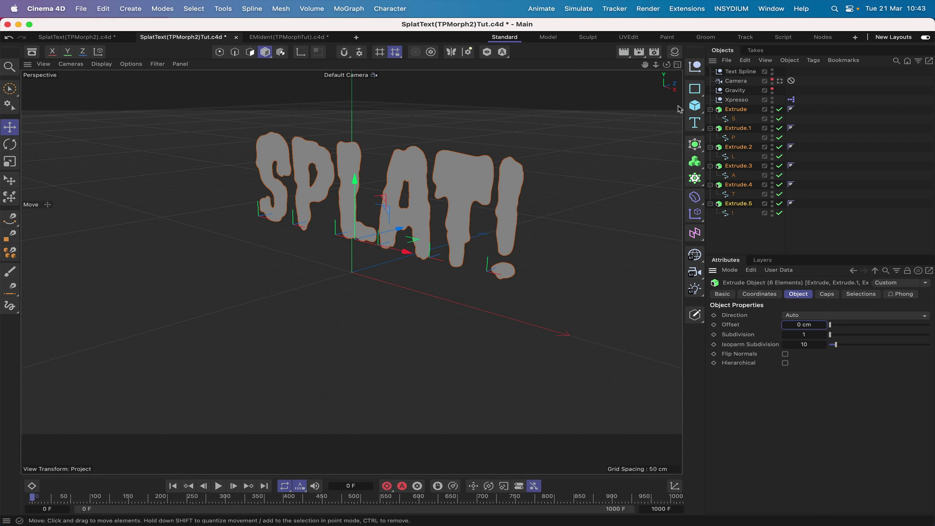
# Rename the six Extrude objects S, P, L, A, T and ! to match their letters.
pyautogui.doubleClick(736, 109)
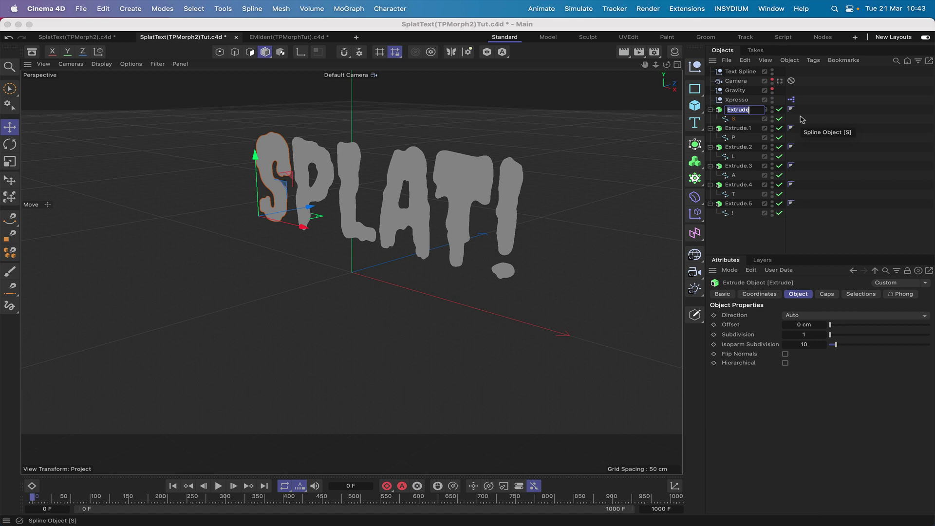
pyautogui.write('S')
pyautogui.press('Tab')
pyautogui.write('P')
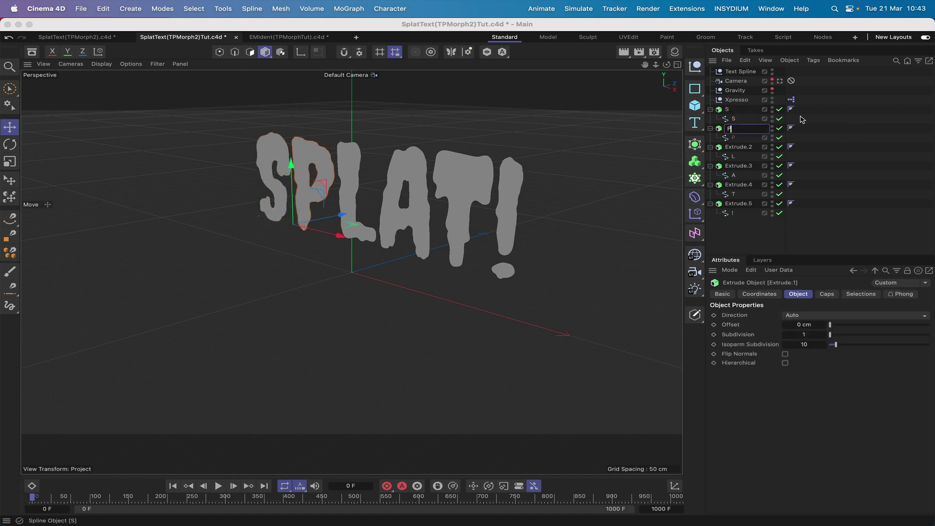
pyautogui.press('Tab')
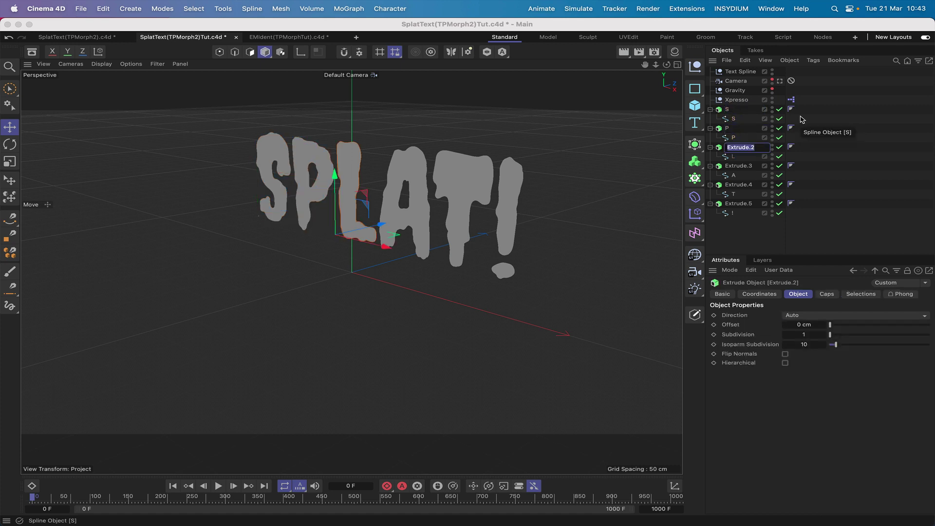
pyautogui.write('L')
pyautogui.press('Tab')
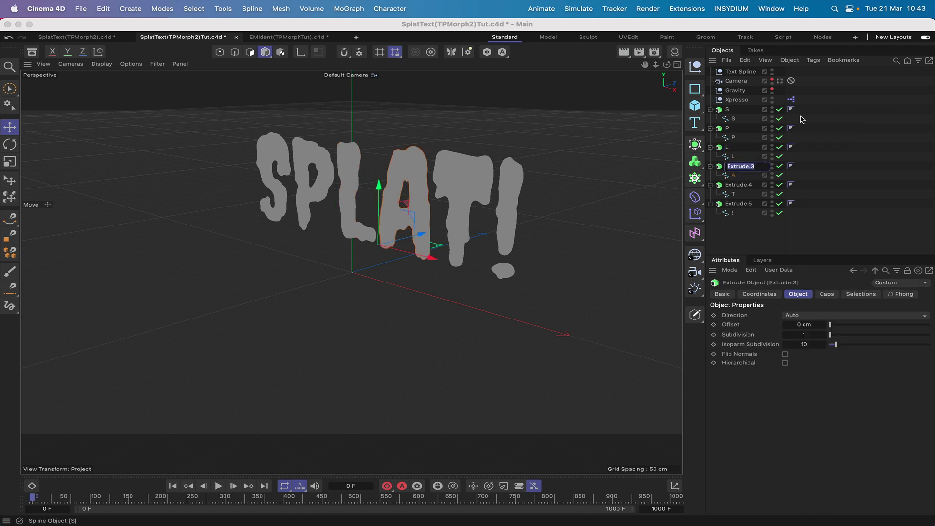
pyautogui.write('A')
pyautogui.press('Tab')
pyautogui.write('T')
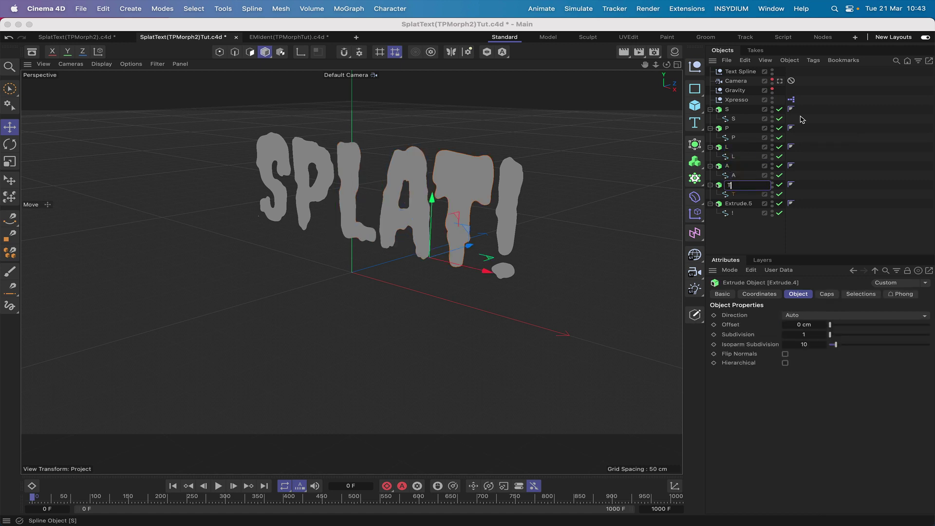
pyautogui.press('Tab')
pyautogui.write('!')
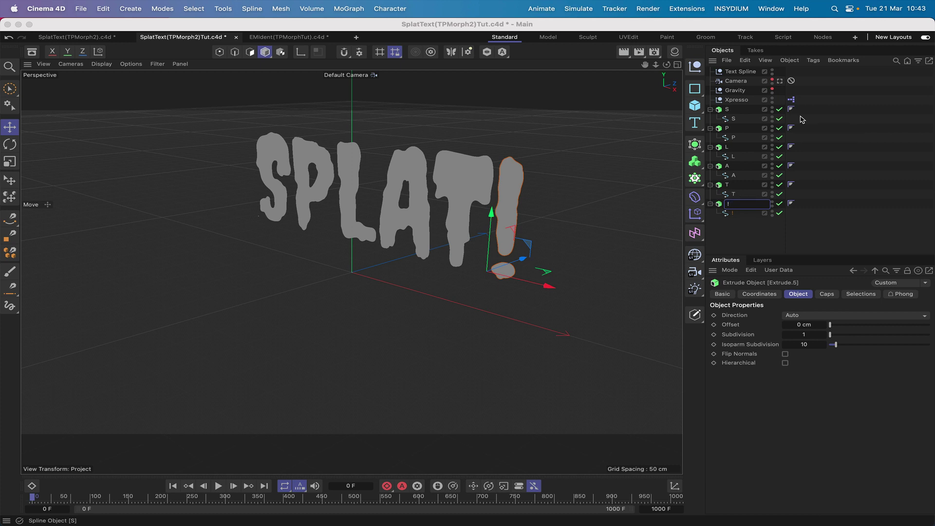
# Rename the child letter splines SBase, PBase, LBase, ABase, TBase and !Base.
pyautogui.doubleClick(735, 120)
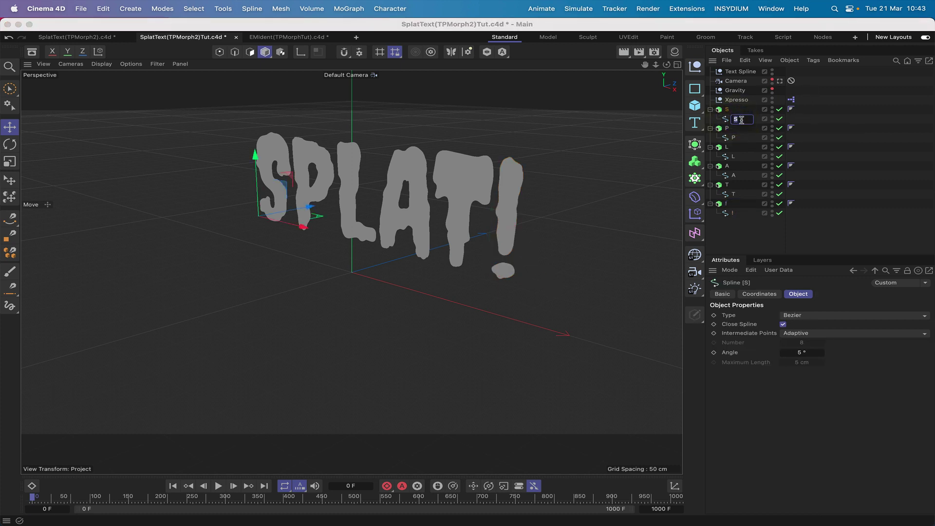
pyautogui.click(741, 119)
pyautogui.write('Base')
pyautogui.press('Tab')
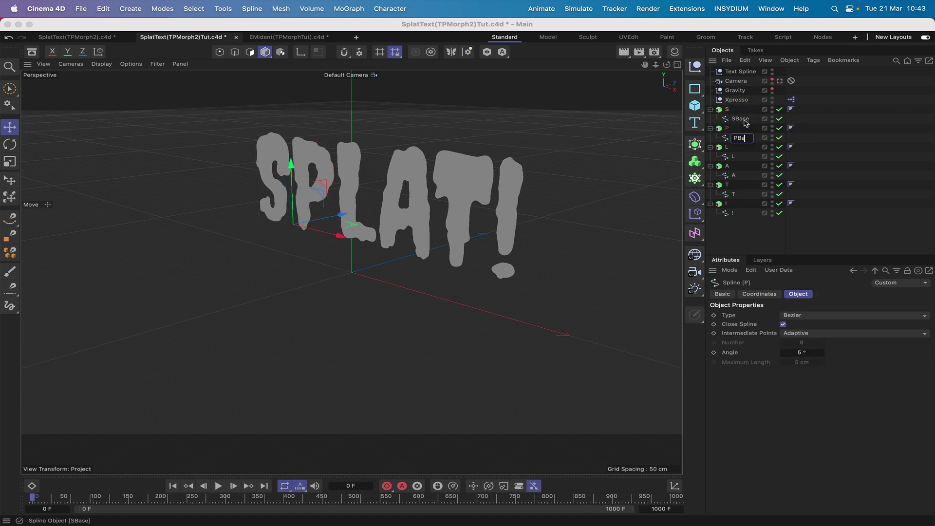
pyautogui.write('Base')
pyautogui.press('Tab')
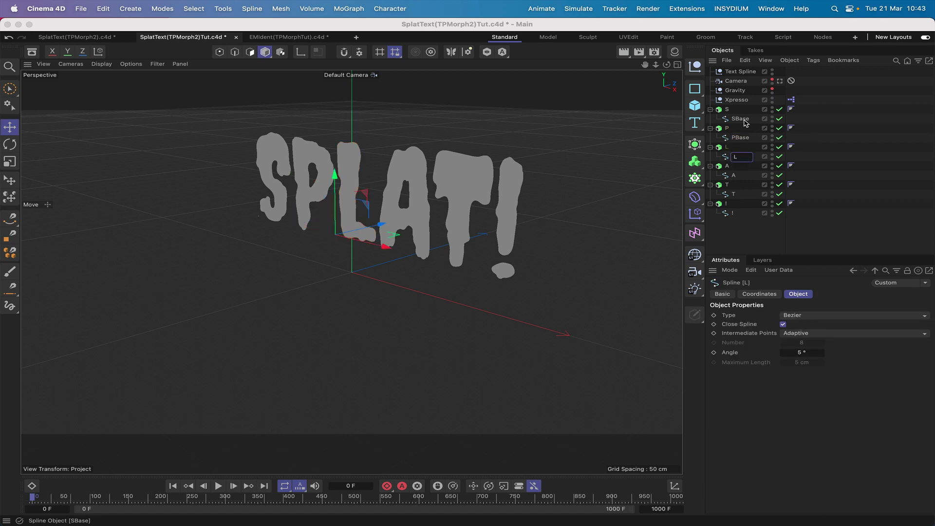
pyautogui.press('Tab')
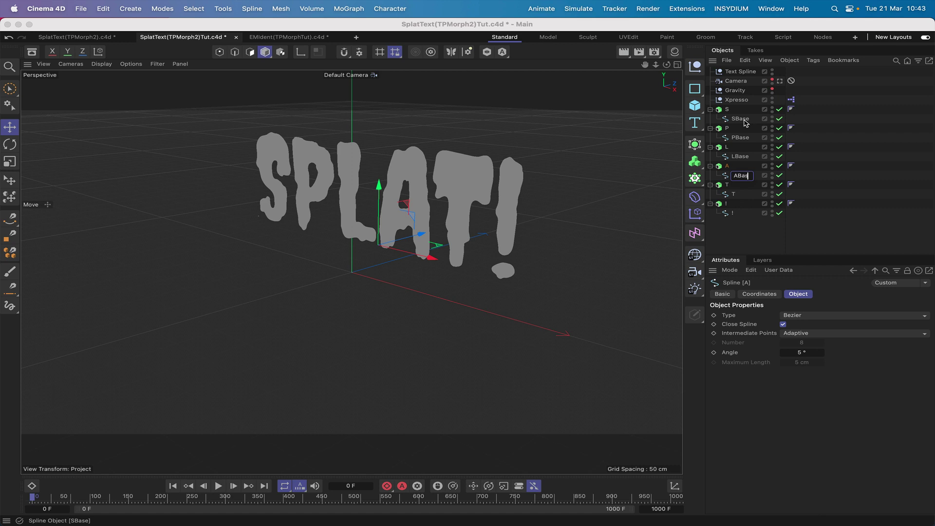
pyautogui.write('Base')
pyautogui.press('Tab')
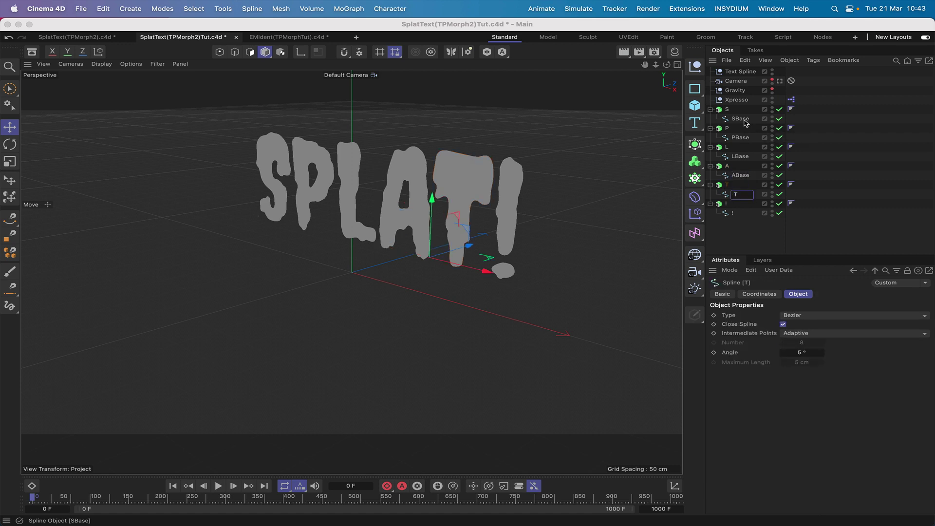
pyautogui.press('Tab')
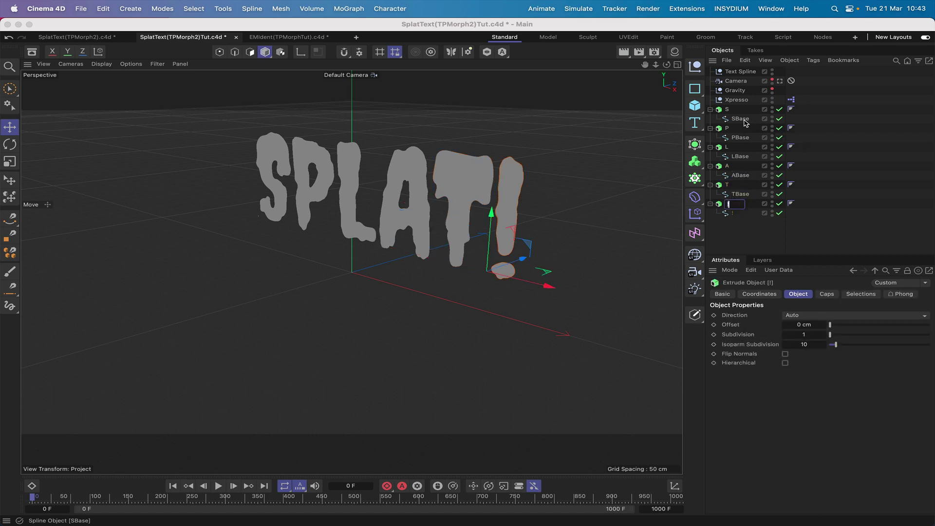
pyautogui.press('Tab')
pyautogui.write('Bas')
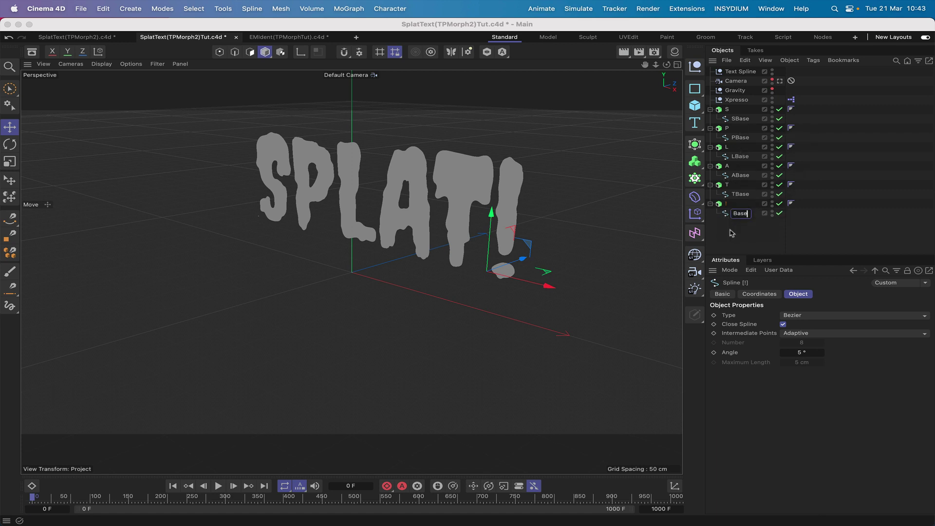
pyautogui.click(734, 212)
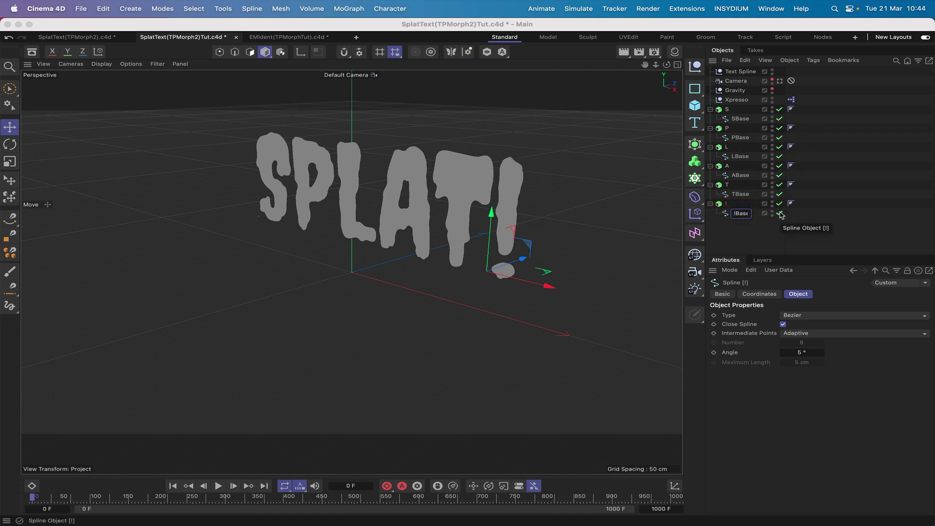
pyautogui.click(728, 243)
pyautogui.click(728, 241)
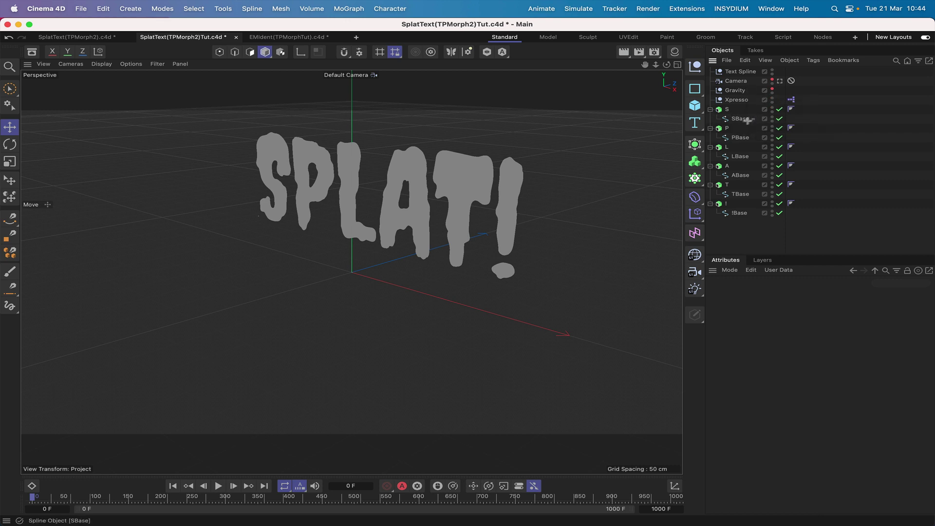
# Duplicate the six Base splines to the end of the object hierarchy, outside the extrudes.
pyautogui.moveTo(748, 119); pyautogui.dragTo(729, 240)
pyautogui.scroll(-3, 756, 217)
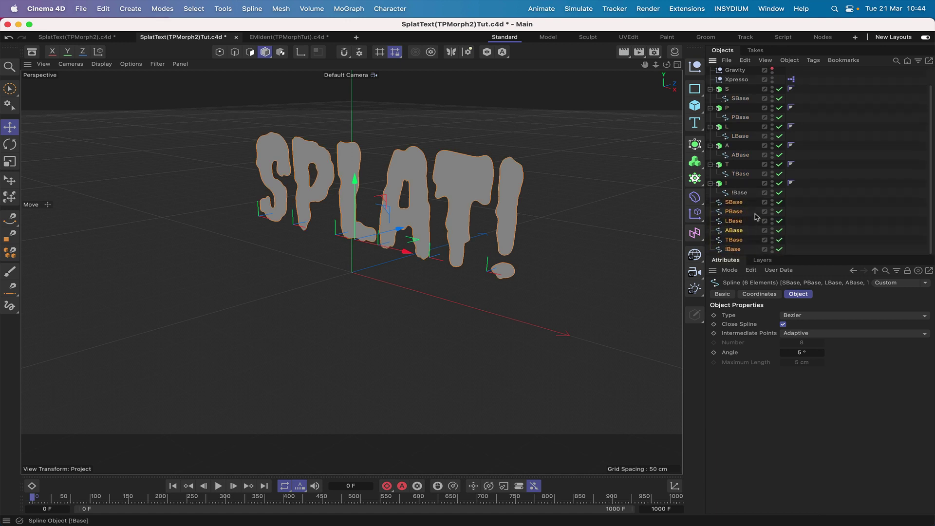
# Rename the duplicated S, P and L splines STarget, PTarget and LTarget.
pyautogui.click(740, 203)
pyautogui.doubleClick(740, 202)
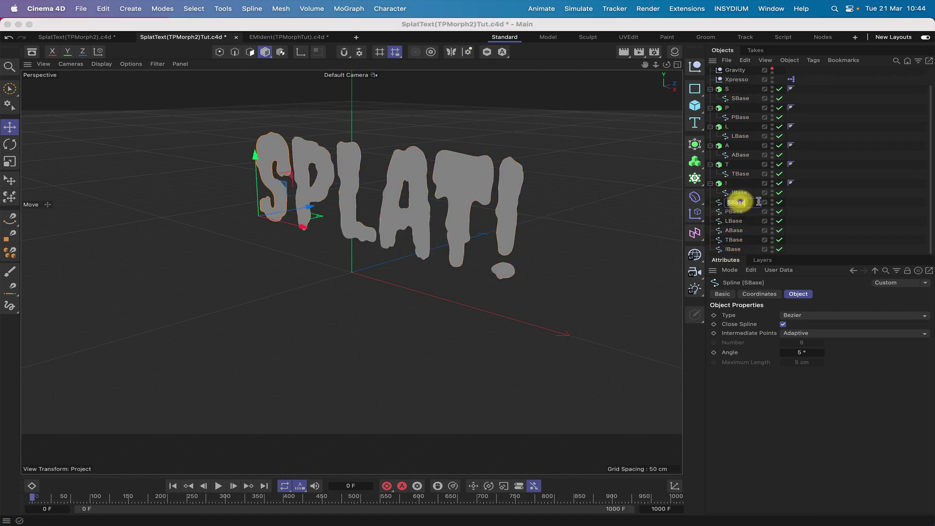
pyautogui.click(757, 202)
pyautogui.press('BackSpace')
pyautogui.press('BackSpace')
pyautogui.press('BackSpace')
pyautogui.press('Down')
pyautogui.press('Right')
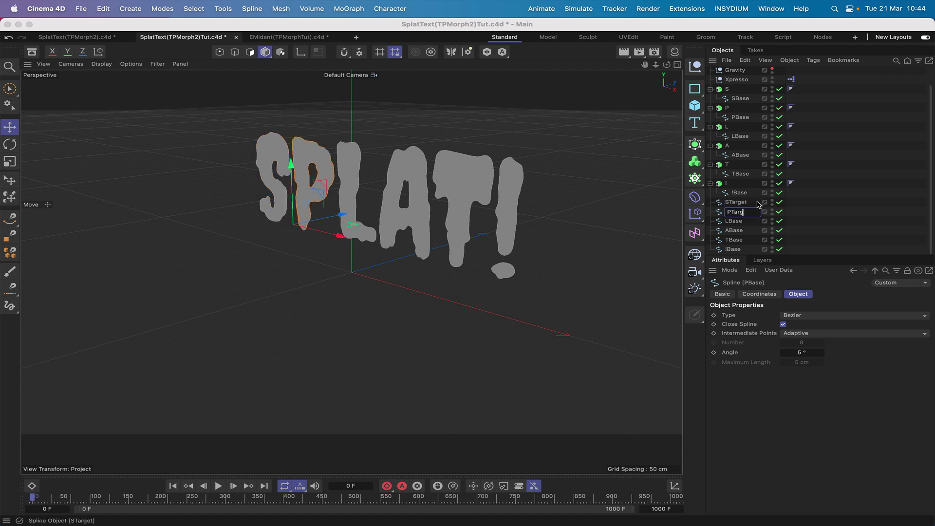
pyautogui.press('Down')
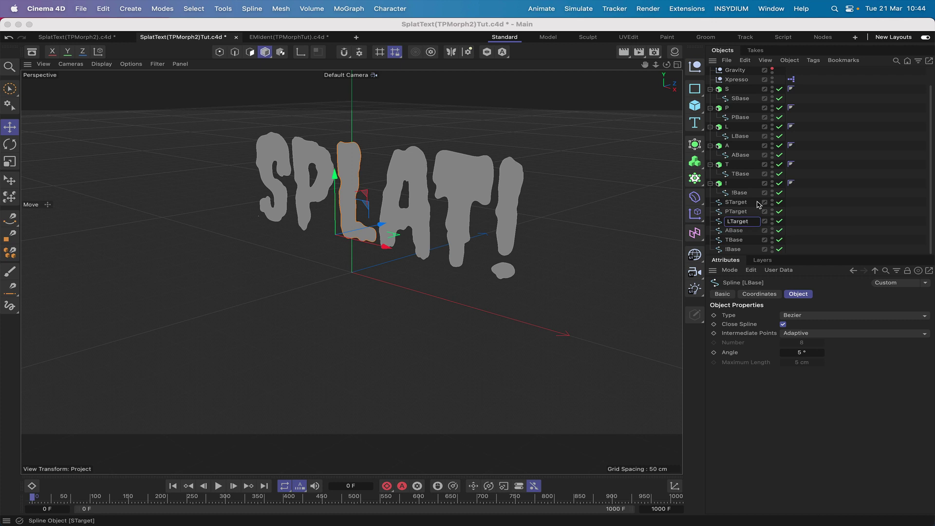
# Rename the duplicated A spline ATarget.
pyautogui.press('Down')
pyautogui.press('Down')
pyautogui.press('Up')
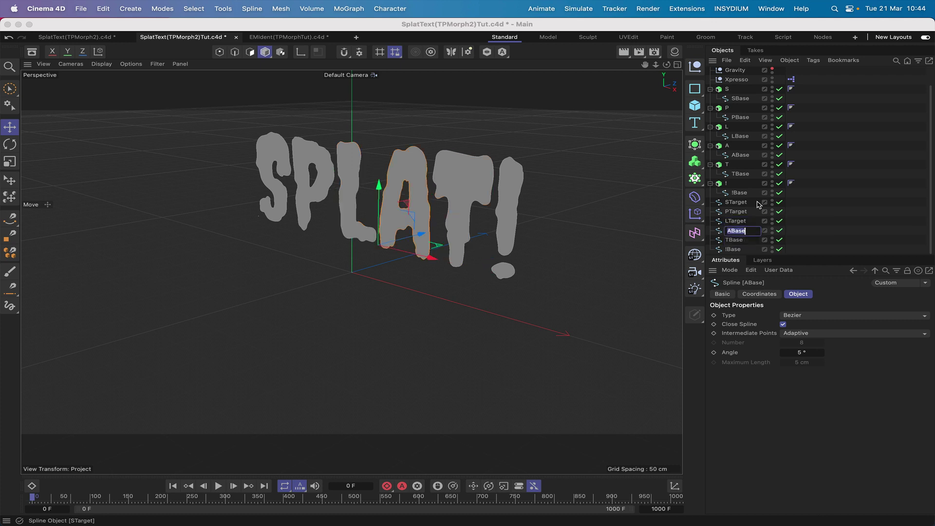
pyautogui.press('Right')
pyautogui.write('Target')
pyautogui.press('Return')
pyautogui.press('Delete')
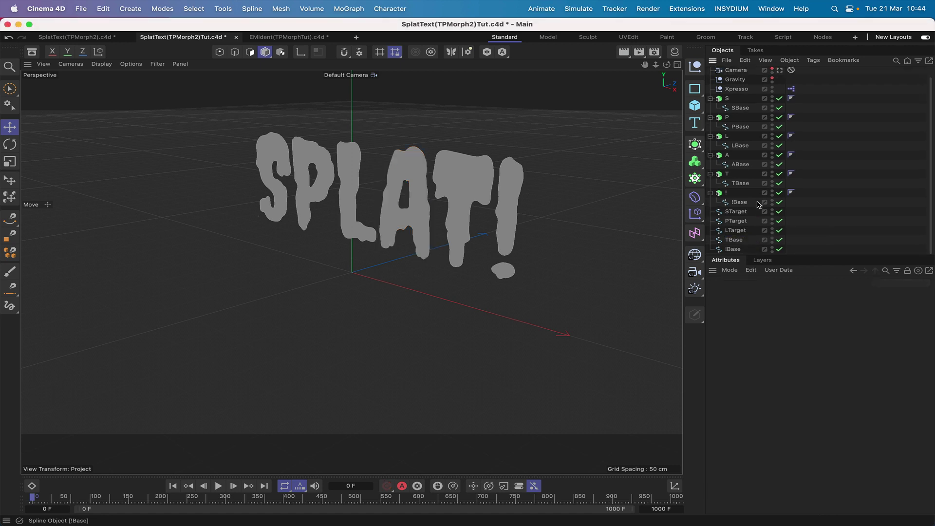
pyautogui.press('super+z')
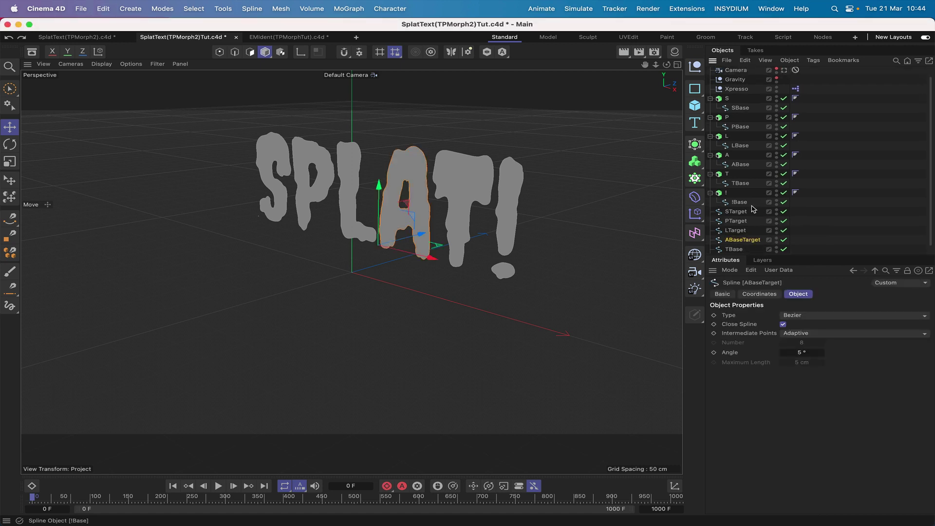
pyautogui.doubleClick(746, 239)
pyautogui.click(744, 240)
pyautogui.press('BackSpace')
pyautogui.press('BackSpace')
pyautogui.press('BackSpace')
pyautogui.press('BackSpace')
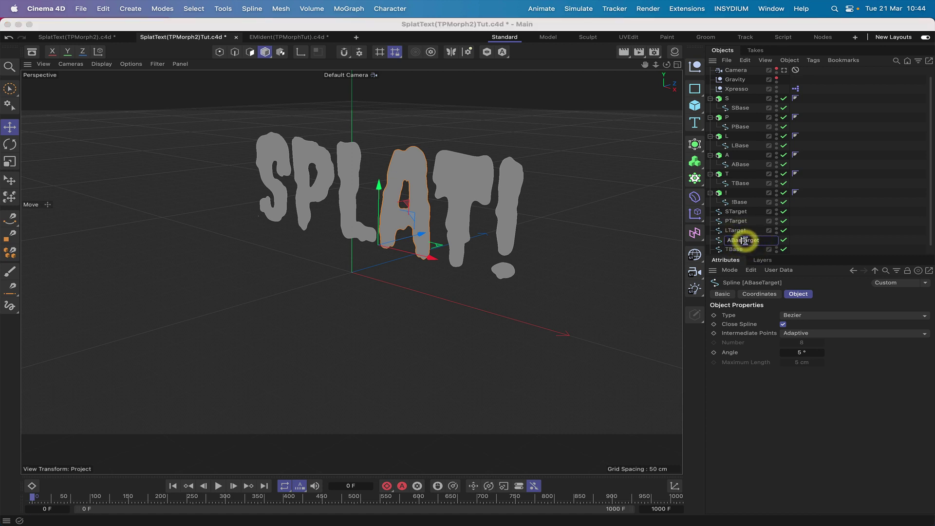
pyautogui.press('Return')
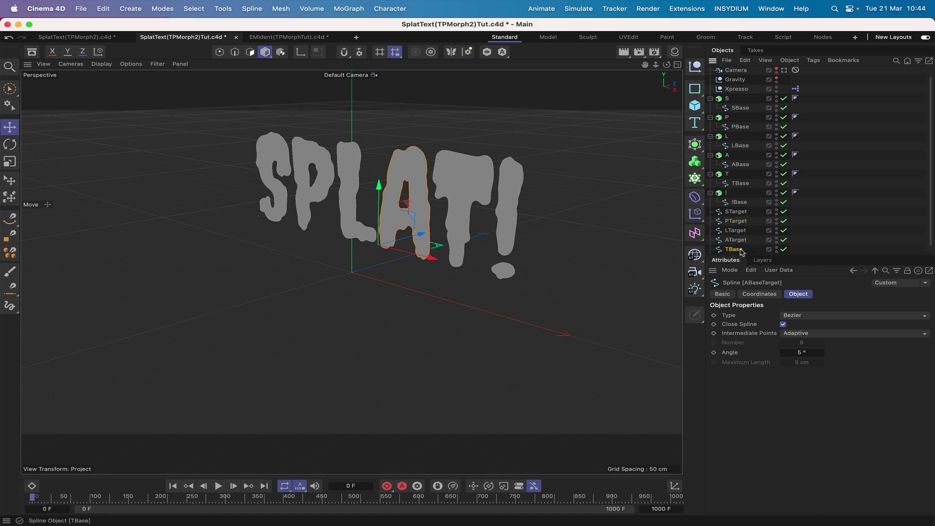
# Rename the duplicated T and exclamation mark splines TTarget and !Target.
pyautogui.doubleClick(741, 249)
pyautogui.press('Right')
pyautogui.press('BackSpace')
pyautogui.press('BackSpace')
pyautogui.press('BackSpace')
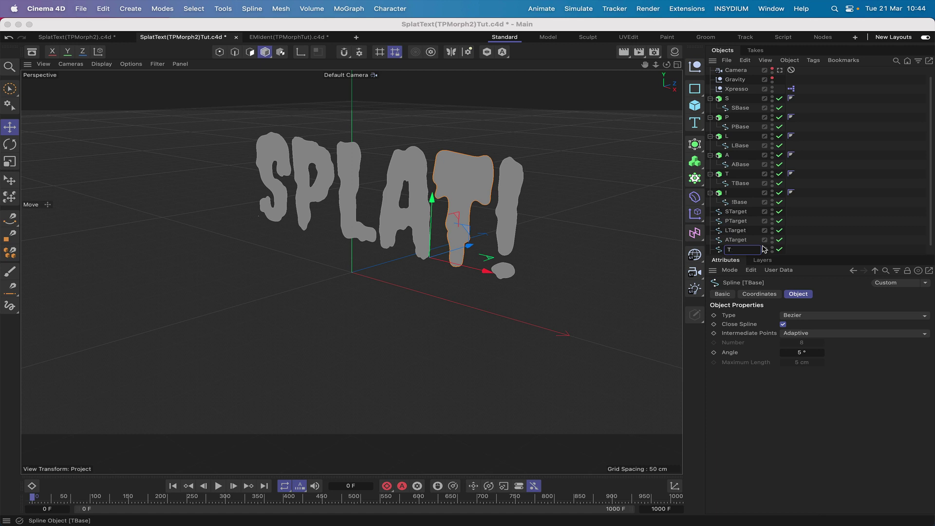
pyautogui.write('Target')
pyautogui.press('Down')
pyautogui.press('Right')
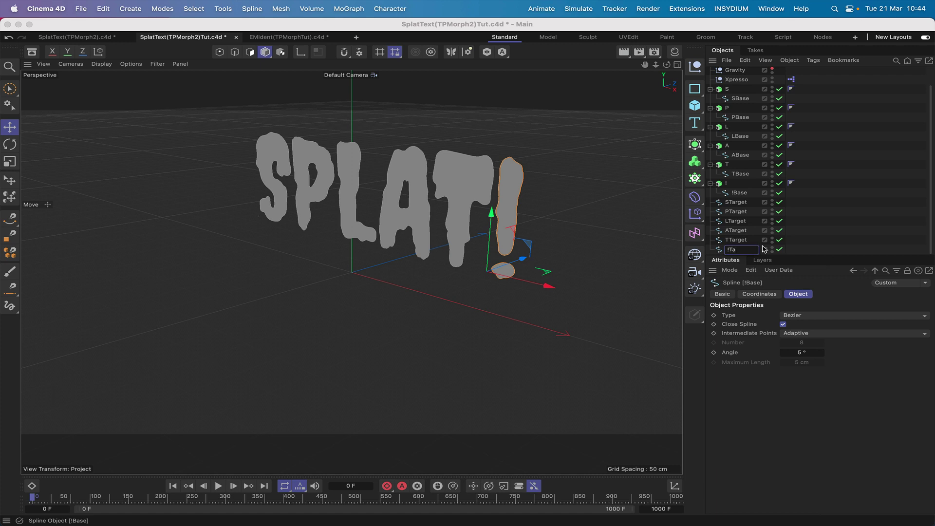
pyautogui.click(747, 212)
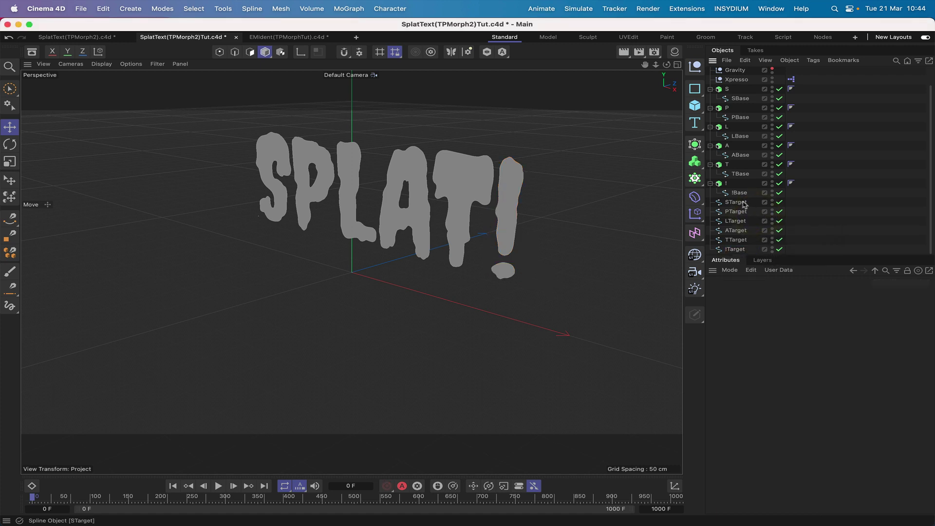
# Group the six Target splines under a null named TargetSplines and expand it.
pyautogui.moveTo(747, 205); pyautogui.dragTo(735, 252)
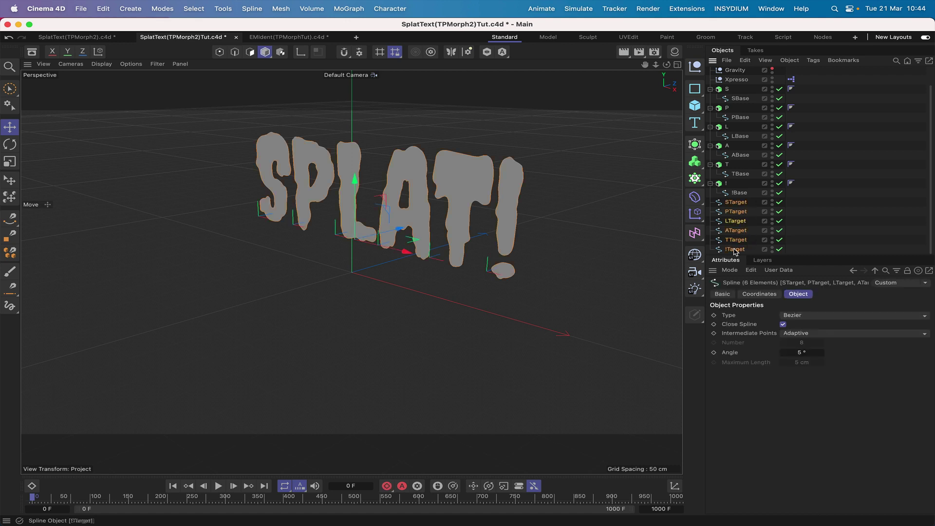
pyautogui.hotkey('alt', 'g')
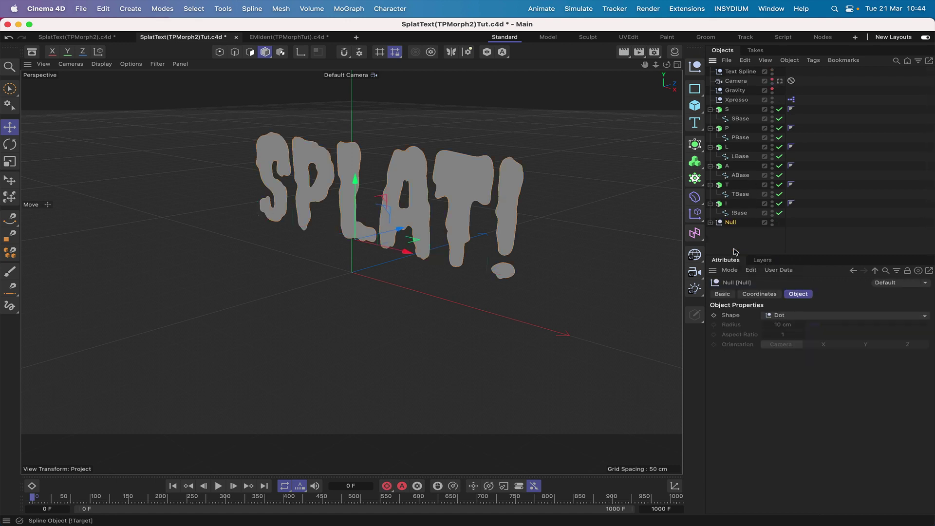
pyautogui.doubleClick(731, 222)
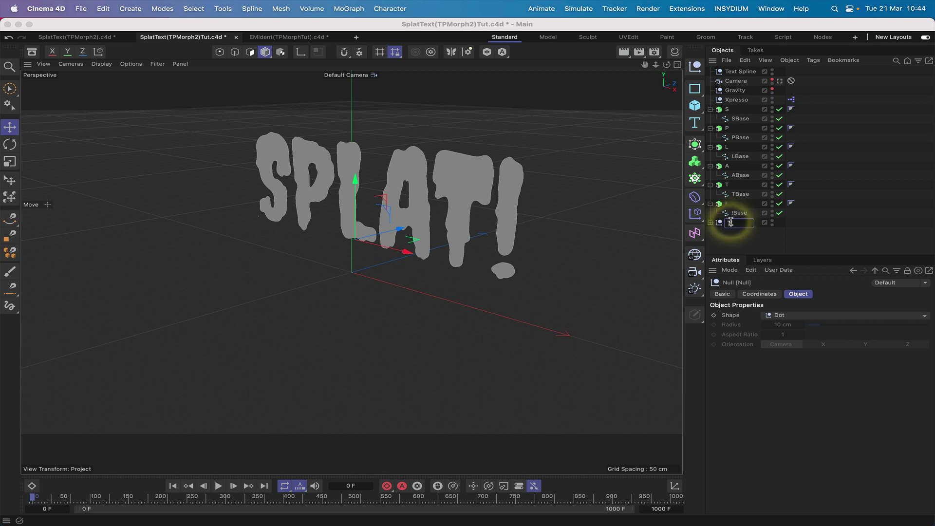
pyautogui.write('Targ')
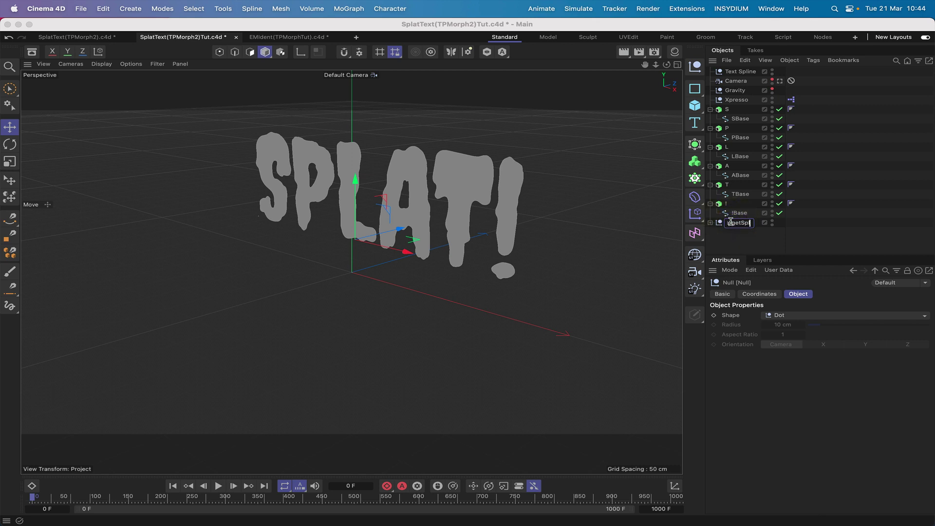
pyautogui.write('etSplines')
pyautogui.press('Return')
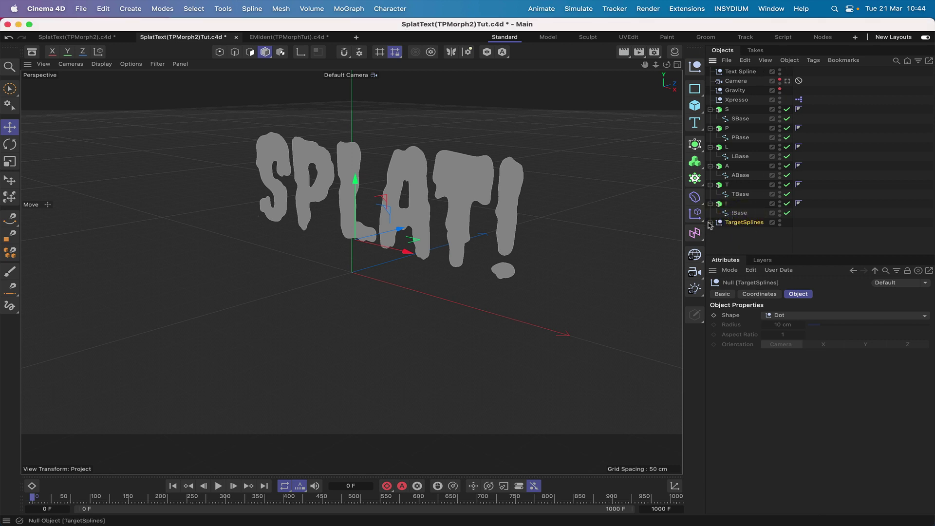
pyautogui.click(710, 222)
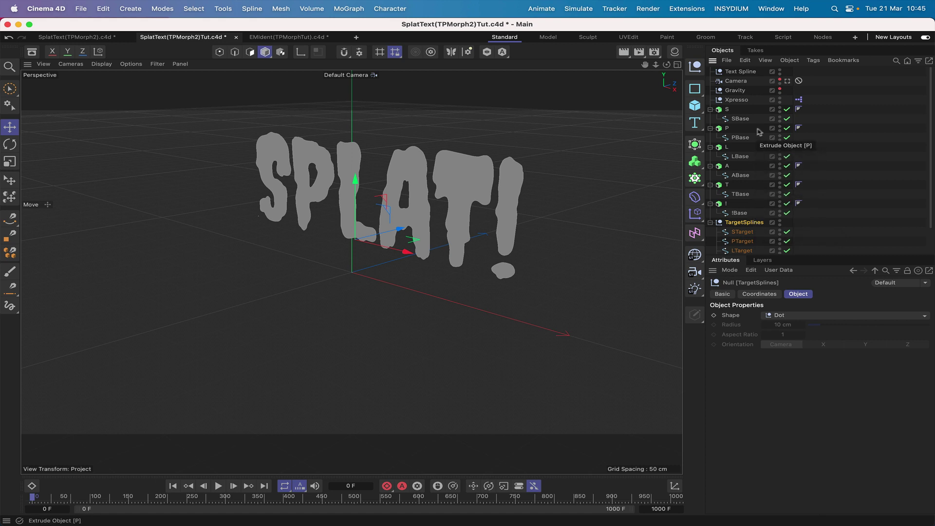
# Create a new material and set its colour to blue with R 37, G 90 and B 204.
pyautogui.click(675, 56)
pyautogui.doubleClick(544, 102)
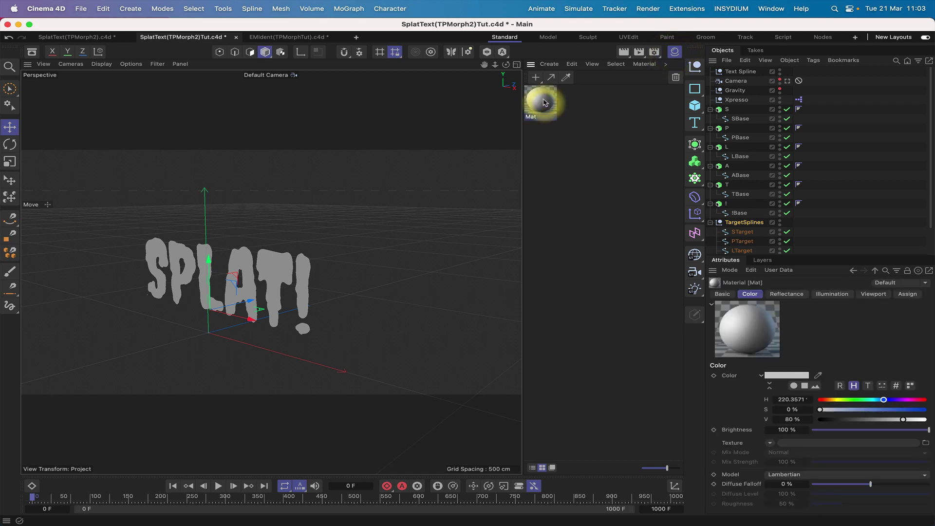
pyautogui.doubleClick(545, 102)
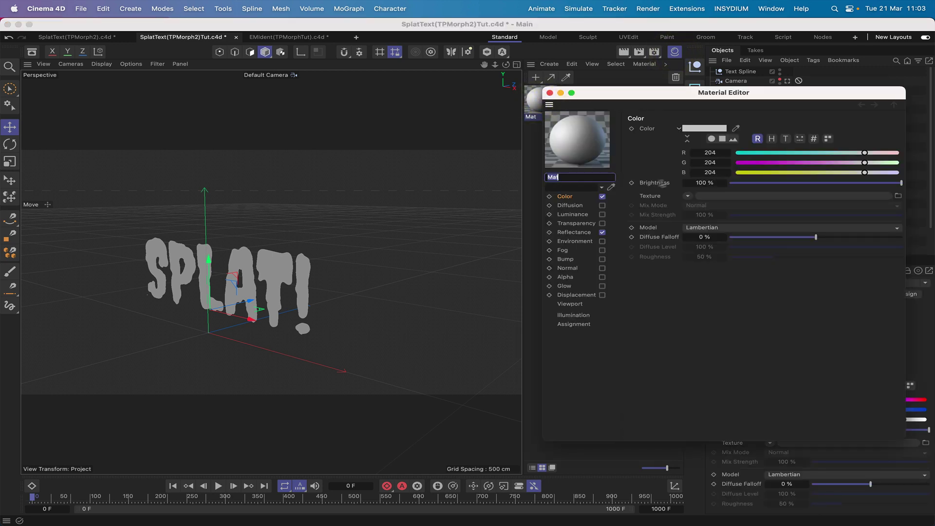
pyautogui.click(768, 152)
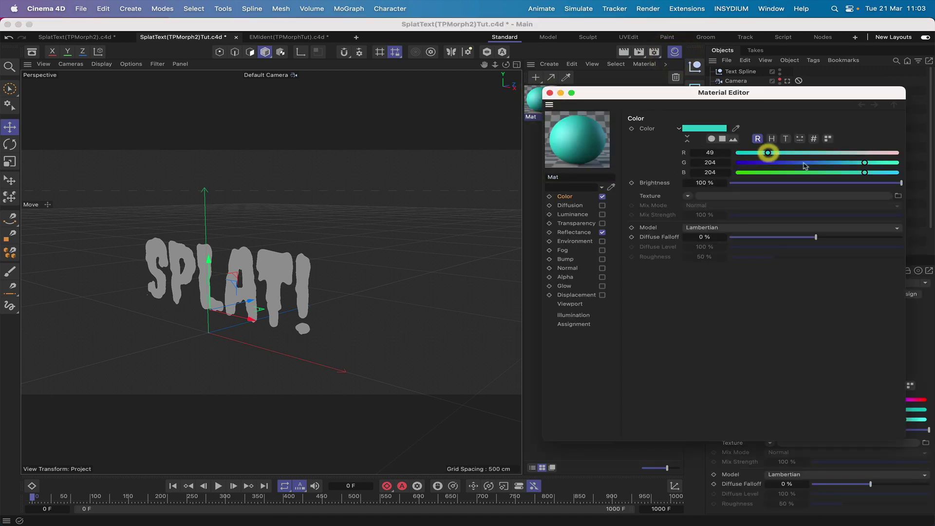
pyautogui.click(791, 163)
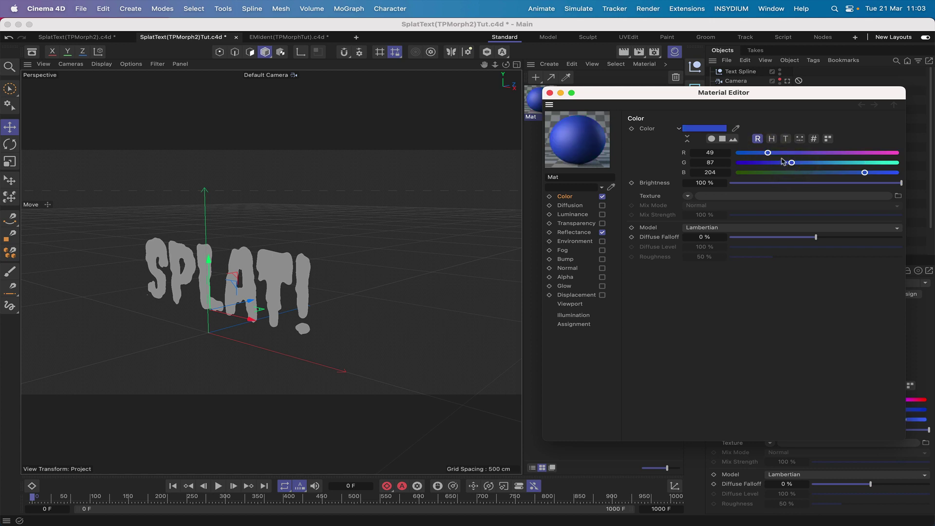
pyautogui.click(760, 153)
pyautogui.click(794, 162)
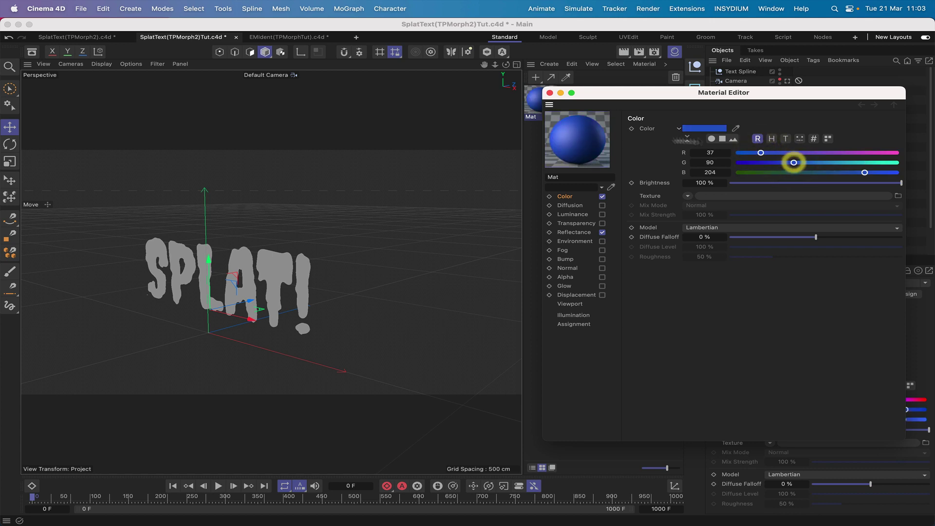
pyautogui.click(550, 93)
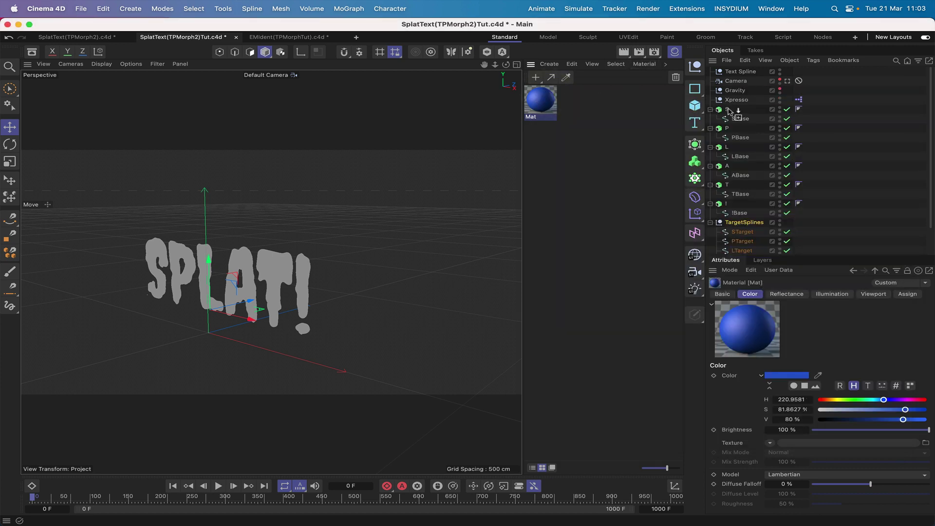
# Apply the blue material to all six letter Extrude objects, S, P, L, A, T and !
pyautogui.moveTo(728, 111); pyautogui.dragTo(728, 110)
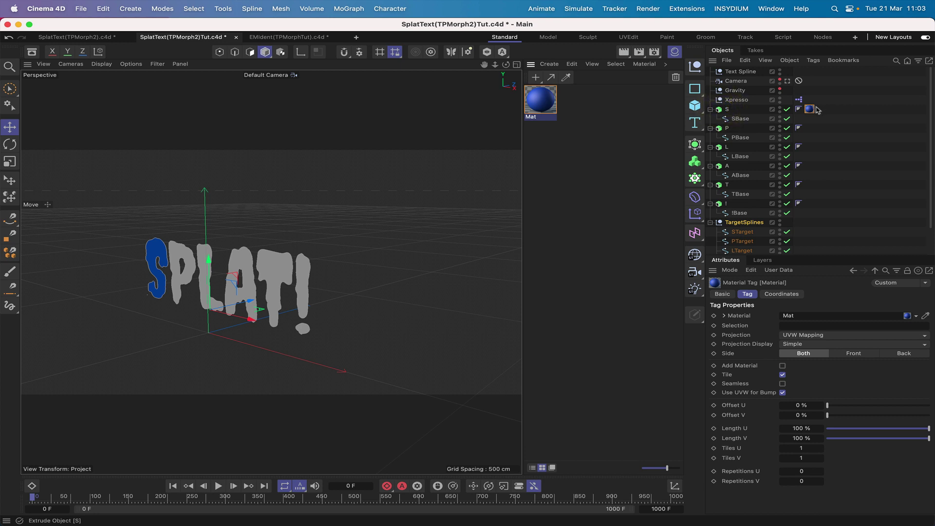
pyautogui.keyDown('ctrl'); pyautogui.moveTo(808, 129); pyautogui.dragTo(808, 128); pyautogui.keyUp('ctrl')
pyautogui.keyDown('ctrl'); pyautogui.moveTo(809, 127); pyautogui.dragTo(809, 147); pyautogui.keyUp('ctrl')
pyautogui.keyDown('ctrl'); pyautogui.moveTo(810, 145); pyautogui.dragTo(810, 204); pyautogui.keyUp('ctrl')
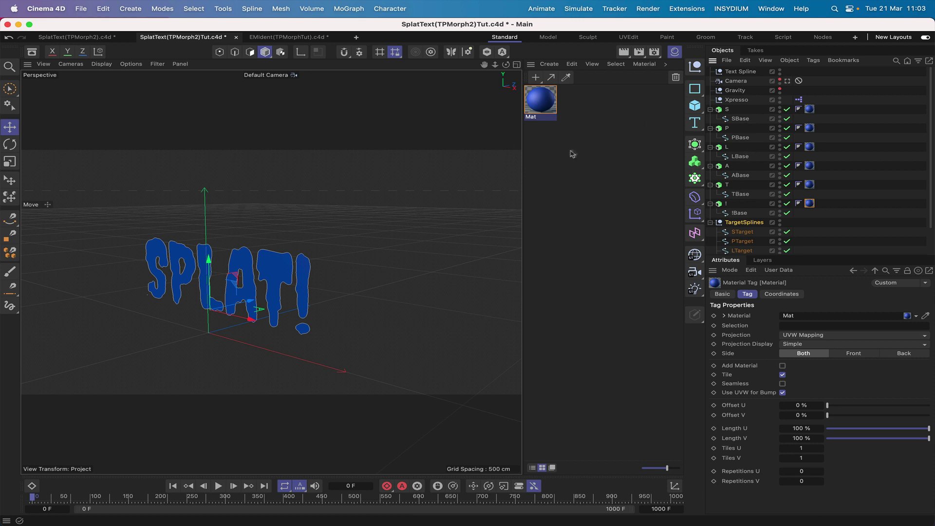
# Move the six extruded letters with their Base splines down to the floor grid.
pyautogui.moveTo(745, 107); pyautogui.dragTo(714, 215)
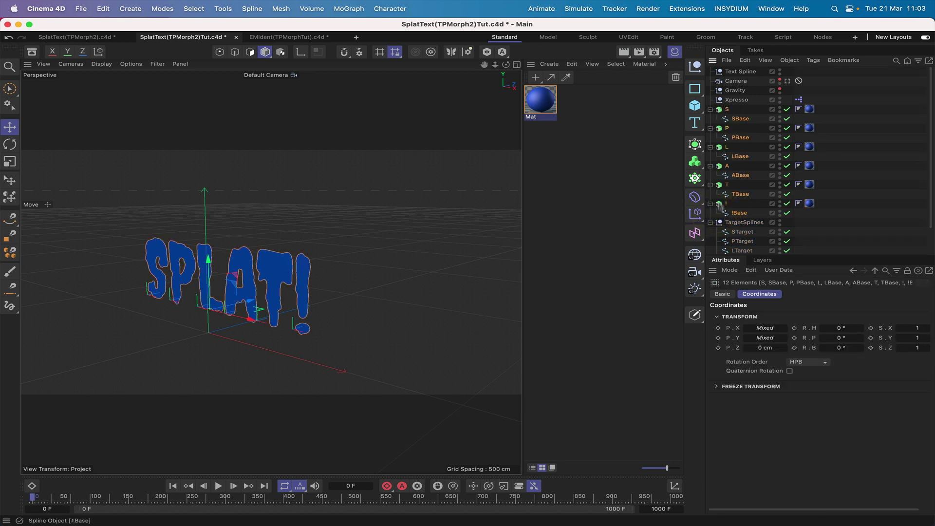
pyautogui.moveTo(208, 259); pyautogui.dragTo(209, 282)
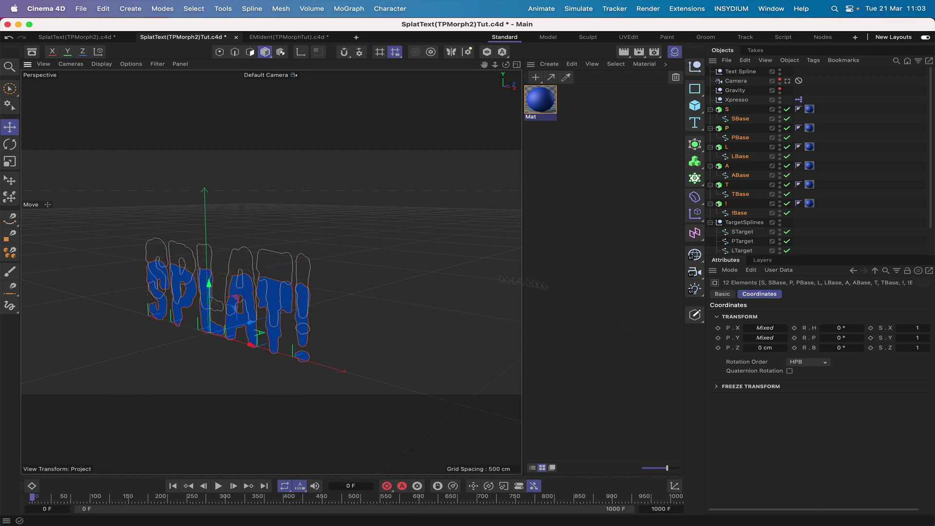
pyautogui.moveTo(210, 283); pyautogui.dragTo(210, 284)
# Move the TargetSplines null behind the blue letters, to about 263 cm in Z, and raise it to about 71 cm in Y.
pyautogui.click(756, 223)
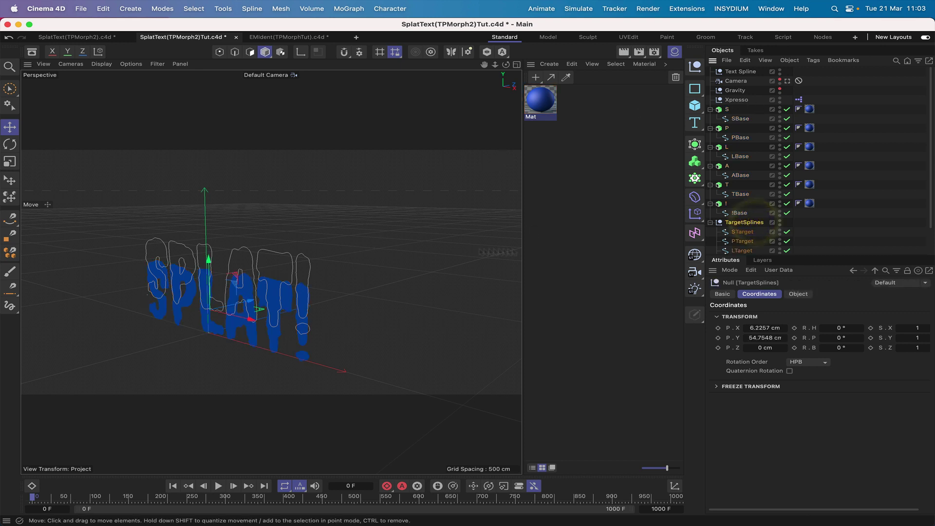
pyautogui.moveTo(257, 294); pyautogui.dragTo(329, 276)
pyautogui.moveTo(298, 246); pyautogui.dragTo(299, 235)
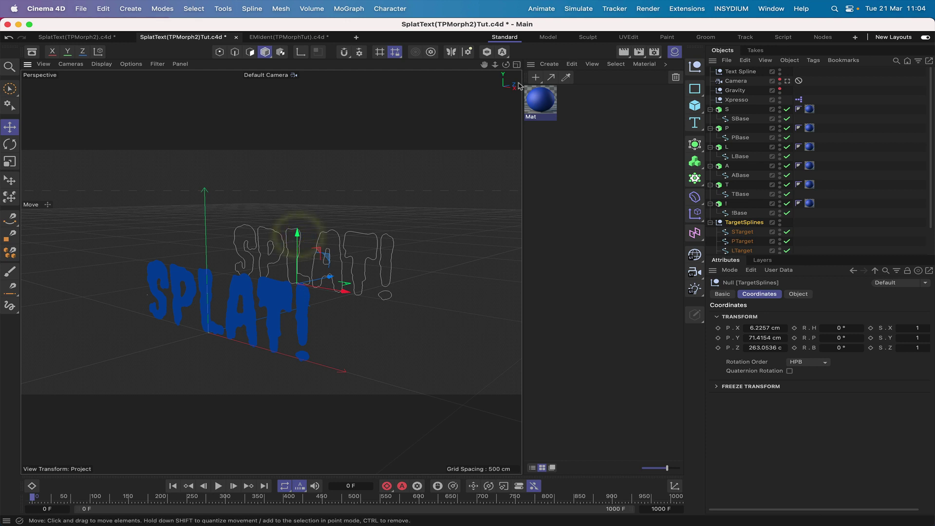
# Tilt the STarget spline slightly counterclockwise about its Z axis with the Rotate tool.
pyautogui.moveTo(506, 65)
pyautogui.mouseDown()
pyautogui.moveTo(446, 50)
pyautogui.moveTo(514, 69)
pyautogui.moveTo(495, 69)
pyautogui.mouseUp()
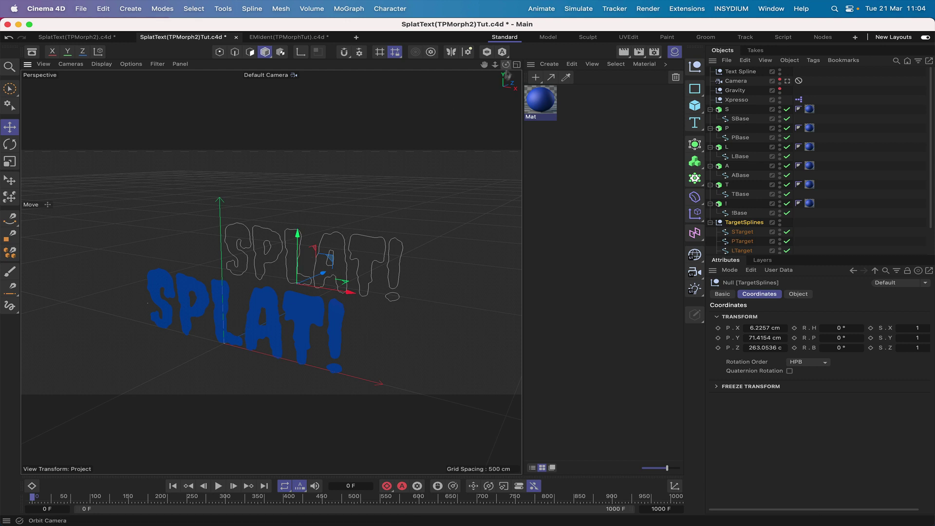
pyautogui.scroll(-2, 747, 215)
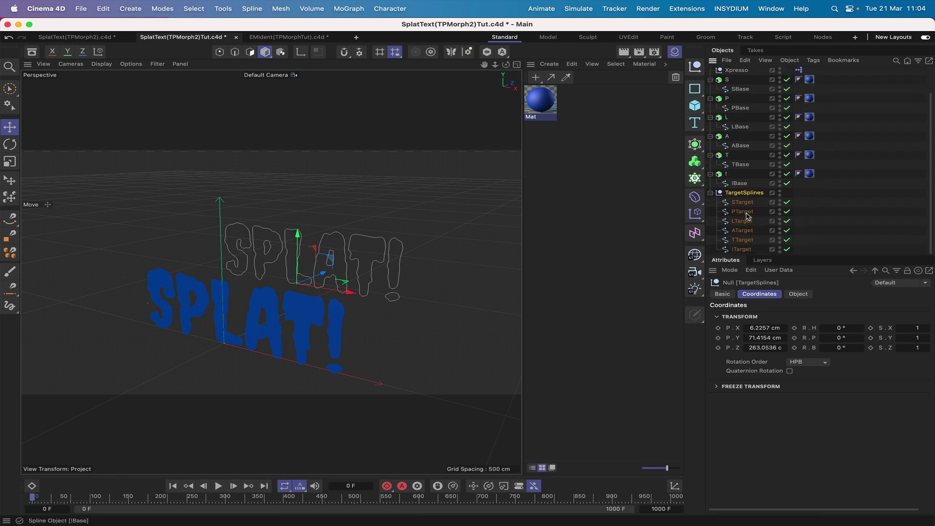
pyautogui.click(743, 202)
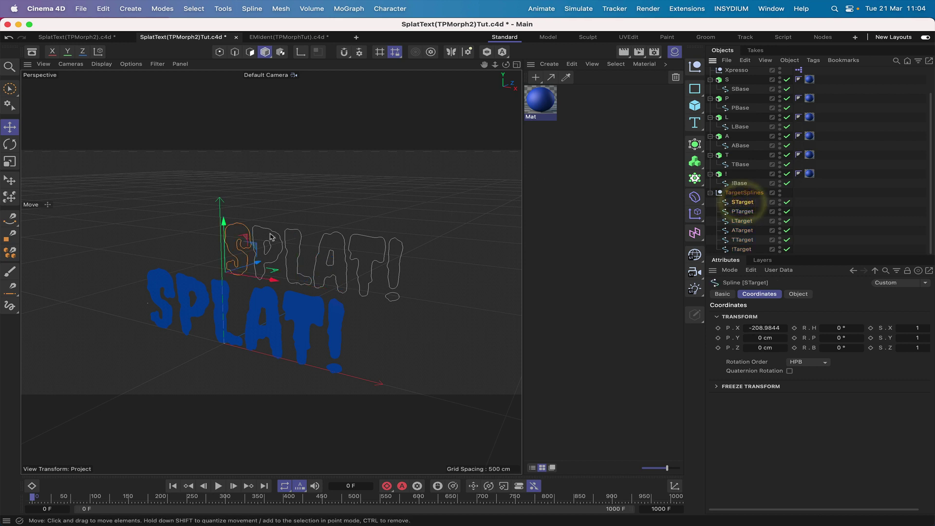
pyautogui.click(10, 145)
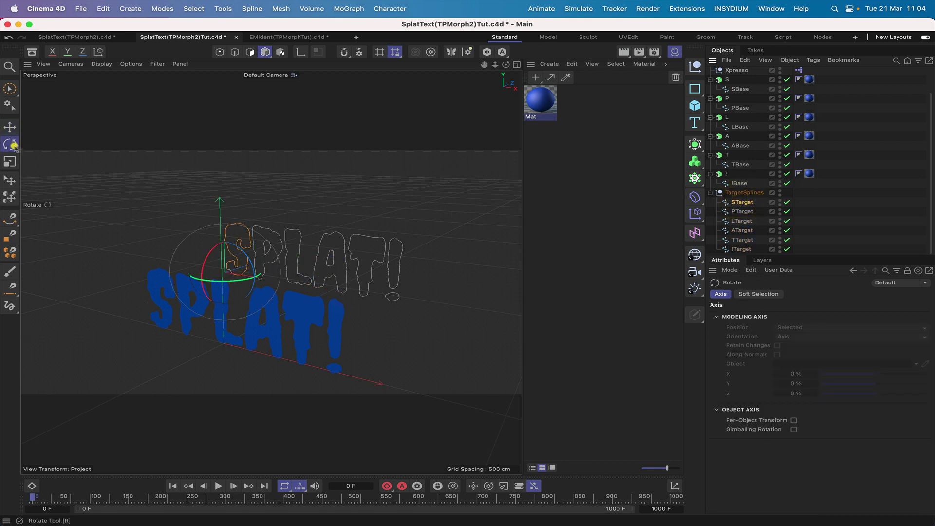
pyautogui.moveTo(241, 252); pyautogui.dragTo(238, 246)
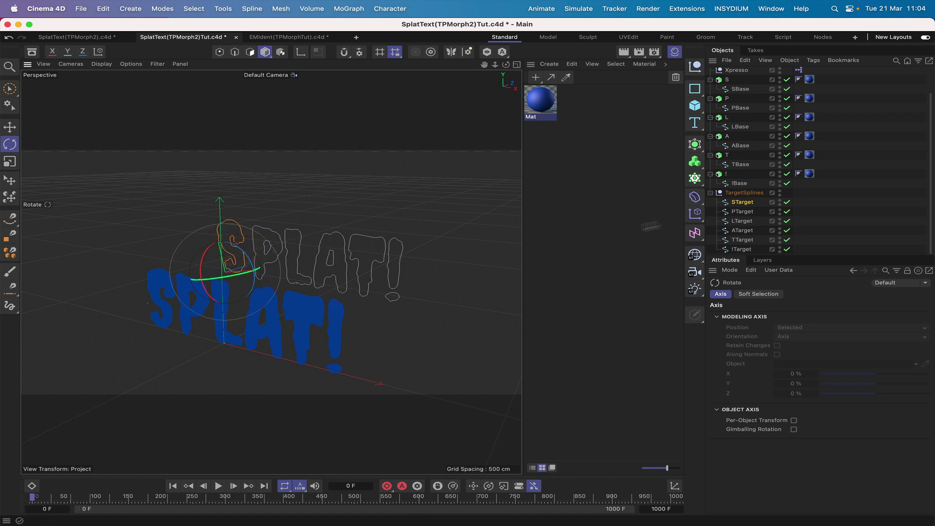
# Tilt the PTarget spline slightly counterclockwise about its Z axis and raise it a little above the neighbouring letters.
pyautogui.click(741, 211)
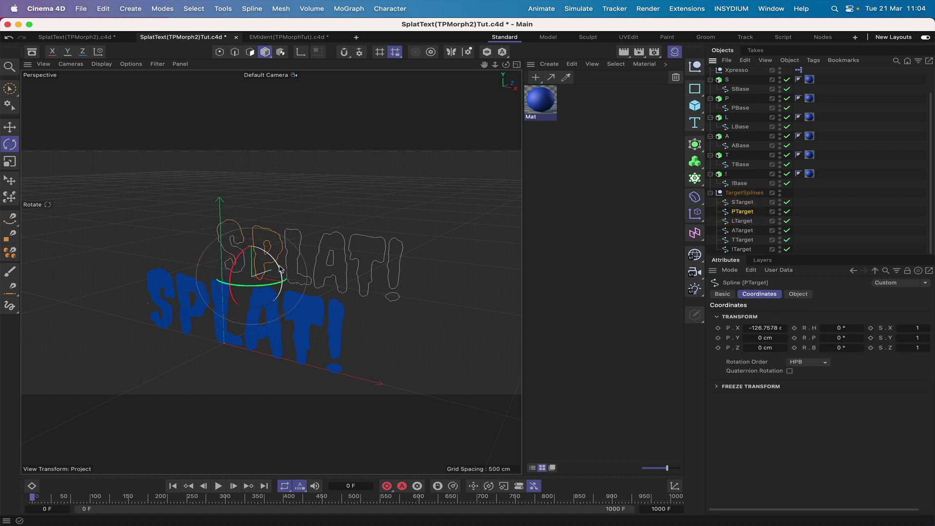
pyautogui.moveTo(279, 266); pyautogui.dragTo(277, 263)
pyautogui.press('e')
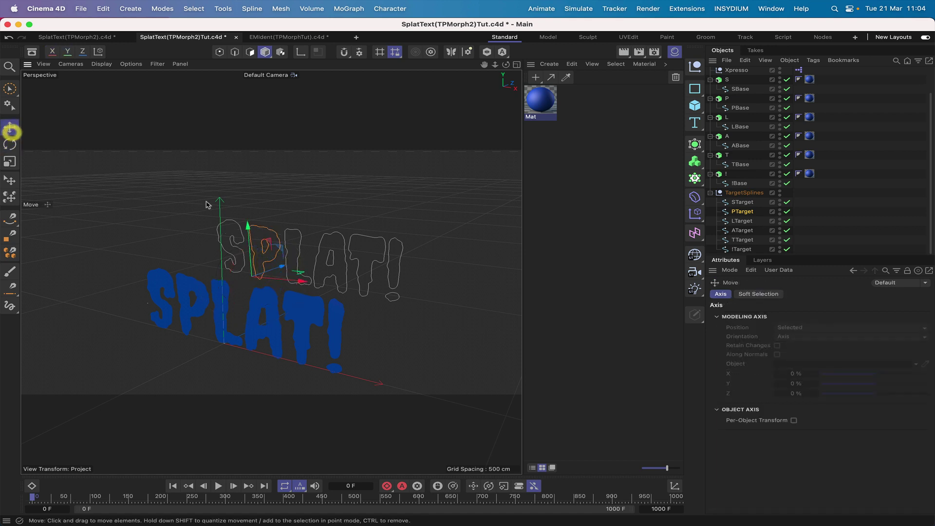
pyautogui.moveTo(246, 224); pyautogui.dragTo(247, 215)
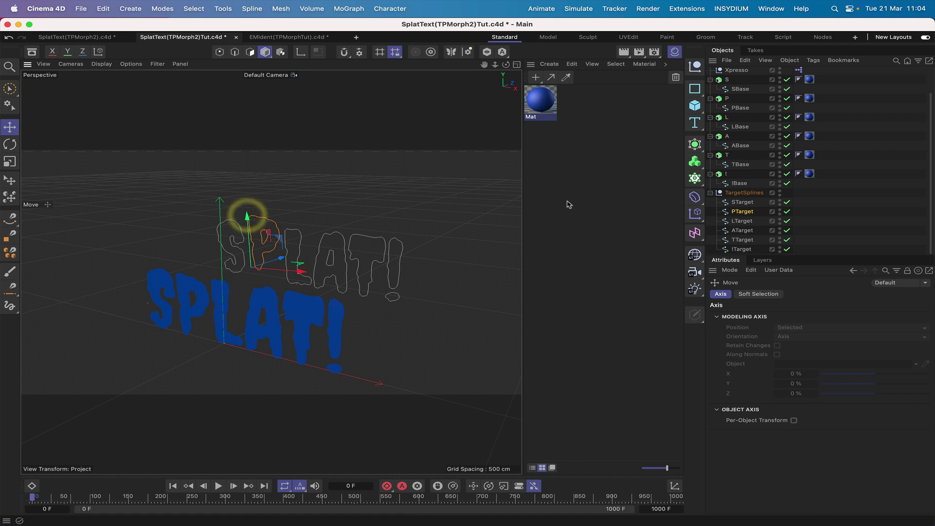
# Raise the LTarget spline slightly and tilt it a couple of degrees about its Z axis.
pyautogui.click(742, 221)
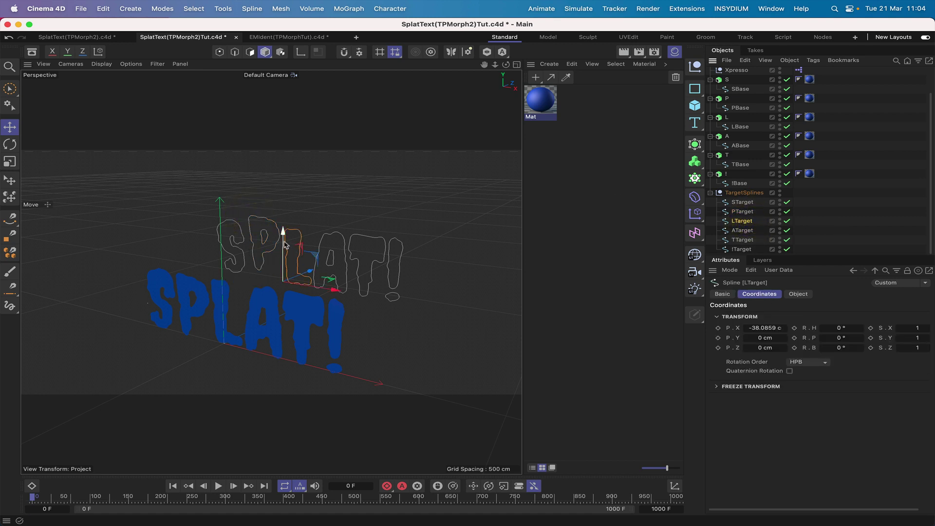
pyautogui.moveTo(285, 244); pyautogui.dragTo(303, 263)
pyautogui.click(13, 143)
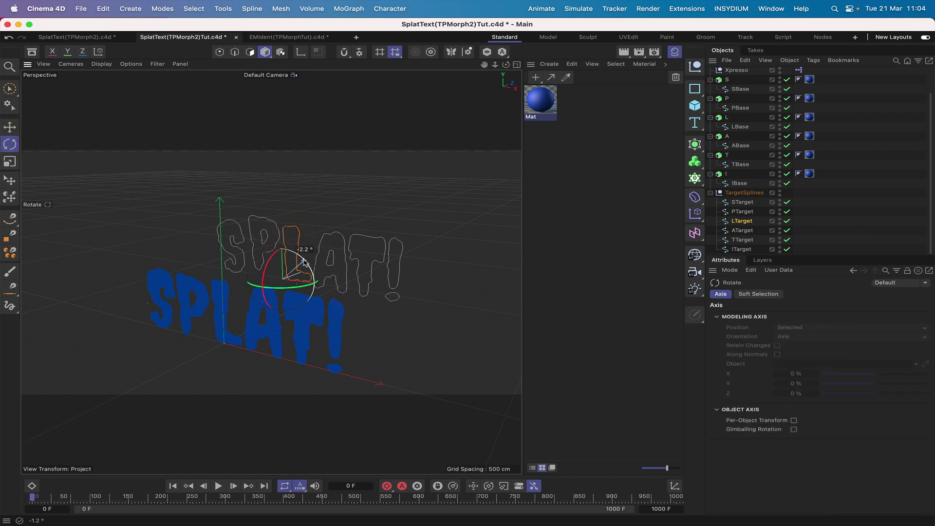
pyautogui.click(303, 263)
# Bank the ATarget spline clockwise by about 2.3° and raise it slightly along its Y axis.
pyautogui.click(742, 229)
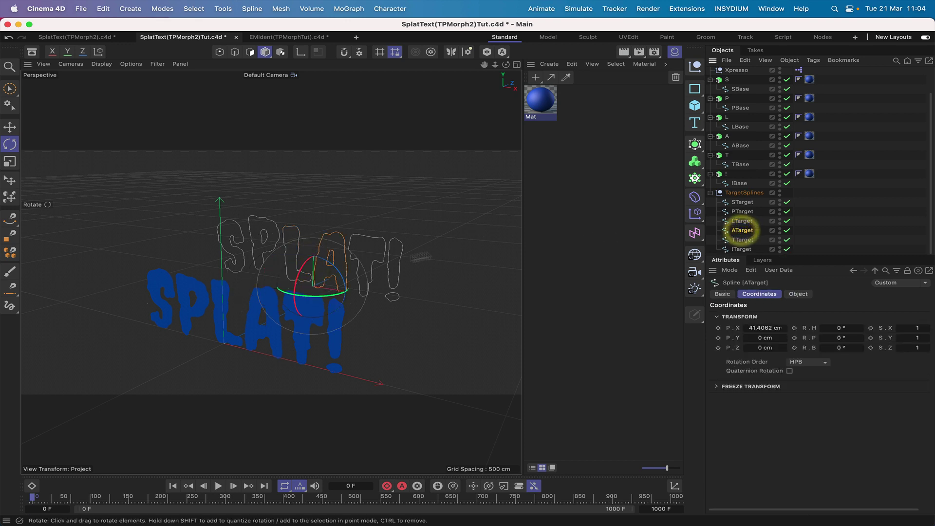
pyautogui.moveTo(331, 263); pyautogui.dragTo(329, 266)
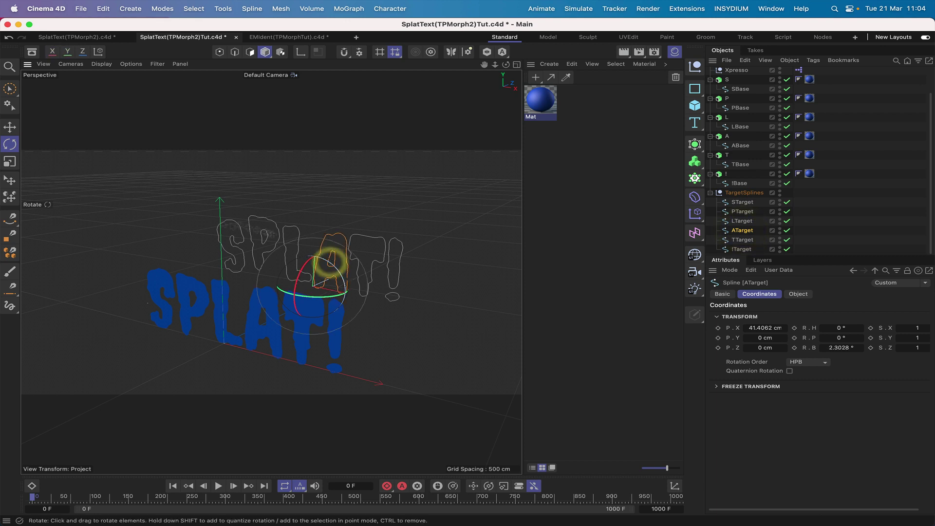
pyautogui.click(10, 127)
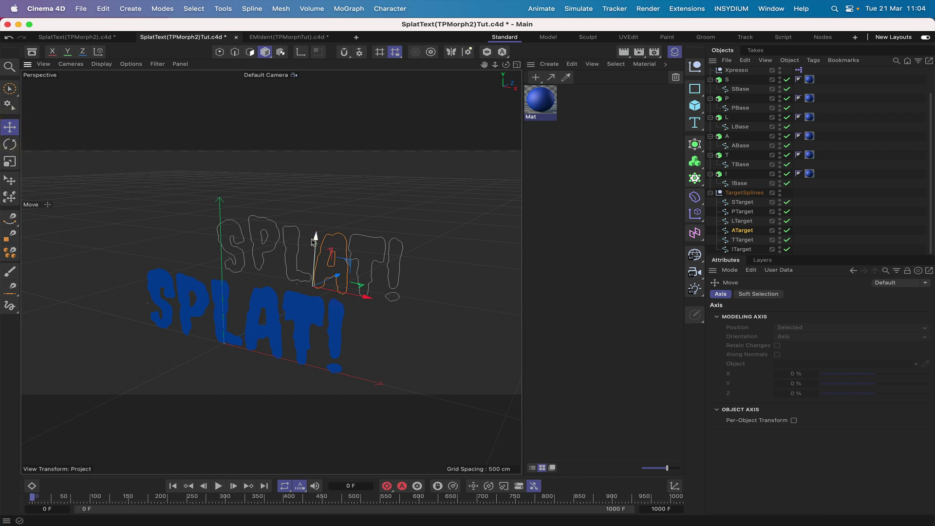
pyautogui.moveTo(315, 239); pyautogui.dragTo(315, 227)
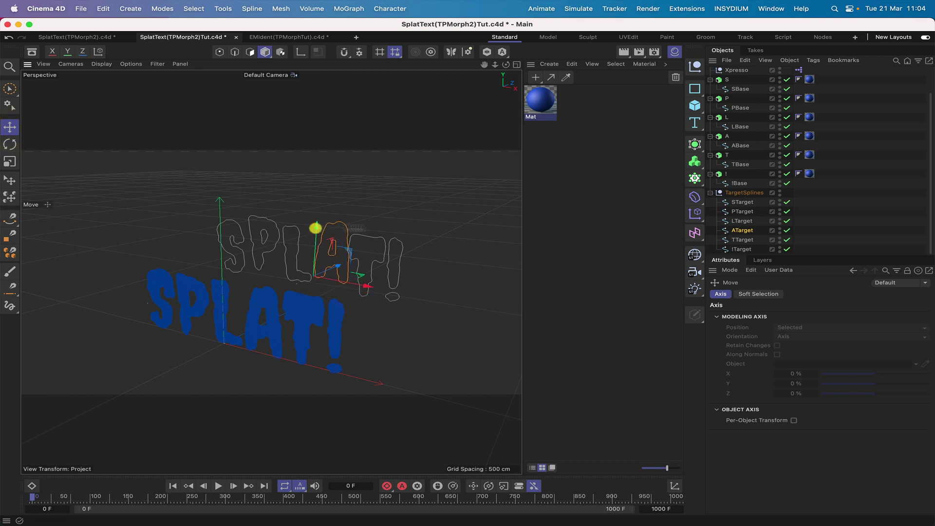
# Tilt the TTarget spline slightly clockwise, nudge it along its X axis, and raise it a little.
pyautogui.click(743, 240)
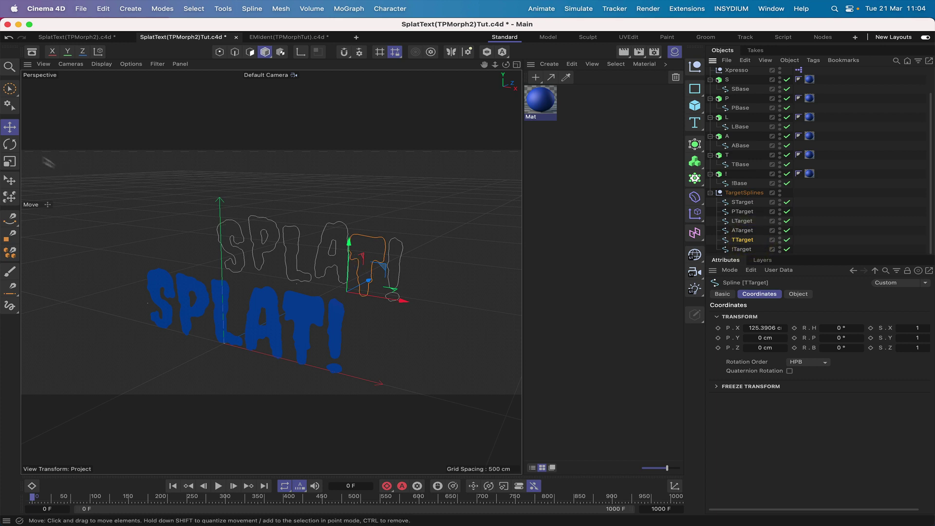
pyautogui.click(9, 144)
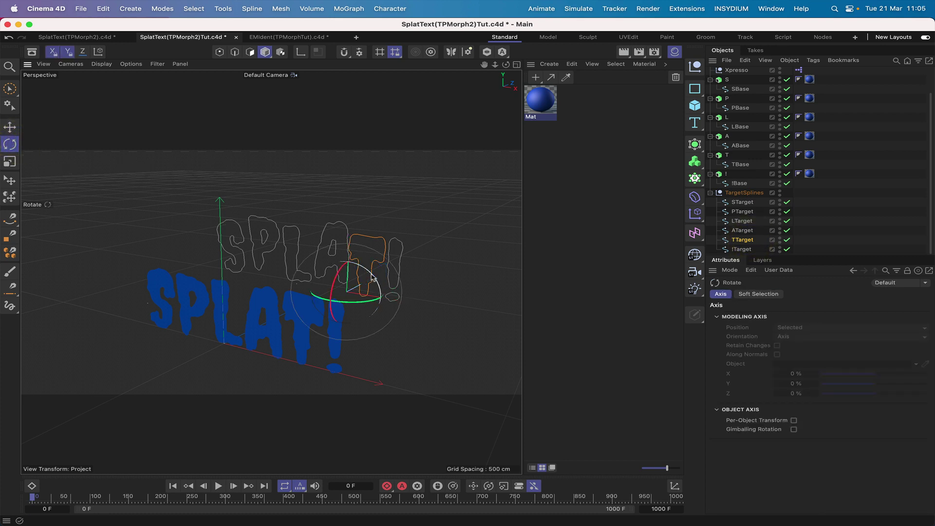
pyautogui.moveTo(371, 277); pyautogui.dragTo(375, 280)
pyautogui.click(9, 127)
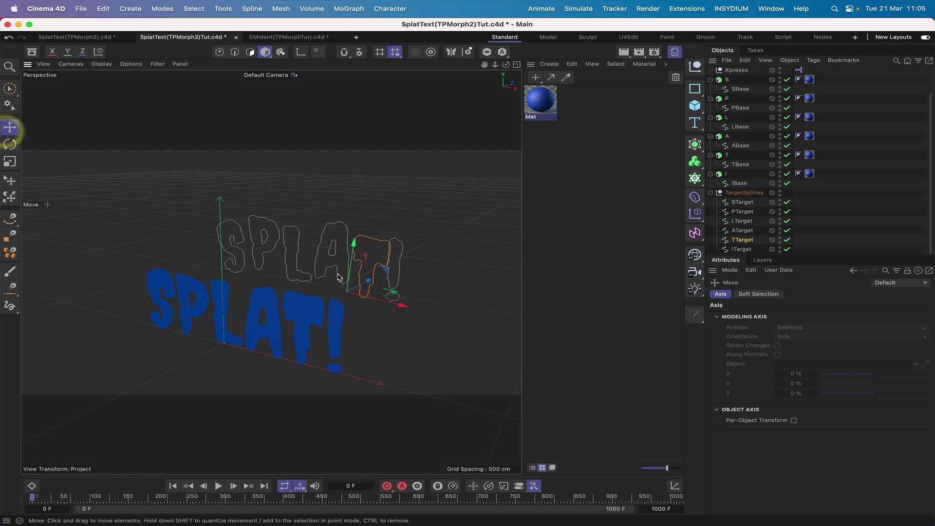
pyautogui.moveTo(391, 302); pyautogui.dragTo(391, 302)
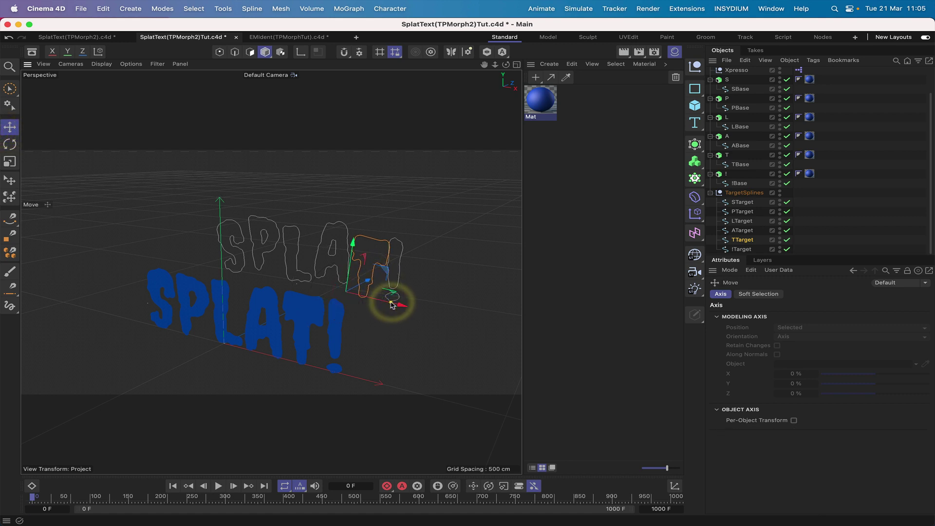
pyautogui.moveTo(353, 242); pyautogui.dragTo(361, 238)
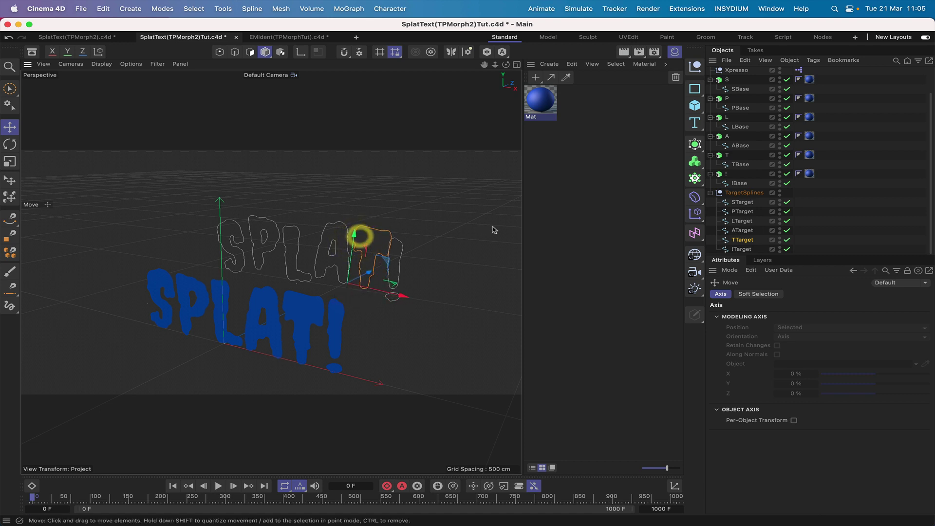
# Tilt the !Target spline clockwise so it leans away from the T, and raise it slightly along its Y axis.
pyautogui.click(741, 249)
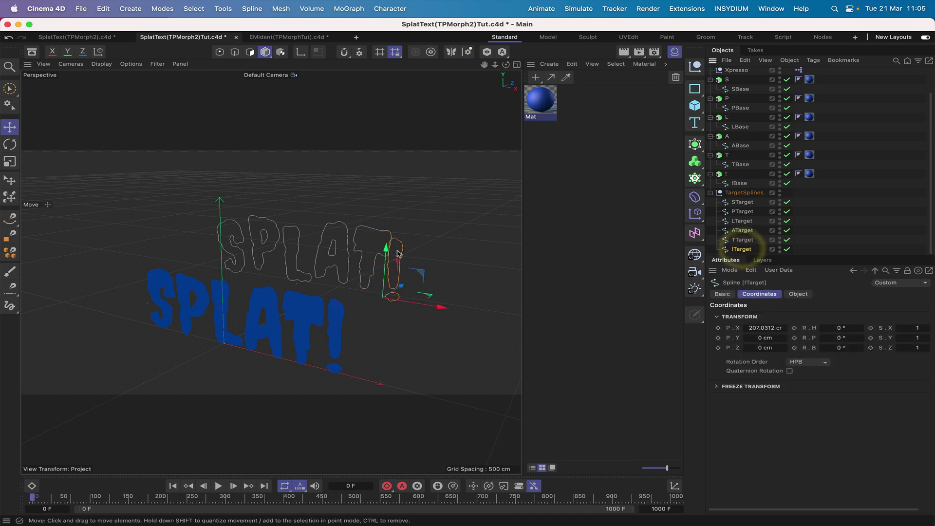
pyautogui.click(10, 144)
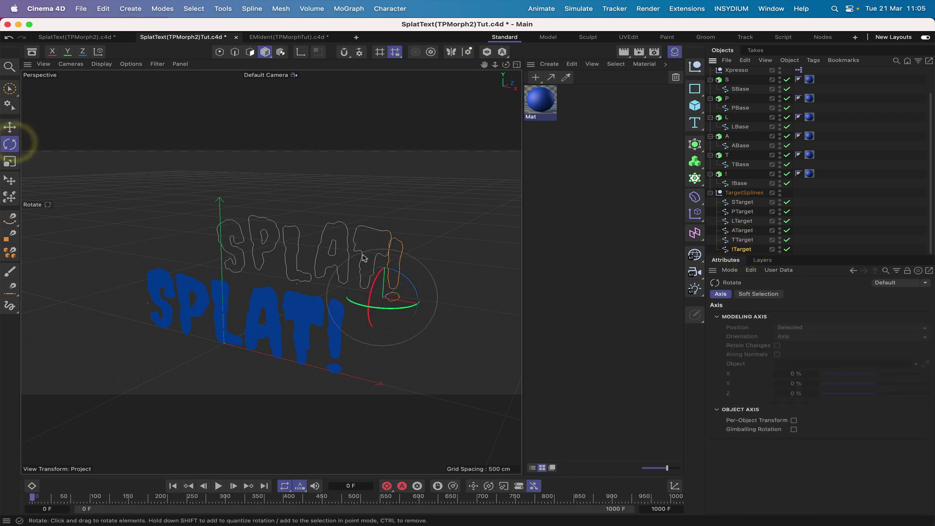
pyautogui.moveTo(407, 283); pyautogui.dragTo(417, 284)
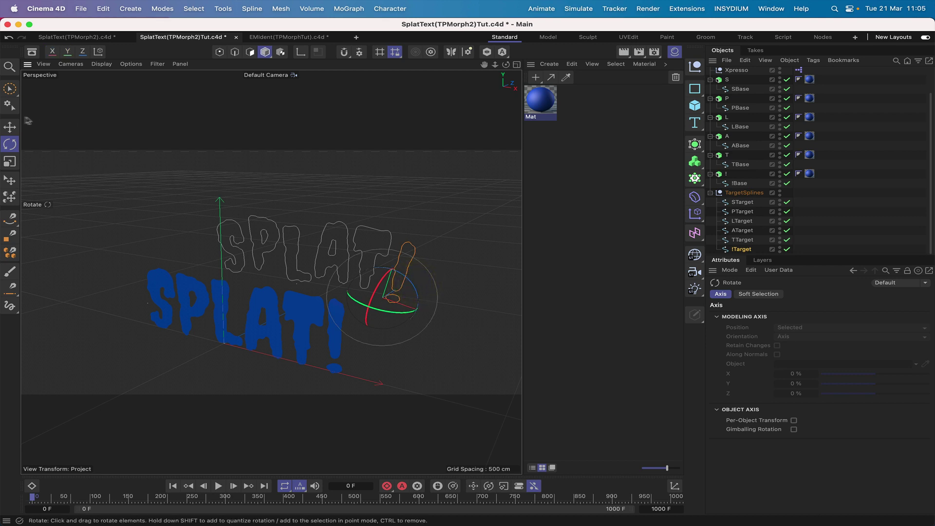
pyautogui.click(7, 127)
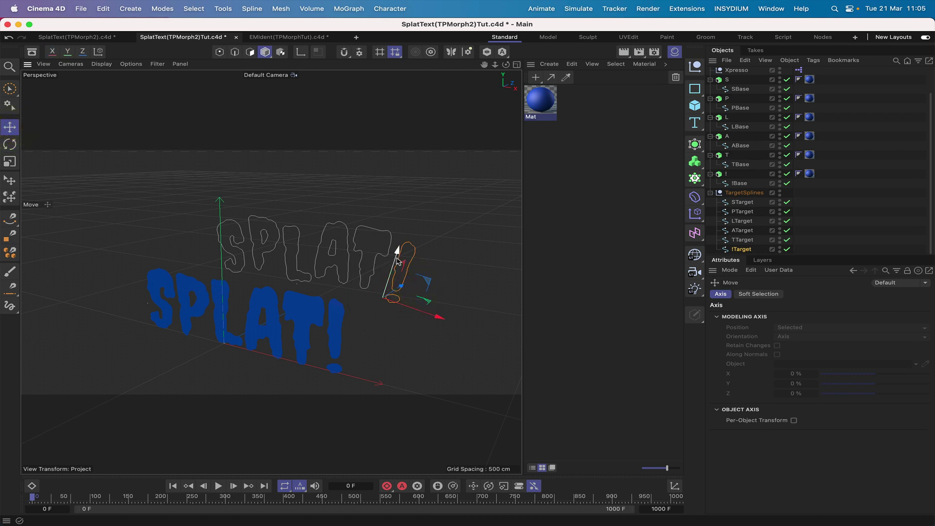
pyautogui.moveTo(398, 260); pyautogui.dragTo(398, 253)
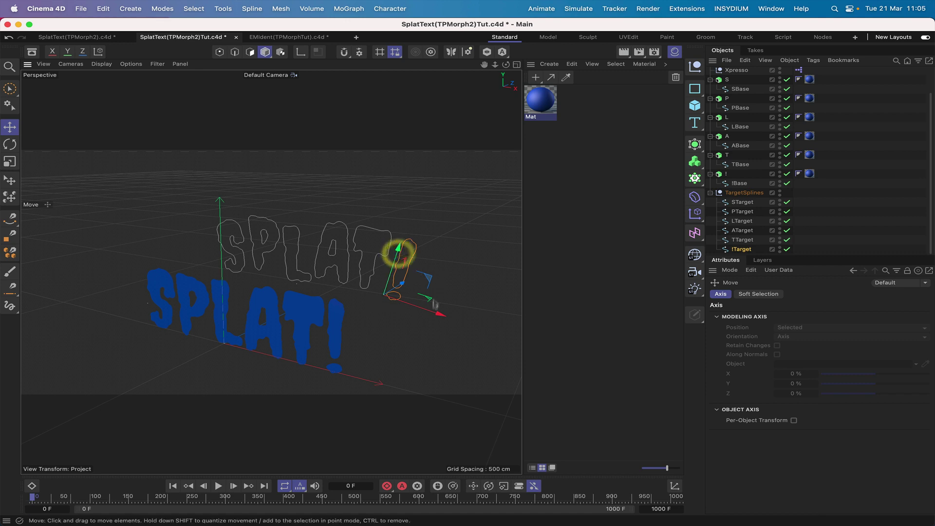
pyautogui.moveTo(432, 312); pyautogui.dragTo(432, 311)
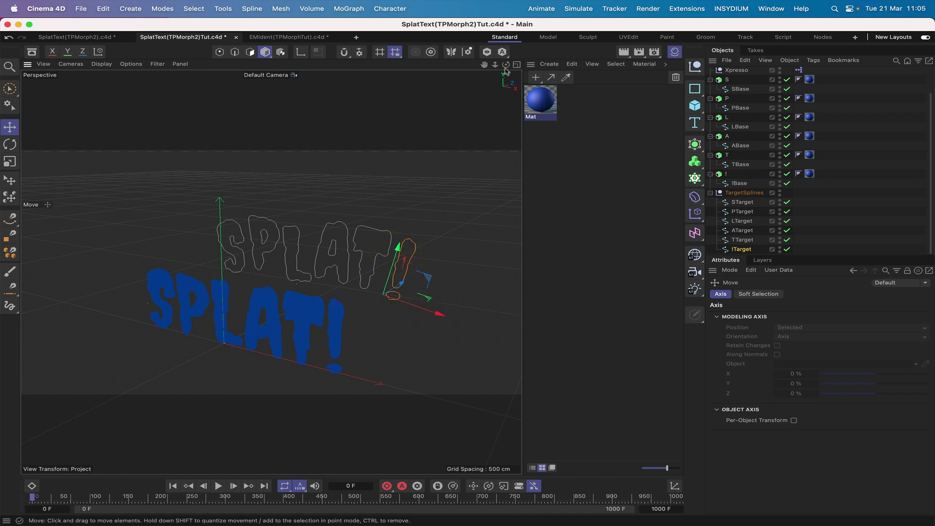
pyautogui.moveTo(505, 70); pyautogui.dragTo(452, 64)
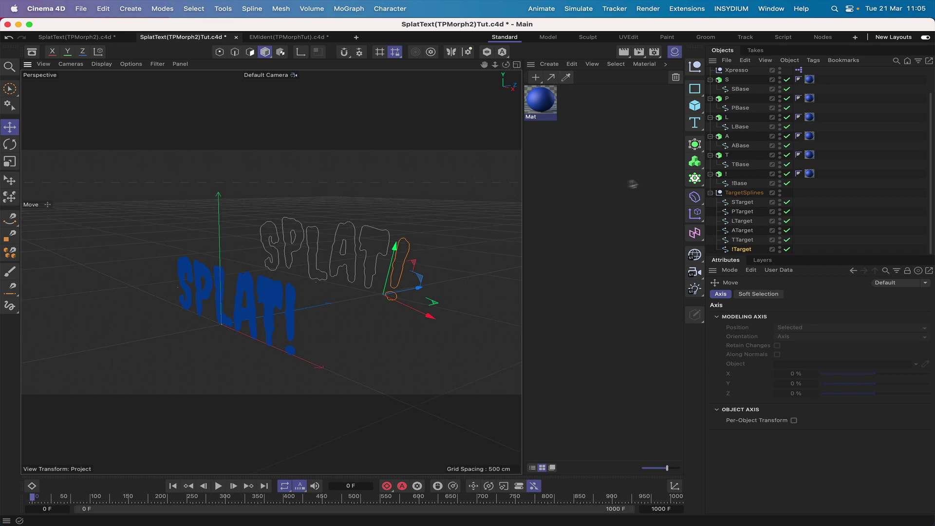
pyautogui.click(761, 207)
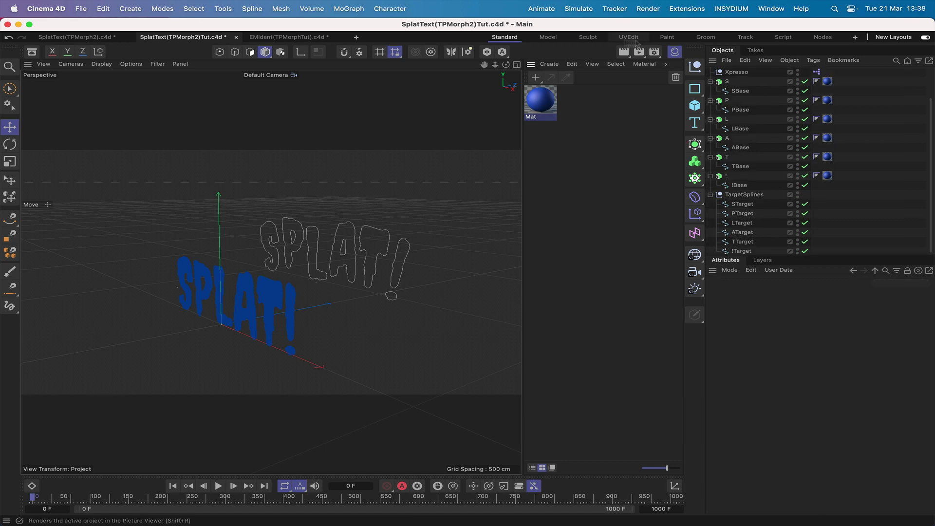
# Add six particle groups under All in the Thinking Particles settings.
pyautogui.click(578, 8)
pyautogui.moveTo(587, 132)
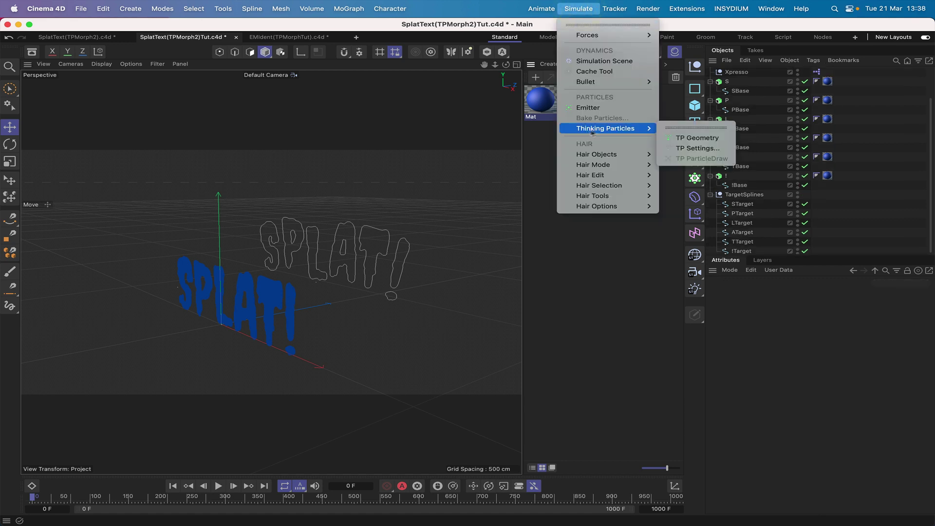
pyautogui.click(694, 149)
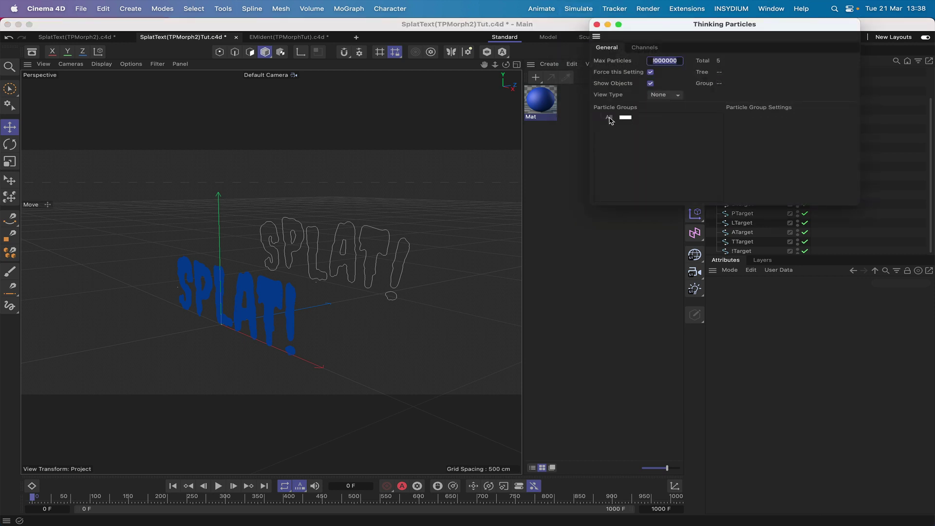
pyautogui.rightClick(611, 120)
pyautogui.click(624, 126)
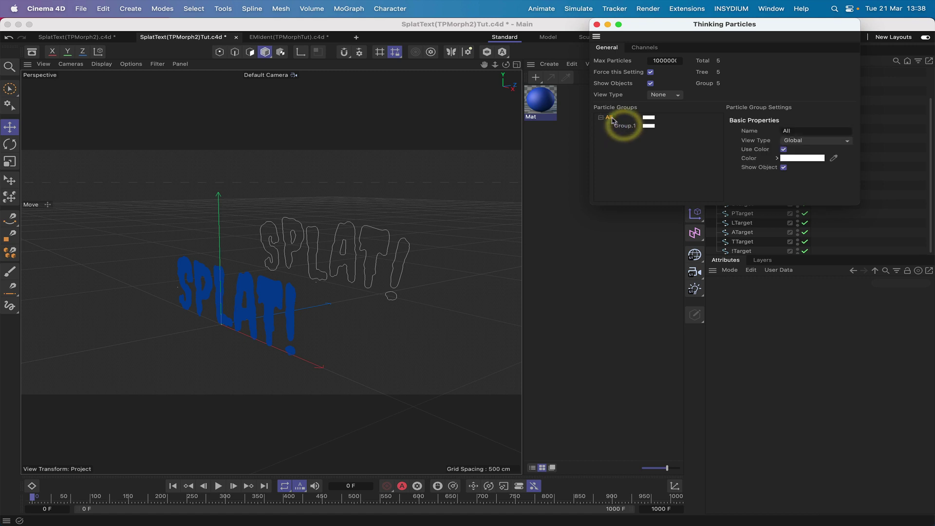
pyautogui.rightClick(611, 120)
pyautogui.click(623, 126)
pyautogui.rightClick(612, 121)
pyautogui.click(621, 128)
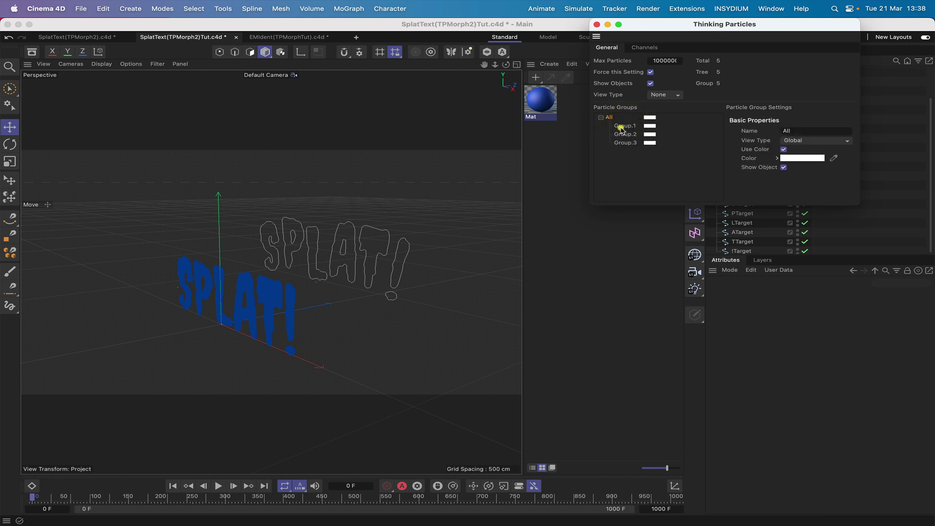
pyautogui.rightClick(612, 120)
pyautogui.click(622, 127)
pyautogui.rightClick(612, 120)
pyautogui.click(622, 128)
pyautogui.rightClick(610, 120)
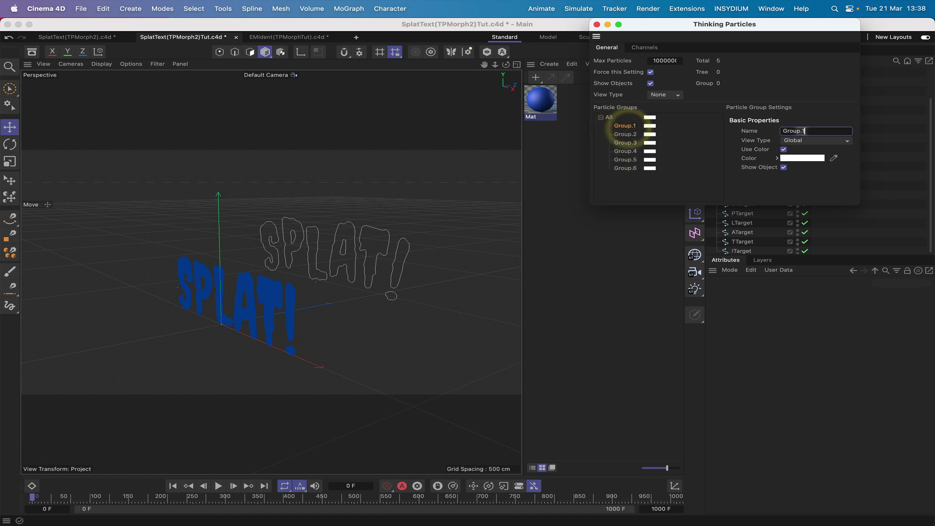
# Rename the first three Thinking Particles groups as S, P and L.
pyautogui.click(765, 132)
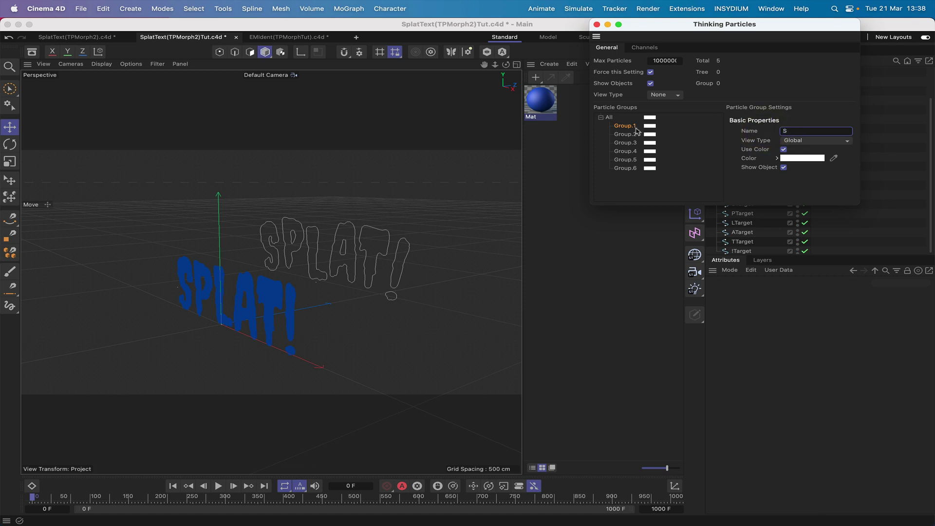
pyautogui.click(813, 132)
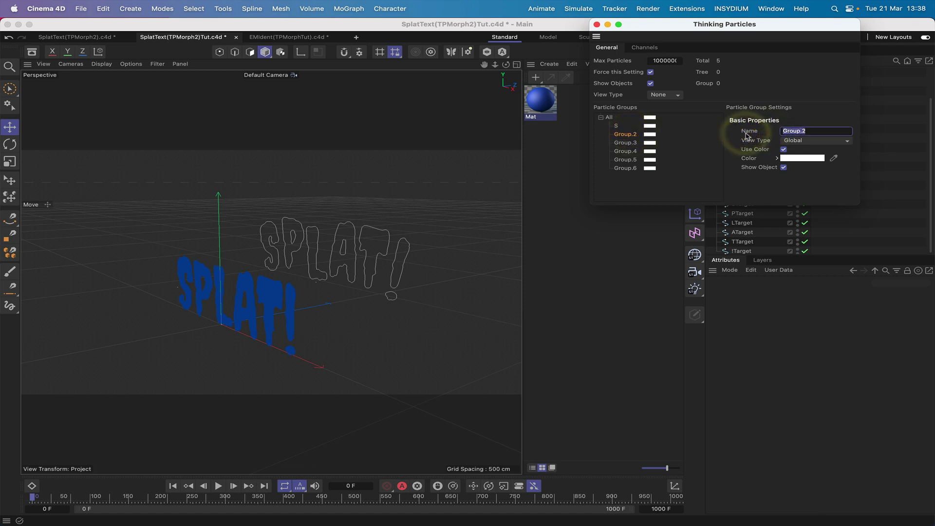
pyautogui.write('P')
pyautogui.click(627, 143)
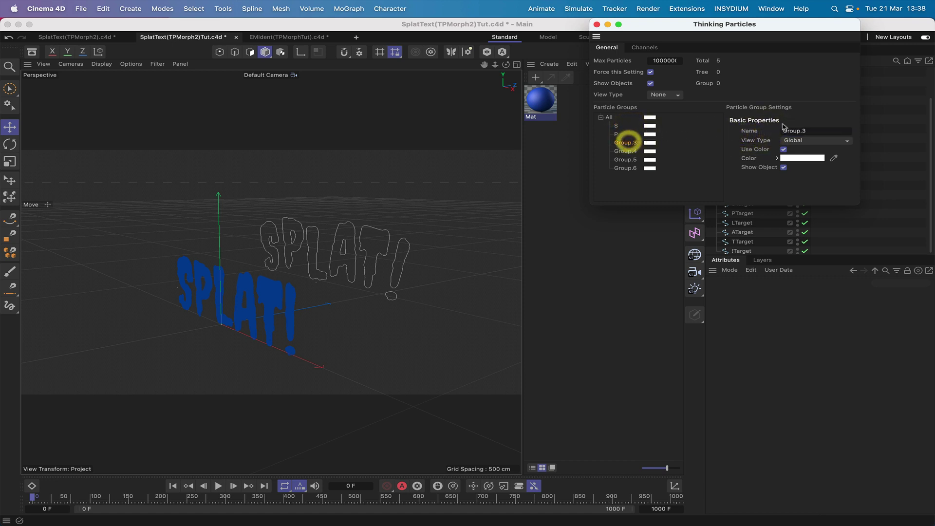
pyautogui.click(758, 129)
pyautogui.write('L')
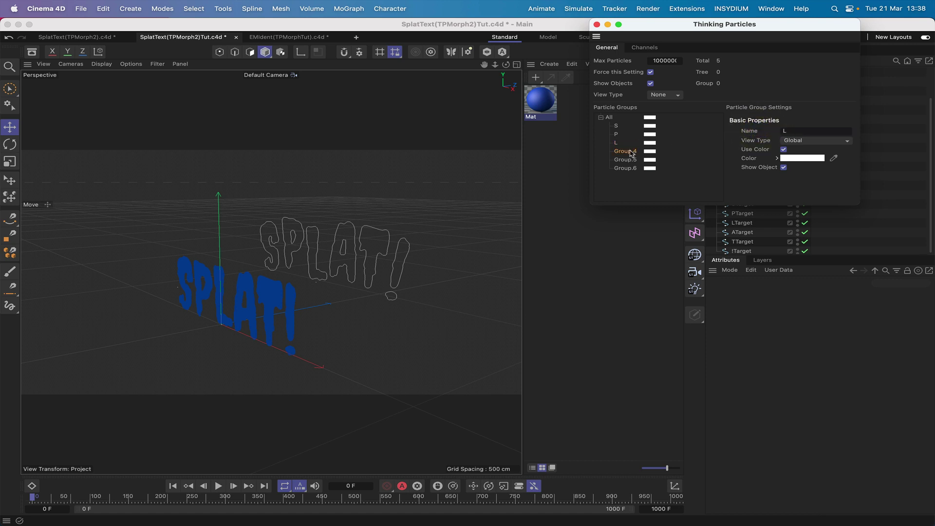
# Rename the remaining three Thinking Particles groups as A, T and !
pyautogui.click(625, 151)
pyautogui.click(761, 131)
pyautogui.write('A')
pyautogui.click(625, 159)
pyautogui.click(774, 130)
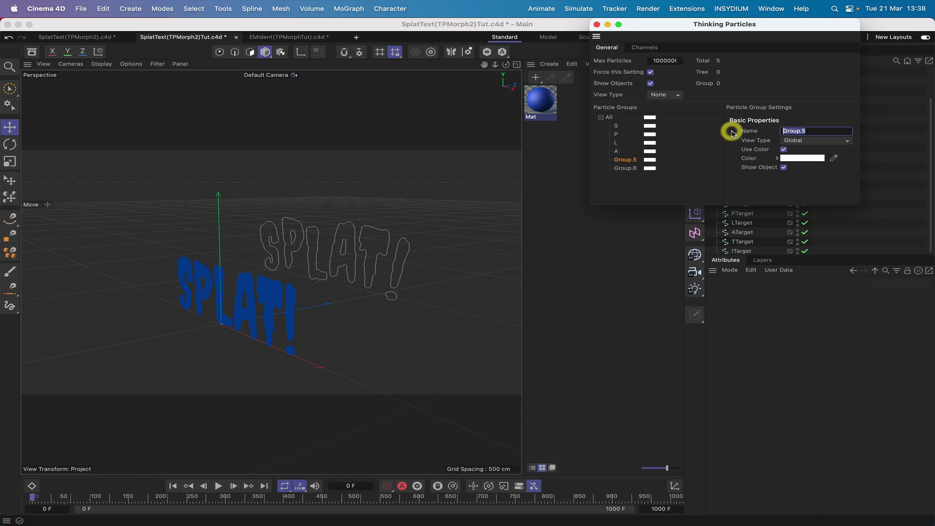
pyautogui.write('T')
pyautogui.click(630, 169)
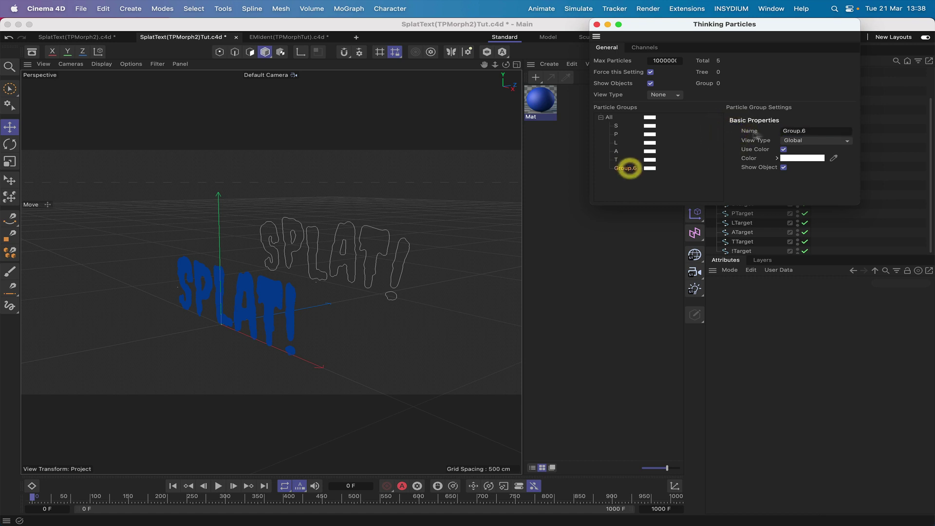
pyautogui.click(749, 131)
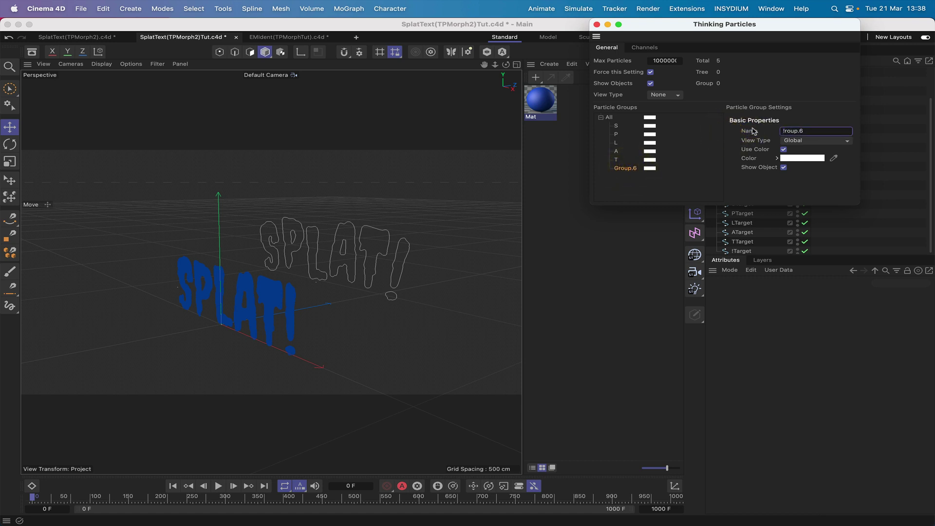
pyautogui.click(744, 127)
pyautogui.write('!')
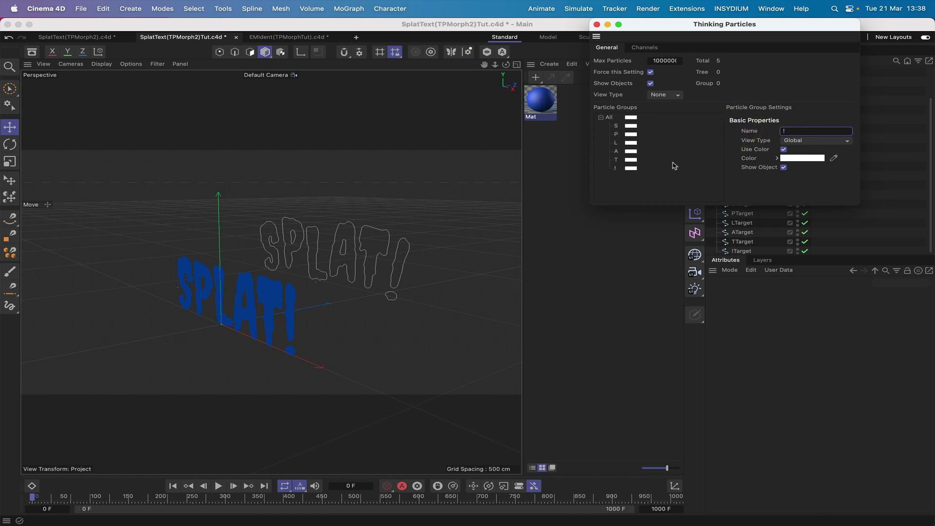
# Color the S particle group yellow and the P particle group cyan by lowering blue and red respectively.
pyautogui.click(631, 128)
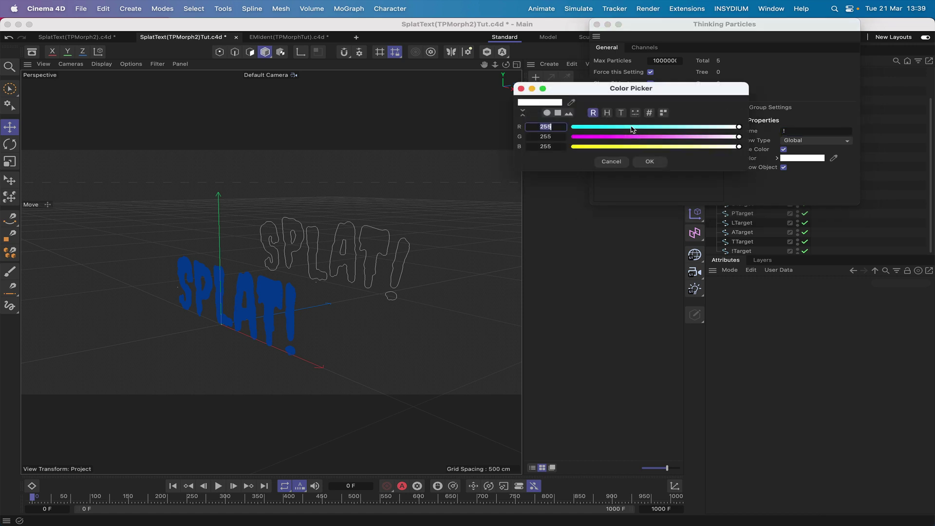
pyautogui.click(573, 146)
pyautogui.click(649, 161)
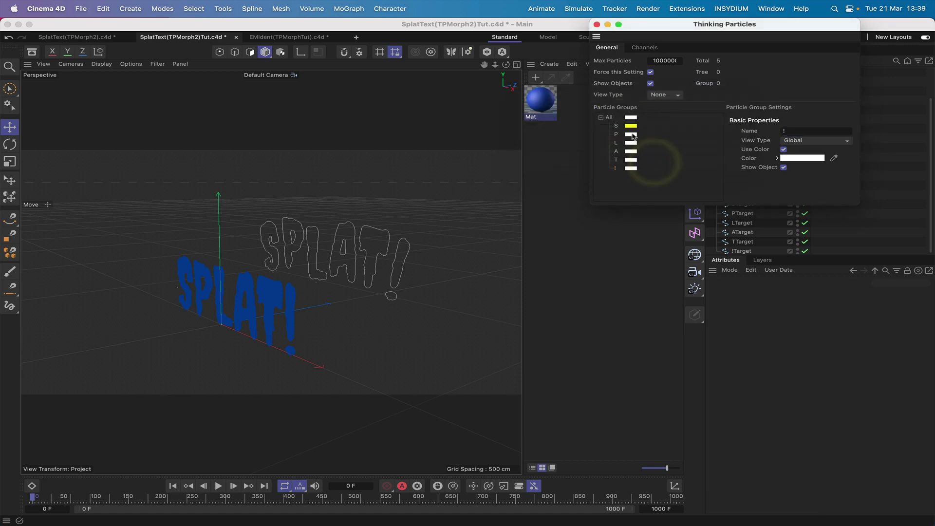
pyautogui.click(632, 134)
pyautogui.click(574, 133)
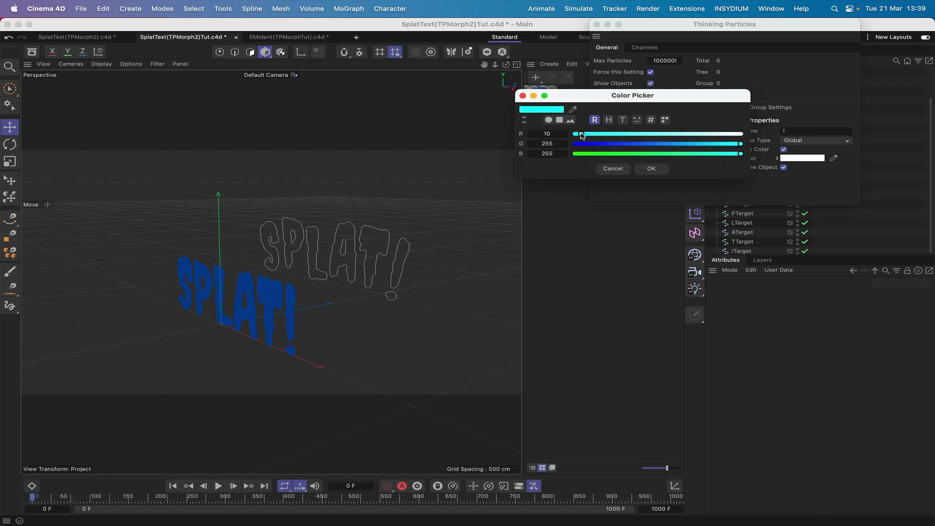
pyautogui.click(650, 169)
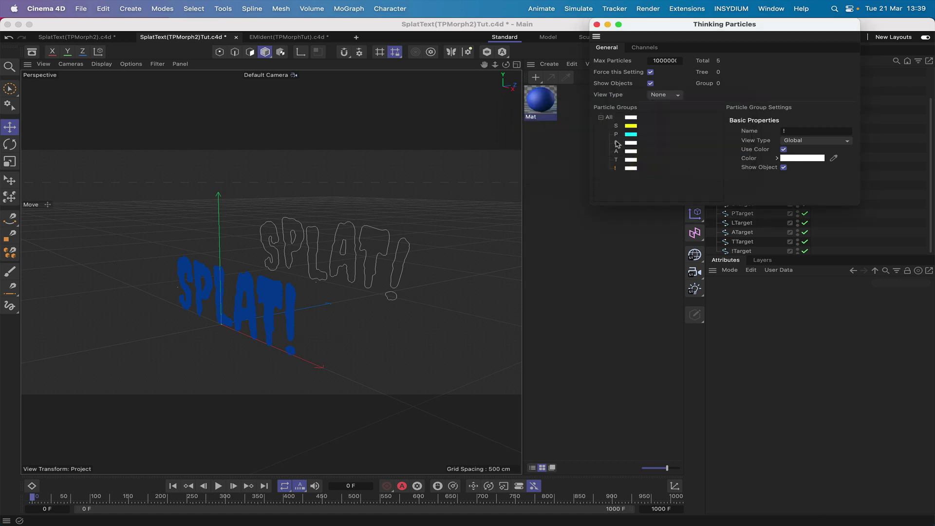
# Color the L particle group magenta and the A particle group red (R 255, G 16, B 15).
pyautogui.click(628, 142)
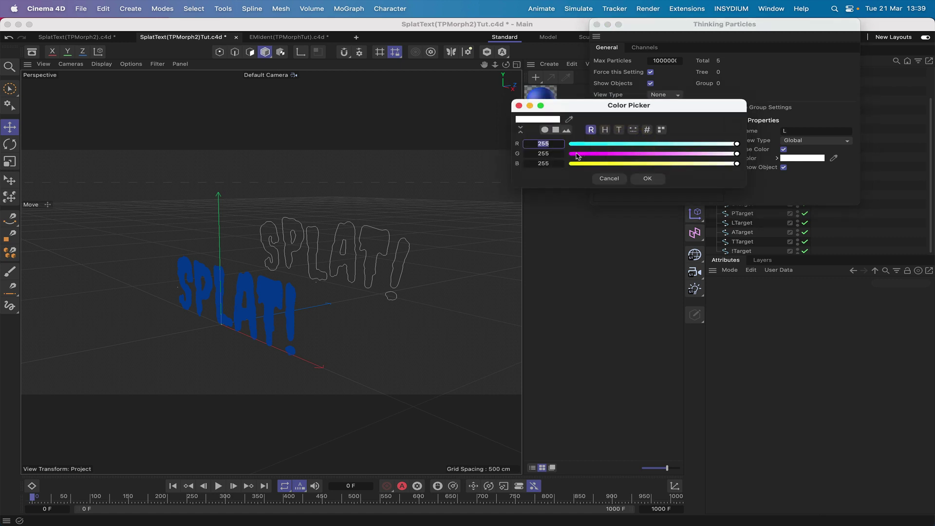
pyautogui.click(575, 154)
pyautogui.click(647, 178)
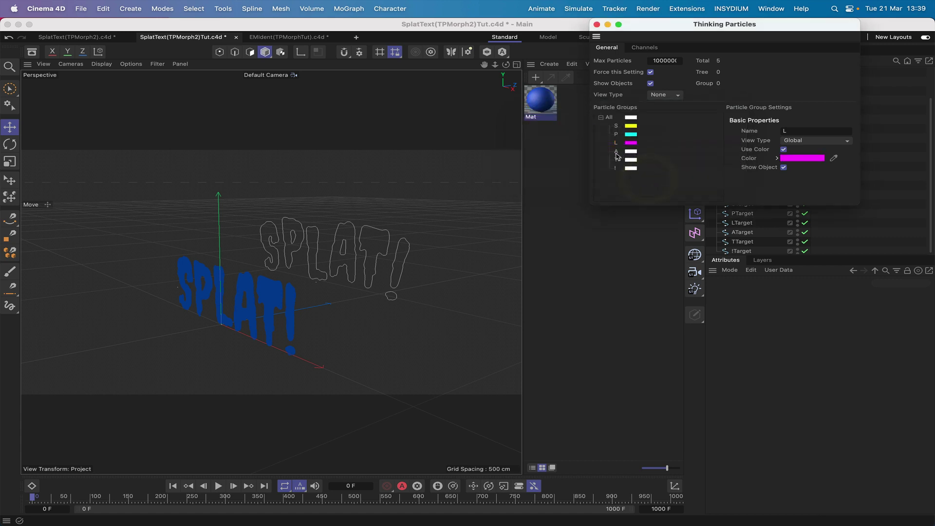
pyautogui.click(631, 152)
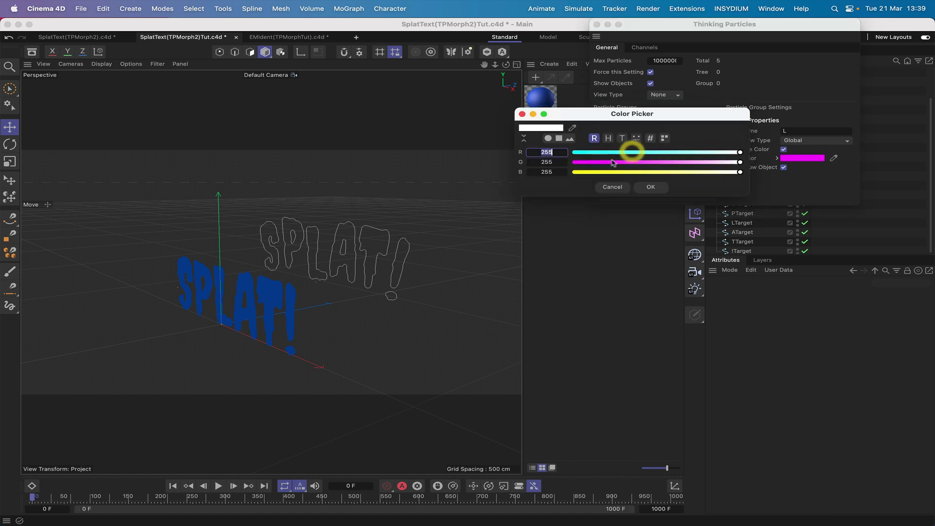
pyautogui.click(584, 161)
pyautogui.click(583, 172)
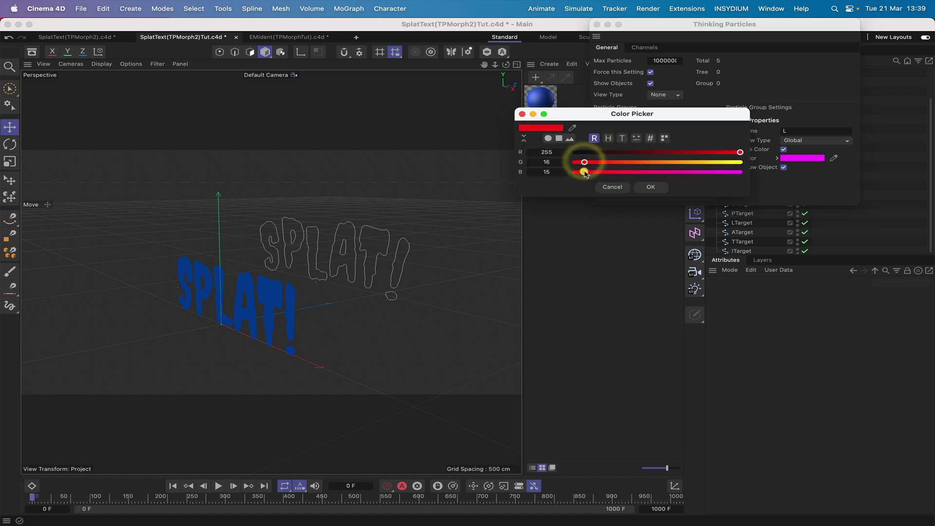
pyautogui.click(650, 187)
# Color the T particle group blue and the ! group green (R 24, G 255, B 19), and close the Thinking Particles settings.
pyautogui.click(631, 159)
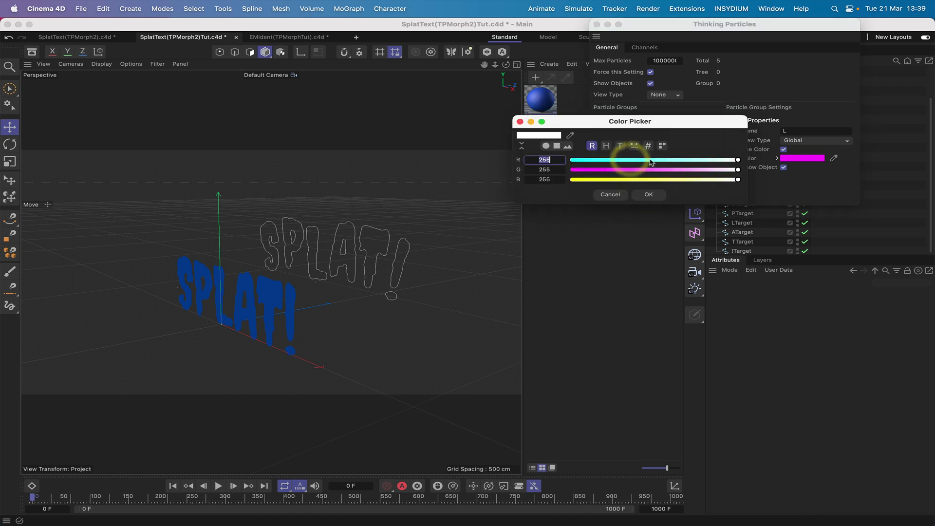
pyautogui.click(585, 160)
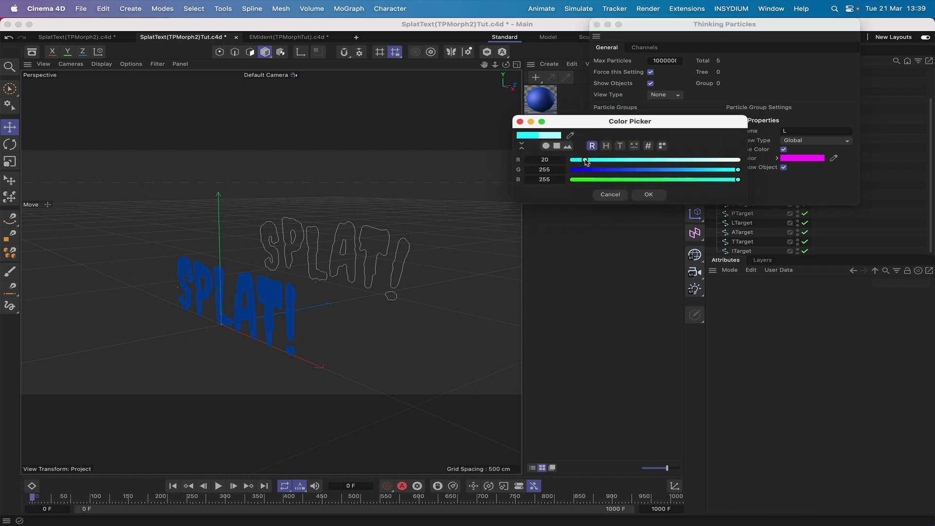
pyautogui.click(583, 169)
pyautogui.click(650, 194)
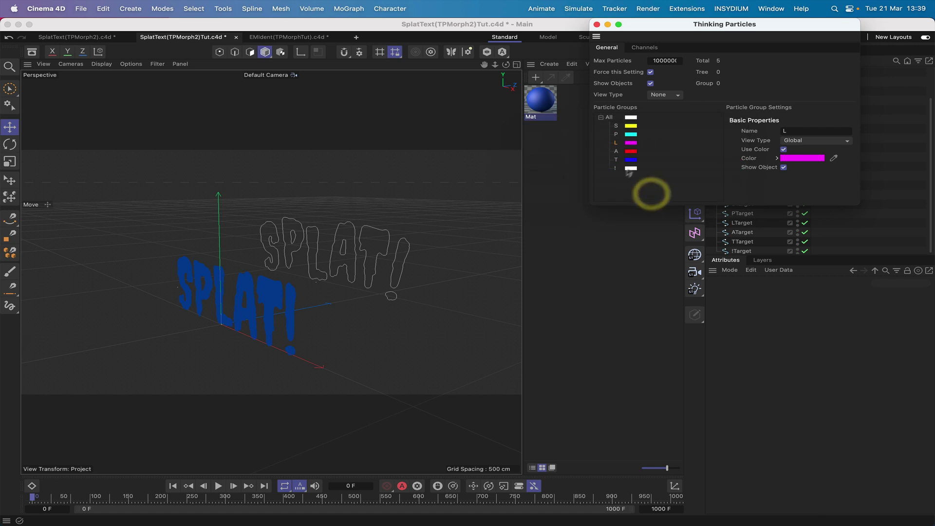
pyautogui.click(630, 169)
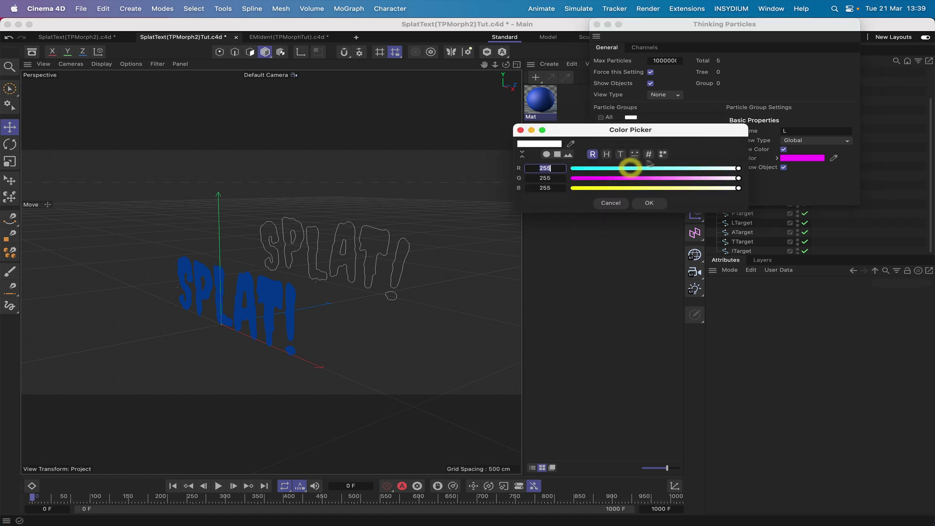
pyautogui.click(584, 188)
pyautogui.click(588, 168)
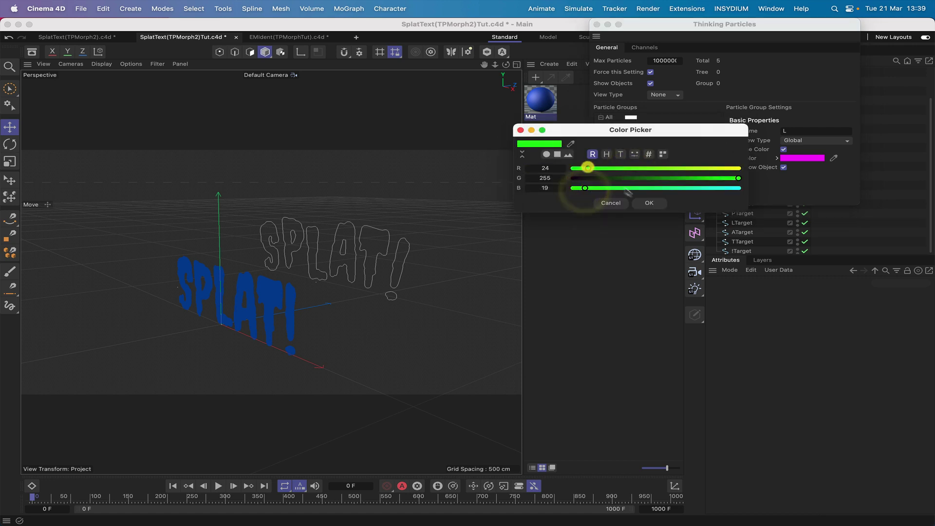
pyautogui.click(650, 203)
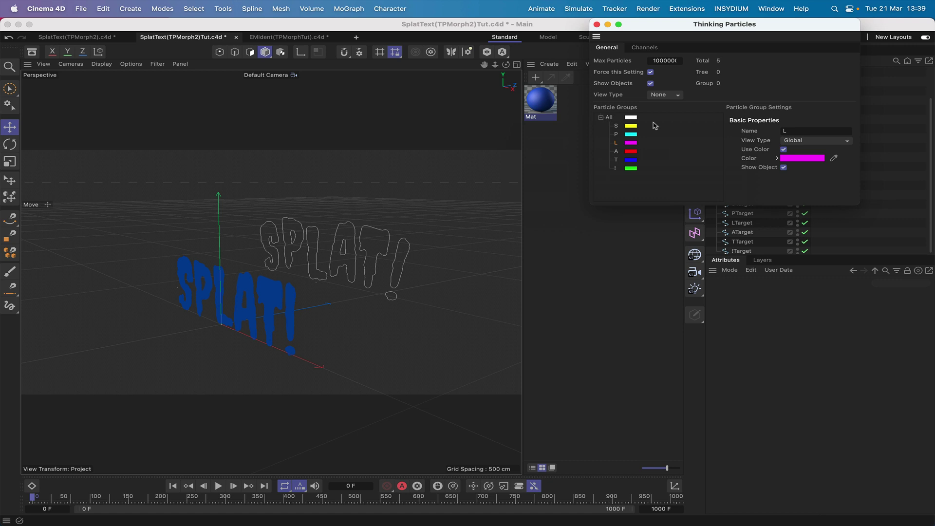
pyautogui.click(597, 25)
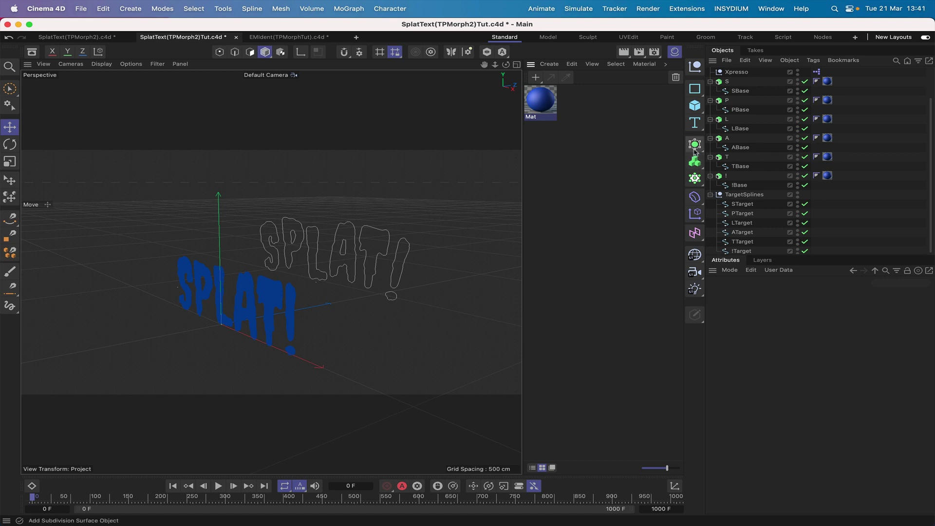
# Add a MoGraph Matrix object to the scene and select it in the object list.
pyautogui.click(695, 178)
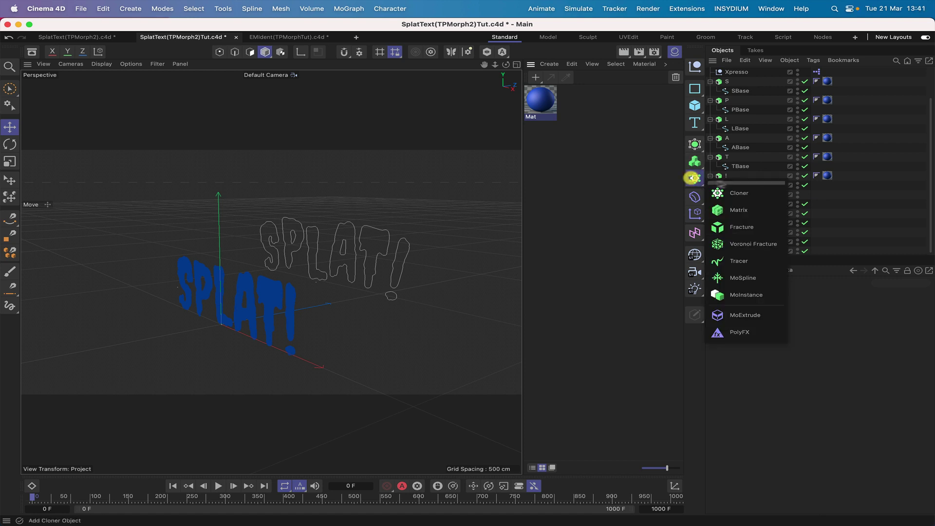
pyautogui.click(736, 210)
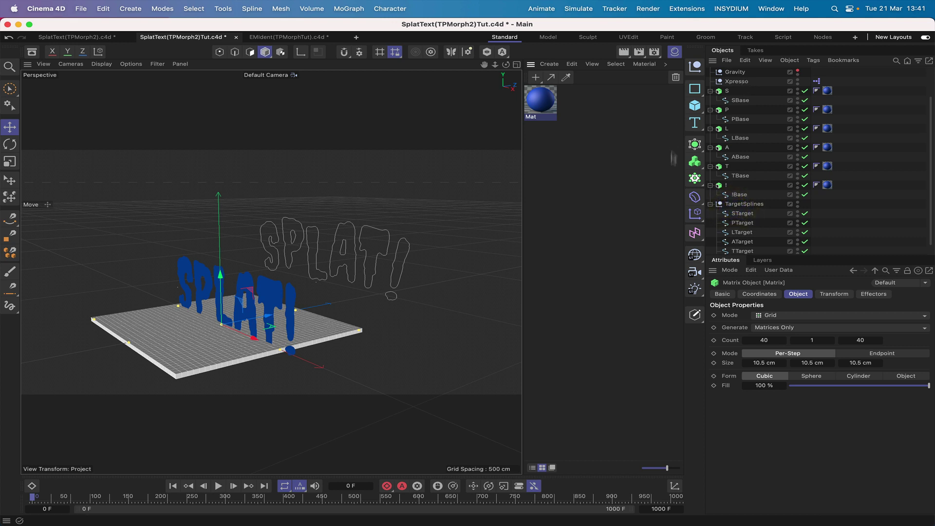
pyautogui.click(694, 179)
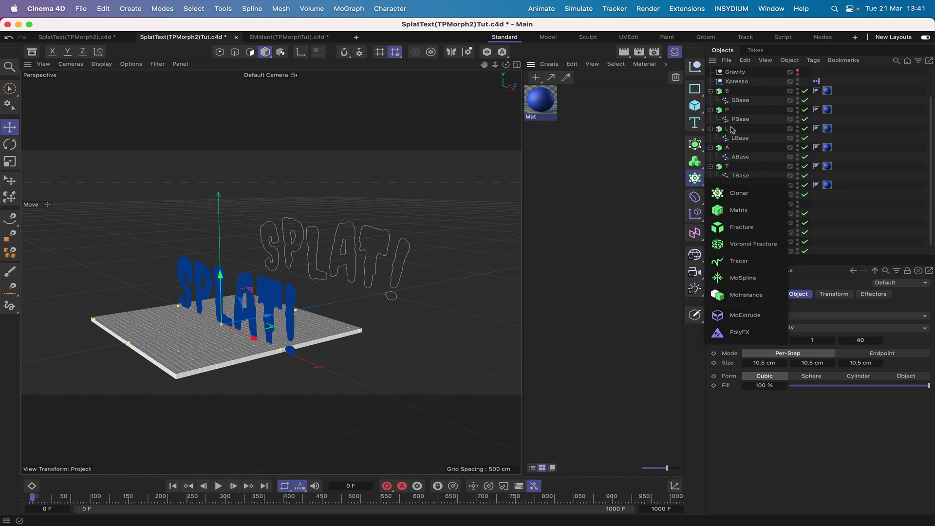
pyautogui.scroll(3, 732, 112)
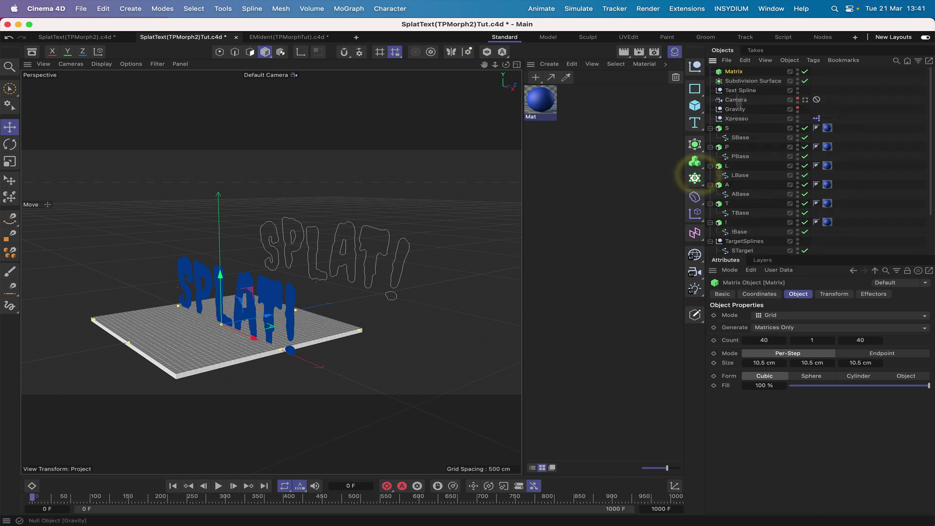
pyautogui.click(728, 73)
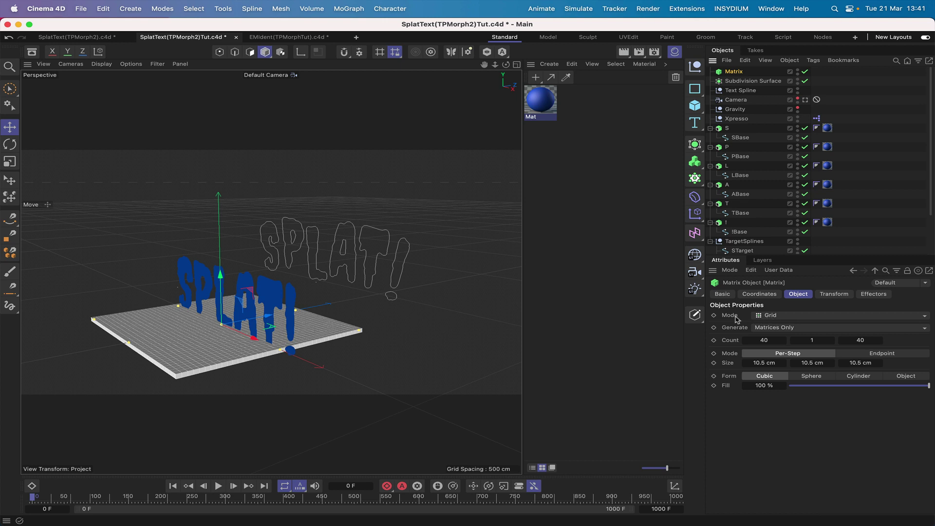
# Set the Matrix's distribution mode to Radial and have it generate Thinking Particles.
pyautogui.click(767, 317)
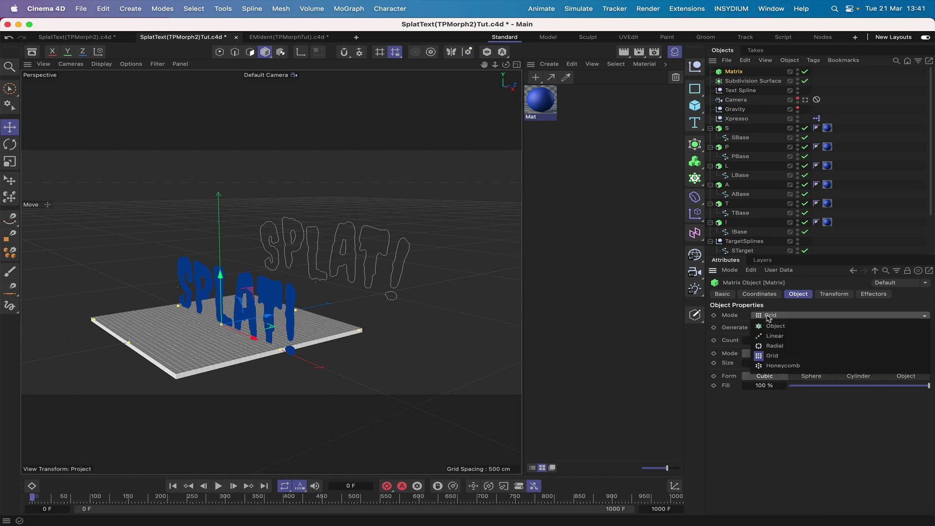
pyautogui.click(771, 348)
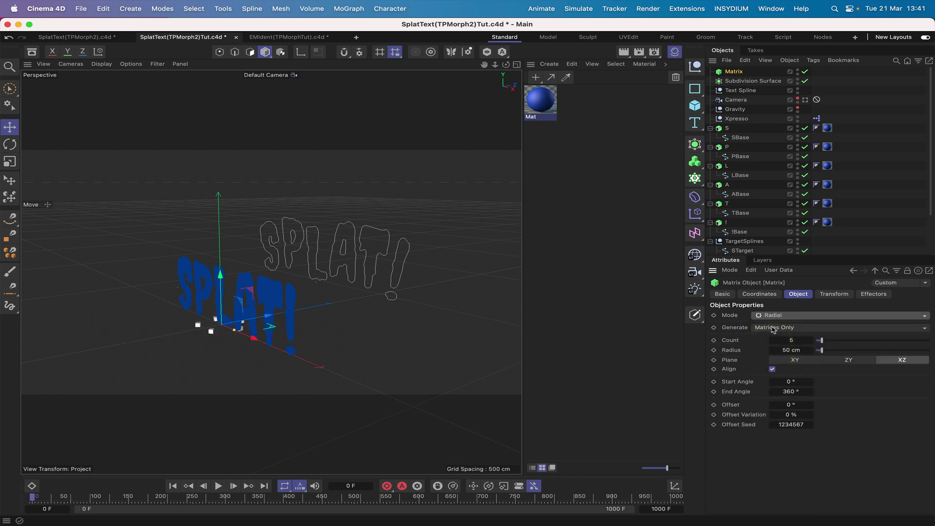
pyautogui.click(773, 328)
pyautogui.click(773, 347)
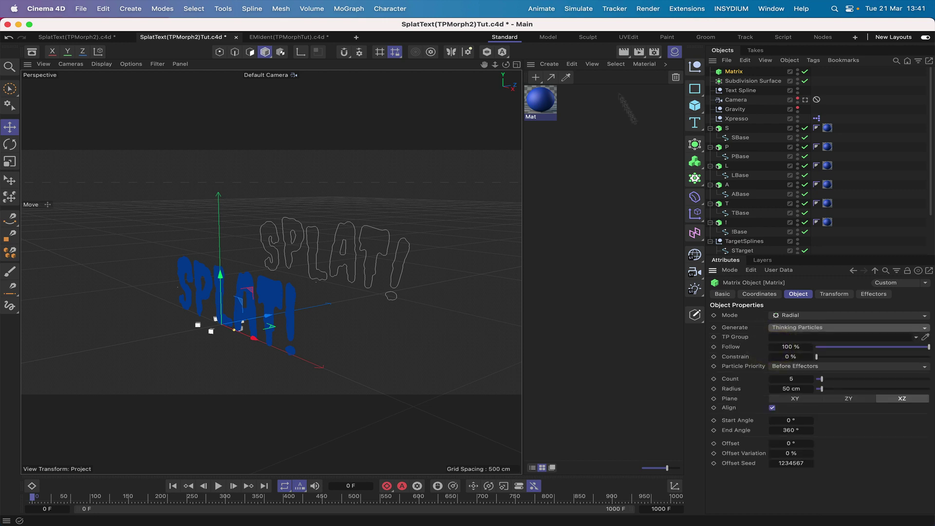
# Assign the S particle group as the Matrix's TP Group and set its particle priority to After Effectors.
pyautogui.click(579, 8)
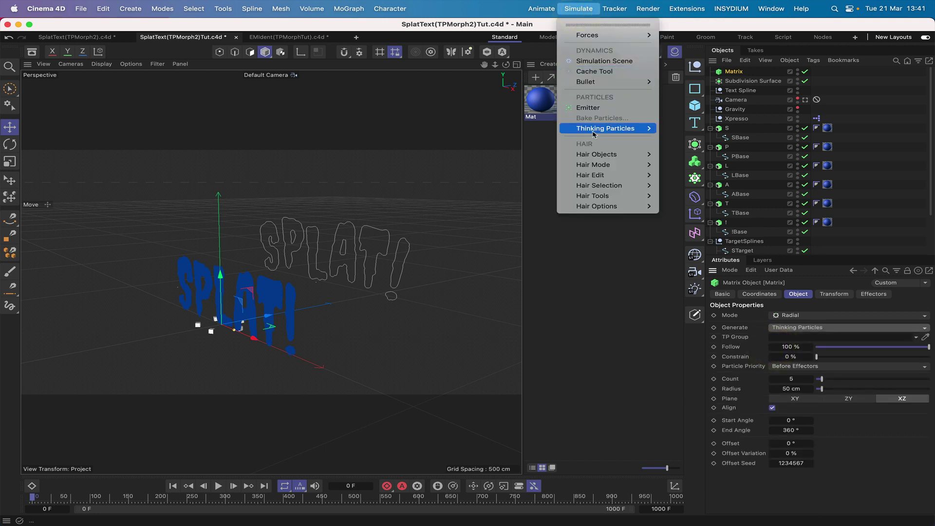
pyautogui.moveTo(628, 129)
pyautogui.click(708, 151)
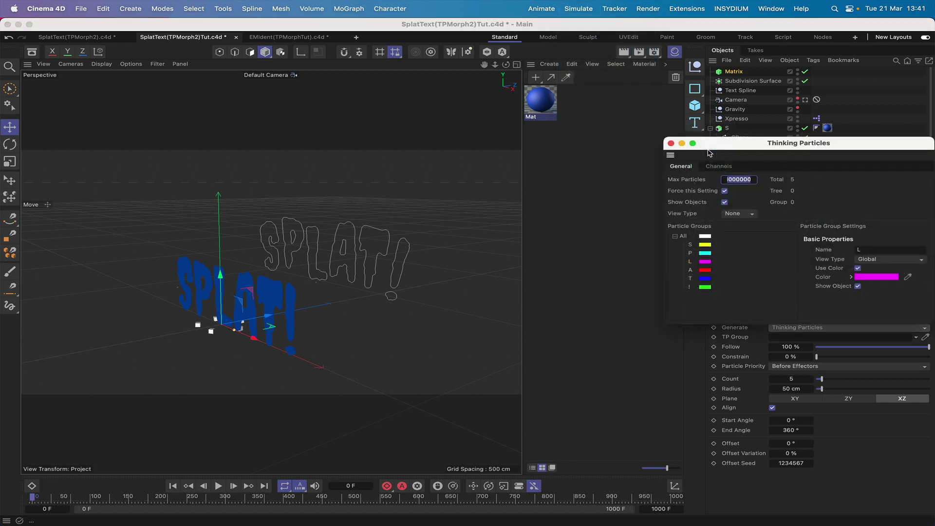
pyautogui.moveTo(710, 142); pyautogui.dragTo(478, 32)
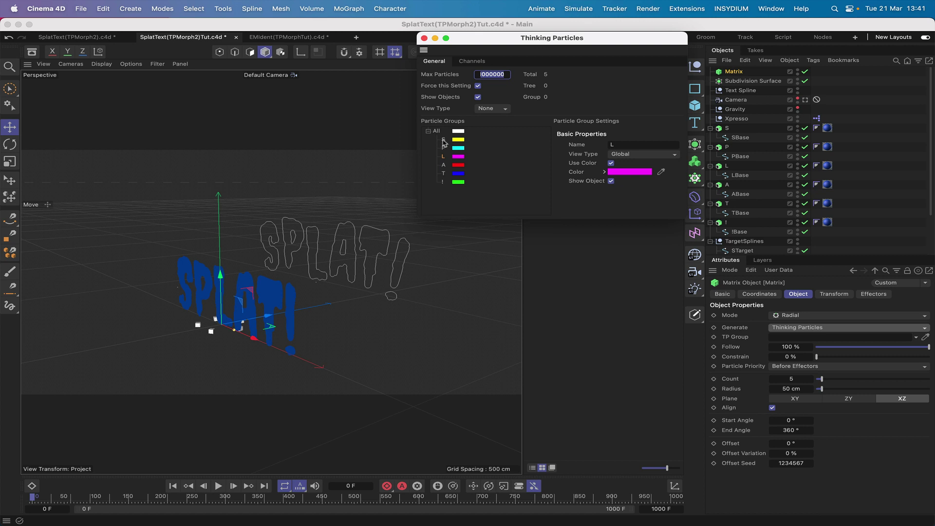
pyautogui.moveTo(444, 143); pyautogui.dragTo(779, 338)
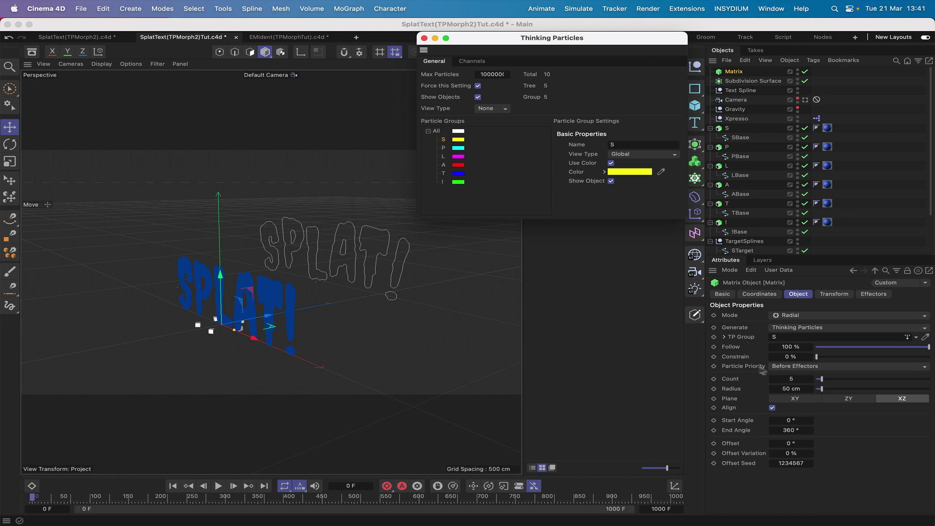
pyautogui.click(782, 366)
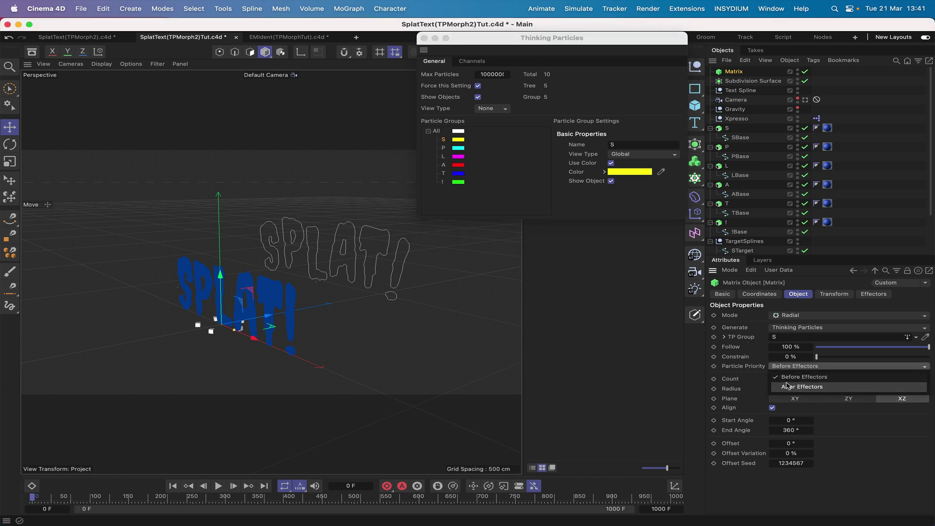
pyautogui.click(786, 388)
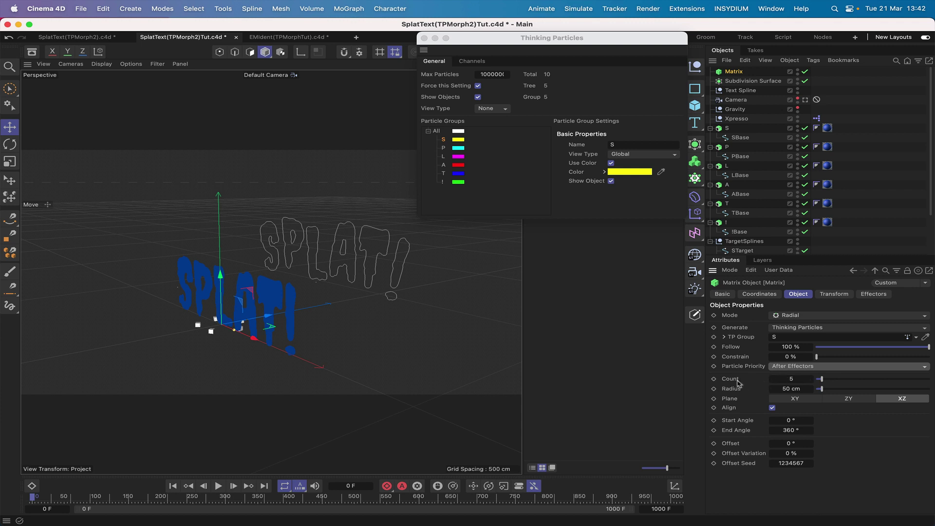
# Set the radial Matrix's radius to 20 cm and its plane to XY.
pyautogui.click(786, 388)
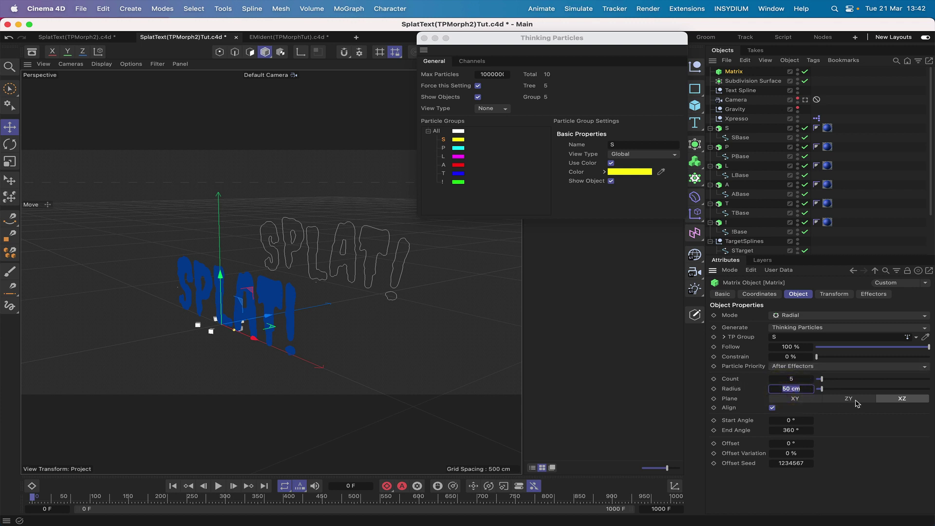
pyautogui.press('Return')
pyautogui.click(792, 399)
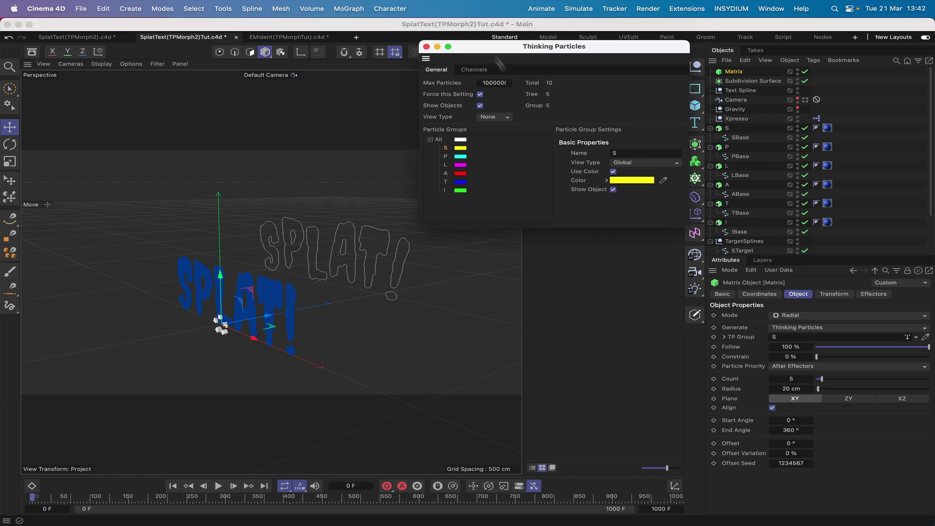
# Dock the Thinking Particles settings between the viewport and the materials, and narrow them to enlarge the viewport.
pyautogui.moveTo(485, 38); pyautogui.dragTo(538, 122)
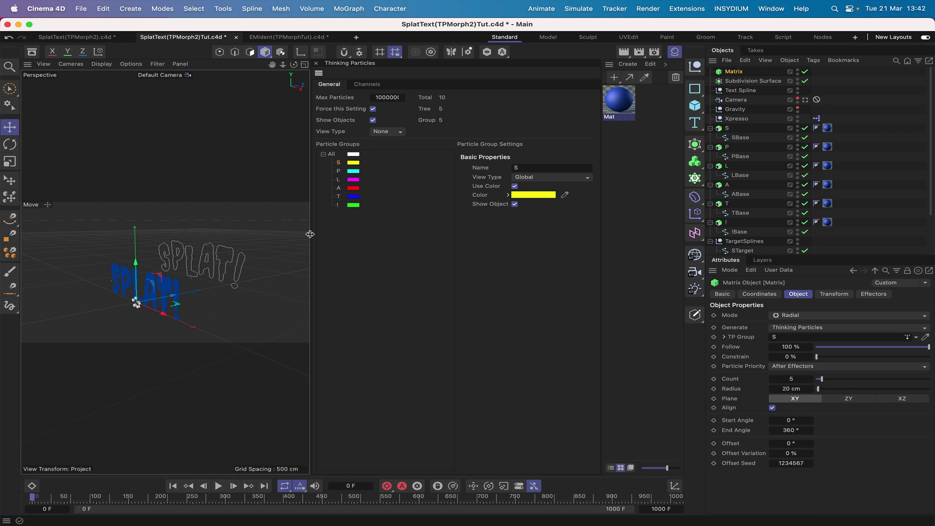
pyautogui.moveTo(310, 235); pyautogui.dragTo(447, 233)
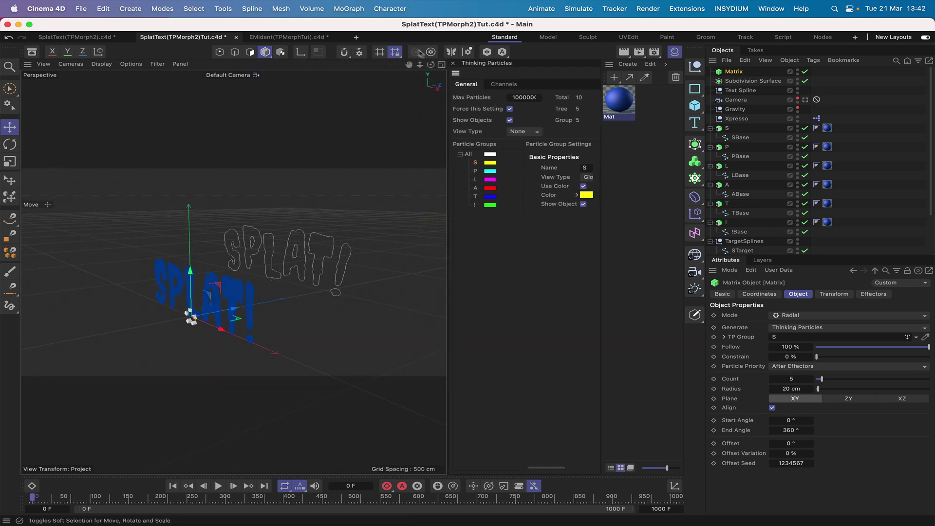
# Move the Matrix along the X axis and slightly up so it sits at the base of the blue S letter.
pyautogui.moveTo(431, 65); pyautogui.dragTo(479, 54)
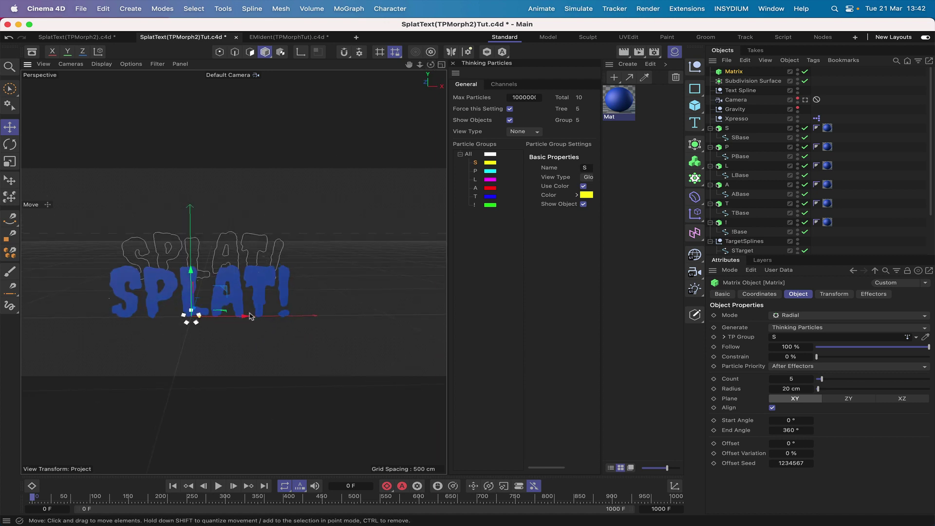
pyautogui.moveTo(249, 316); pyautogui.dragTo(181, 319)
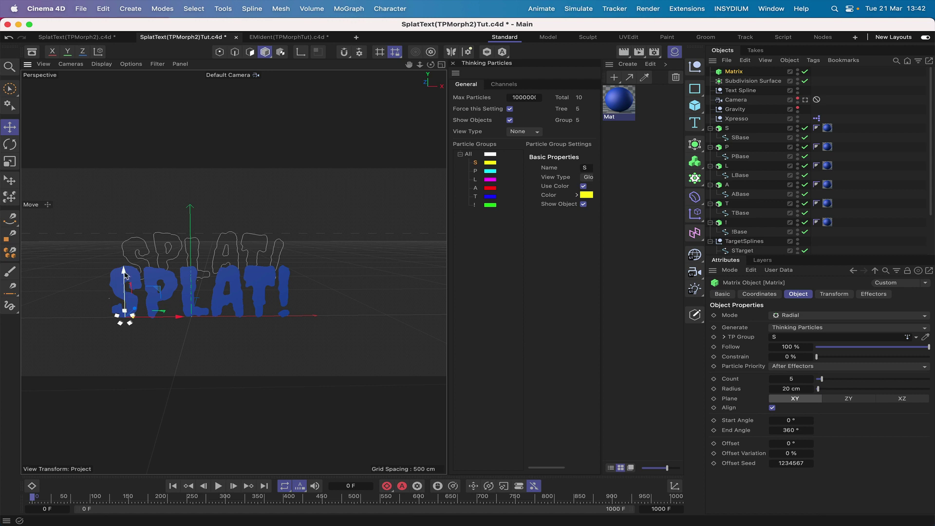
pyautogui.moveTo(126, 276); pyautogui.dragTo(124, 265)
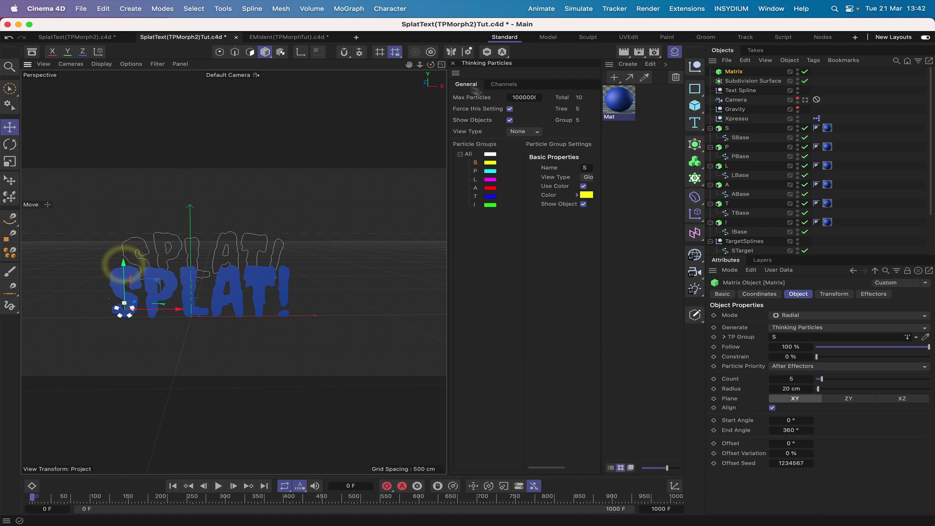
pyautogui.moveTo(430, 64)
pyautogui.mouseDown()
pyautogui.moveTo(414, 66)
pyautogui.moveTo(430, 65)
pyautogui.mouseUp()
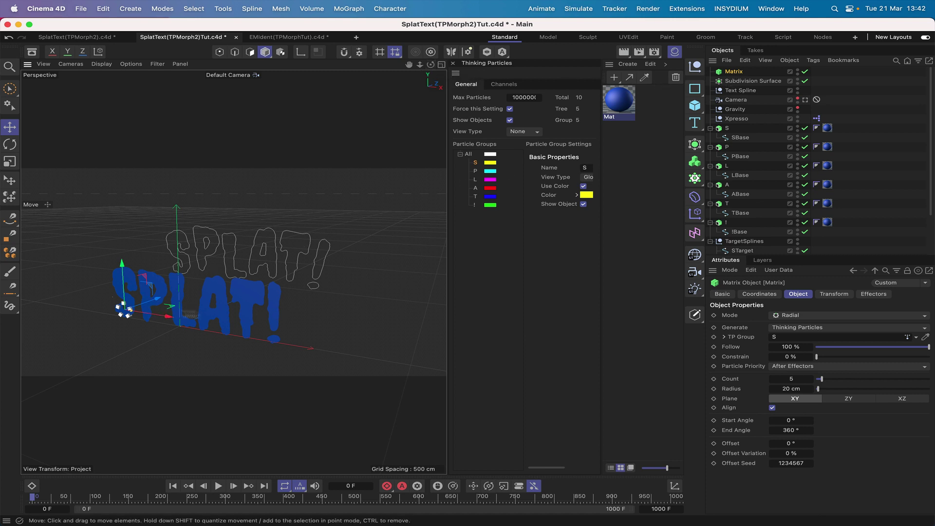
# Rename the Matrix as SMatrix and make five copies of it.
pyautogui.doubleClick(735, 71)
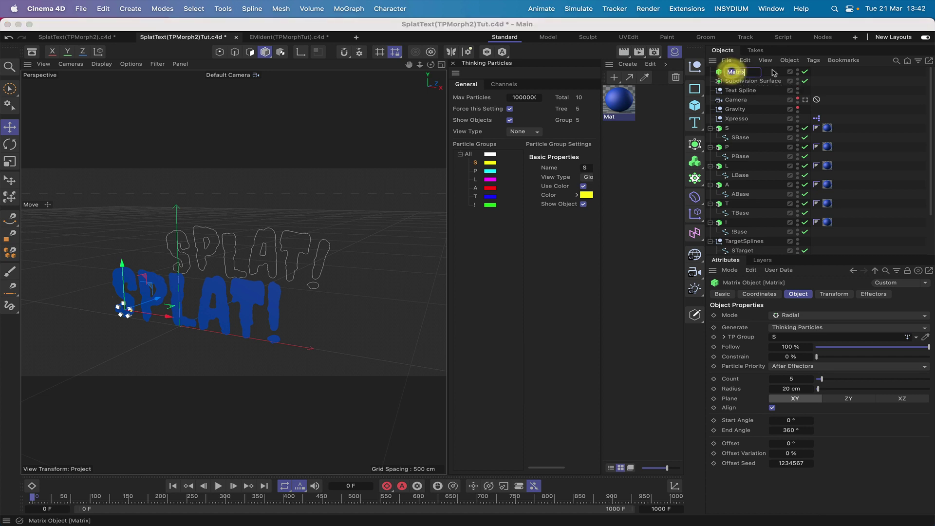
pyautogui.click(728, 71)
pyautogui.write('S')
pyautogui.press('Return')
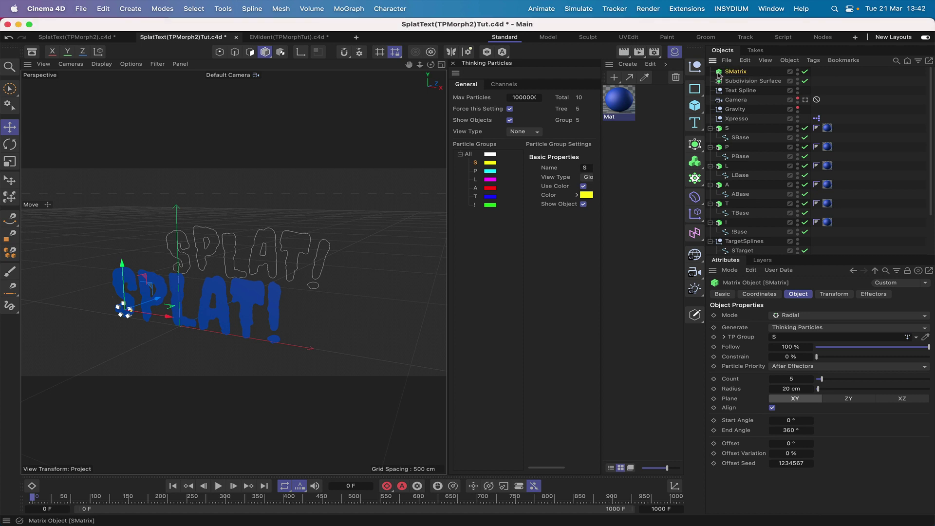
pyautogui.keyDown('ctrl'); pyautogui.moveTo(717, 73); pyautogui.dragTo(720, 99); pyautogui.keyUp('ctrl')
pyautogui.keyDown('ctrl'); pyautogui.moveTo(720, 99); pyautogui.dragTo(717, 115); pyautogui.keyUp('ctrl')
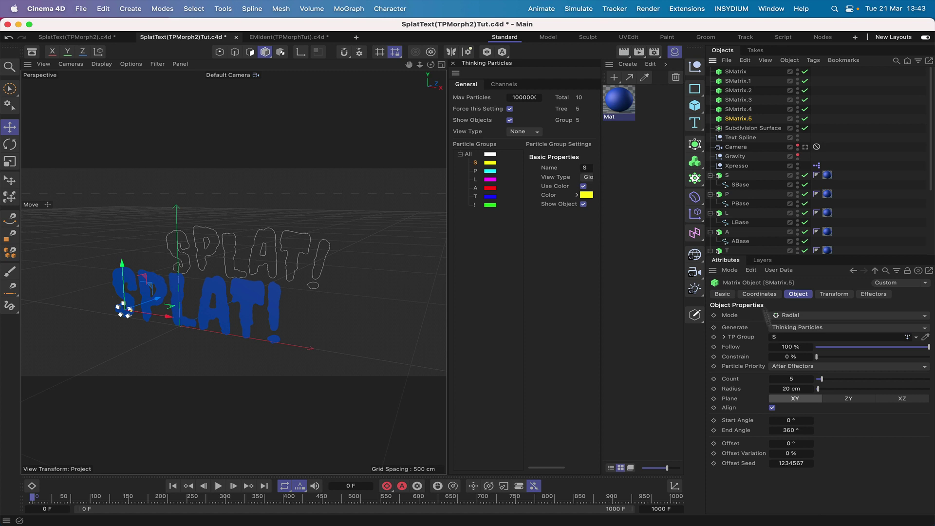
# Rename the first copy, SMatrix.1, as PMatrix and assign the P particle group as its TP Group.
pyautogui.doubleClick(735, 82)
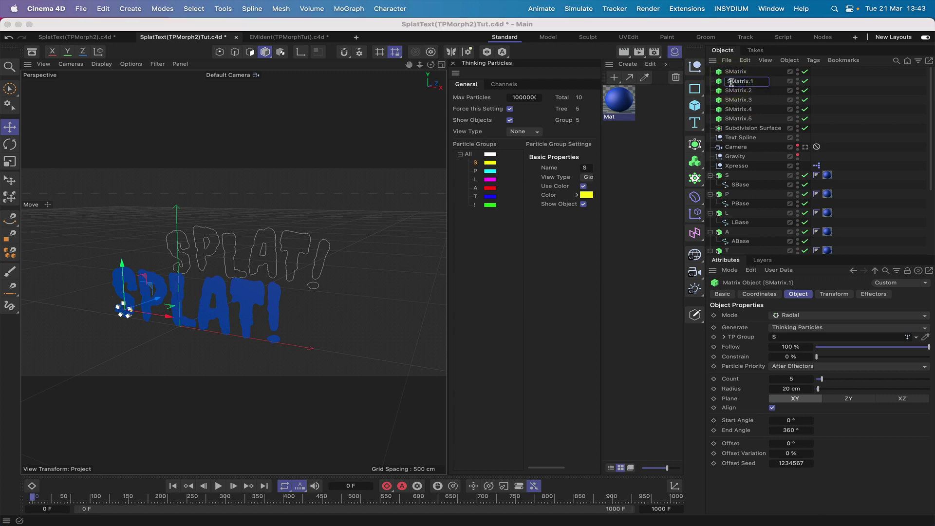
pyautogui.click(731, 83)
pyautogui.press('BackSpace')
pyautogui.press('Return')
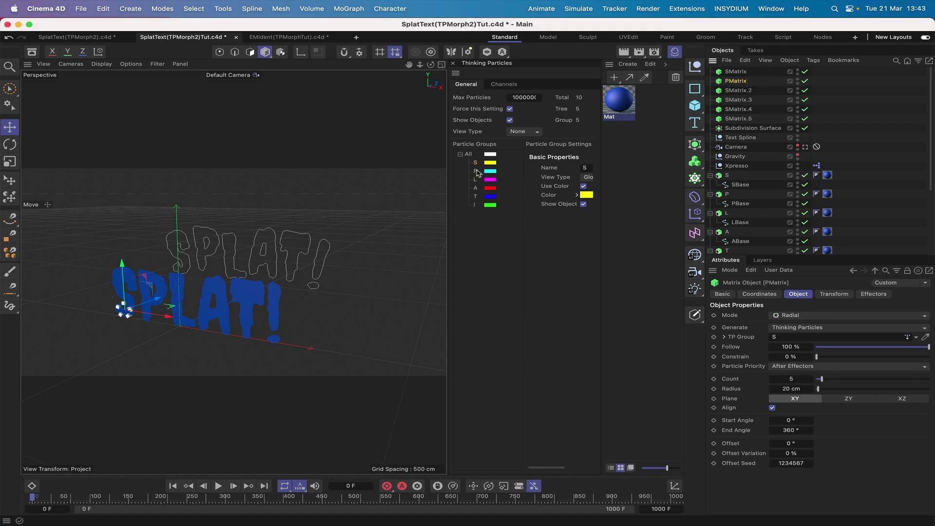
pyautogui.moveTo(477, 173); pyautogui.dragTo(783, 339)
# Rename the second copy, SMatrix.2, as LMatrix.
pyautogui.doubleClick(732, 91)
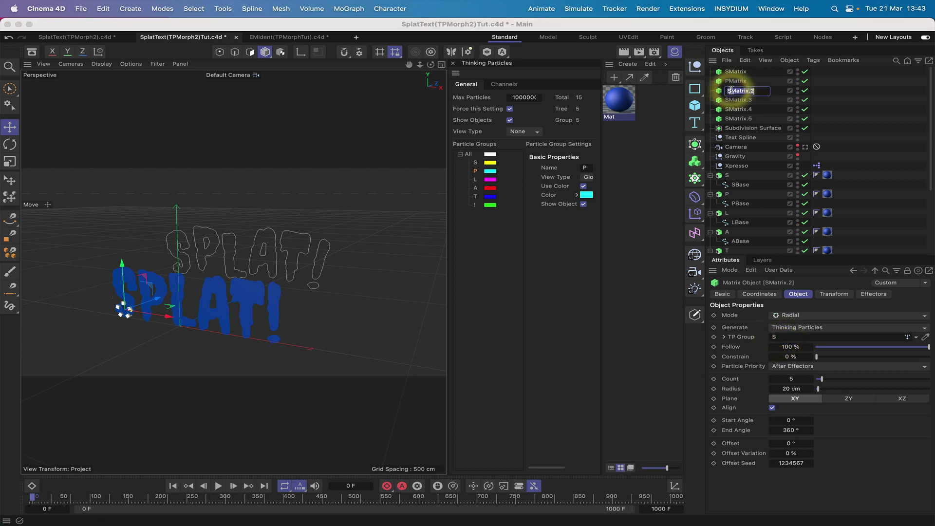
pyautogui.press('BackSpace')
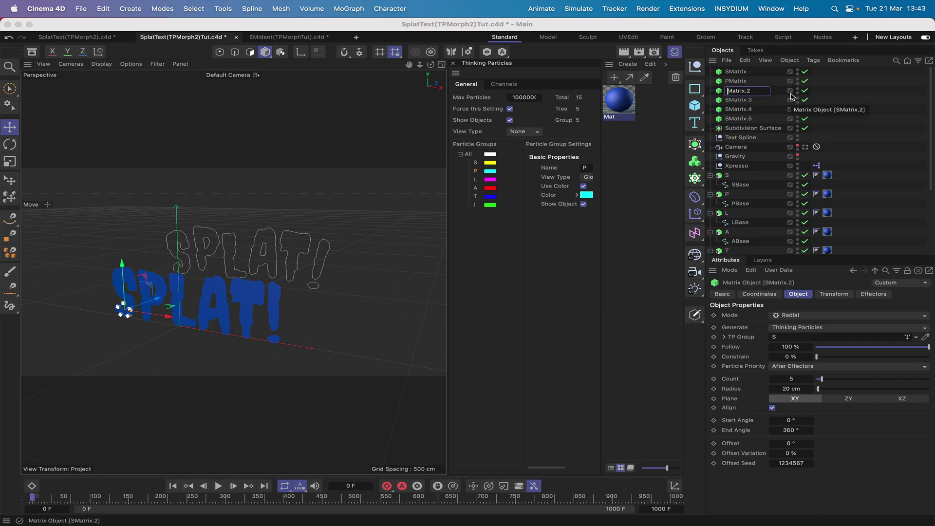
pyautogui.write('L')
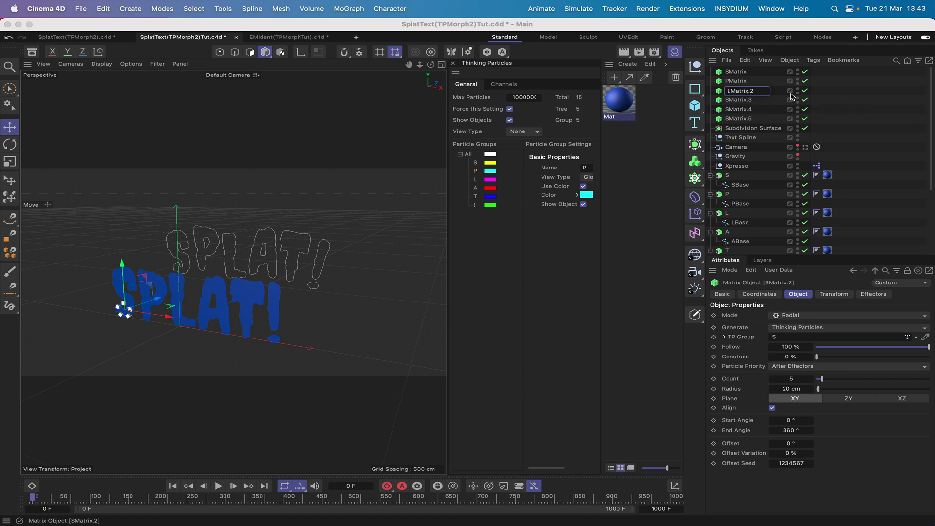
pyautogui.click(764, 91)
pyautogui.press('BackSpace')
pyautogui.press('BackSpace')
pyautogui.press('Return')
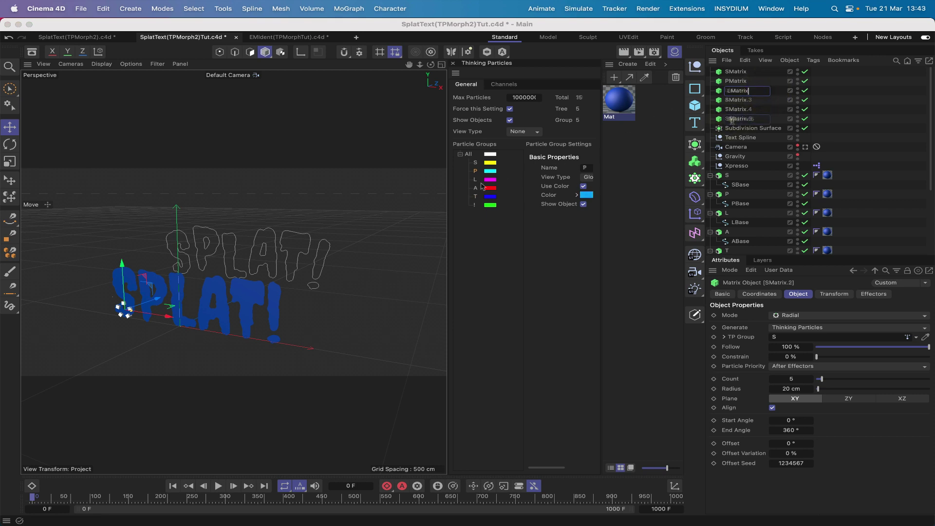
# Rename the last Matrix copy, SMatrix.5, as !Matrix.
pyautogui.doubleClick(768, 118)
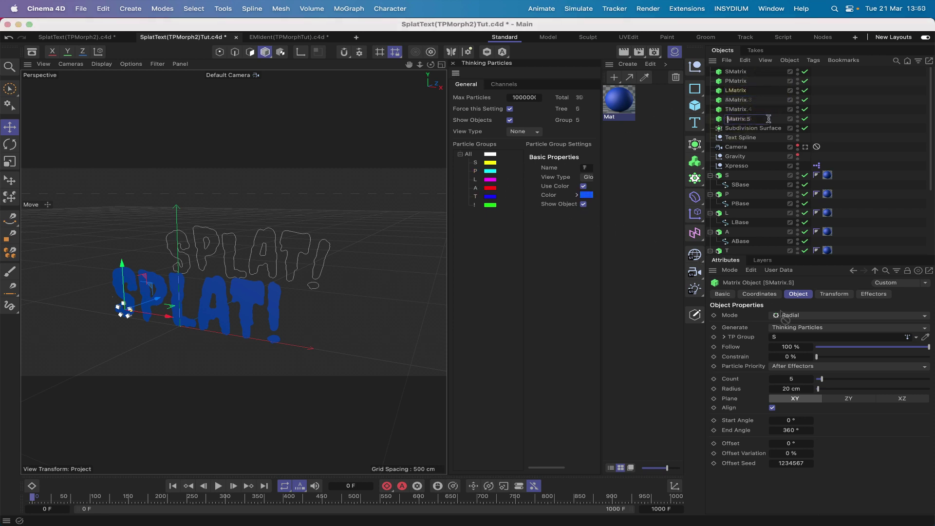
pyautogui.press('BackSpace')
pyautogui.write('!')
pyautogui.click(768, 118)
pyautogui.press('BackSpace')
pyautogui.press('BackSpace')
pyautogui.press('Return')
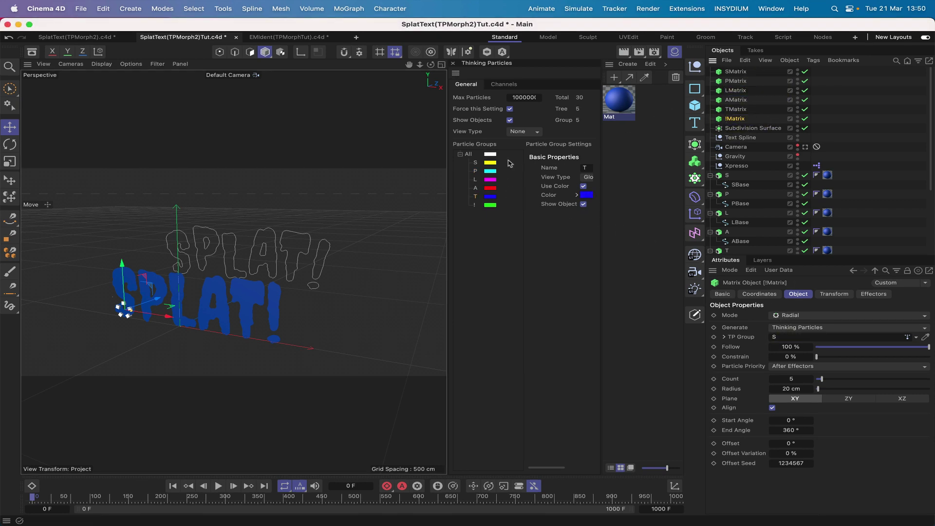
# Assign the ! particle group as the !Matrix's TP Group and check the TP Groups of TMatrix, LMatrix and SMatrix.
pyautogui.moveTo(474, 208); pyautogui.dragTo(781, 343)
pyautogui.click(781, 342)
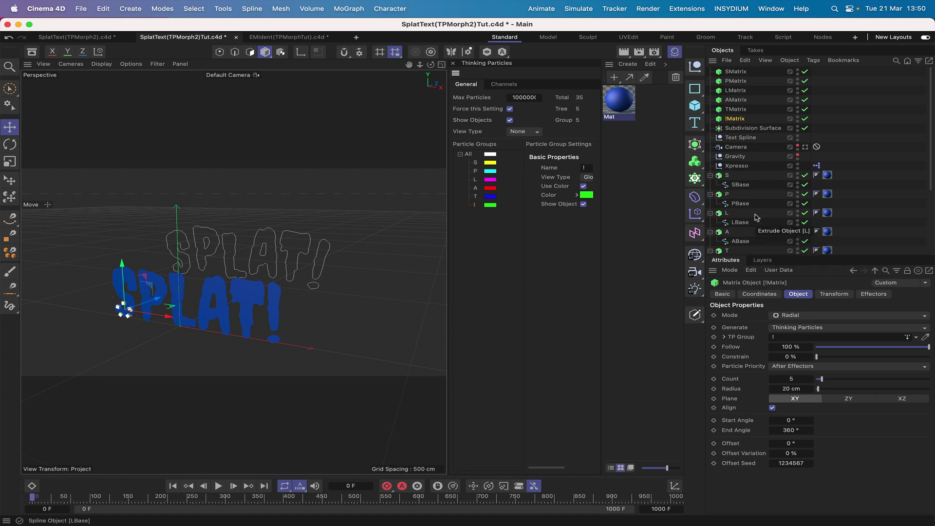
pyautogui.click(735, 109)
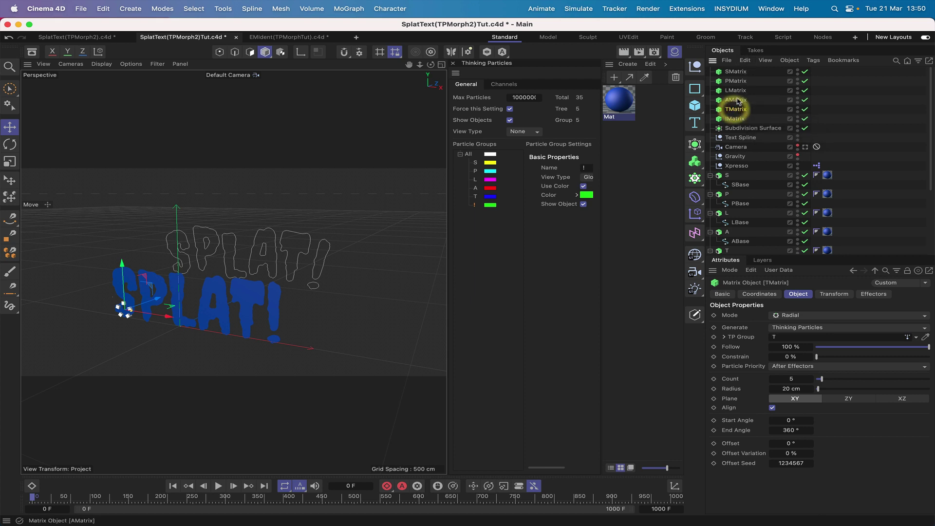
pyautogui.click(735, 90)
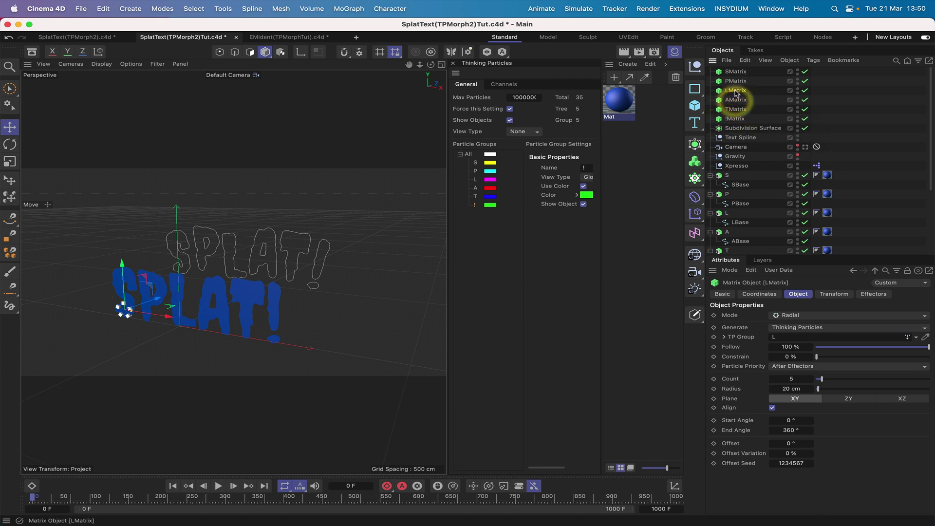
pyautogui.click(735, 71)
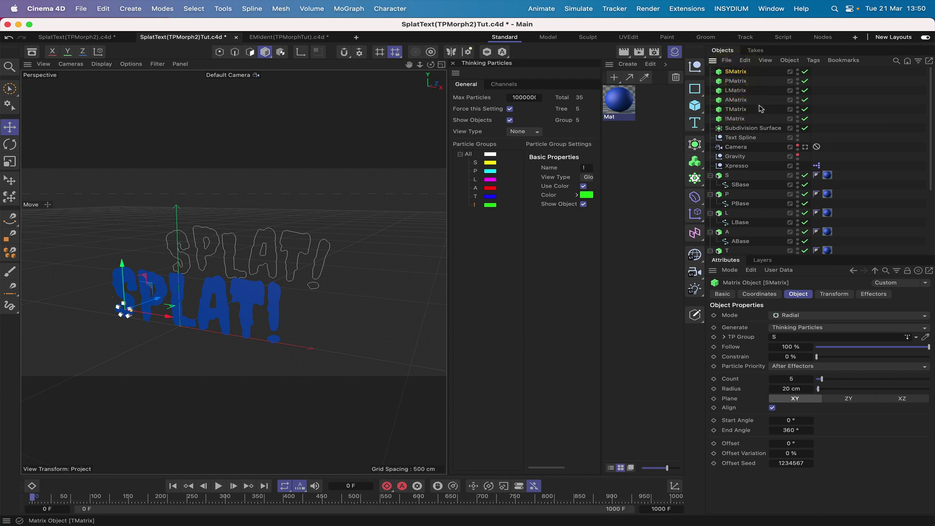
# Open the Xpresso object's node graph and assign the S particle group to the PGroup node.
pyautogui.scroll(-3, 760, 112)
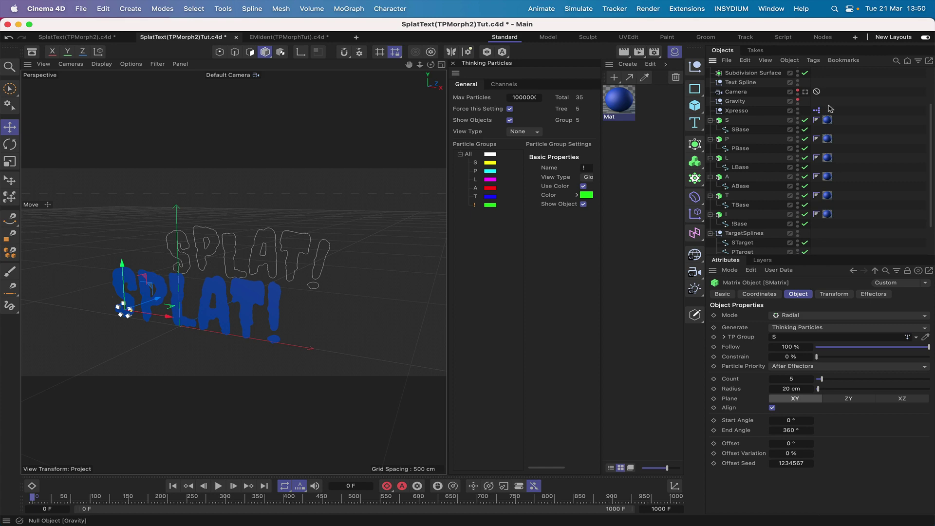
pyautogui.doubleClick(814, 112)
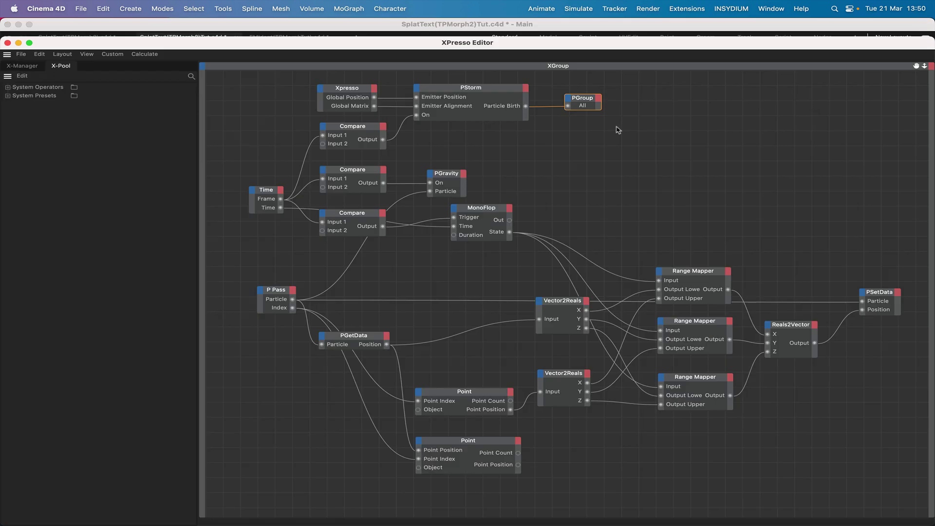
pyautogui.moveTo(660, 47); pyautogui.dragTo(622, 230)
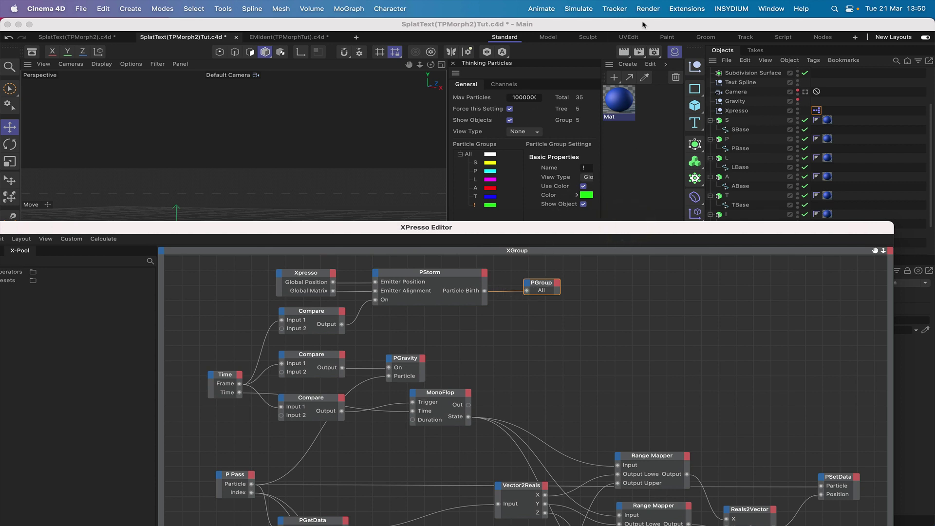
pyautogui.click(576, 9)
pyautogui.click(576, 9)
pyautogui.moveTo(475, 163); pyautogui.dragTo(546, 291)
pyautogui.moveTo(542, 233); pyautogui.dragTo(487, 66)
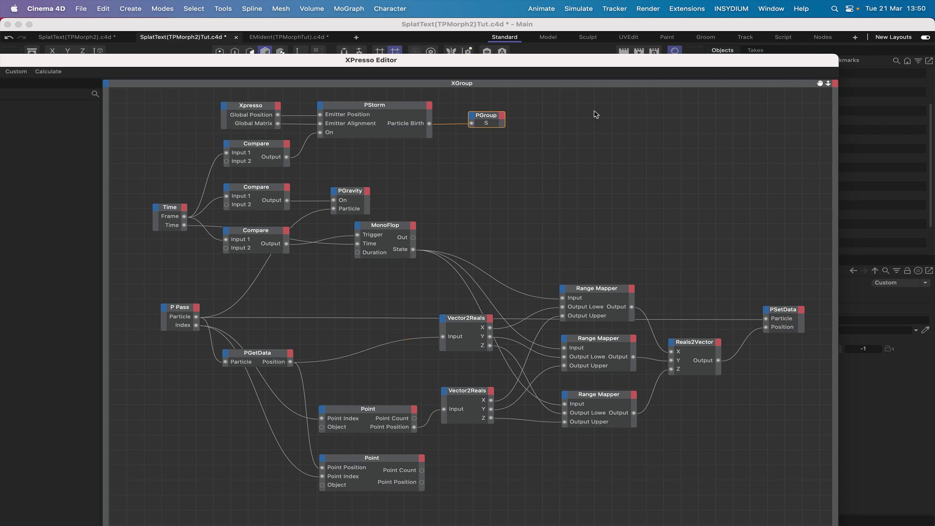
# Add the SBase spline as a node, connect its Object output to the lower Point node's Object input, and line it up with that input.
pyautogui.moveTo(667, 63); pyautogui.dragTo(595, 8)
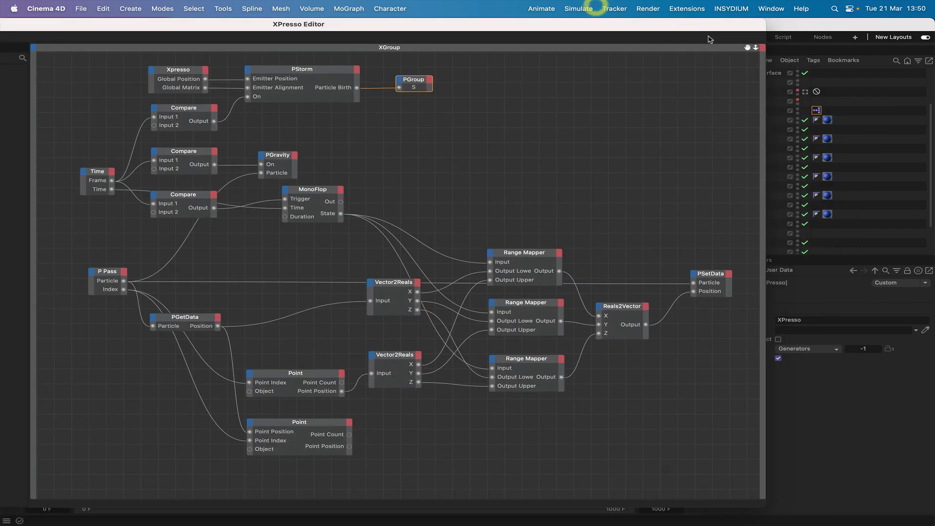
pyautogui.moveTo(716, 28); pyautogui.dragTo(610, 24)
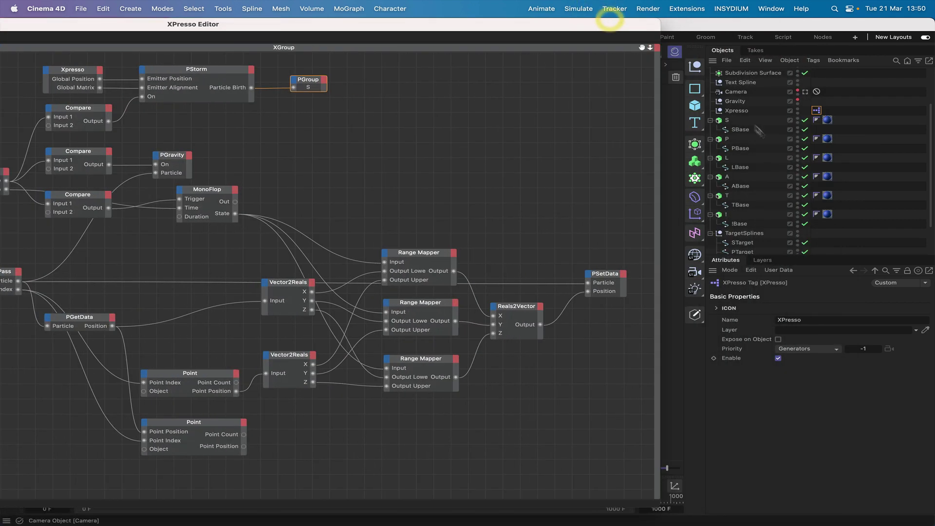
pyautogui.moveTo(746, 131); pyautogui.dragTo(741, 136)
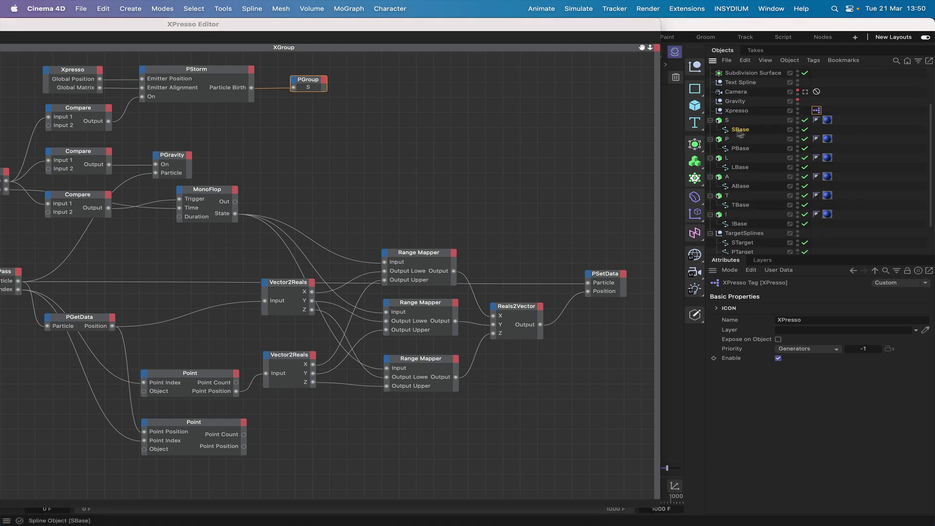
pyautogui.moveTo(463, 290); pyautogui.dragTo(55, 433)
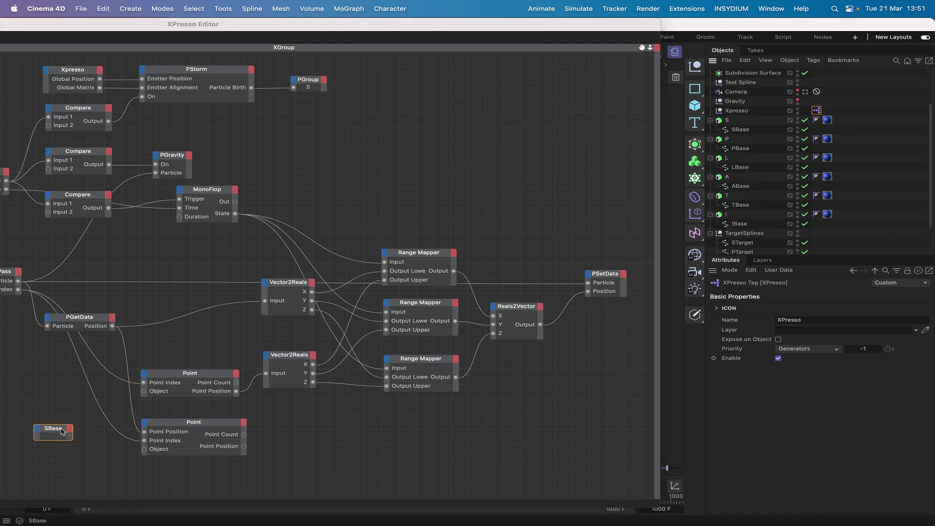
pyautogui.click(64, 429)
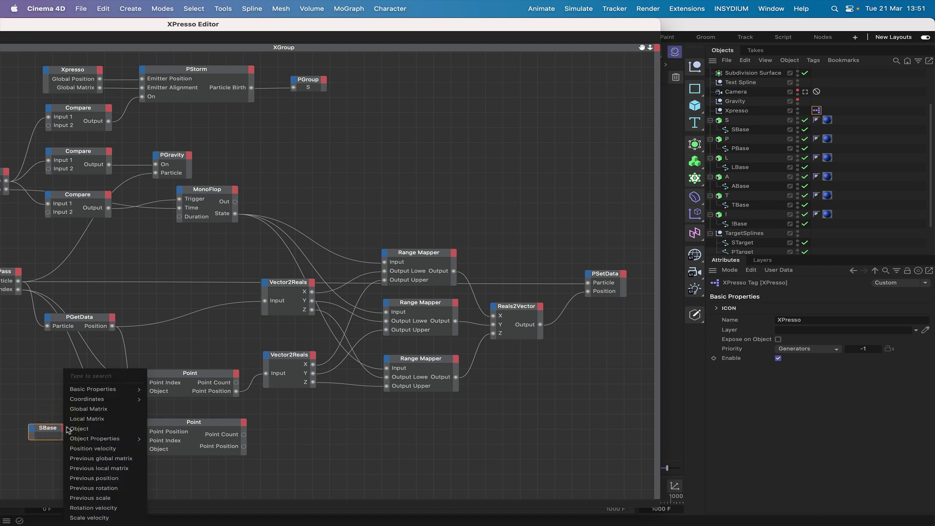
pyautogui.click(68, 429)
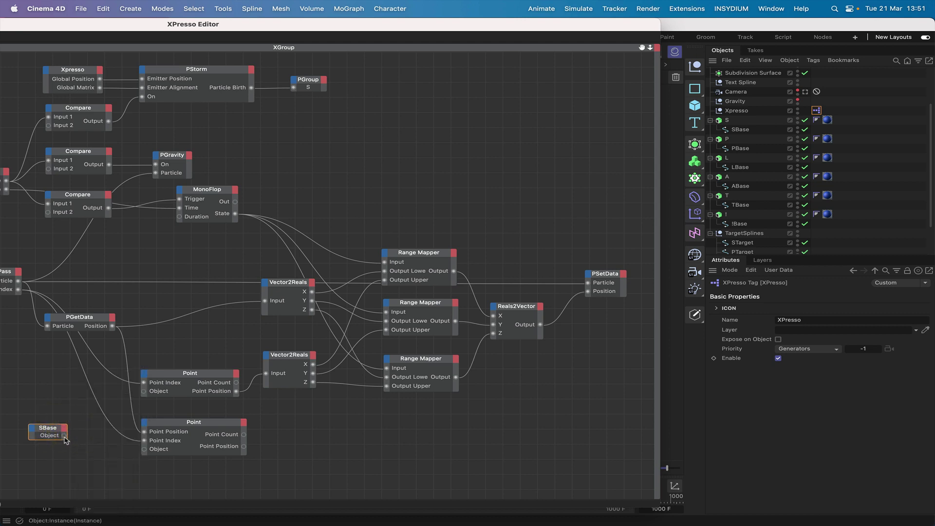
pyautogui.moveTo(65, 437); pyautogui.dragTo(145, 451)
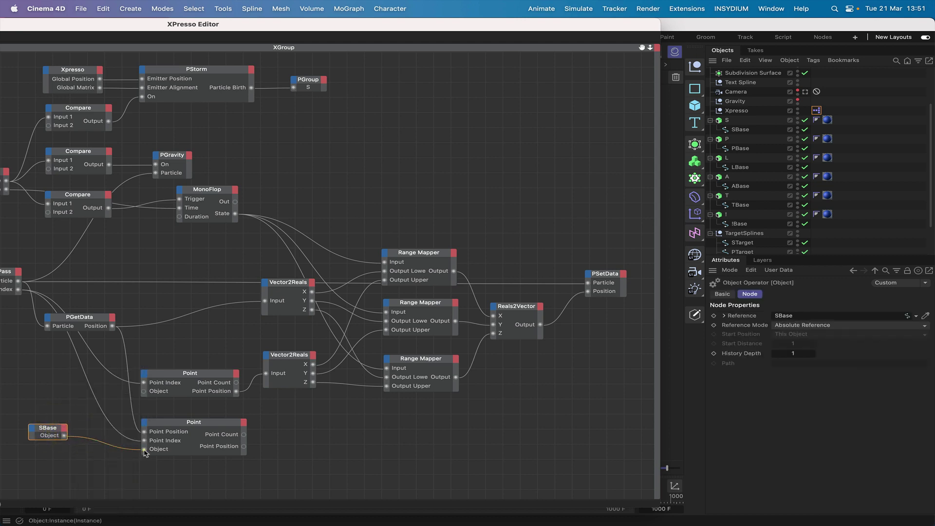
pyautogui.moveTo(55, 433); pyautogui.dragTo(55, 447)
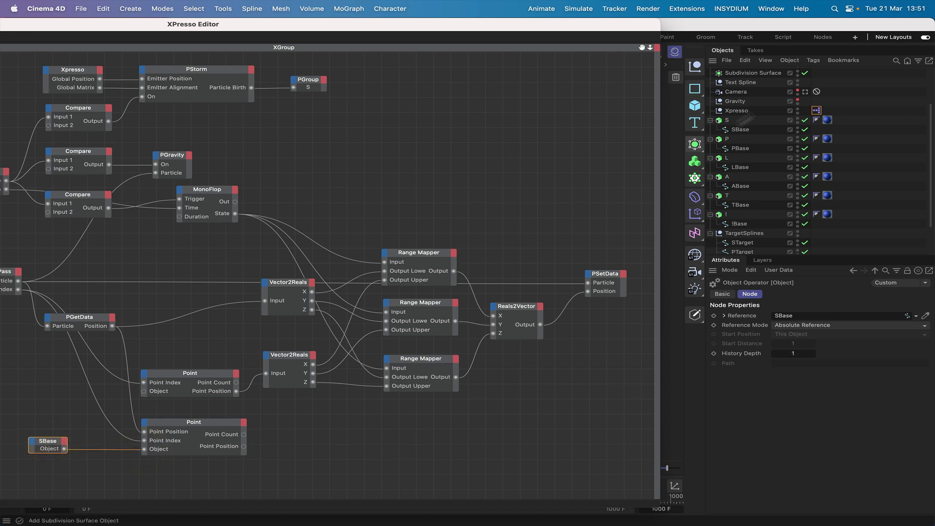
# Add the SMatrix object as a node and connect the lower Point node's Point Count output to its Count input.
pyautogui.click(765, 107)
pyautogui.scroll(3, 752, 97)
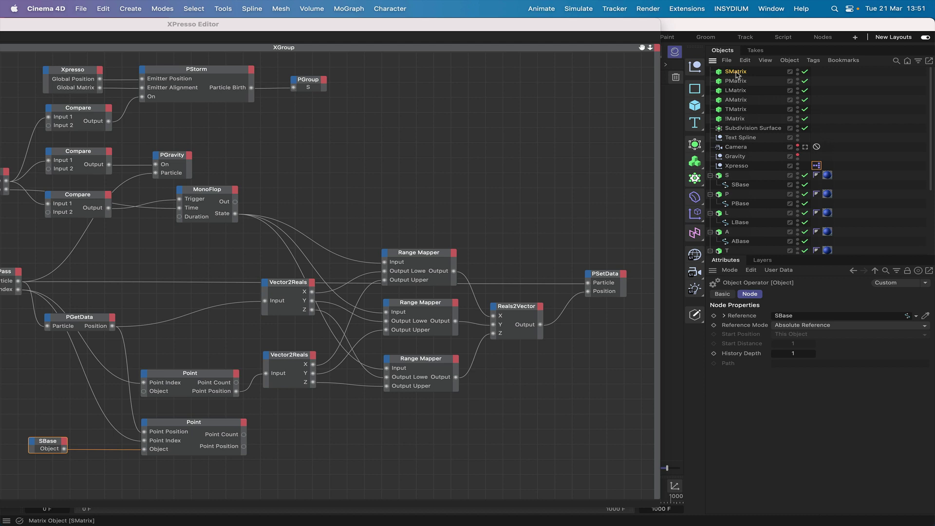
pyautogui.moveTo(736, 74); pyautogui.dragTo(352, 429)
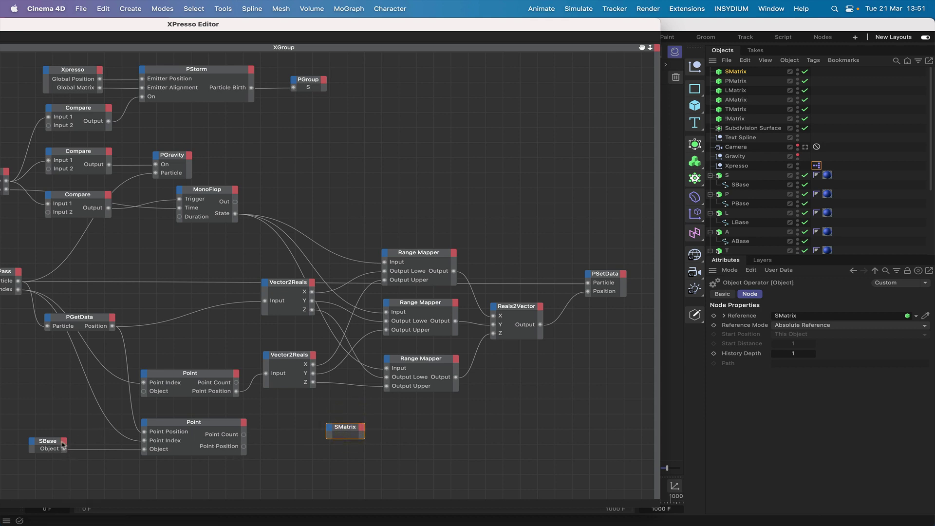
pyautogui.moveTo(112, 326); pyautogui.dragTo(139, 430)
pyautogui.click(330, 429)
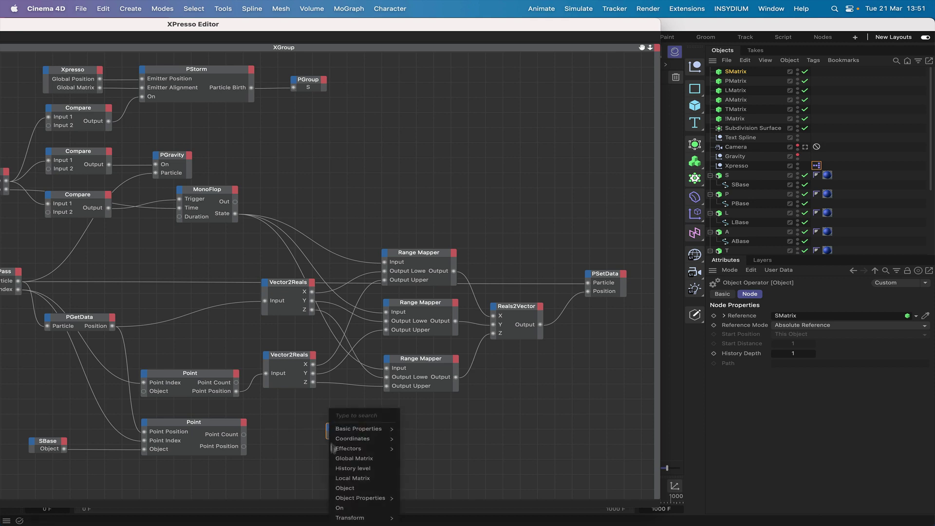
pyautogui.moveTo(342, 499)
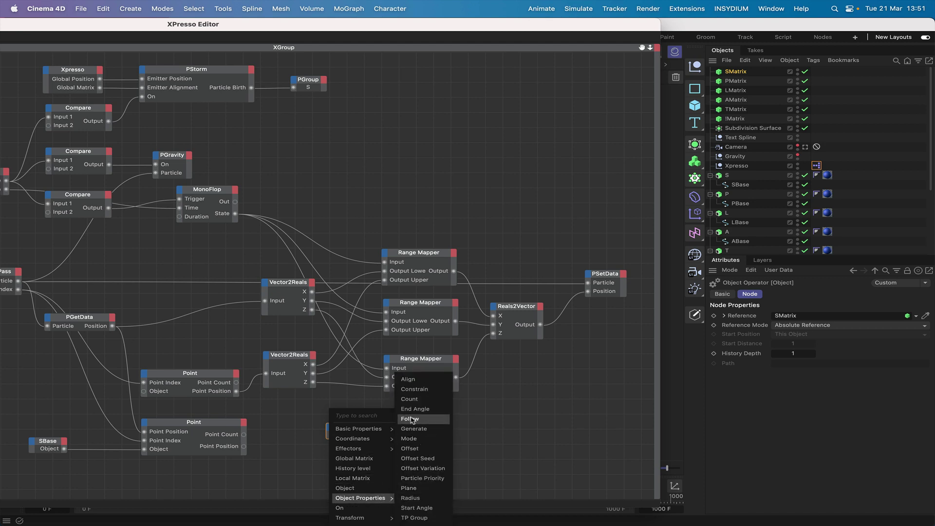
pyautogui.click(409, 399)
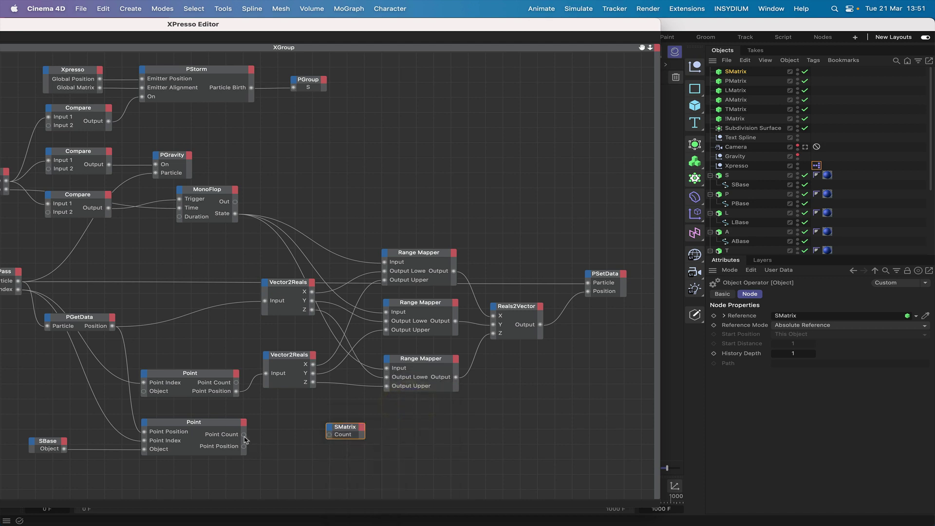
pyautogui.moveTo(244, 435); pyautogui.dragTo(330, 435)
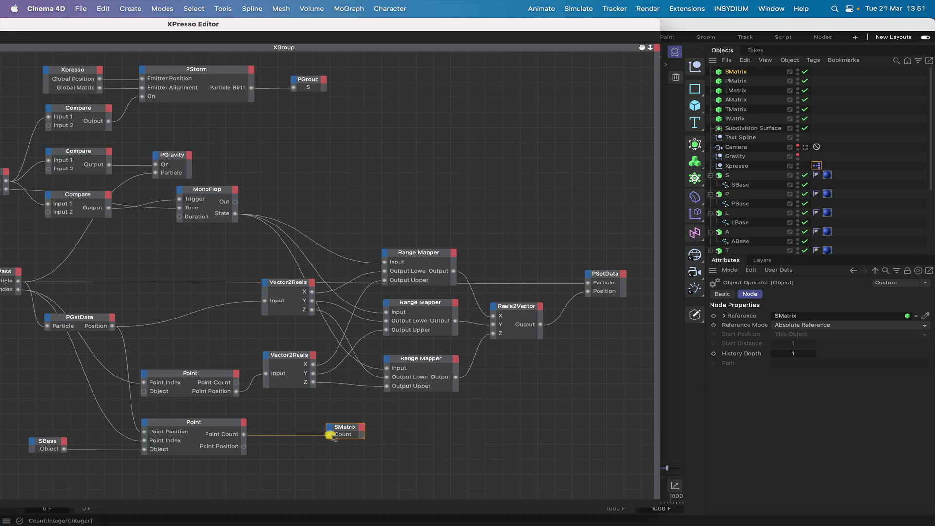
# Show SMatrix's object properties and advance one frame from the start to check its Count, returning to frame 0.
pyautogui.click(735, 71)
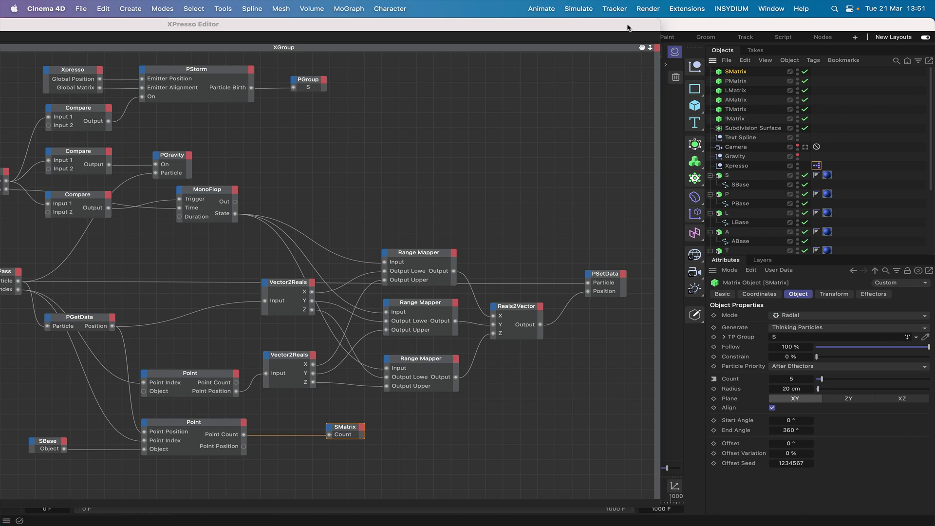
pyautogui.moveTo(627, 28); pyautogui.dragTo(336, 522)
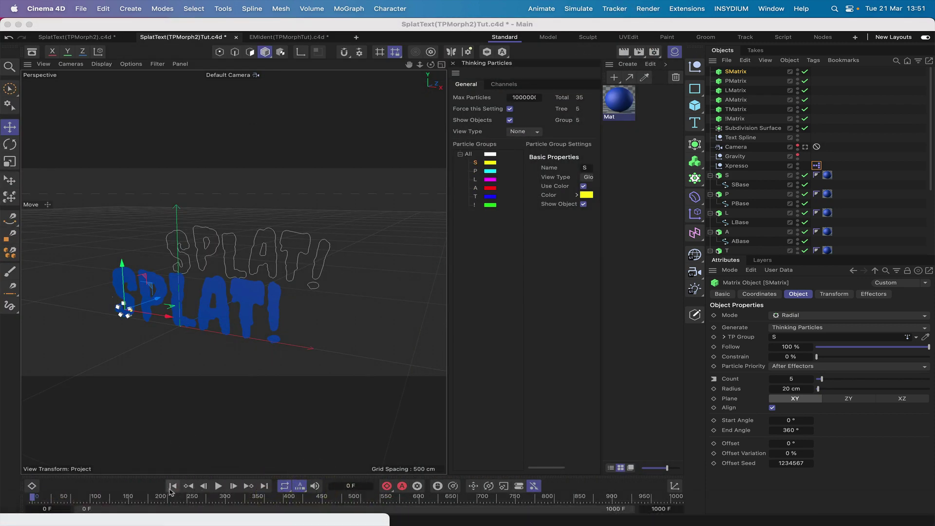
pyautogui.click(172, 486)
pyautogui.click(234, 486)
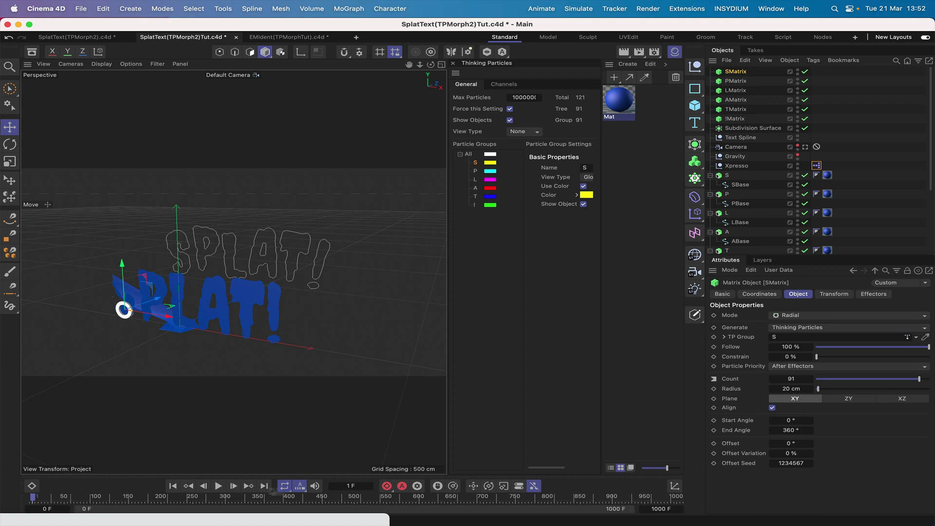
pyautogui.click(171, 485)
# Add the STarget spline as a node and connect its Object output to the upper Point node's Object input.
pyautogui.moveTo(247, 524); pyautogui.dragTo(542, 84)
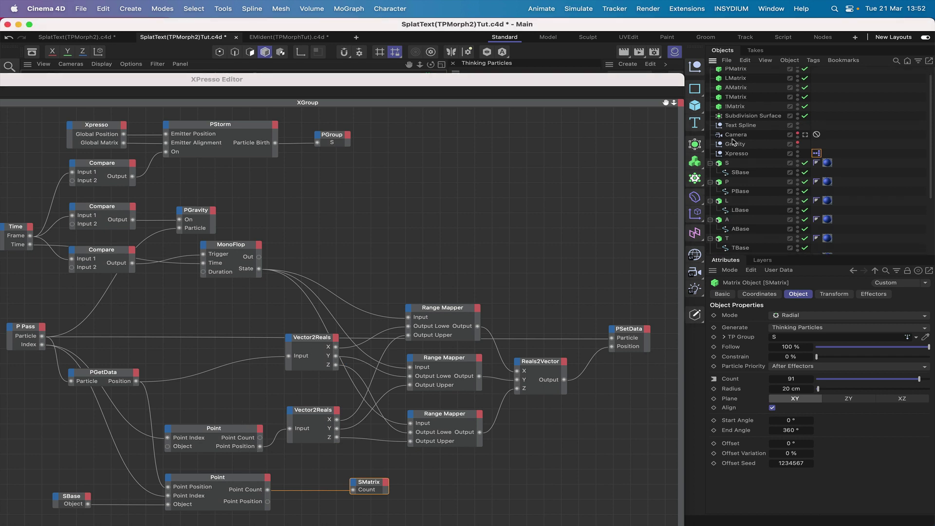
pyautogui.scroll(-5, 733, 141)
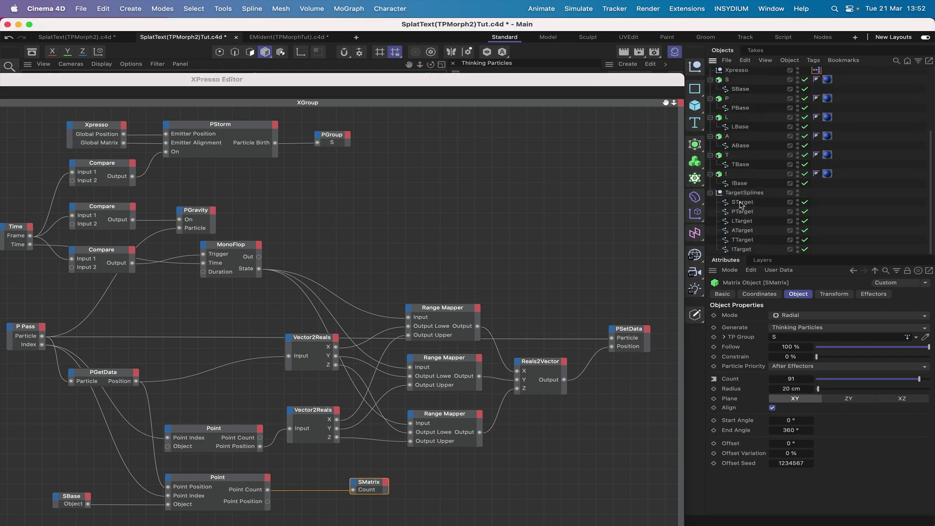
pyautogui.moveTo(78, 440); pyautogui.dragTo(76, 440)
pyautogui.click(91, 436)
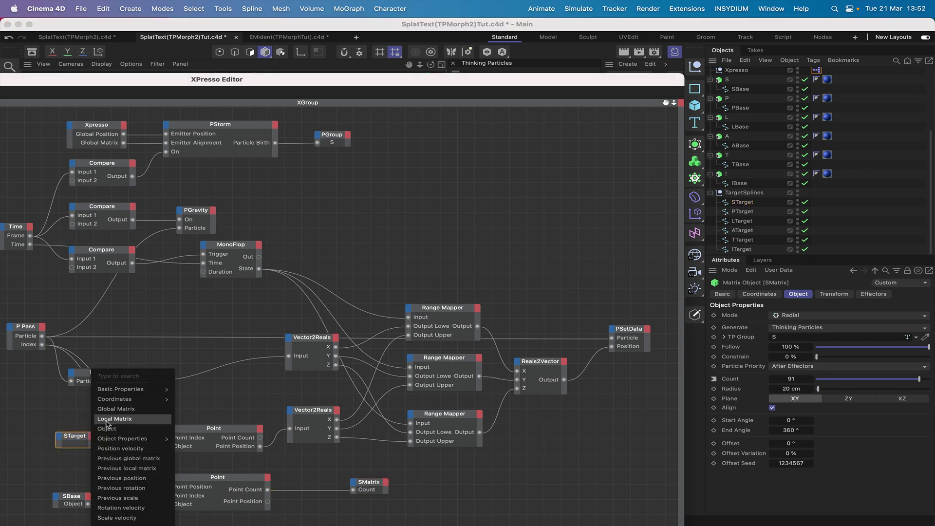
pyautogui.click(107, 429)
pyautogui.moveTo(91, 443); pyautogui.dragTo(167, 448)
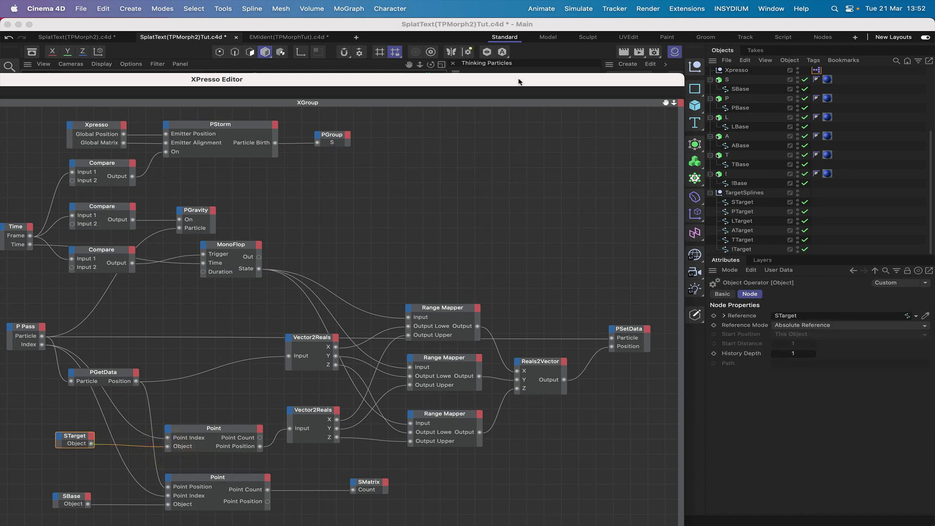
# Advance the animation one frame to check the S particles, rewind, and review the full node graph.
pyautogui.moveTo(518, 81); pyautogui.dragTo(362, 523)
pyautogui.click(234, 486)
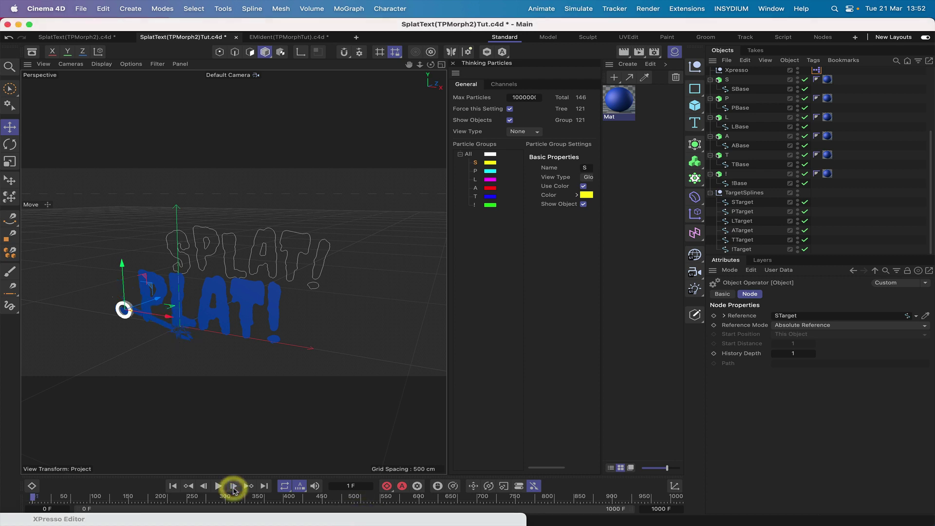
pyautogui.click(172, 485)
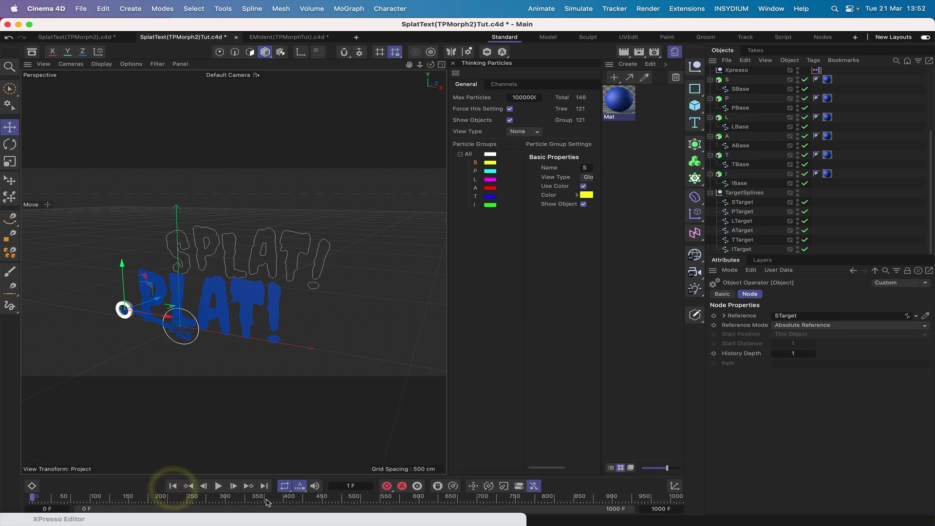
pyautogui.click(270, 517)
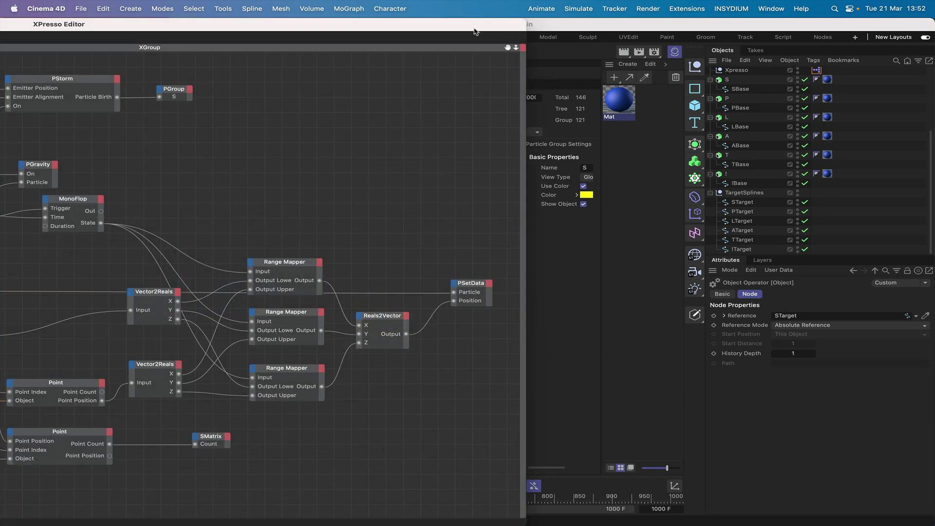
pyautogui.moveTo(473, 27); pyautogui.dragTo(710, 2)
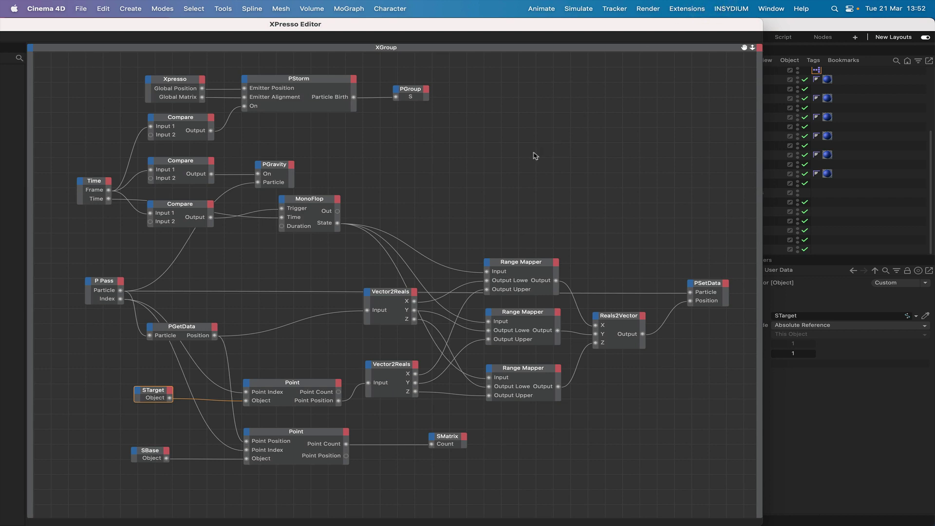
pyautogui.moveTo(666, 26); pyautogui.dragTo(559, 16)
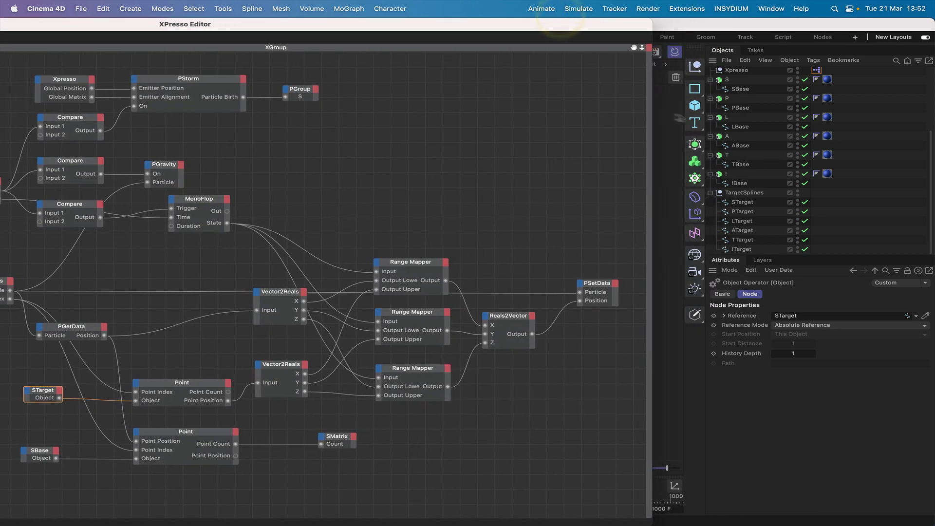
# Create a Random effector for SMatrix, rename it SRandom, and check SMatrix's effectors list for it.
pyautogui.scroll(5, 714, 90)
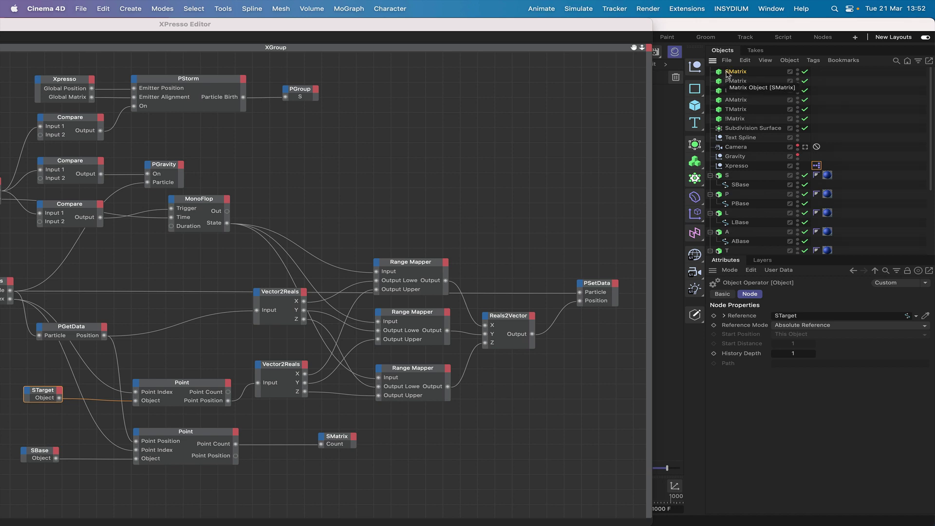
pyautogui.moveTo(625, 24); pyautogui.dragTo(322, 63)
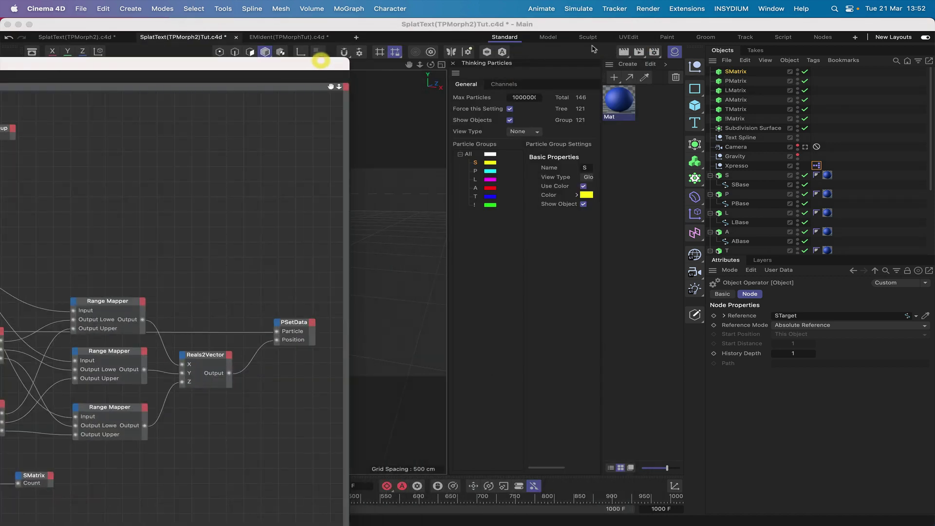
pyautogui.click(694, 197)
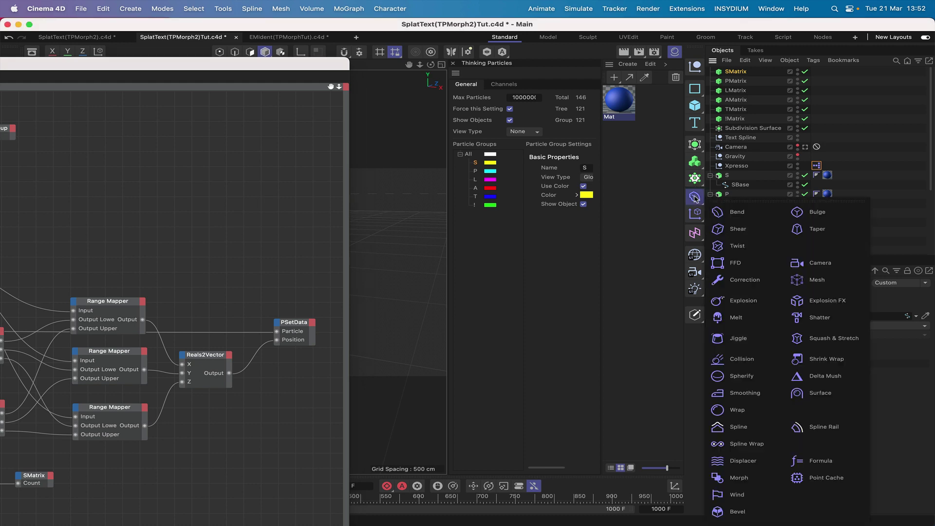
pyautogui.click(694, 197)
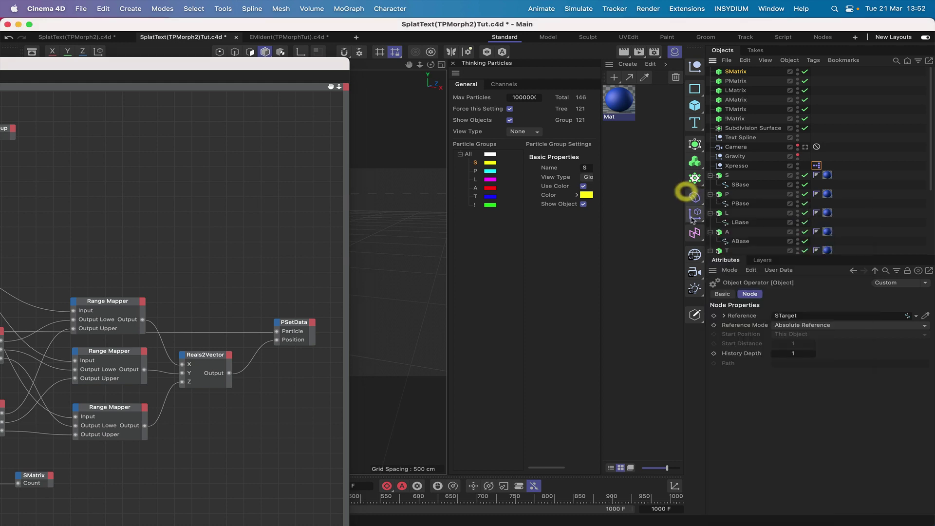
pyautogui.click(695, 213)
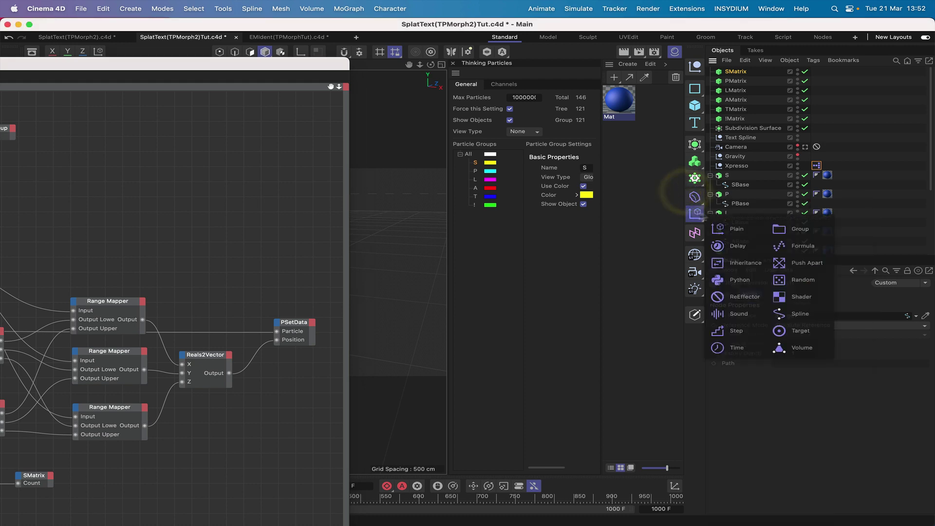
pyautogui.click(782, 278)
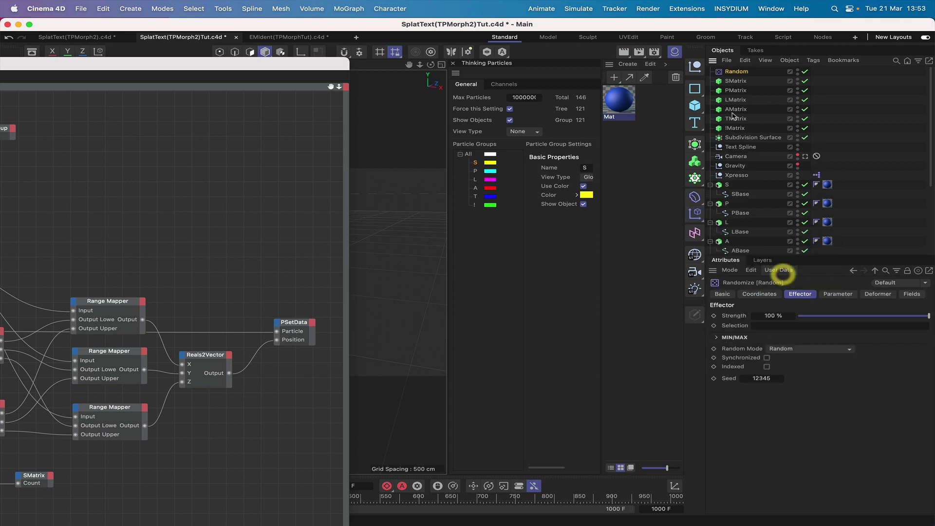
pyautogui.doubleClick(732, 73)
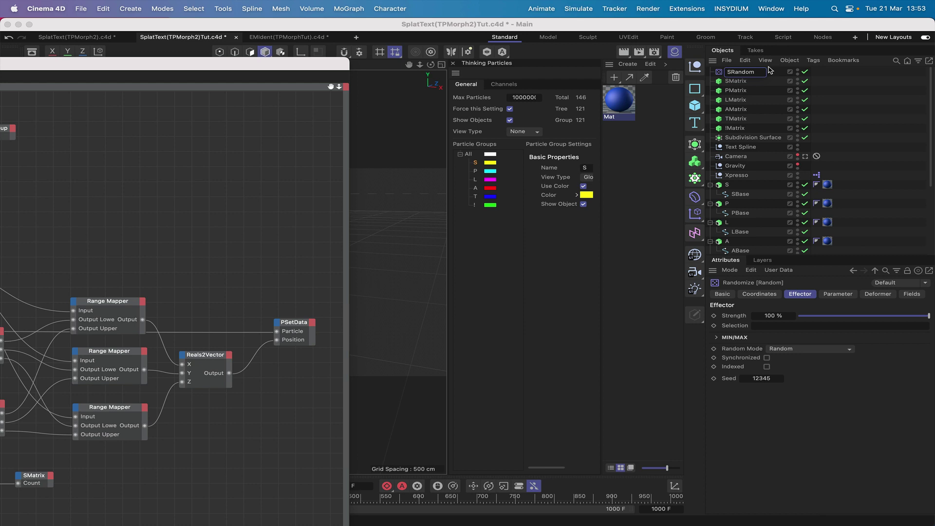
pyautogui.press('Return')
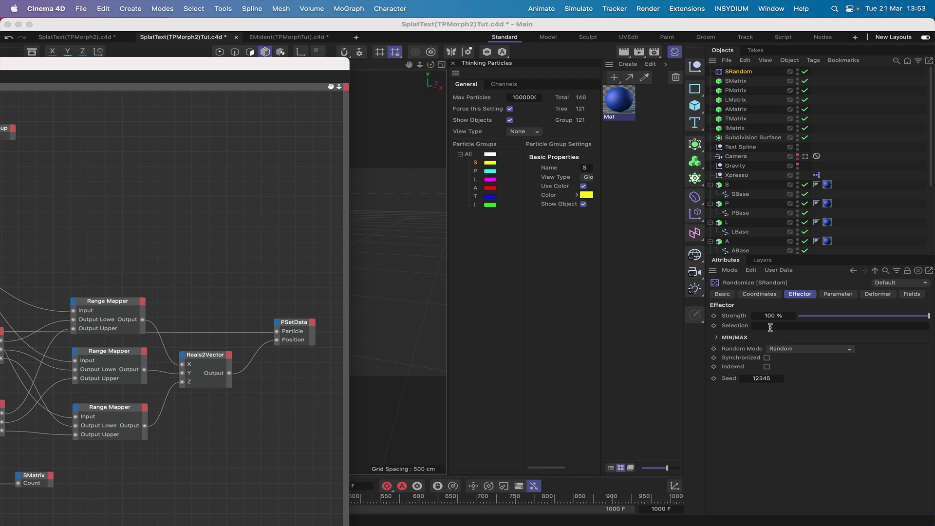
pyautogui.click(733, 82)
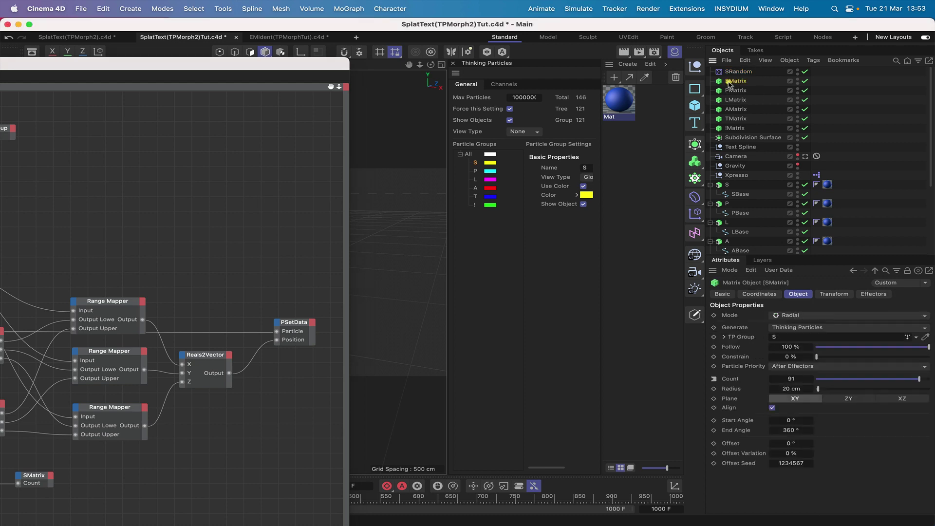
pyautogui.click(877, 295)
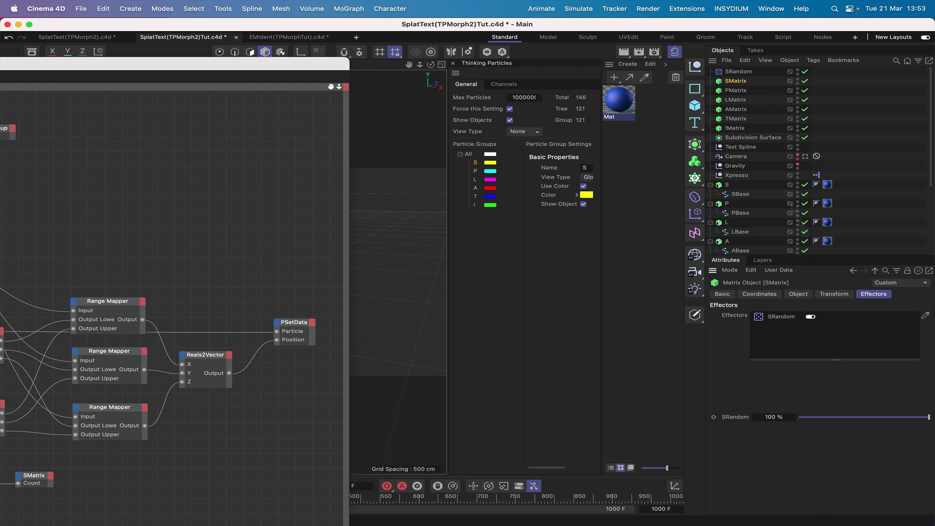
# Set SRandom's position variation to 5 cm in X, 5 cm in Y and 0 cm in Z, and enable Indexed.
pyautogui.click(735, 72)
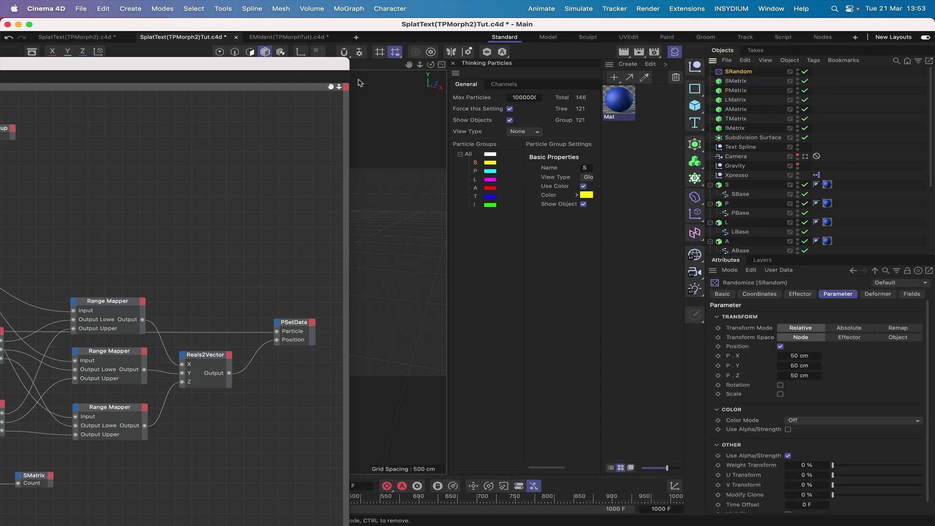
pyautogui.moveTo(328, 70); pyautogui.dragTo(550, 49)
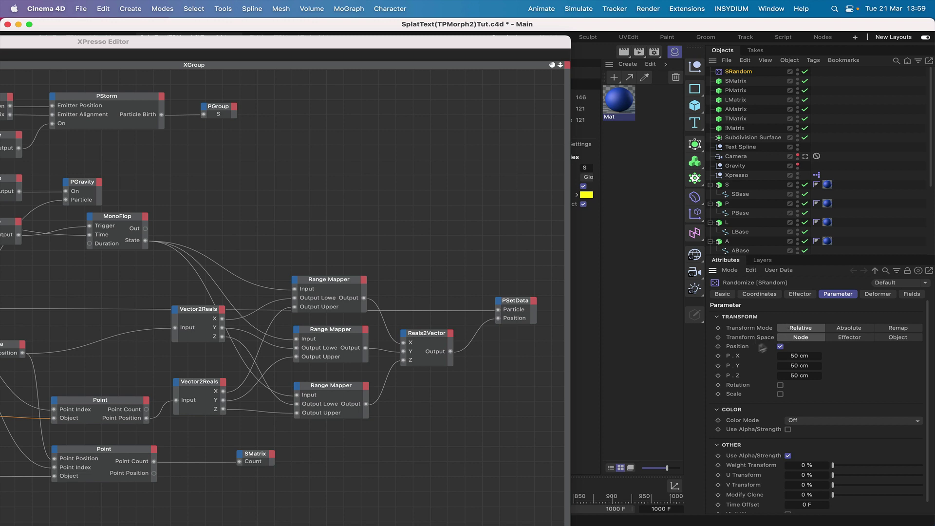
pyautogui.click(792, 356)
pyautogui.write('5')
pyautogui.click(798, 365)
pyautogui.write('5')
pyautogui.click(787, 375)
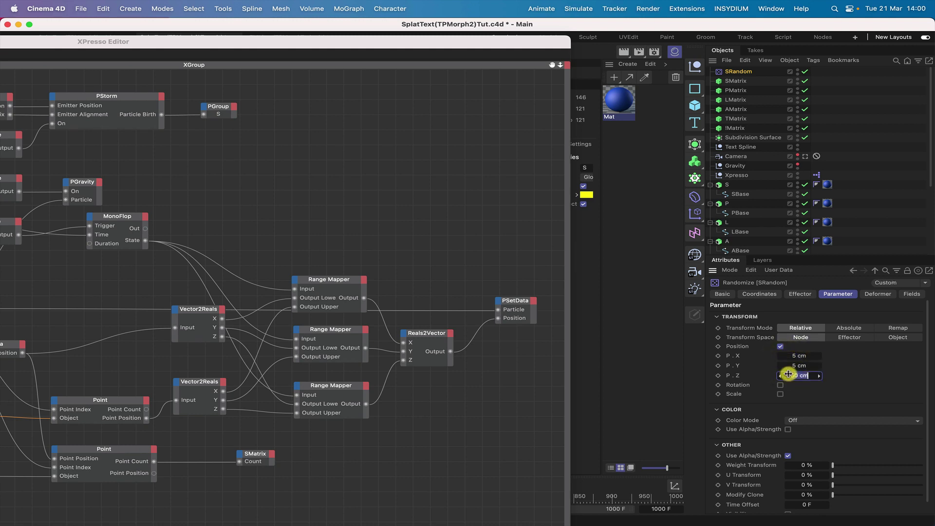
pyautogui.write('0')
pyautogui.click(802, 294)
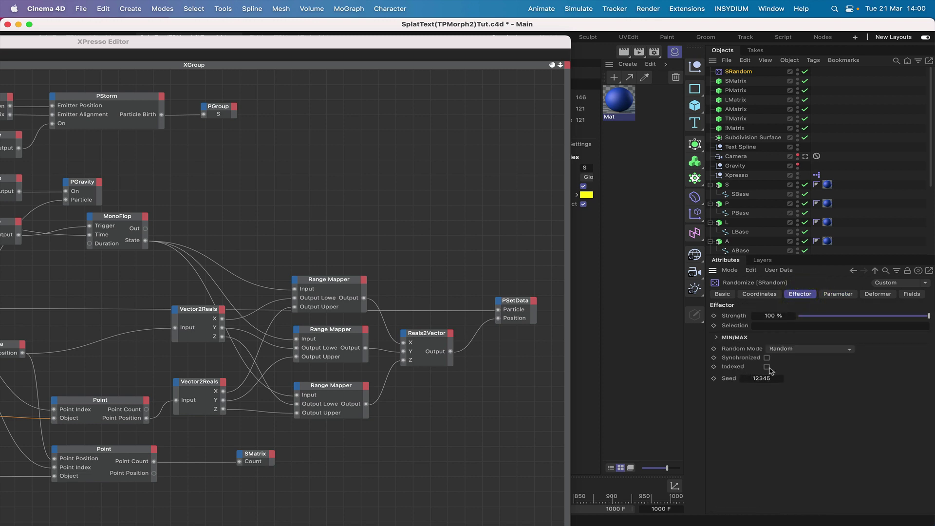
pyautogui.click(767, 367)
# Rewind the animation and advance two frames to check how SRandom scatters the S particle ring.
pyautogui.click(544, 55)
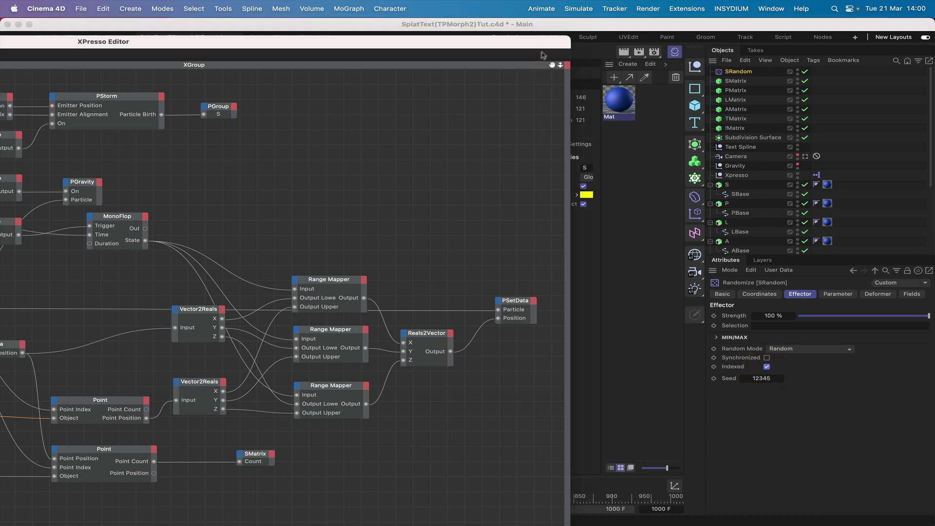
pyautogui.moveTo(549, 49); pyautogui.dragTo(52, 326)
pyautogui.click(173, 485)
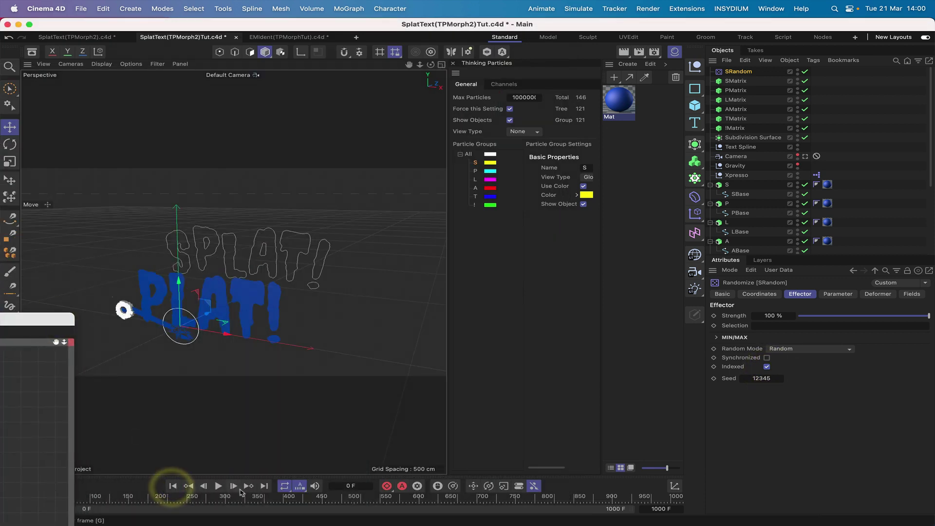
pyautogui.click(234, 485)
pyautogui.click(234, 486)
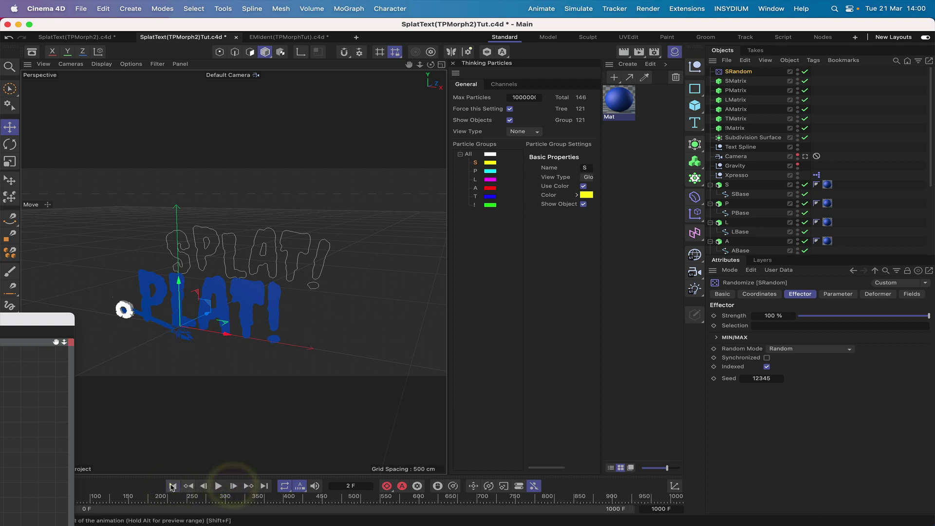
# Hide SMatrix in the viewport and render, and move PMatrix along X to sit beneath the letter P.
pyautogui.keyDown('alt'); pyautogui.doubleClick(797, 78); pyautogui.keyUp('alt')
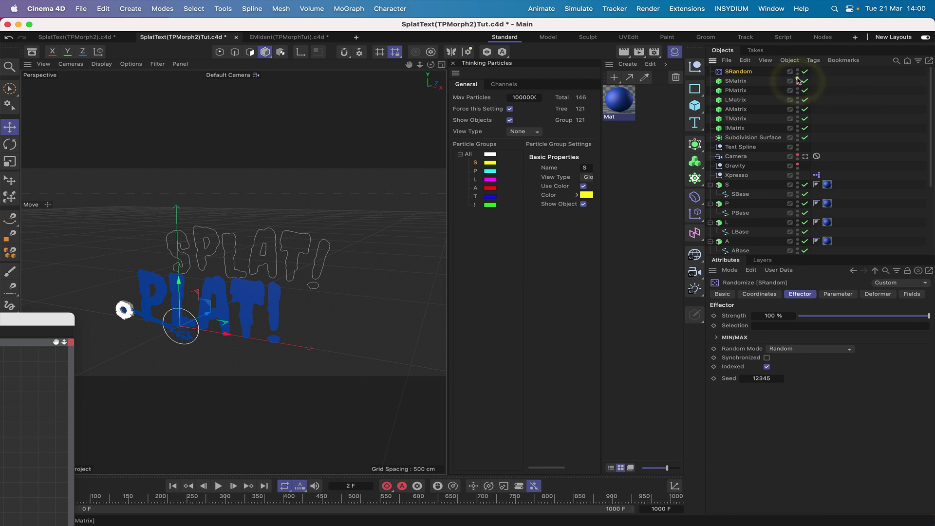
pyautogui.click(797, 79)
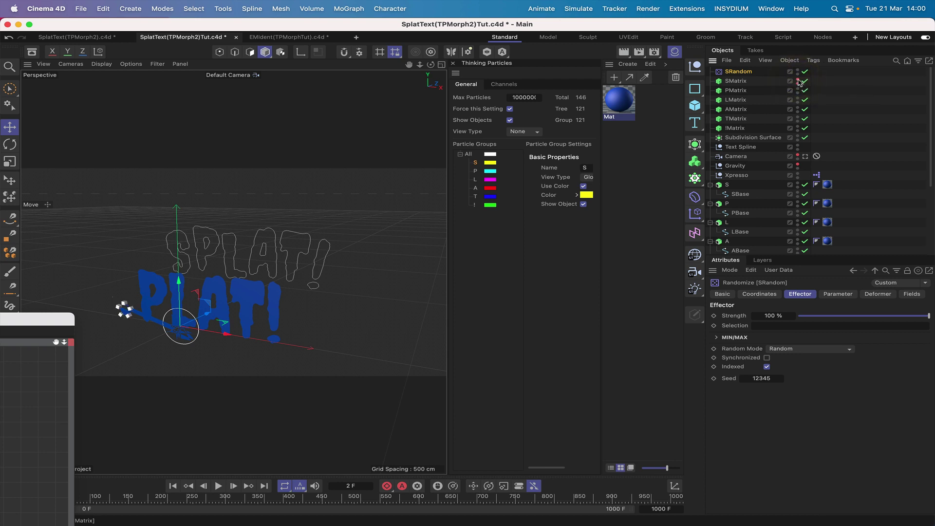
pyautogui.click(732, 91)
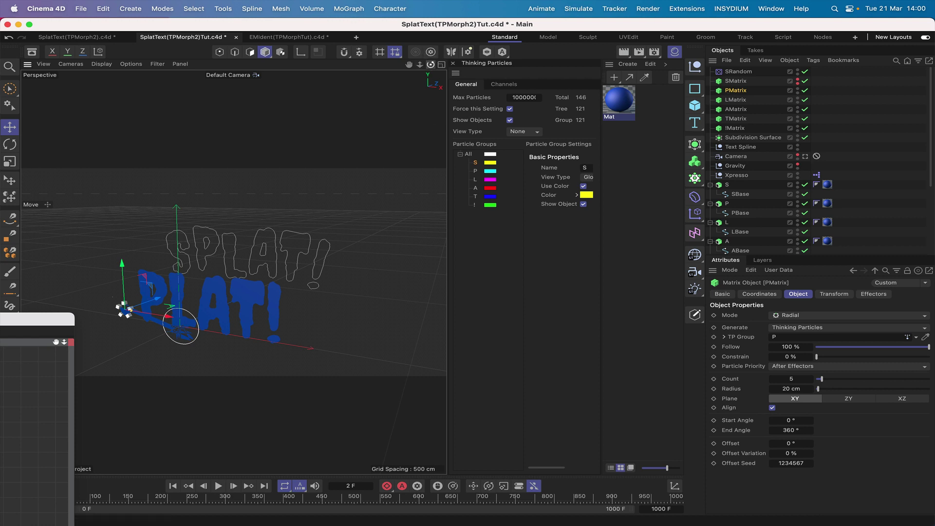
pyautogui.moveTo(430, 64); pyautogui.dragTo(446, 273)
pyautogui.moveTo(177, 310); pyautogui.dragTo(207, 310)
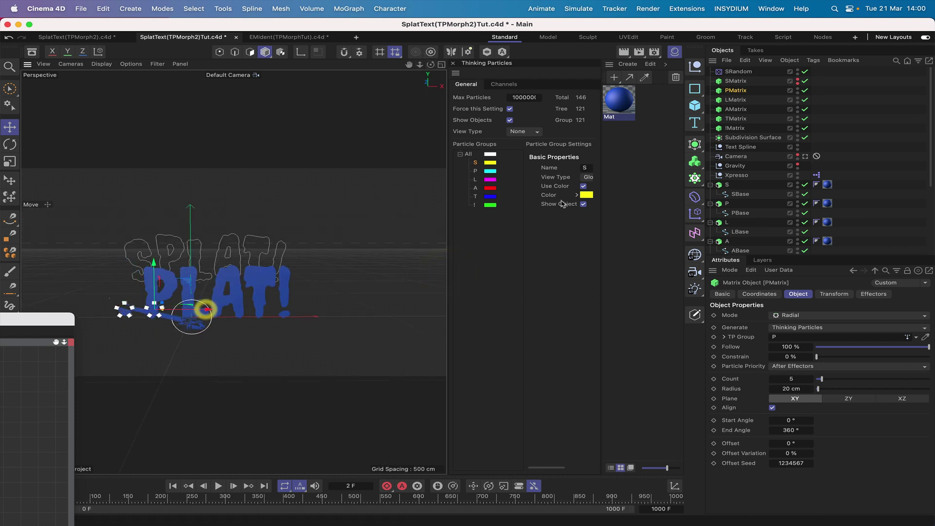
# Move LMatrix, AMatrix, TMatrix and !Matrix along X so each sits beneath its own letter.
pyautogui.click(737, 99)
pyautogui.moveTo(180, 311); pyautogui.dragTo(244, 310)
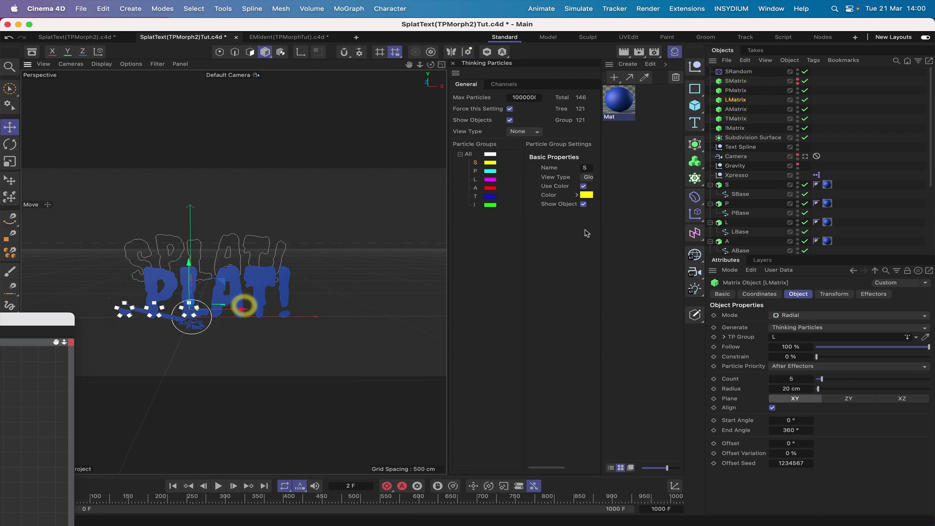
pyautogui.click(735, 109)
pyautogui.moveTo(237, 310); pyautogui.dragTo(276, 314)
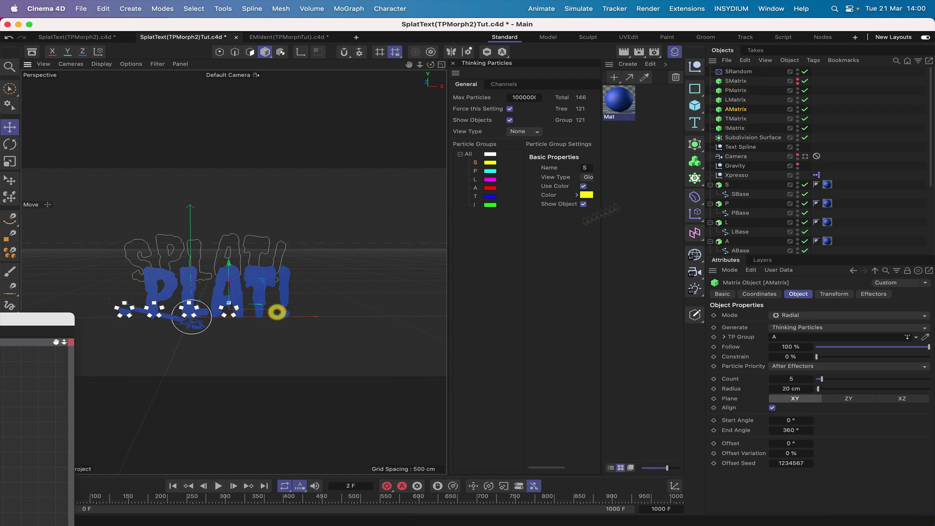
pyautogui.click(735, 118)
pyautogui.moveTo(241, 310); pyautogui.dragTo(306, 306)
pyautogui.click(736, 128)
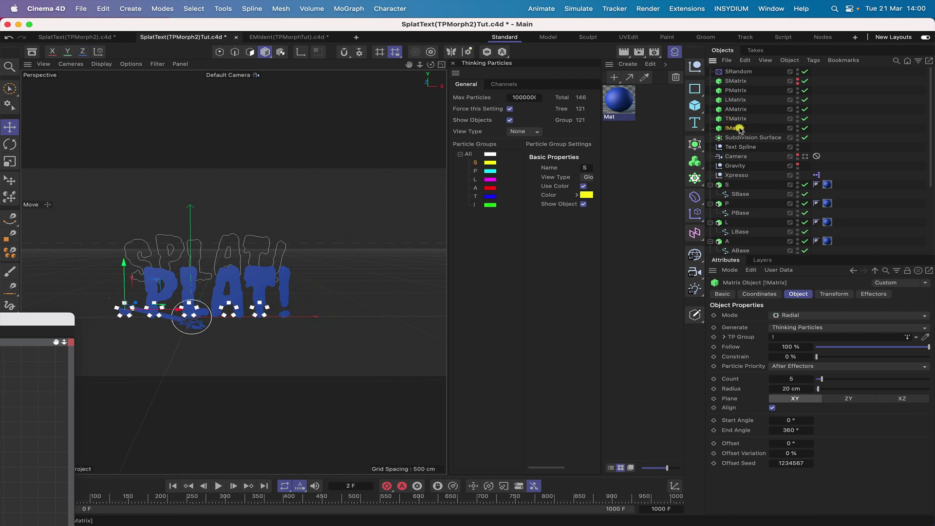
pyautogui.moveTo(183, 314); pyautogui.dragTo(340, 310)
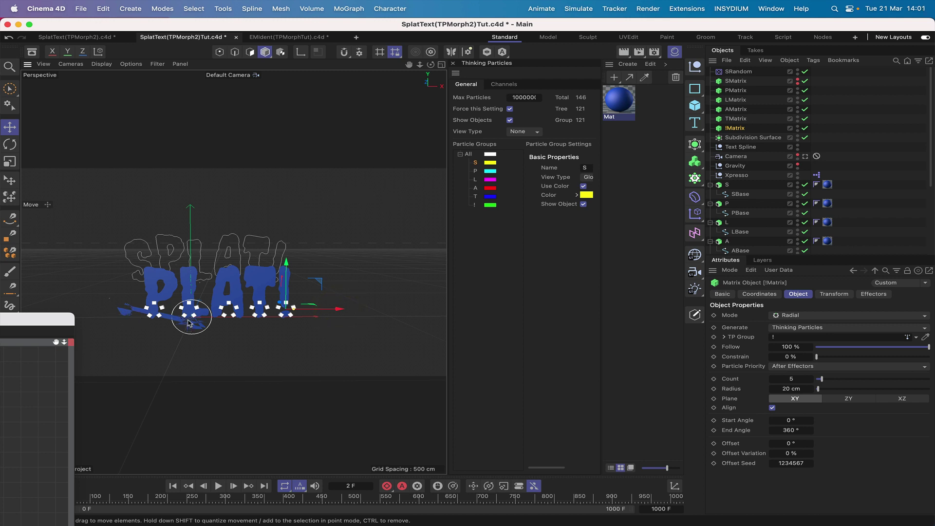
# Rewind and play the animation to check the S moving to its target, rewinding again at the end.
pyautogui.click(172, 486)
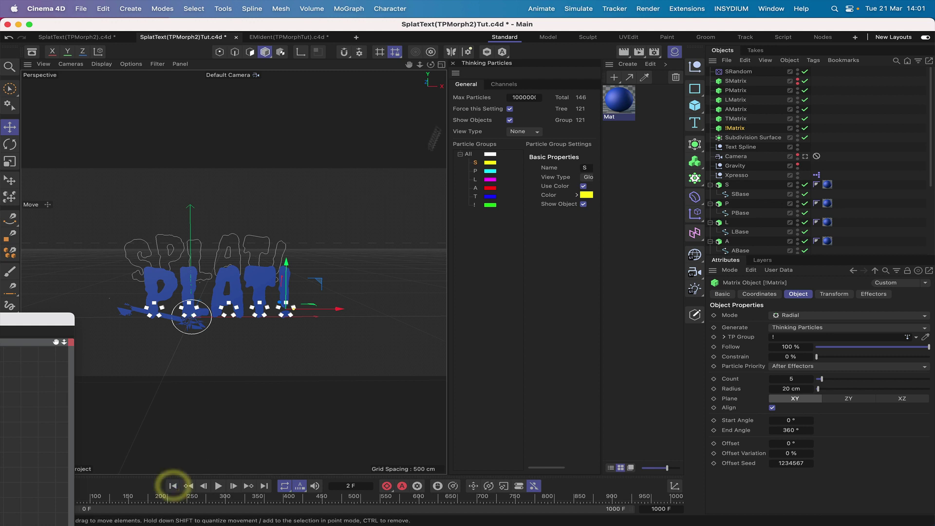
pyautogui.moveTo(431, 65); pyautogui.dragTo(405, 78)
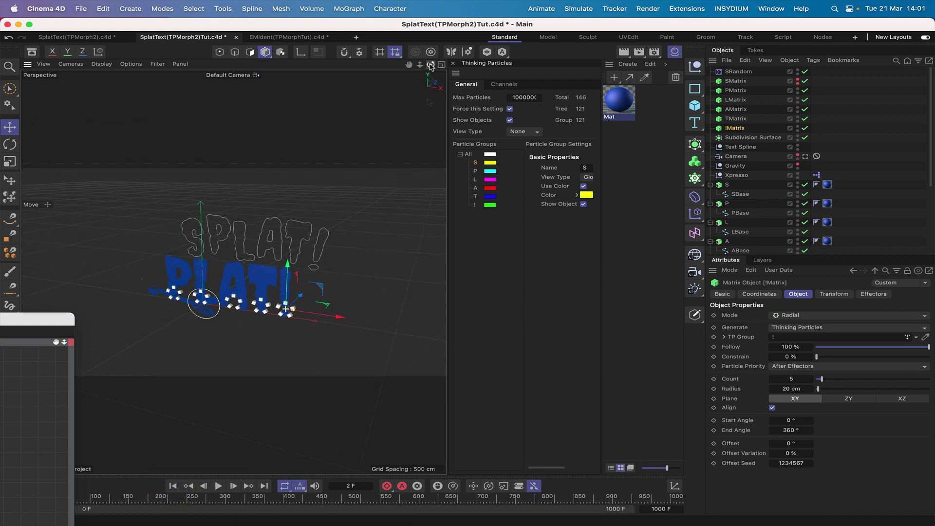
pyautogui.click(218, 485)
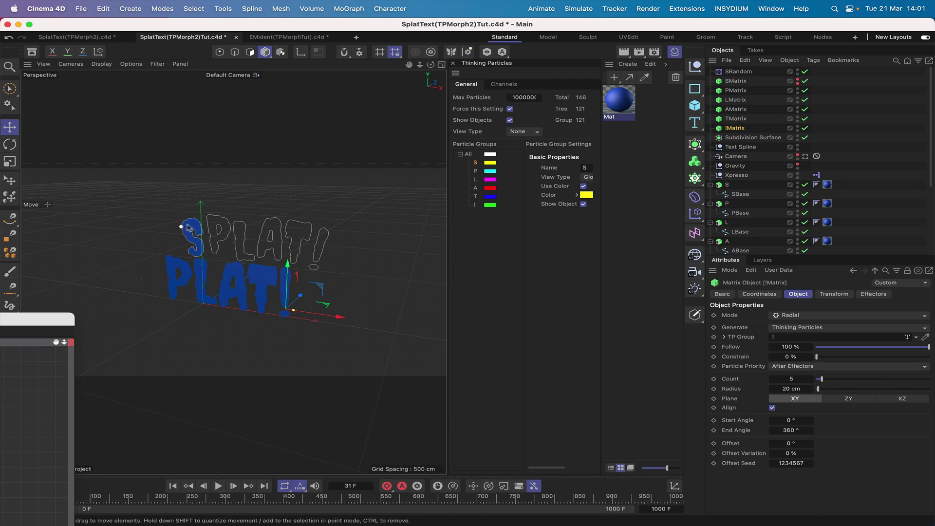
pyautogui.click(173, 489)
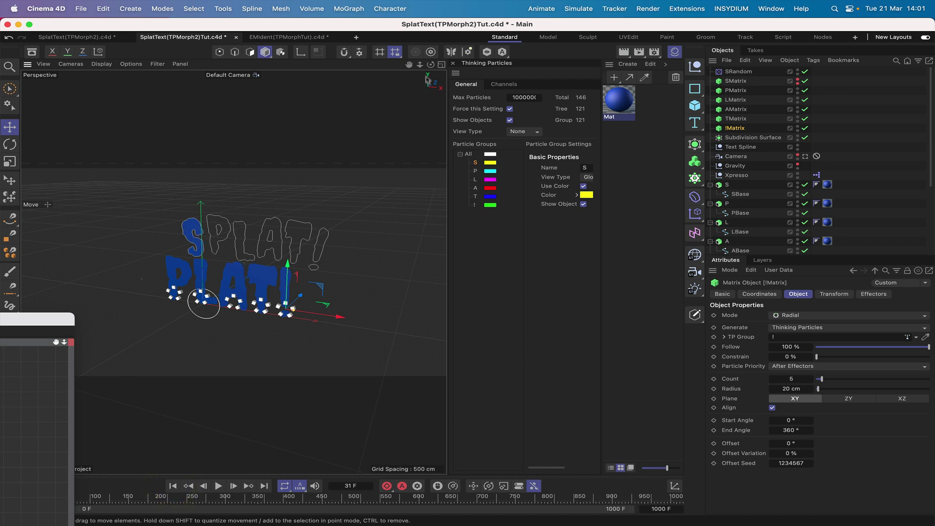
pyautogui.moveTo(431, 64); pyautogui.dragTo(449, 42)
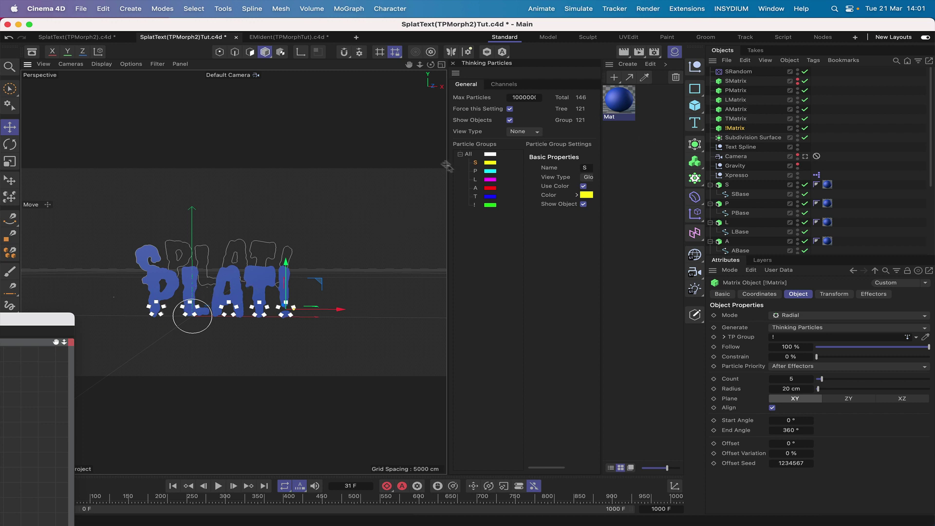
# Assign the S particle group to the P Pass node's Group parameter in the XPresso graph.
pyautogui.moveTo(62, 323); pyautogui.dragTo(683, 5)
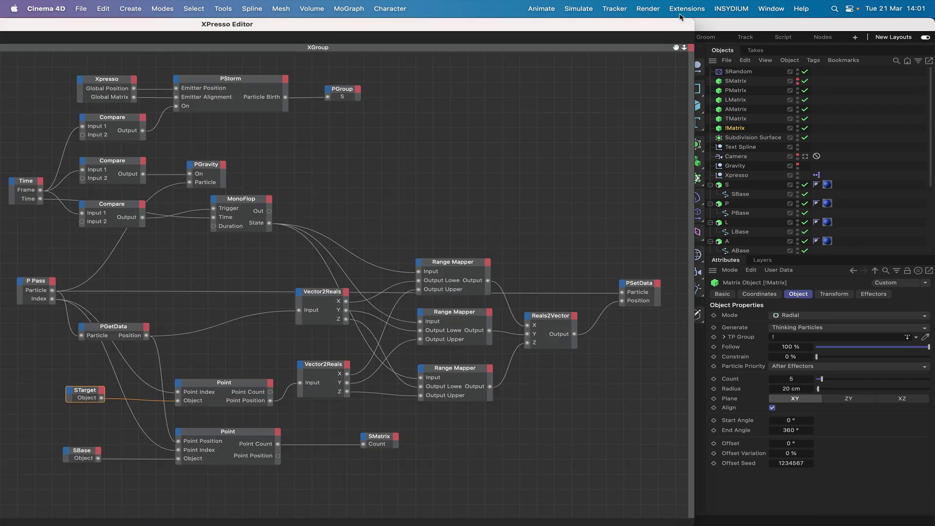
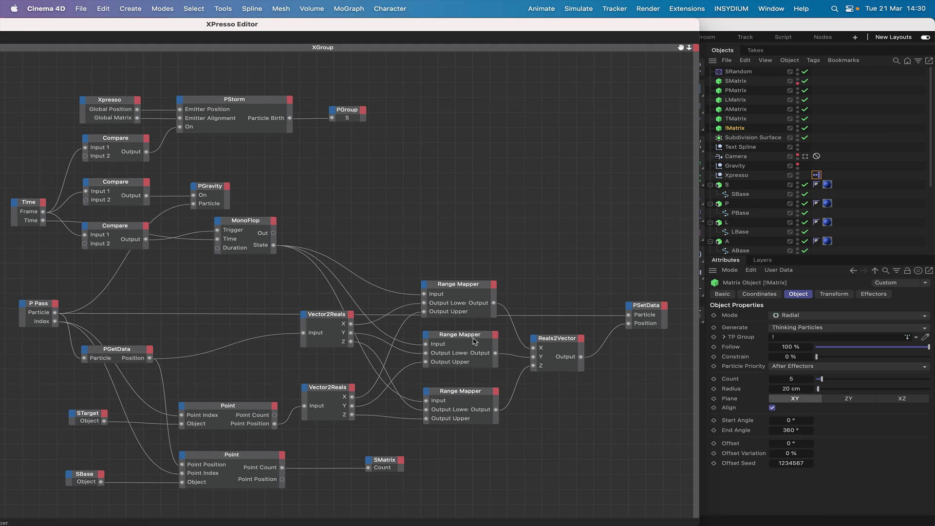
pyautogui.click(43, 307)
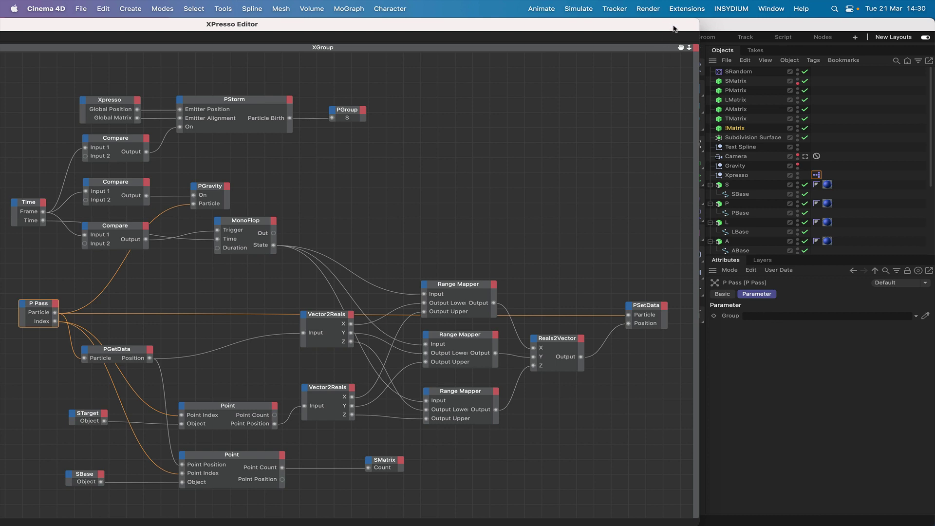
pyautogui.moveTo(673, 29); pyautogui.dragTo(399, 29)
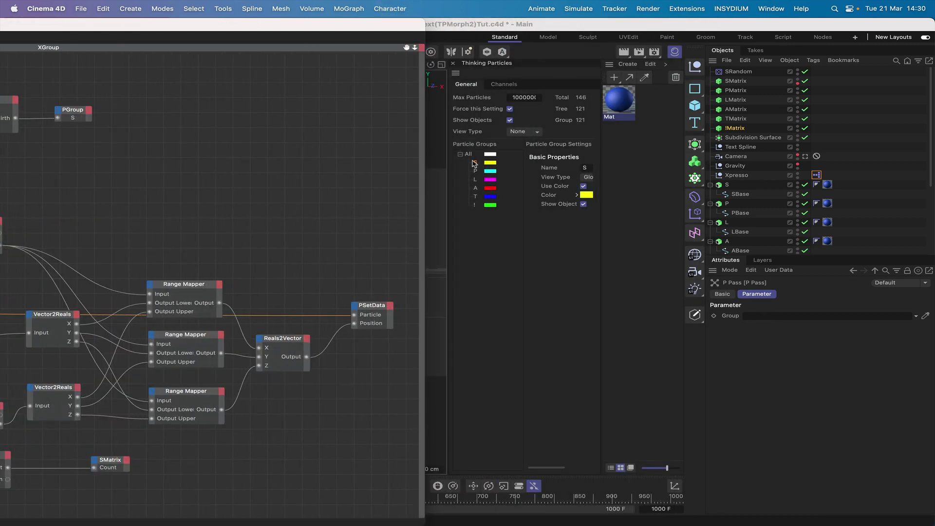
pyautogui.click(754, 317)
pyautogui.moveTo(476, 163); pyautogui.dragTo(778, 317)
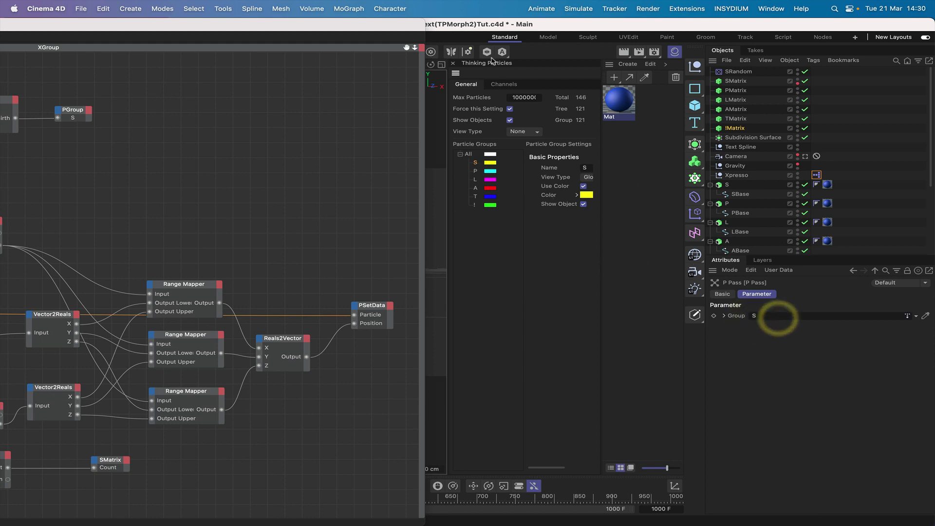
pyautogui.moveTo(397, 27); pyautogui.dragTo(671, 2)
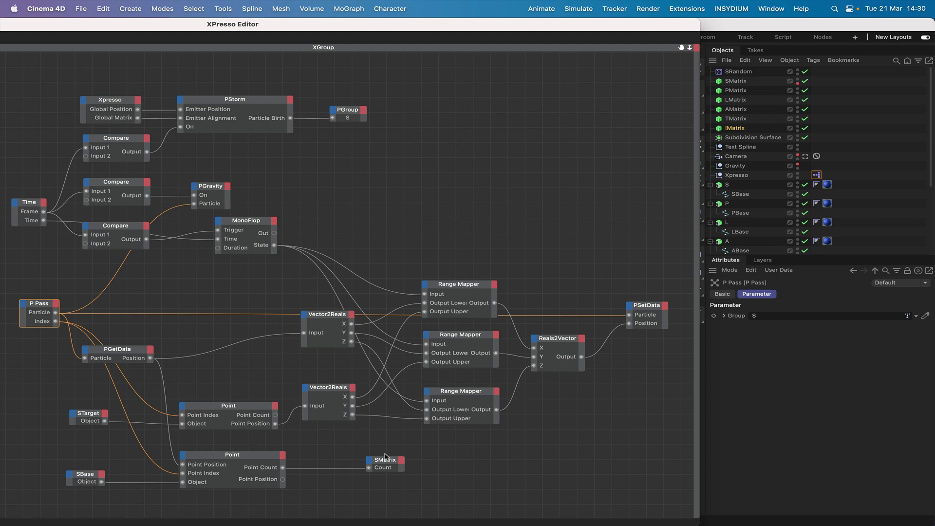
# Compare SMatrix's count with PStorm's shot setting, and add a Shot input port to the PStorm node.
pyautogui.click(735, 81)
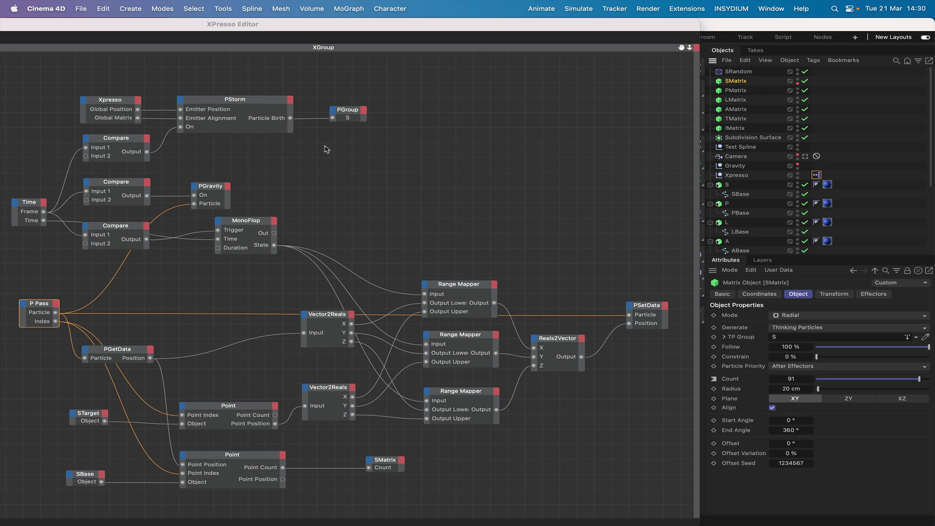
pyautogui.click(230, 103)
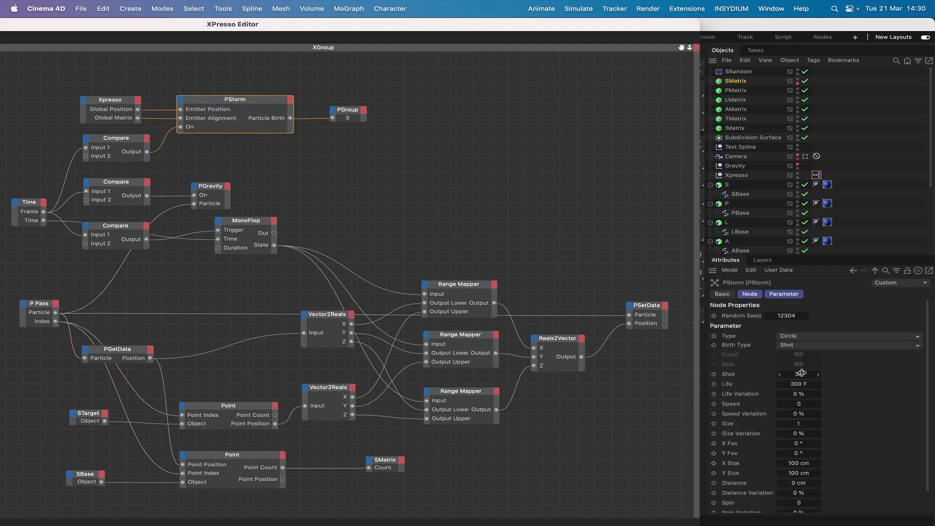
pyautogui.moveTo(671, 24); pyautogui.dragTo(42, 23)
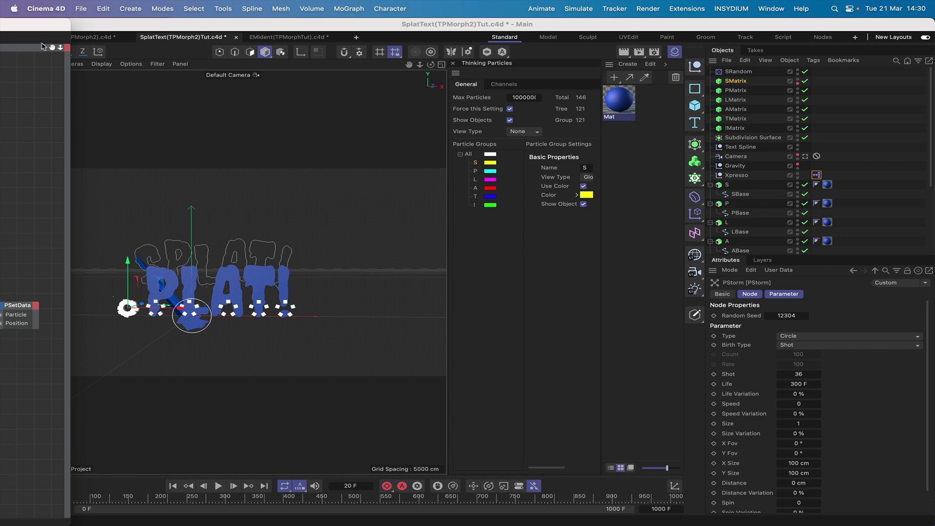
pyautogui.moveTo(40, 27); pyautogui.dragTo(652, 23)
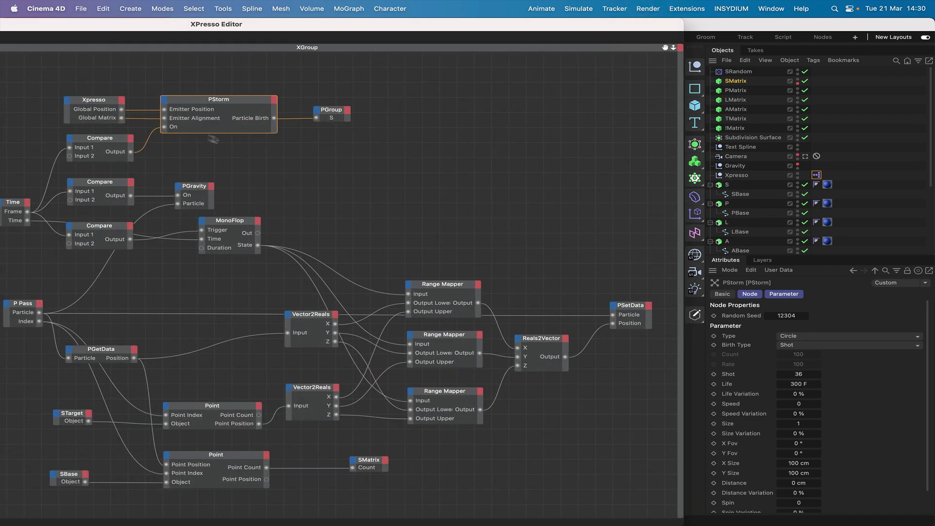
pyautogui.click(164, 100)
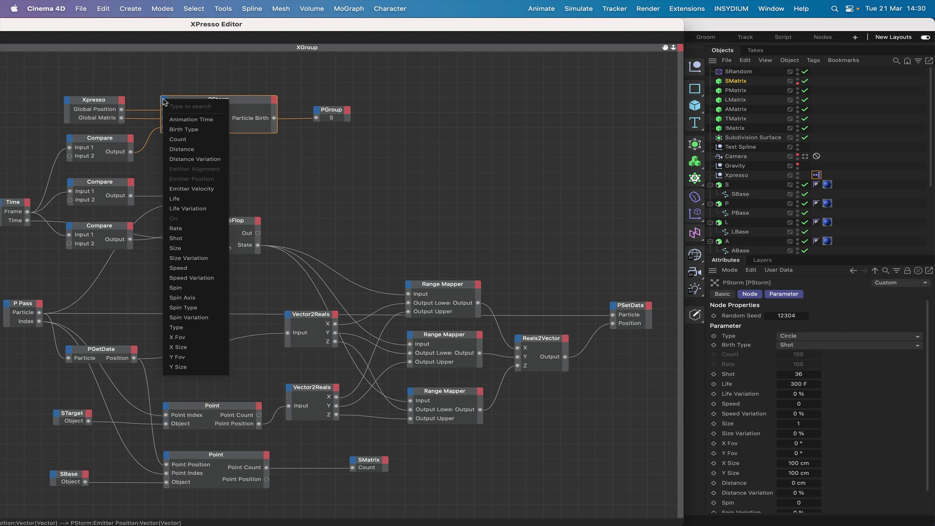
pyautogui.click(175, 238)
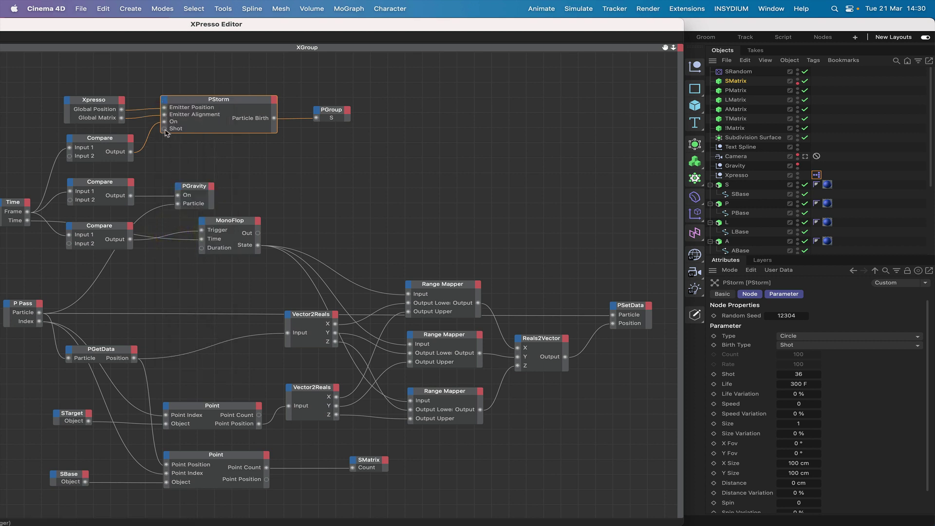
# Move the PStorm and PGroup nodes aside and connect Point Count from STarget's Point node to PStorm's Shot input.
pyautogui.moveTo(227, 76); pyautogui.dragTo(344, 140)
pyautogui.moveTo(238, 105); pyautogui.dragTo(373, 100)
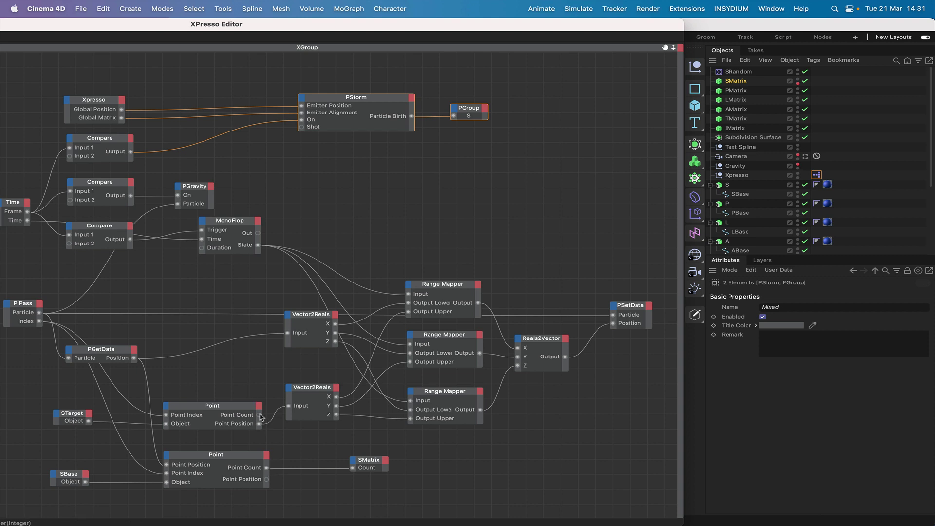
pyautogui.moveTo(259, 415); pyautogui.dragTo(302, 127)
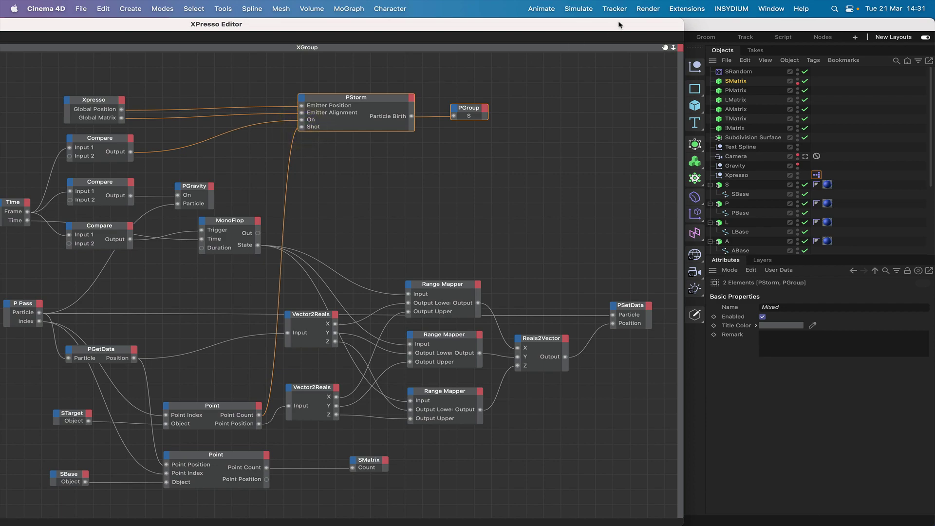
pyautogui.moveTo(619, 25); pyautogui.dragTo(725, 25)
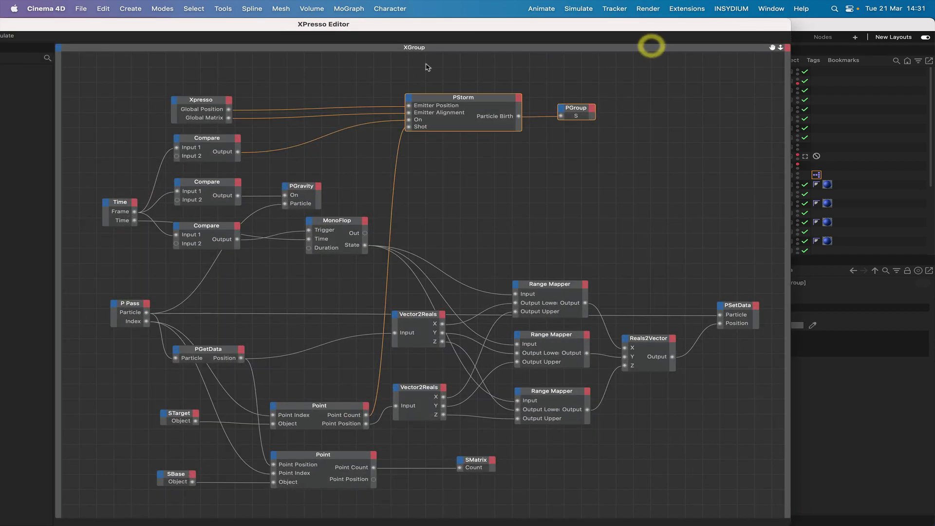
pyautogui.moveTo(265, 26); pyautogui.dragTo(378, 29)
pyautogui.moveTo(82, 30); pyautogui.dragTo(157, 29)
pyautogui.click(61, 27)
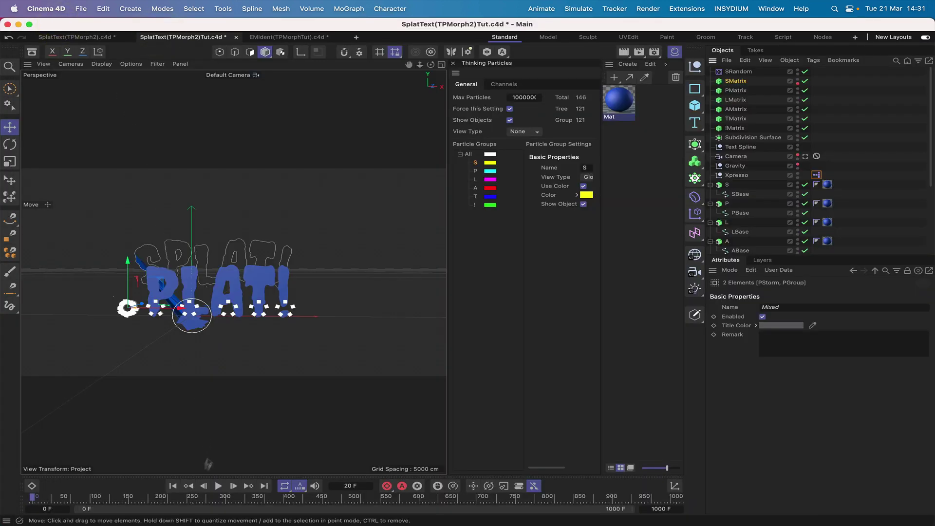
# Rewind, step forward two frames to check the particle count, and replay the S animation from the start.
pyautogui.click(173, 486)
pyautogui.click(234, 485)
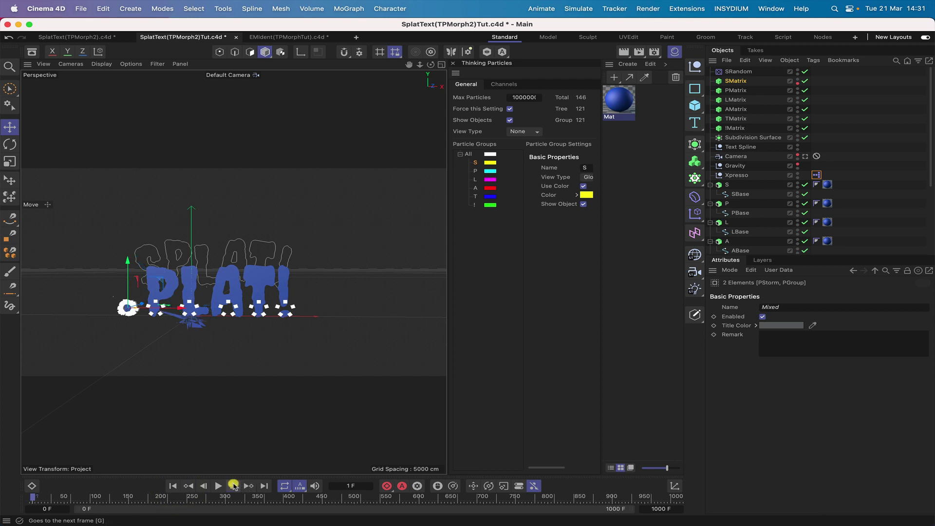
pyautogui.click(234, 485)
pyautogui.click(172, 486)
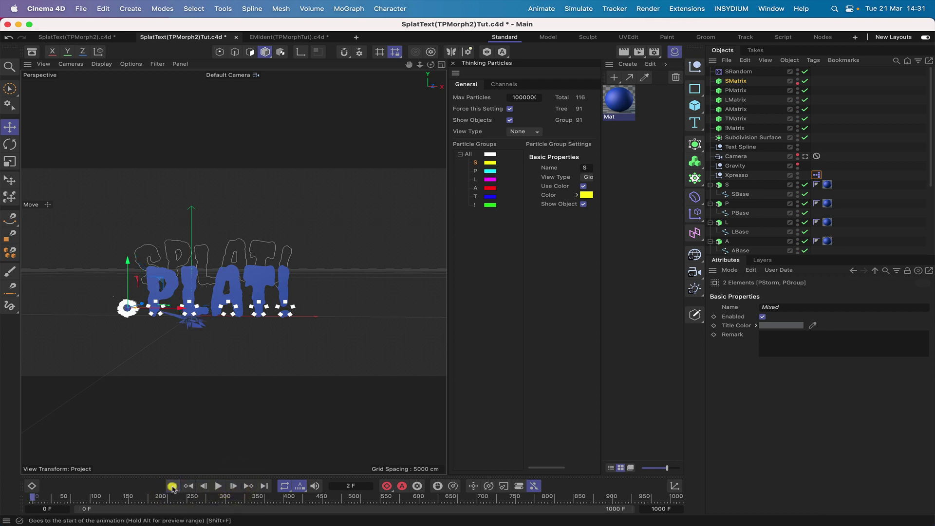
pyautogui.click(218, 486)
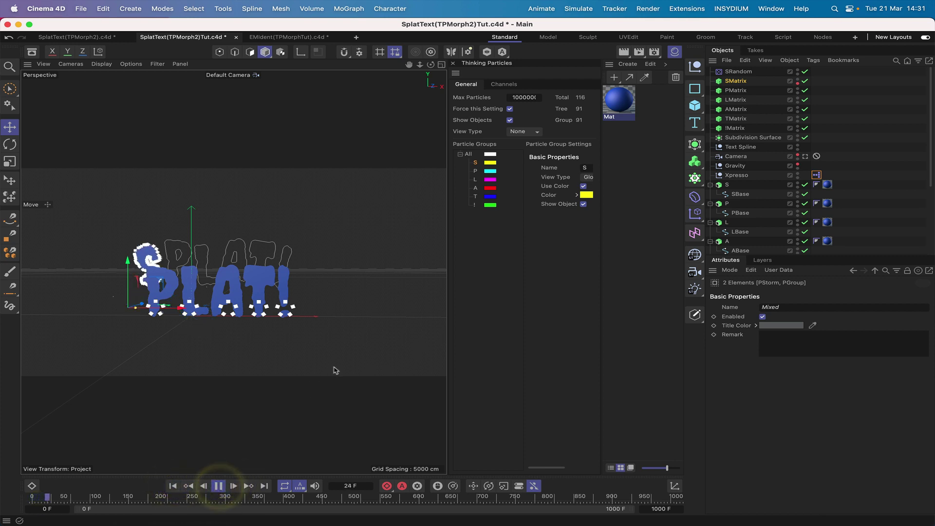
pyautogui.click(218, 486)
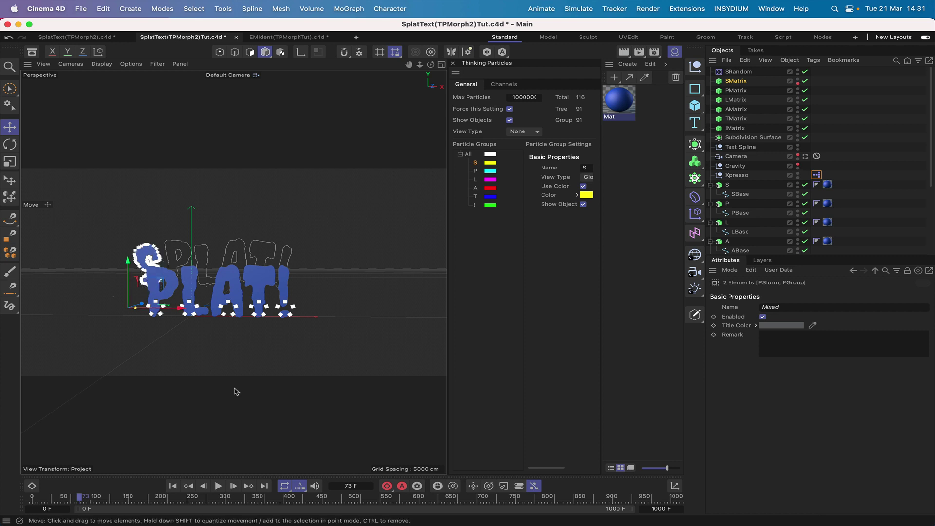
# Hide SMatrix in the viewport with the animation rewound, and advance one frame to check the S.
pyautogui.click(173, 486)
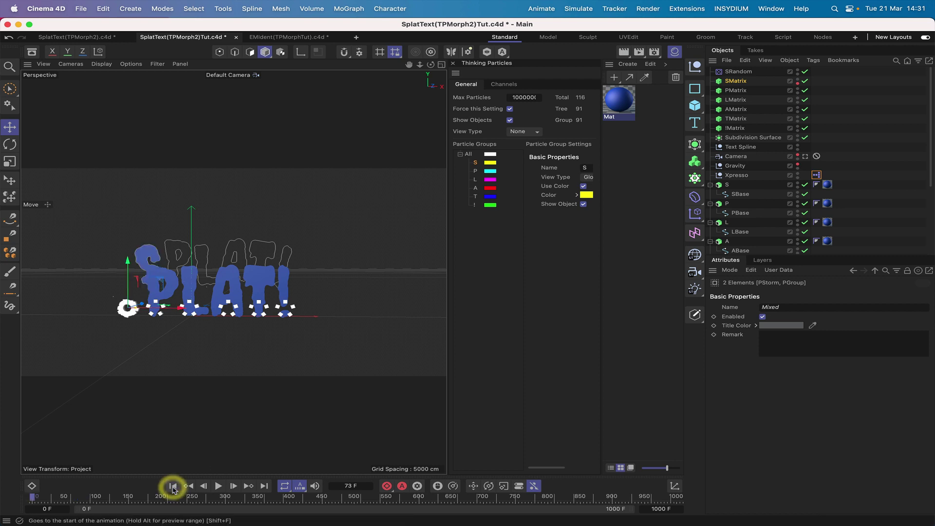
pyautogui.click(797, 79)
pyautogui.click(234, 486)
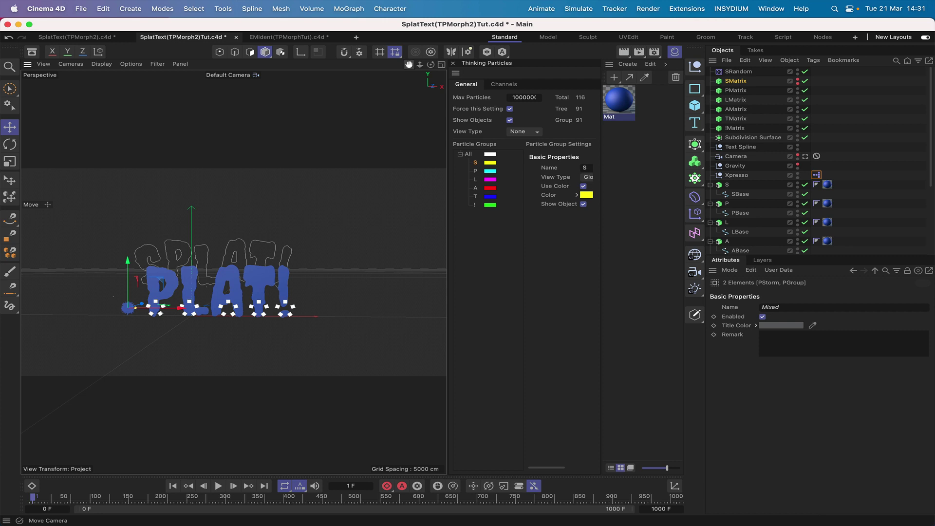
# Step the animation forward frame by frame to frame 17 and examine how the S splat morphs onto its target spline.
pyautogui.moveTo(409, 68); pyautogui.dragTo(446, 272, button='right')
pyautogui.moveTo(409, 69); pyautogui.dragTo(446, 272)
pyautogui.moveTo(409, 69); pyautogui.dragTo(438, 69, button='right')
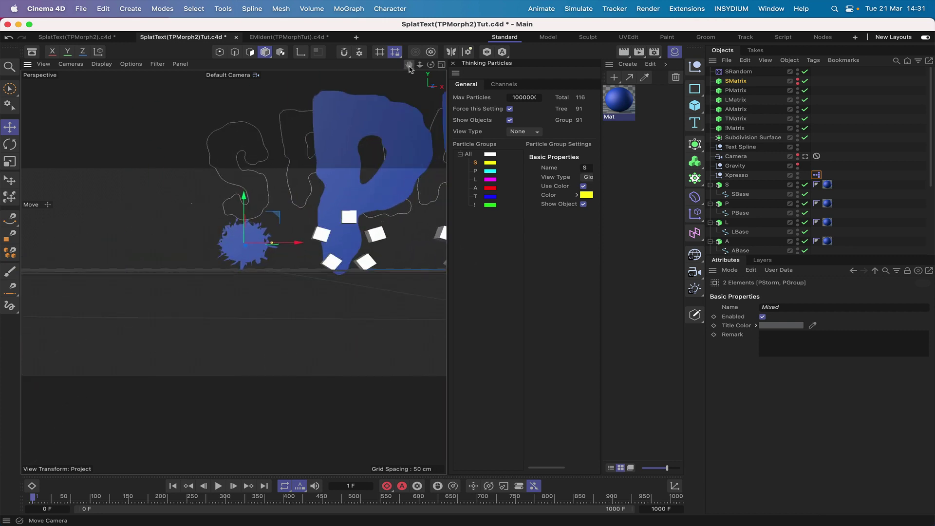
pyautogui.moveTo(369, 100); pyautogui.dragTo(355, 115)
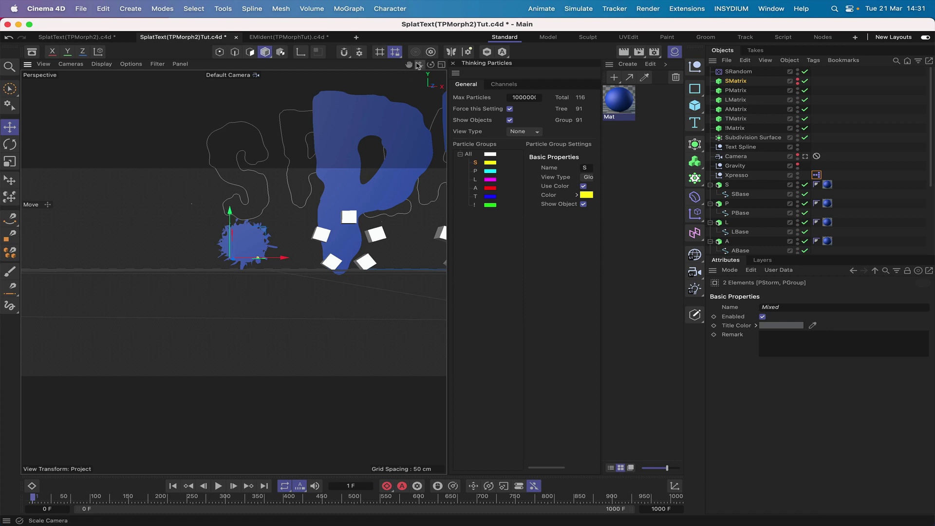
pyautogui.moveTo(408, 65); pyautogui.dragTo(335, 118)
pyautogui.click(226, 488)
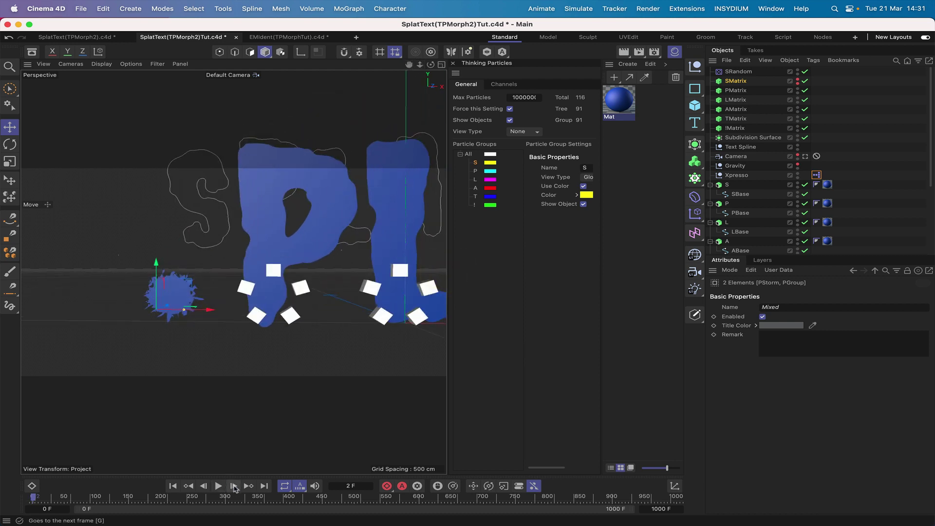
pyautogui.click(236, 489)
pyautogui.click(236, 489)
pyautogui.click(236, 489)
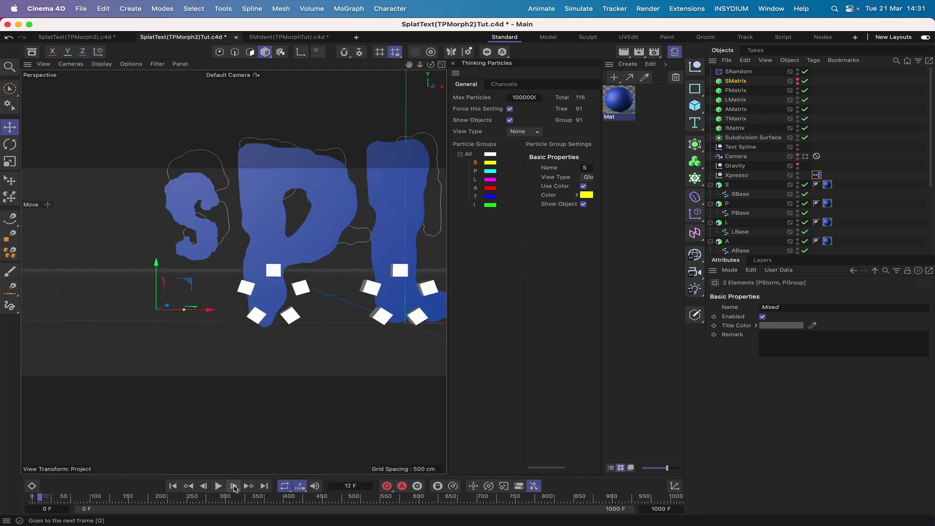
pyautogui.click(235, 489)
pyautogui.click(236, 489)
pyautogui.click(236, 489)
pyautogui.click(235, 489)
pyautogui.click(235, 489)
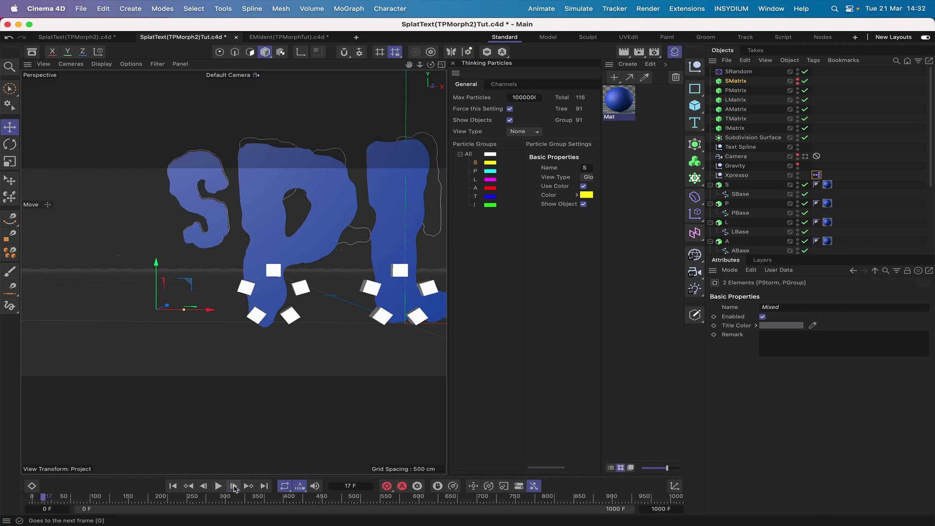
# Rewind the animation to the start and reframe the view on the whole SPLAT! text.
pyautogui.click(173, 485)
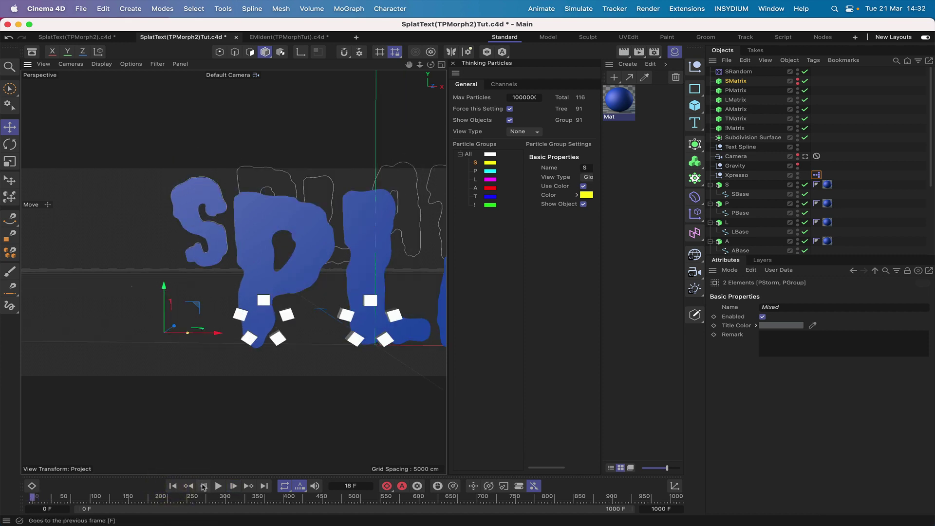
pyautogui.click(204, 486)
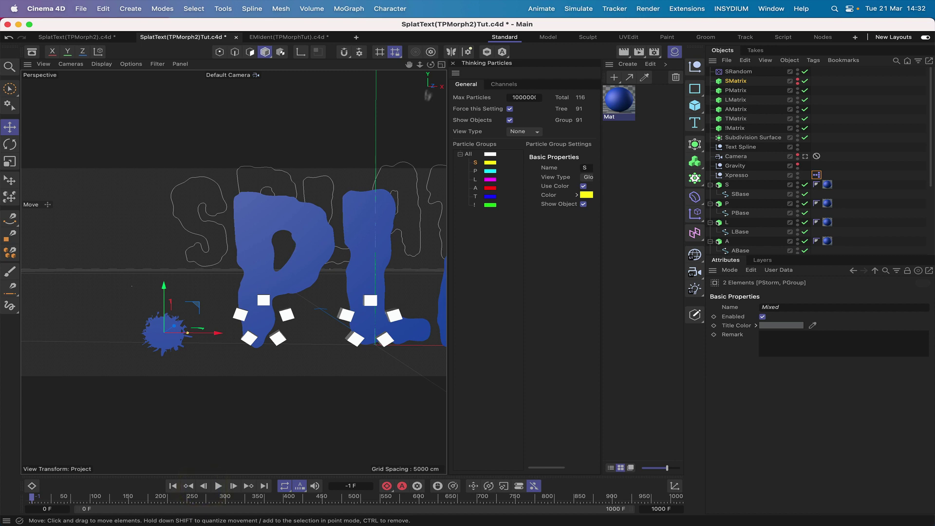
pyautogui.moveTo(411, 67); pyautogui.dragTo(350, 67, button='right')
pyautogui.moveTo(412, 68); pyautogui.dragTo(328, 76)
pyautogui.moveTo(431, 65); pyautogui.dragTo(393, 79)
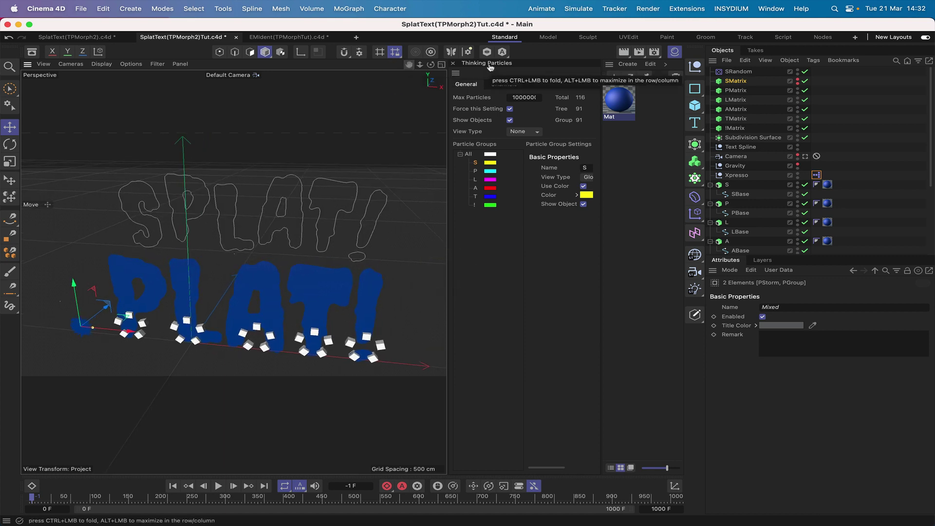
# Add a null object to the scene and rename it Controller.
pyautogui.click(695, 67)
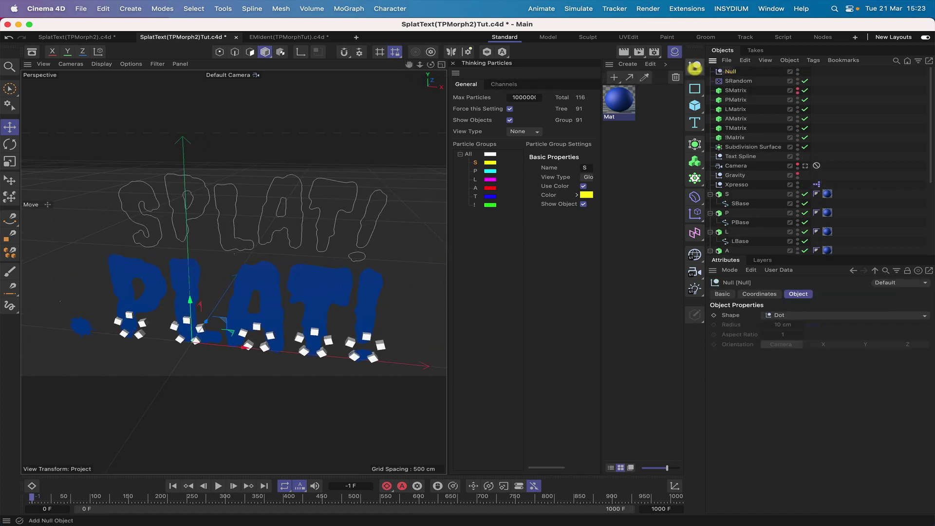
pyautogui.doubleClick(731, 71)
pyautogui.write('C')
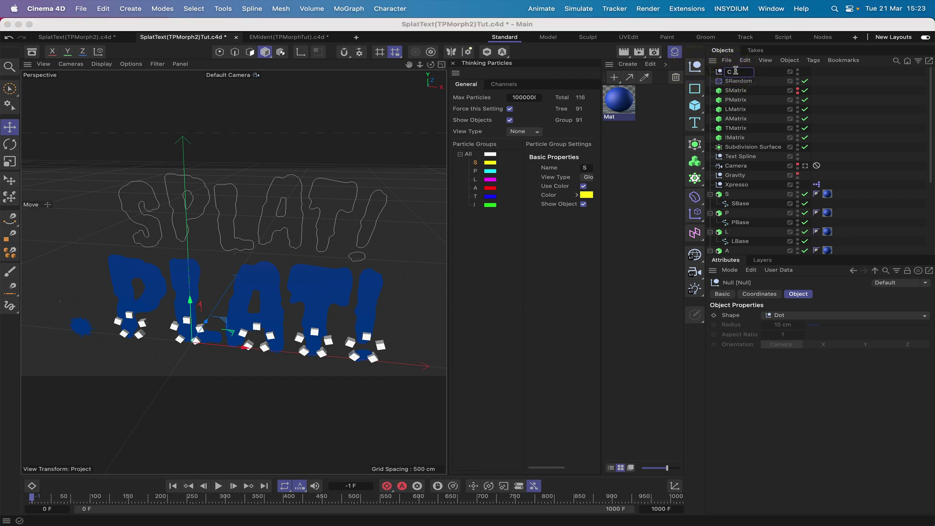
pyautogui.write('ontroller')
pyautogui.press('Return')
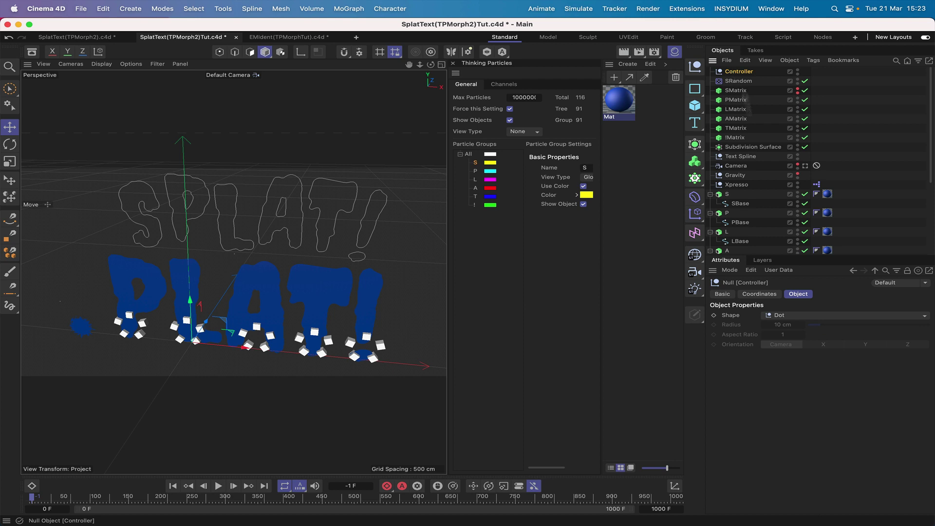
# Replace the Controller null's default user data entry with a top-level group named Controls.
pyautogui.click(779, 270)
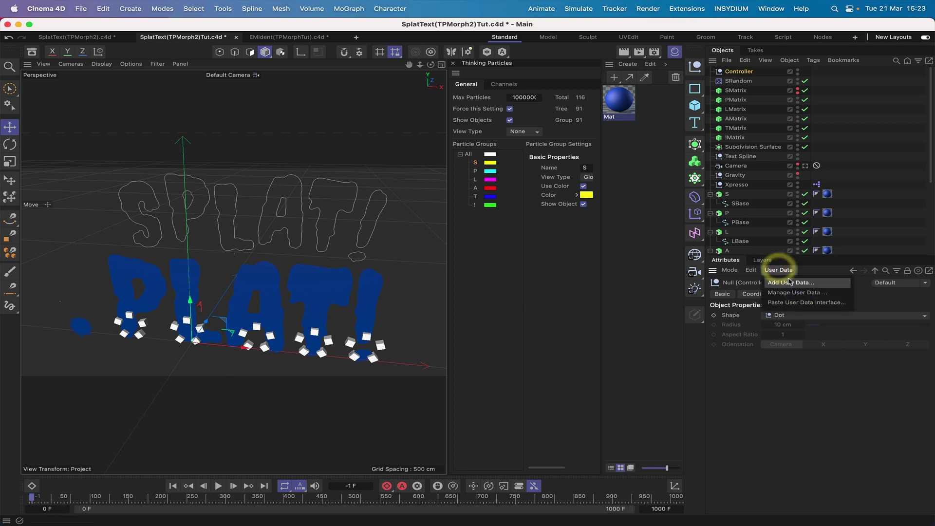
pyautogui.click(788, 279)
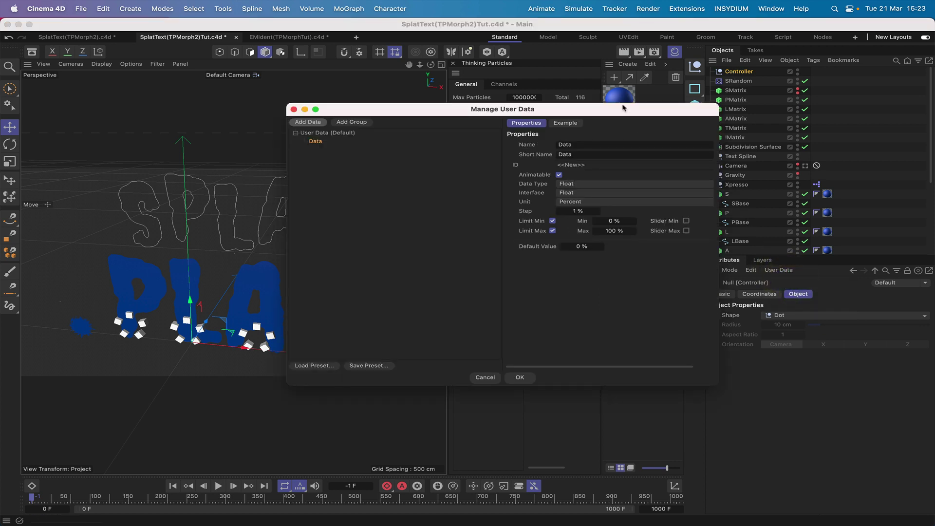
pyautogui.moveTo(623, 109); pyautogui.dragTo(714, 45)
pyautogui.press('Delete')
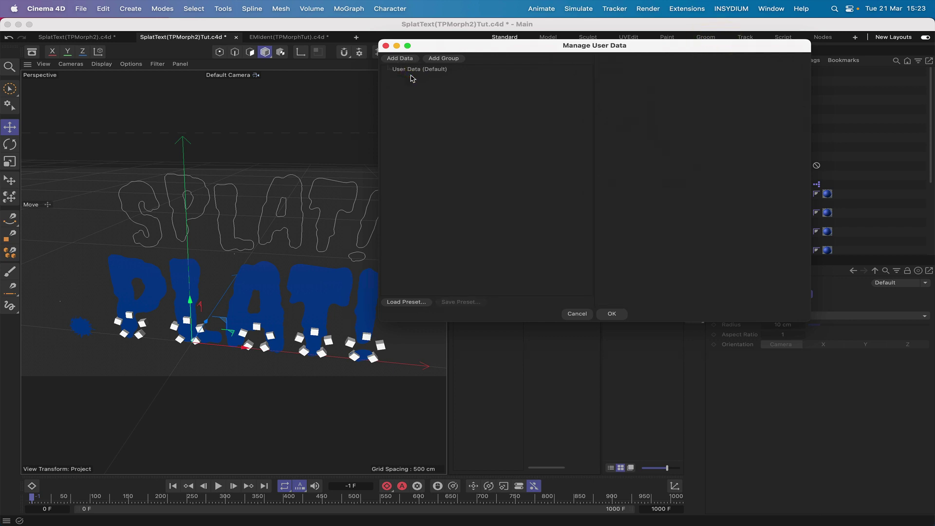
pyautogui.click(442, 59)
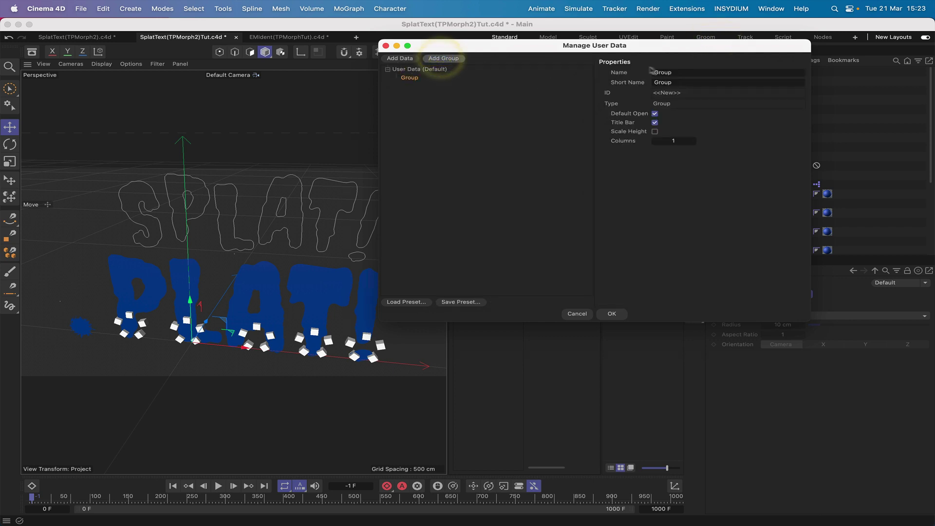
pyautogui.click(621, 74)
pyautogui.write('Controls')
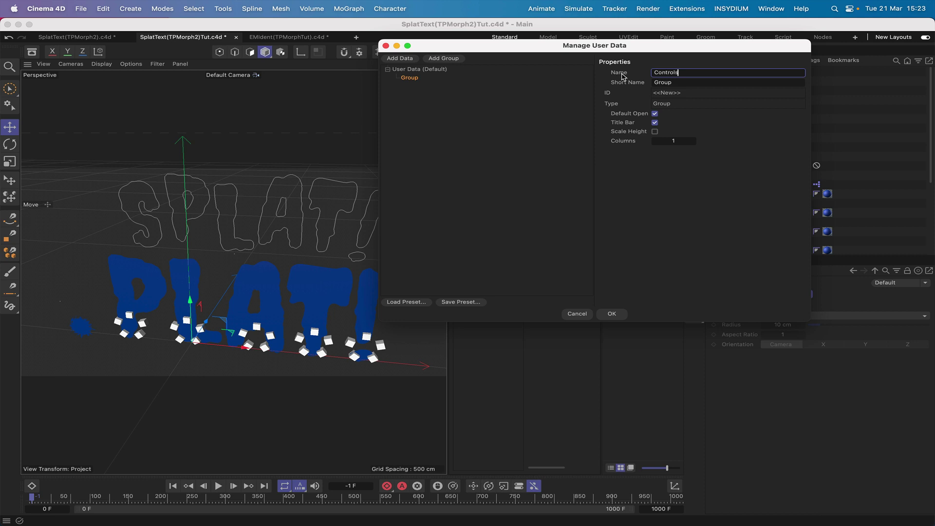
pyautogui.press('Return')
pyautogui.moveTo(414, 77); pyautogui.dragTo(388, 84)
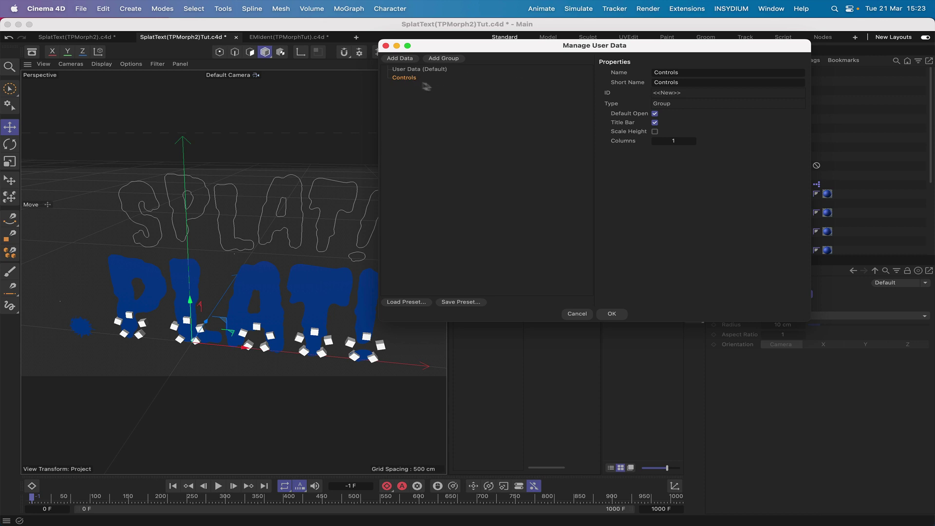
# Add a subgroup named S inside the Controls user data group.
pyautogui.click(444, 59)
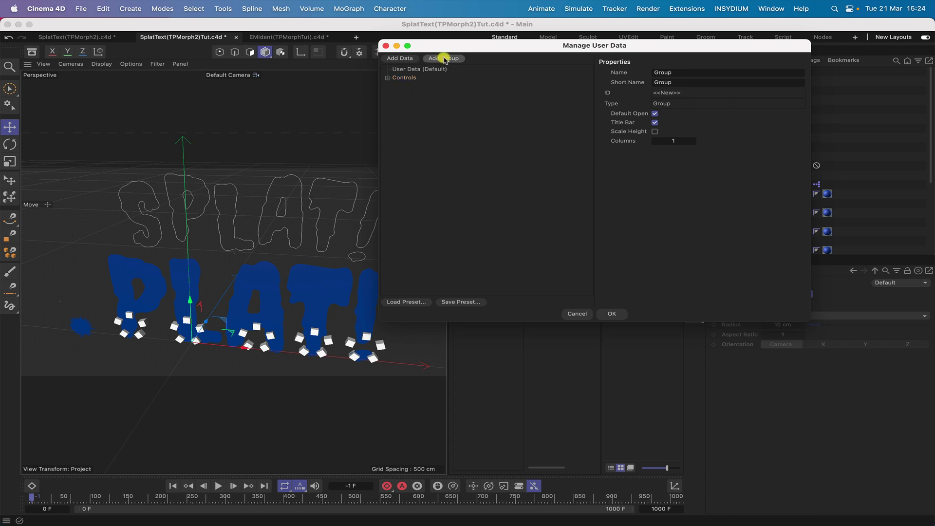
pyautogui.click(387, 79)
pyautogui.click(628, 74)
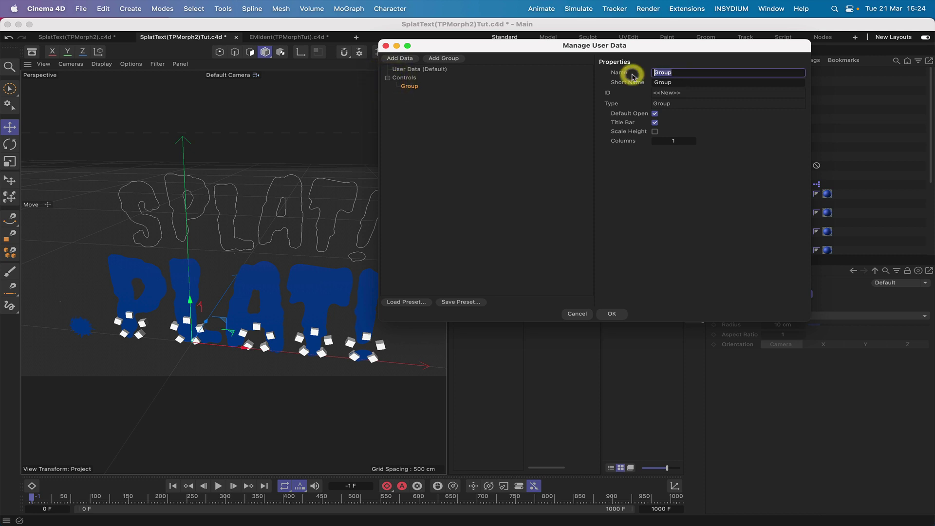
pyautogui.write('S')
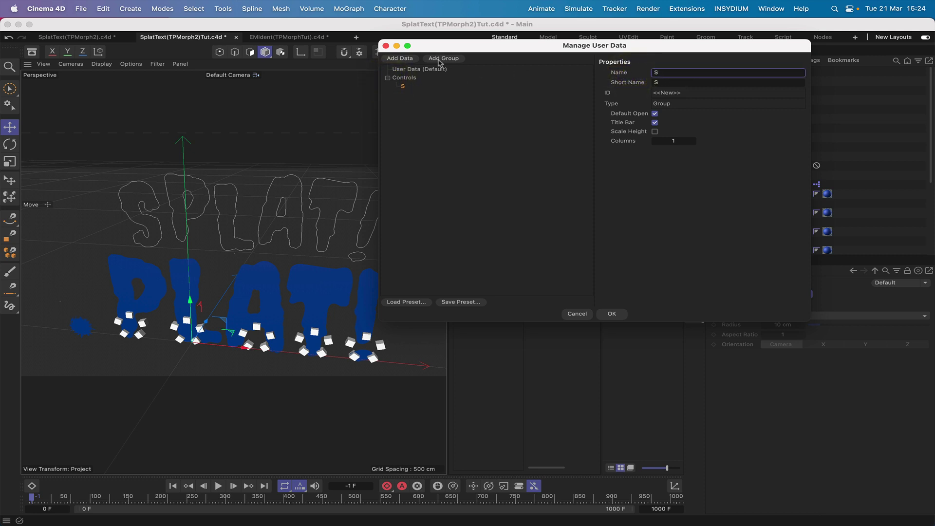
# Add two data entries named S Base Spline and S Target Spline inside the S group.
pyautogui.click(400, 59)
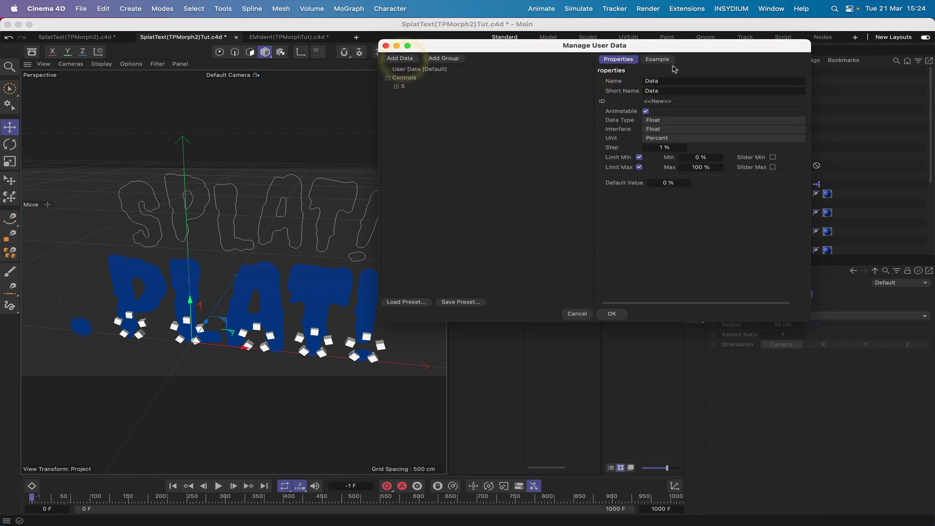
pyautogui.click(396, 87)
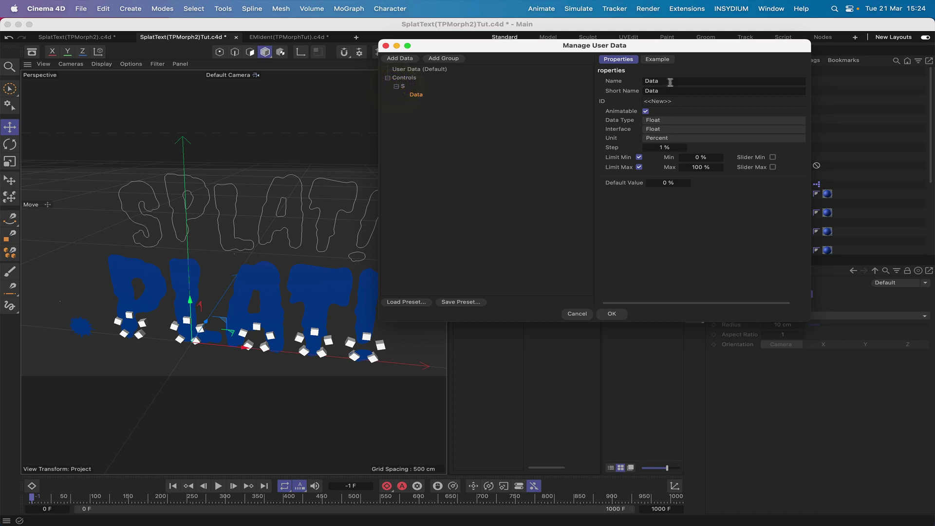
pyautogui.click(623, 83)
pyautogui.write('S Base Spline')
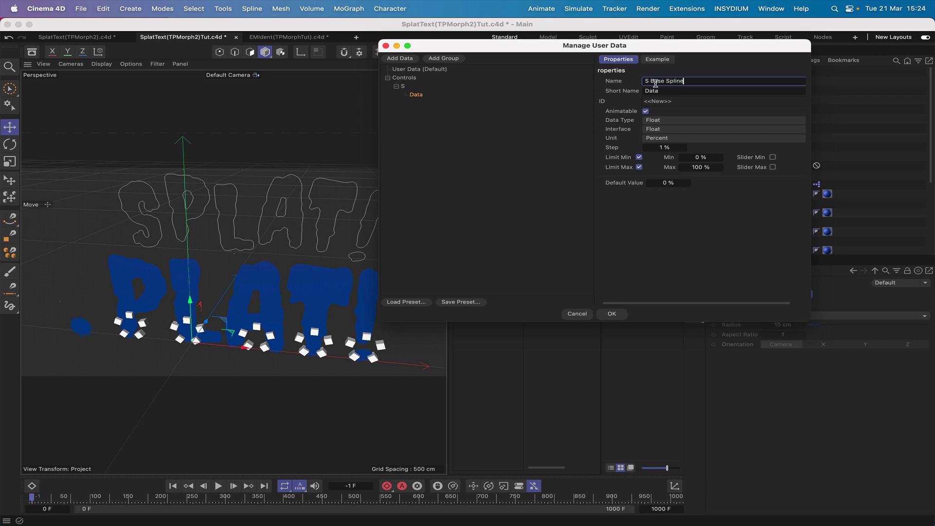
pyautogui.press('Return')
pyautogui.click(411, 59)
pyautogui.press('Return')
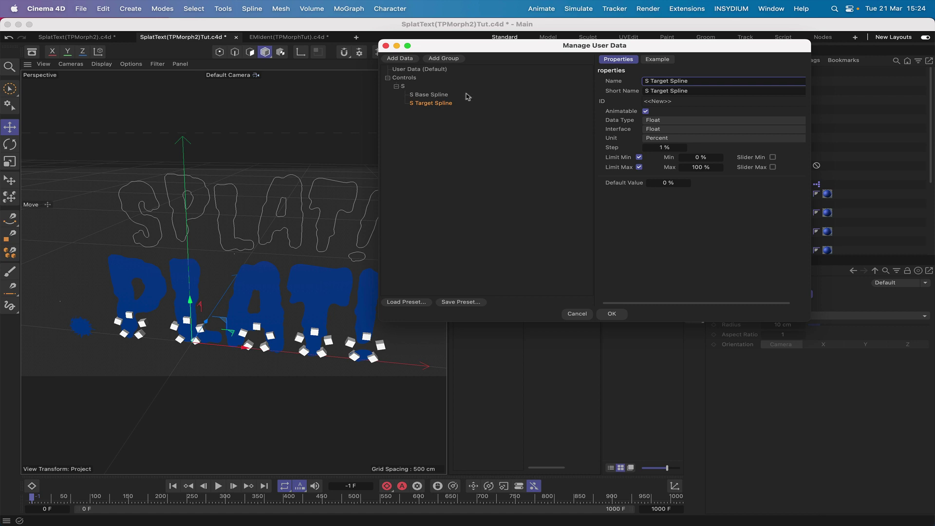
# Set the data type of both S Base Spline and S Target Spline to Link.
pyautogui.keyDown('shift'); pyautogui.click(430, 95); pyautogui.keyUp('shift')
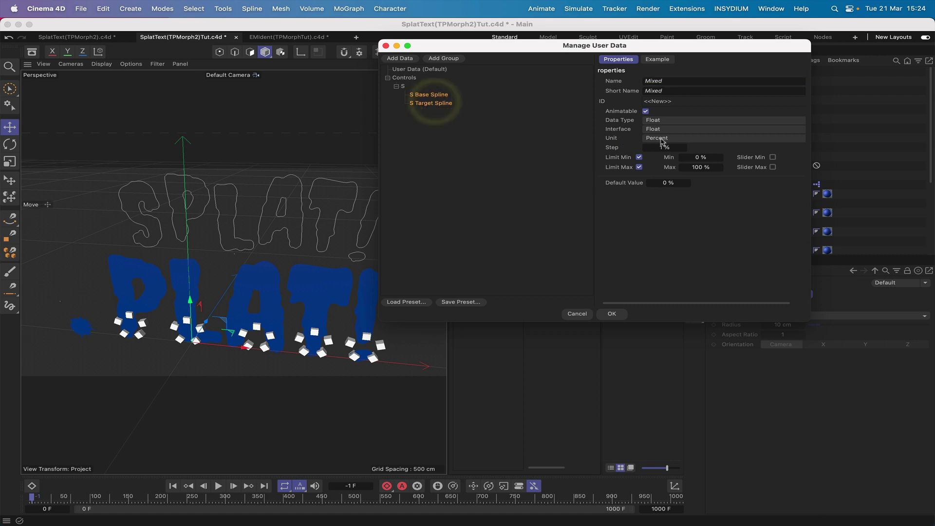
pyautogui.click(652, 121)
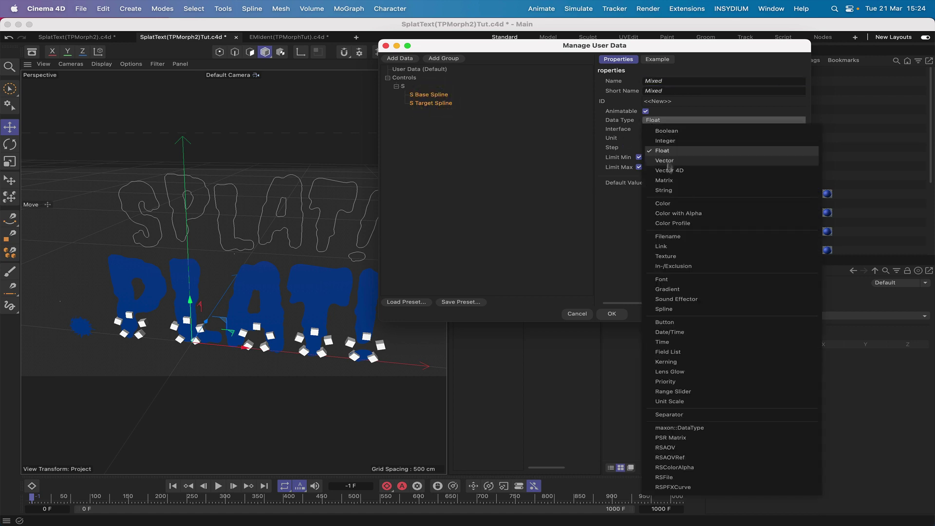
pyautogui.click(667, 248)
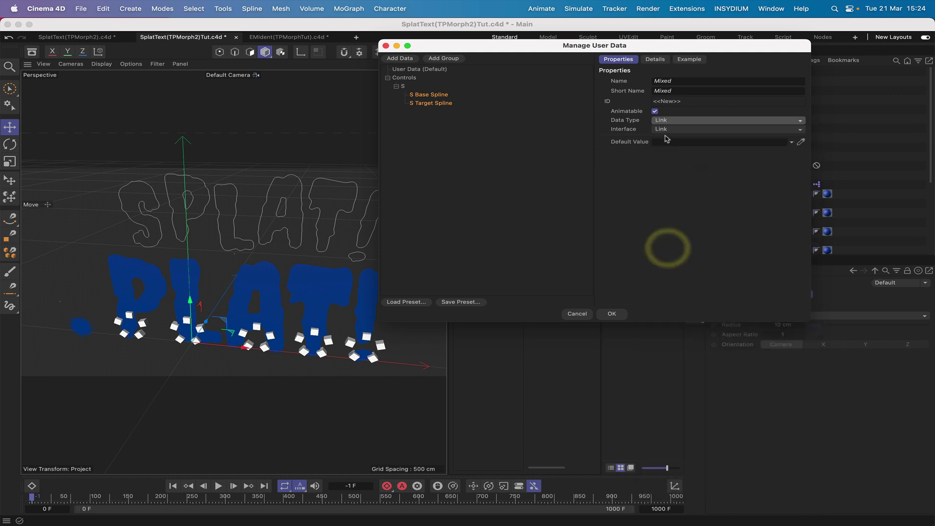
# Duplicate the S user data group within Controls and rename the copy P.
pyautogui.rightClick(393, 87)
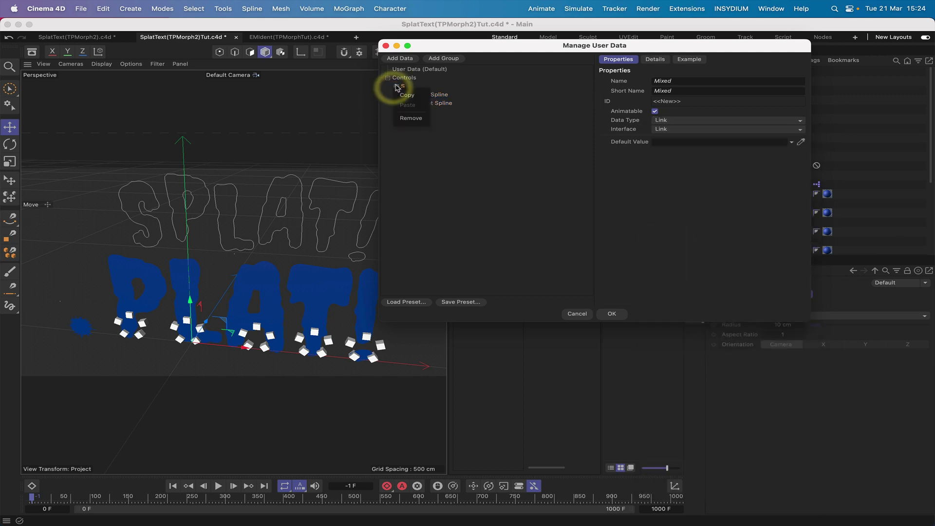
pyautogui.click(395, 84)
pyautogui.click(395, 85)
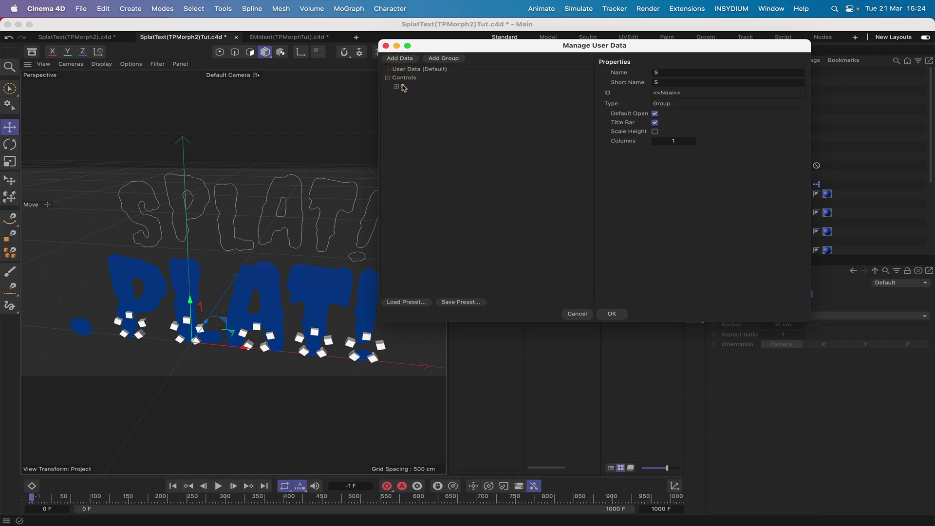
pyautogui.keyDown('ctrl'); pyautogui.moveTo(402, 86); pyautogui.dragTo(404, 89); pyautogui.keyUp('ctrl')
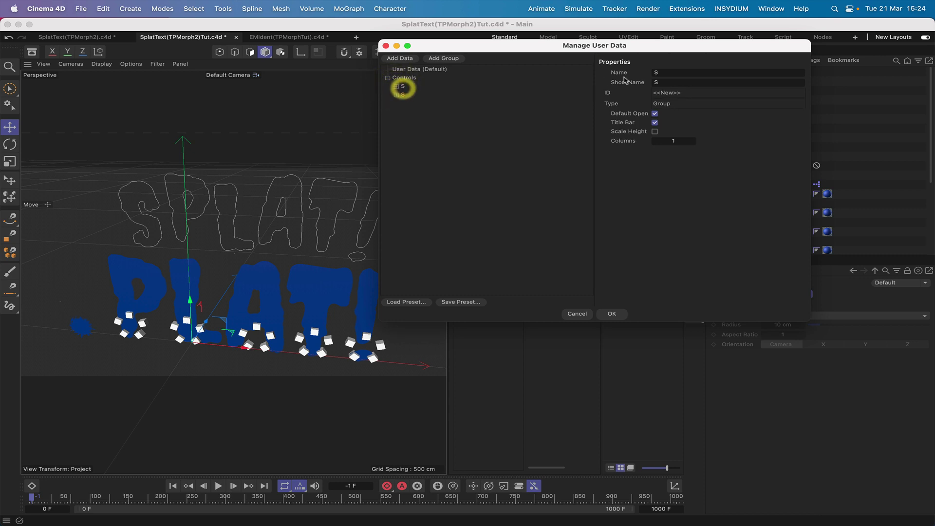
pyautogui.moveTo(669, 71); pyautogui.dragTo(633, 70)
pyautogui.write('P')
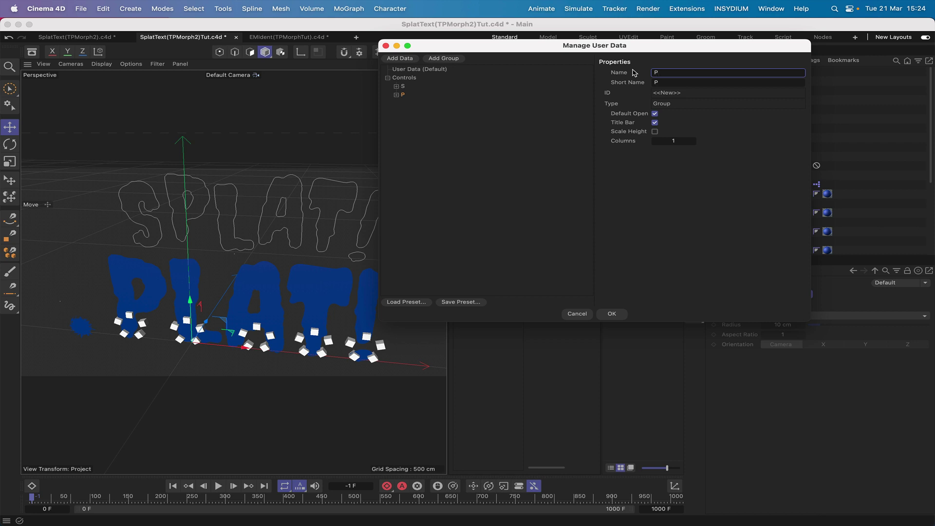
# Rename the two spline links inside the P group to P Base Spline and P Target Spline.
pyautogui.click(396, 94)
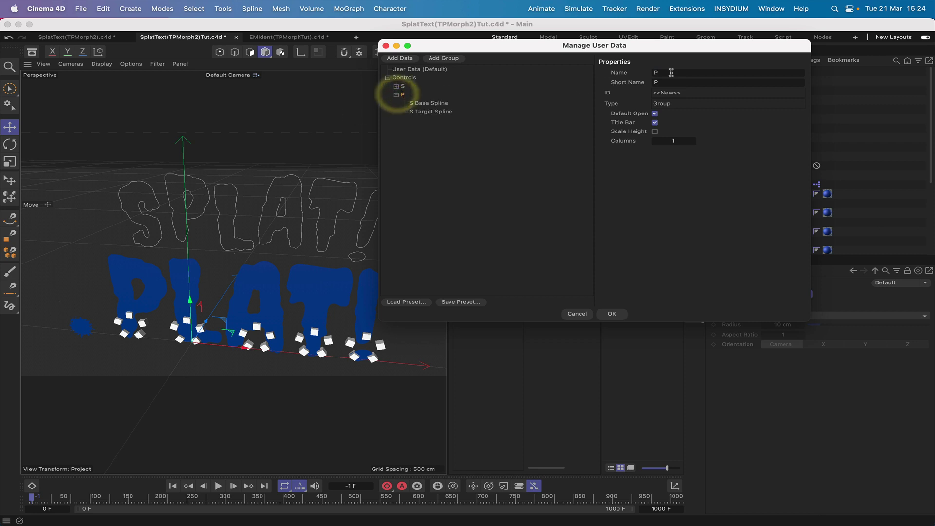
pyautogui.click(440, 103)
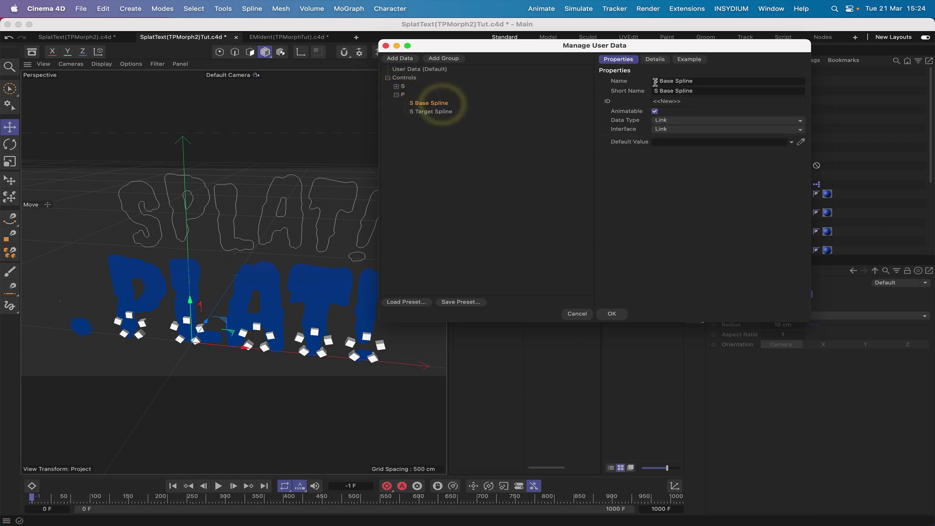
pyautogui.click(635, 83)
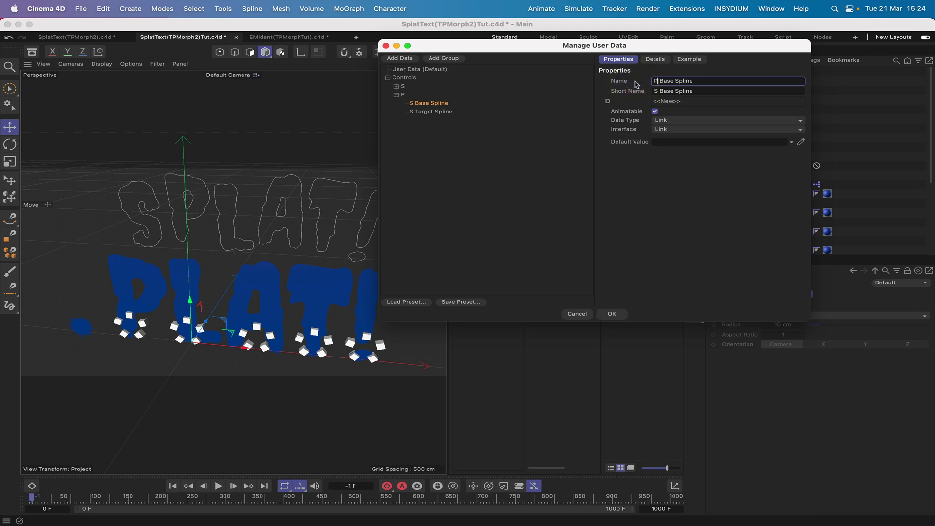
pyautogui.click(529, 100)
pyautogui.click(430, 111)
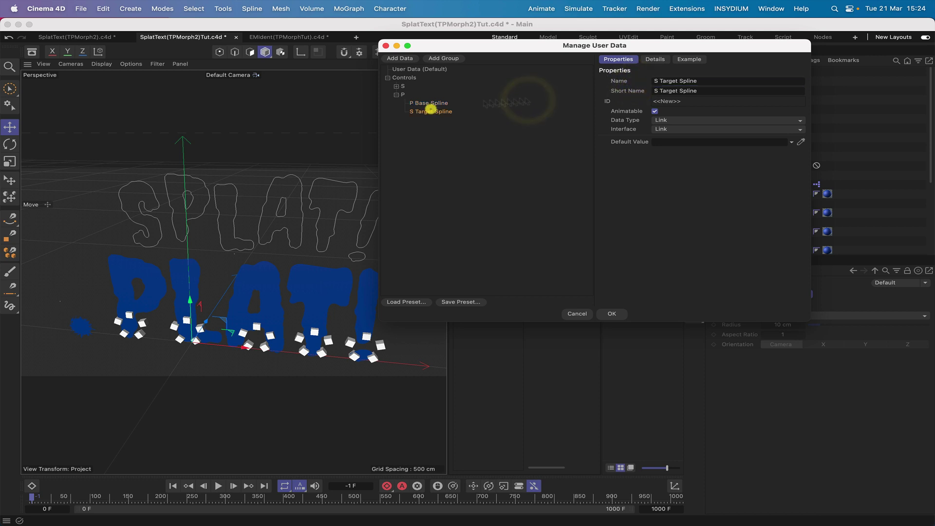
pyautogui.moveTo(659, 82); pyautogui.dragTo(643, 85)
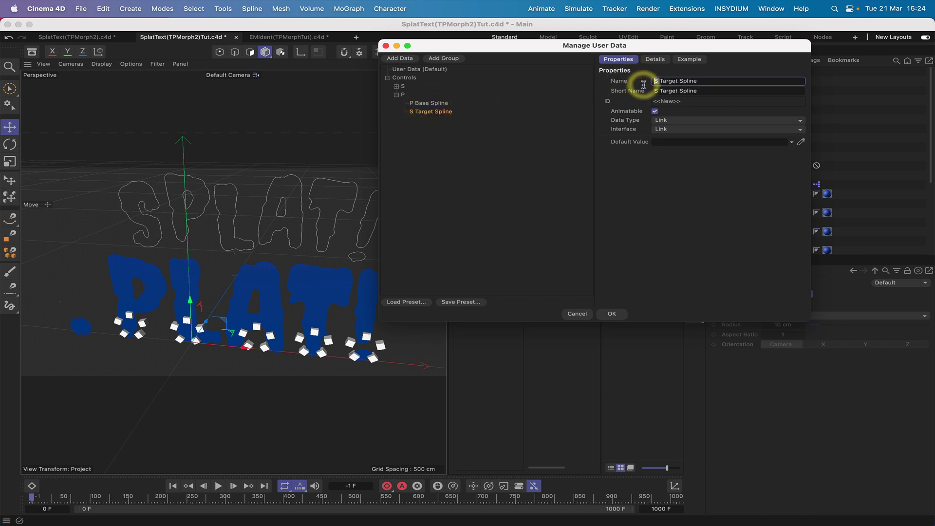
pyautogui.write('P')
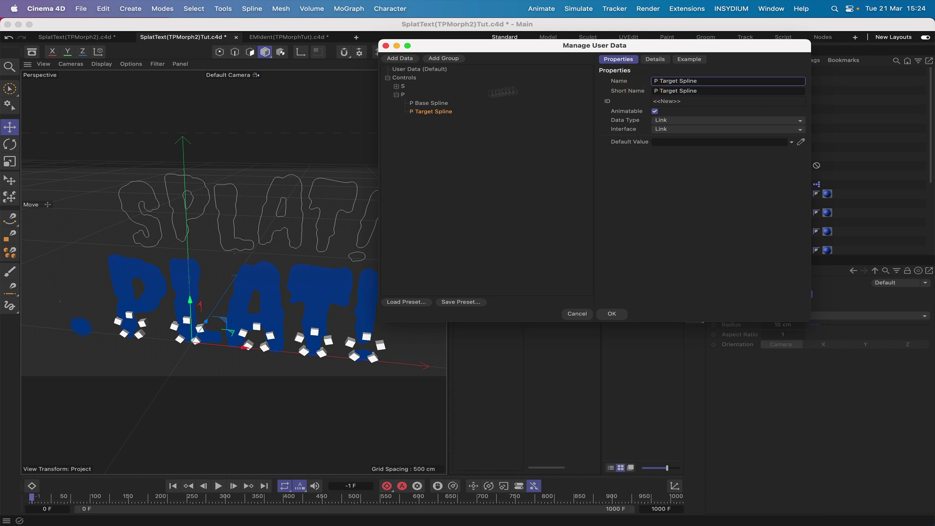
pyautogui.click(395, 95)
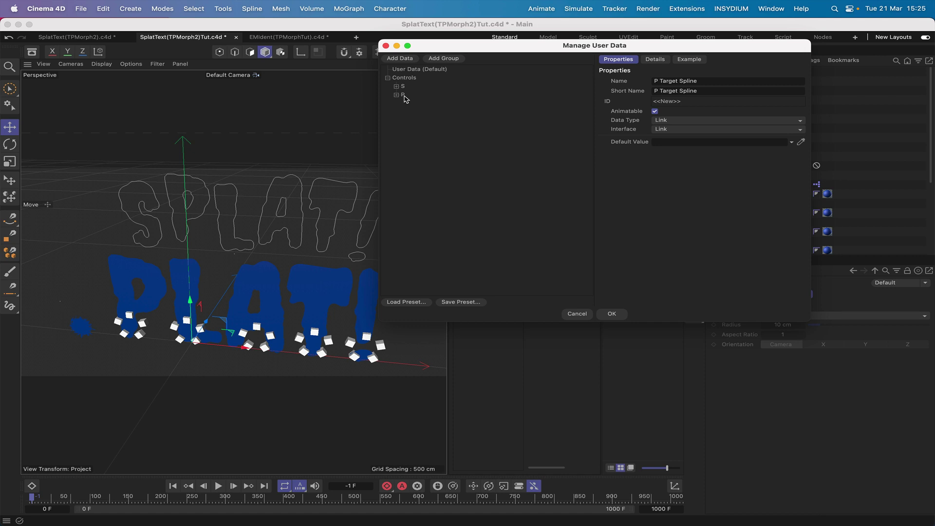
# Duplicate the letter group within Controls for the remaining letters L, A, T and !, naming the last copy !
pyautogui.keyDown('ctrl'); pyautogui.moveTo(404, 98); pyautogui.dragTo(404, 99); pyautogui.keyUp('ctrl')
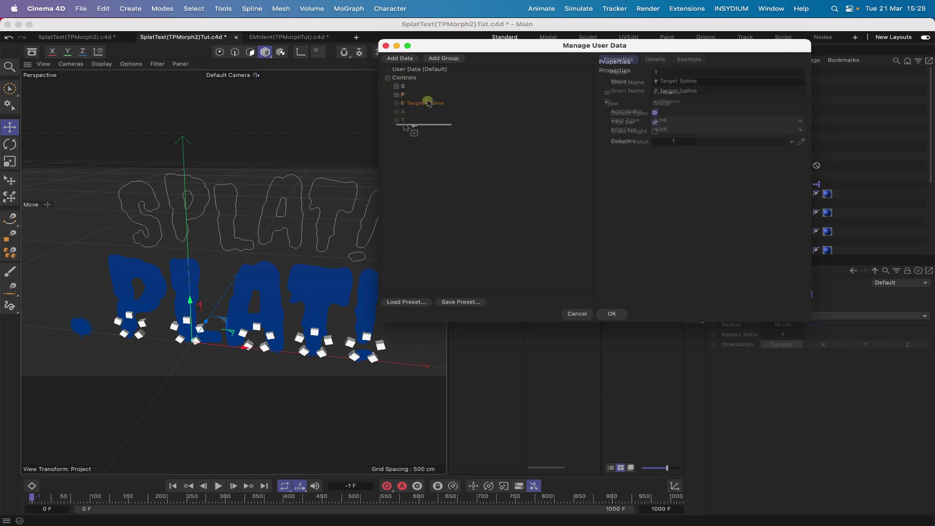
pyautogui.click(403, 120)
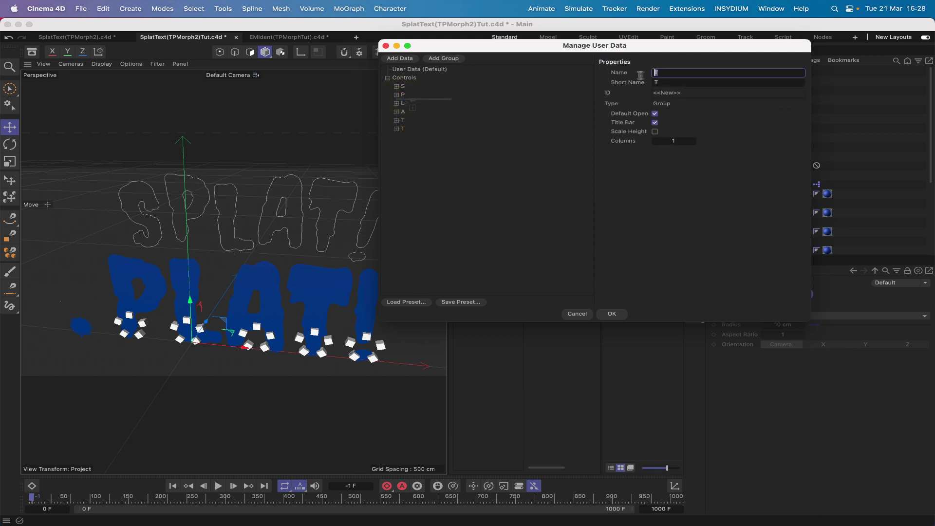
pyautogui.doubleClick(655, 72)
pyautogui.write('!')
# Rename the two spline links inside the ! group to ! Base Spline and ! Target Spline.
pyautogui.click(397, 129)
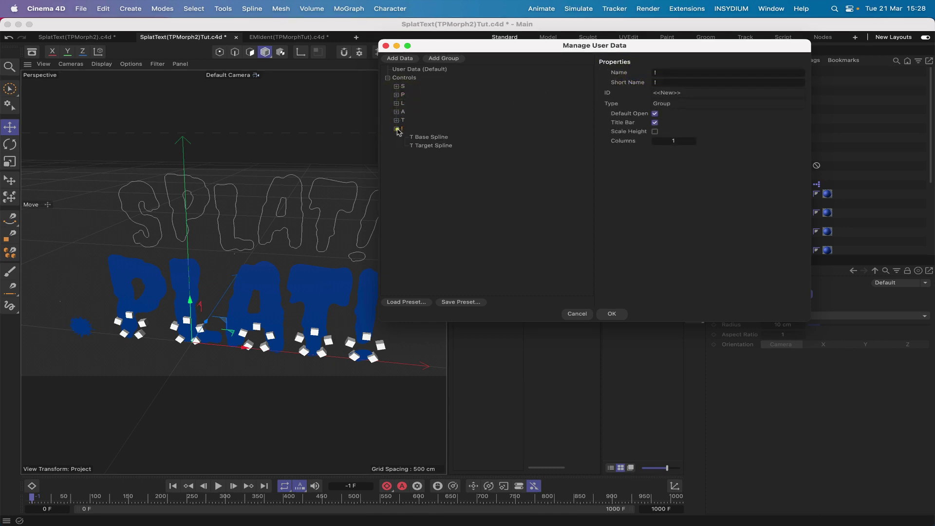
pyautogui.click(418, 138)
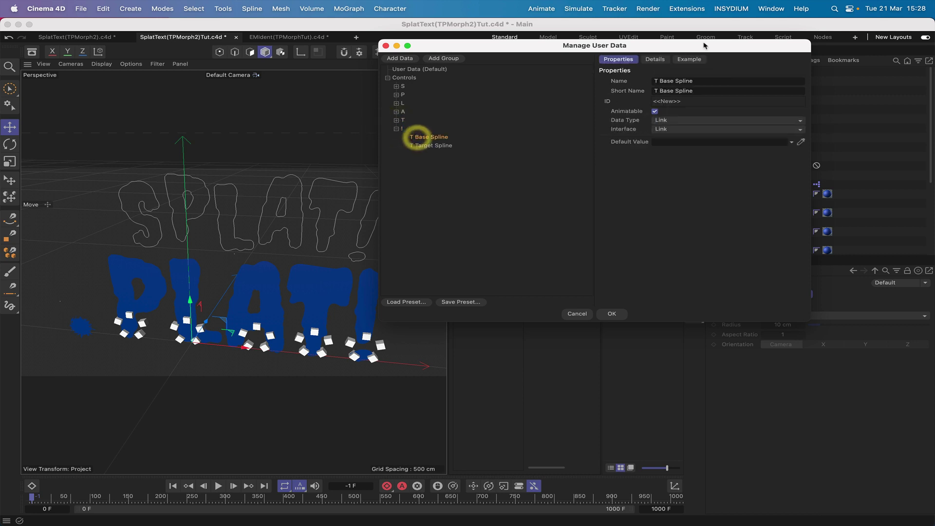
pyautogui.doubleClick(655, 81)
pyautogui.write('!')
pyautogui.click(390, 163)
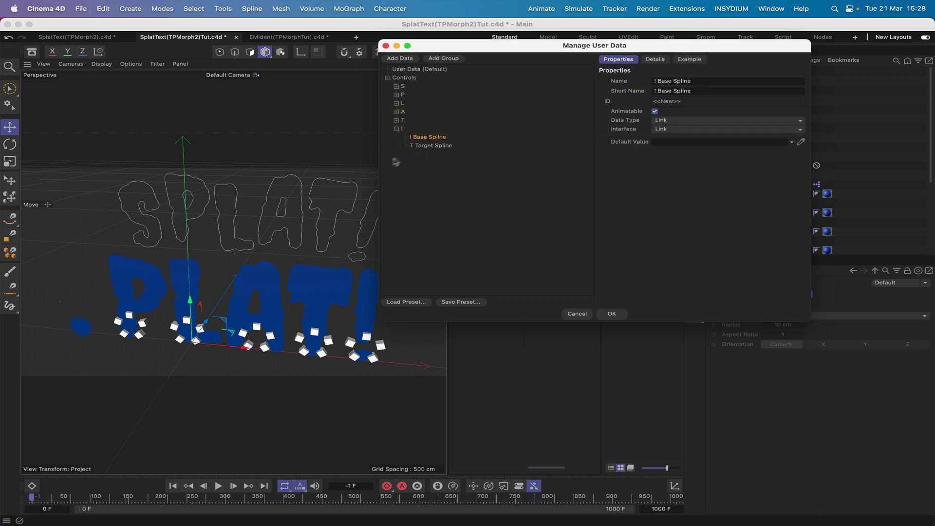
pyautogui.click(421, 146)
pyautogui.doubleClick(652, 81)
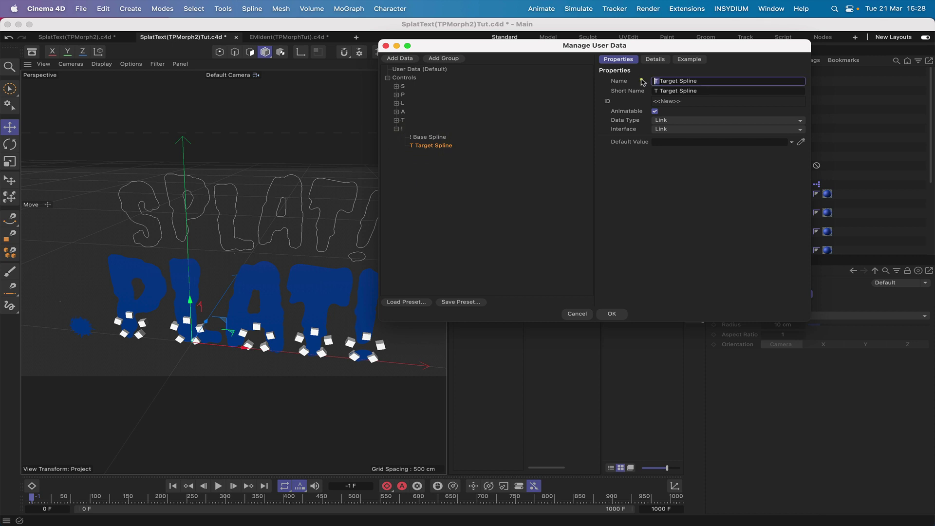
pyautogui.write('!')
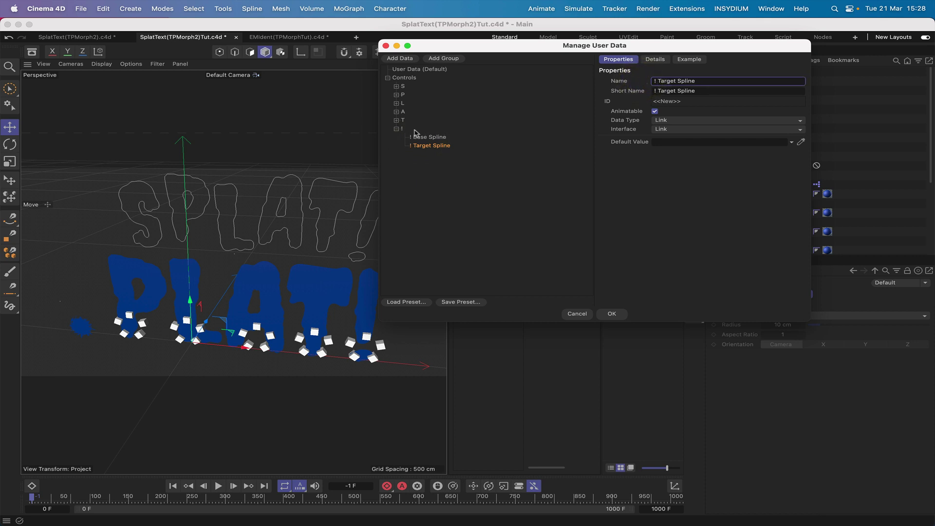
# Expand all the letter groups in Controls to check their spline links, and accept the user data.
pyautogui.click(396, 120)
pyautogui.click(396, 111)
pyautogui.click(396, 103)
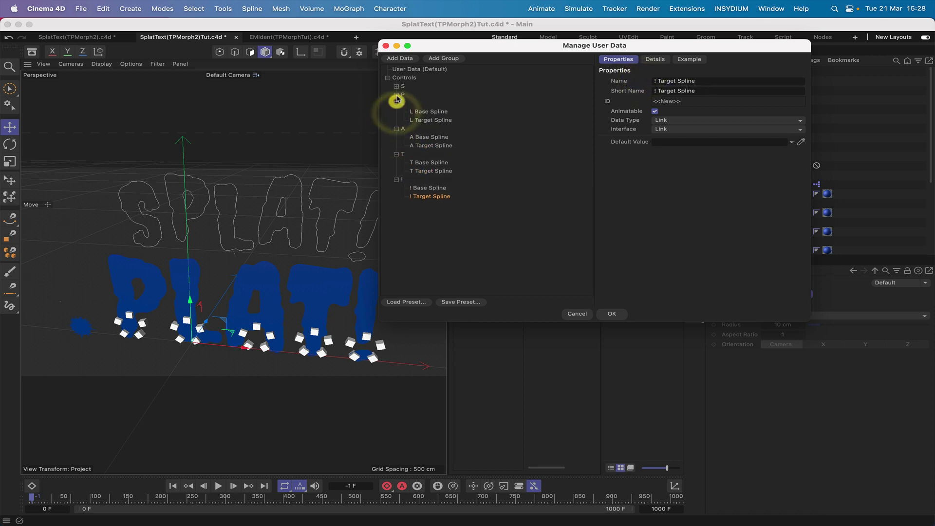
pyautogui.click(396, 94)
pyautogui.click(396, 86)
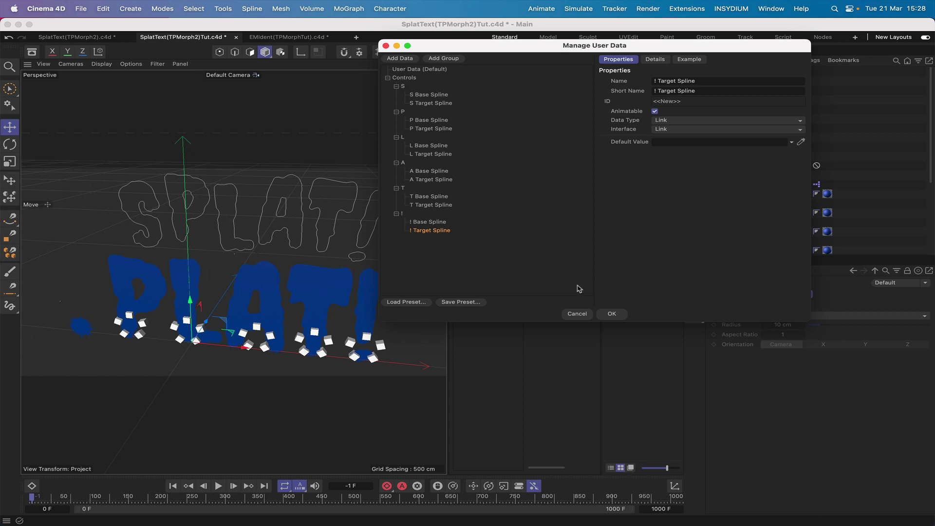
pyautogui.click(609, 314)
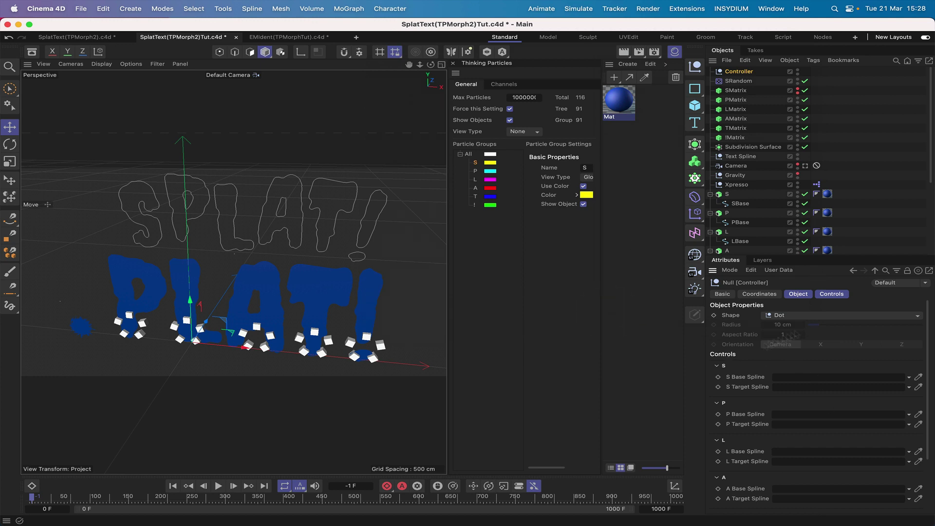
# In the Controller's Controls, link S Base Spline to the SBase object and S Target Spline to STarget.
pyautogui.click(831, 294)
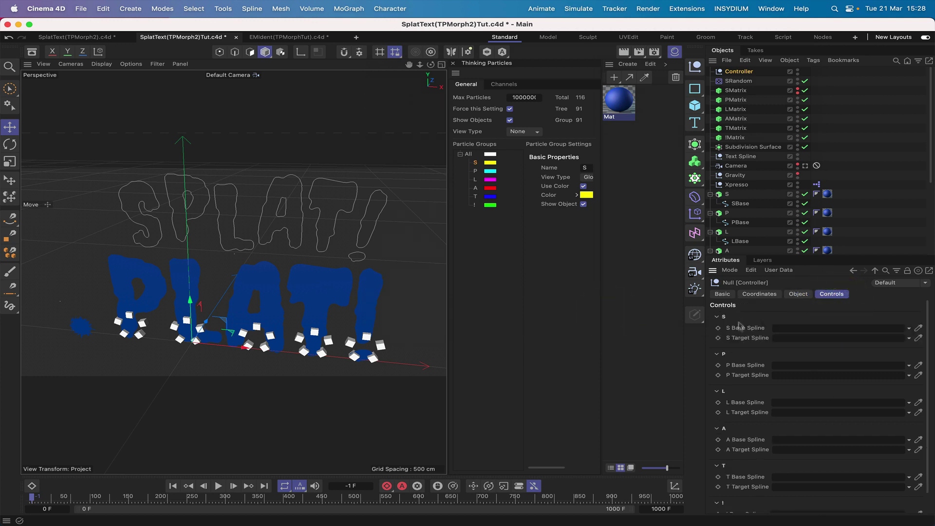
pyautogui.scroll(-1, 744, 404)
pyautogui.scroll(1, 743, 405)
pyautogui.scroll(-5, 776, 201)
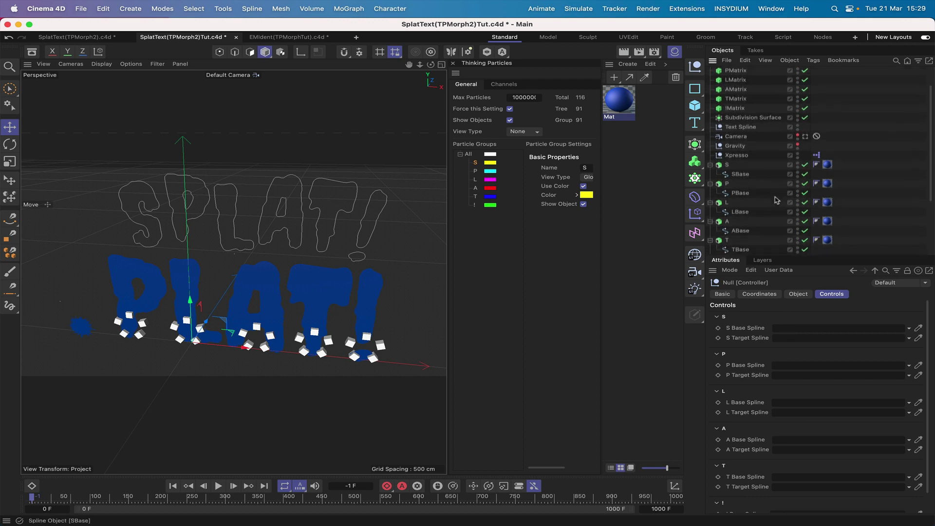
pyautogui.scroll(-3, 776, 201)
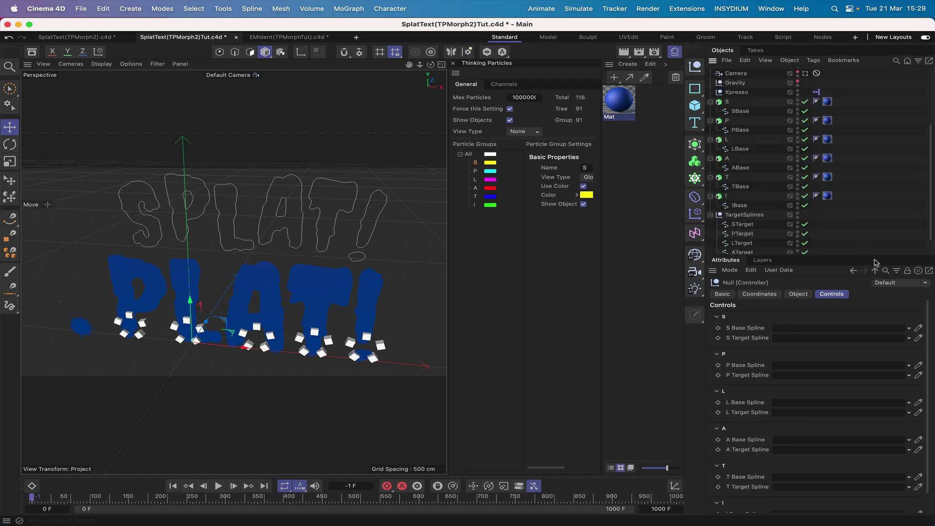
pyautogui.click(918, 327)
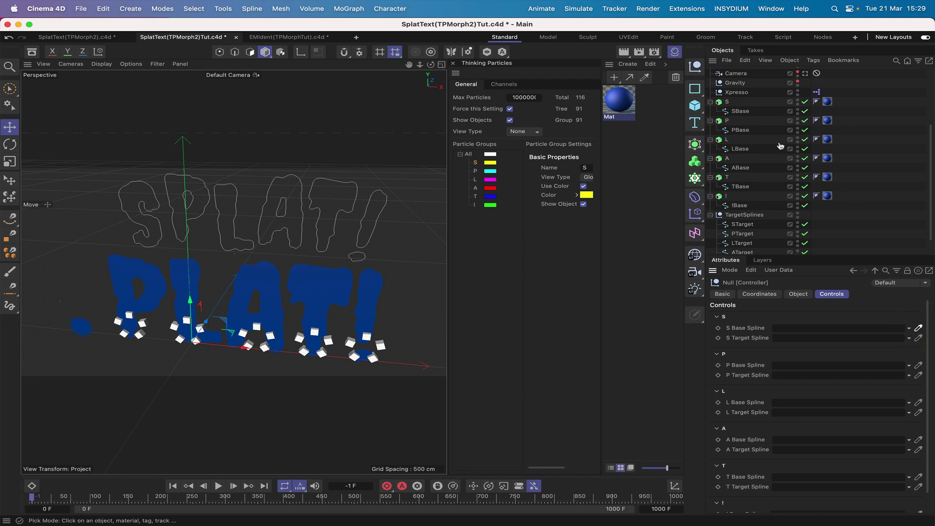
pyautogui.click(742, 112)
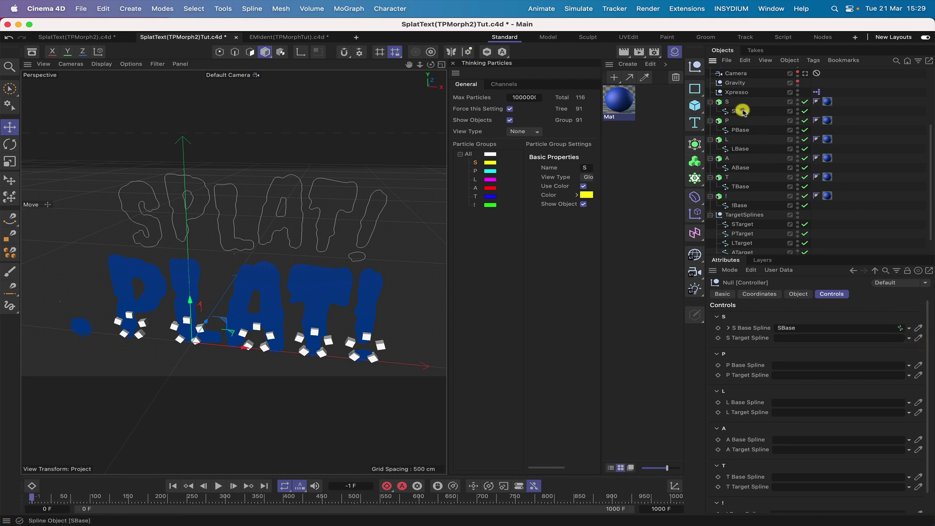
pyautogui.click(918, 339)
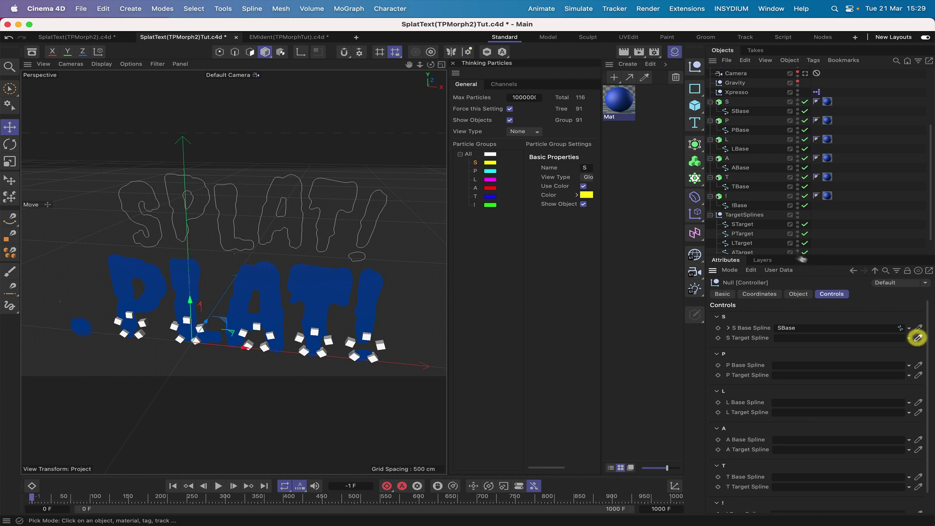
pyautogui.click(749, 225)
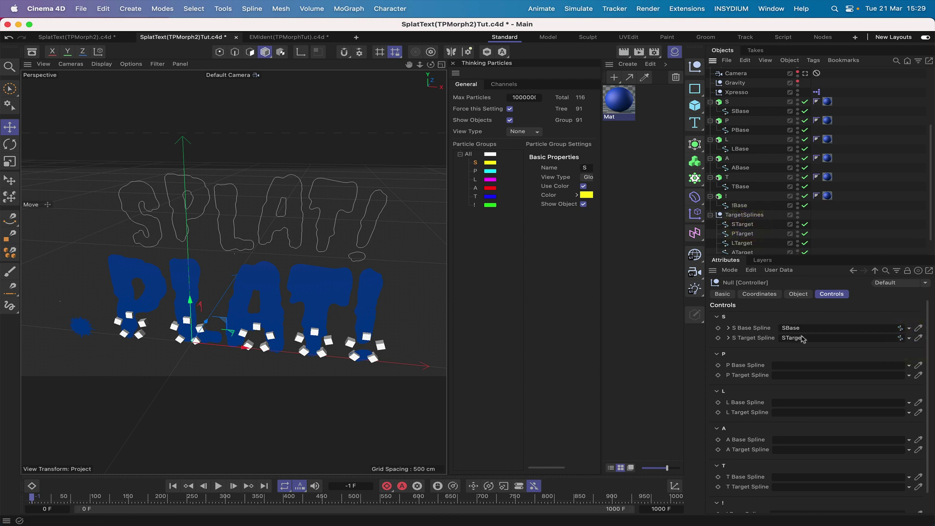
# Link the Controller's P Base Spline to the PBase object.
pyautogui.click(917, 366)
pyautogui.scroll(-2, 919, 367)
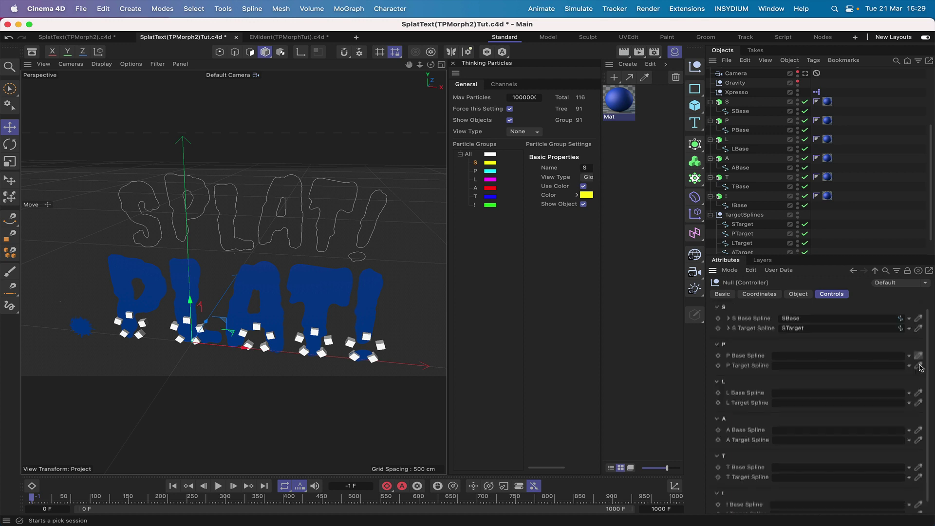
pyautogui.scroll(2, 920, 368)
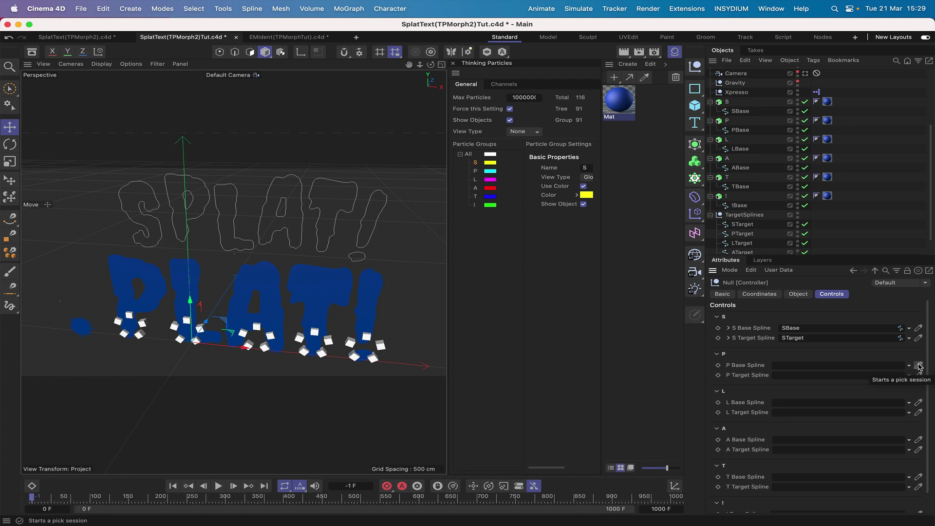
pyautogui.click(918, 365)
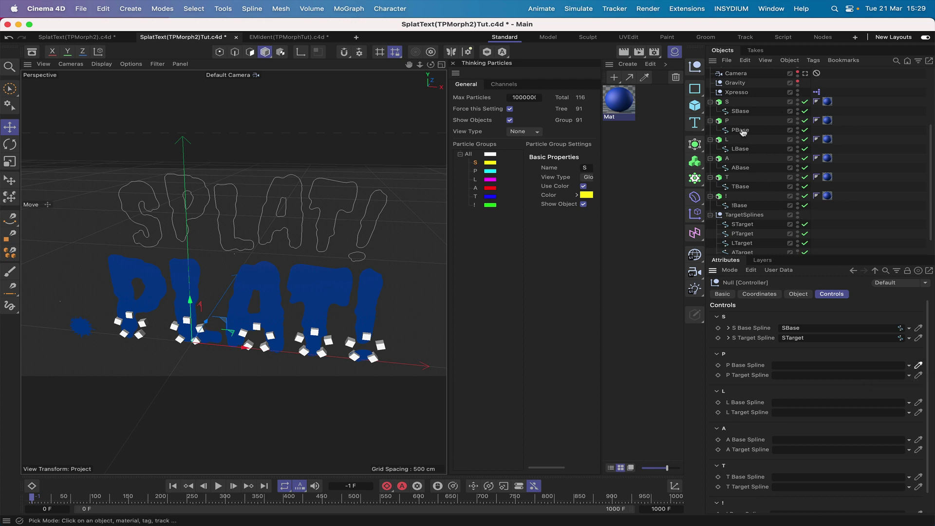
pyautogui.click(740, 129)
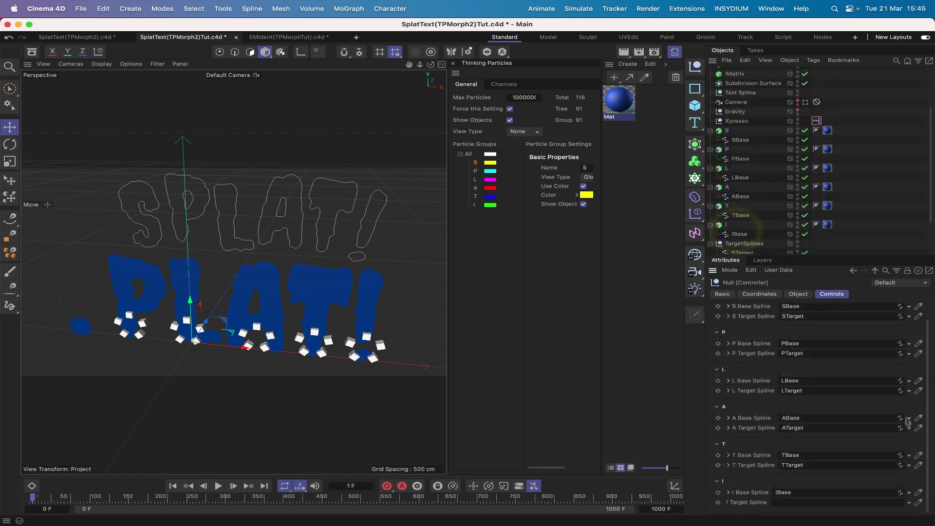
# Link the Controller's ! Target Spline to the !Target object under TargetSplines.
pyautogui.click(917, 502)
pyautogui.scroll(-3, 764, 236)
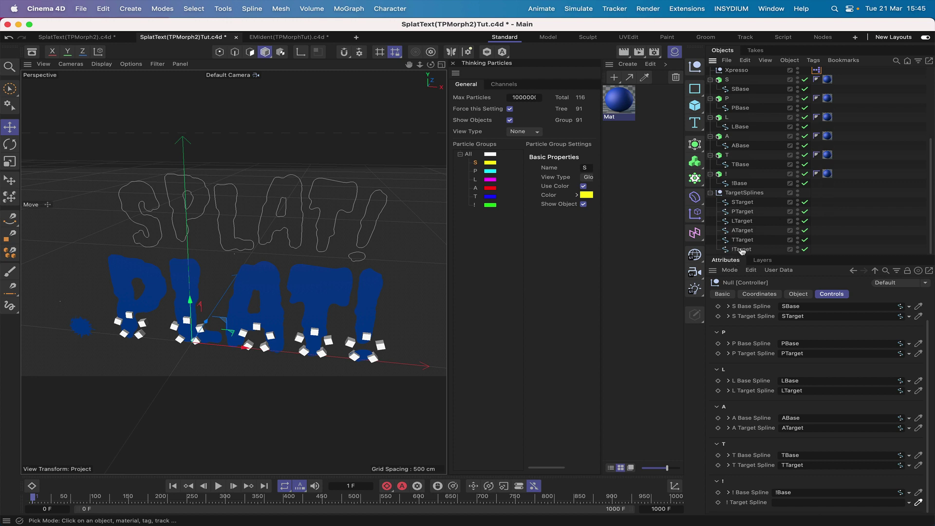
pyautogui.click(742, 249)
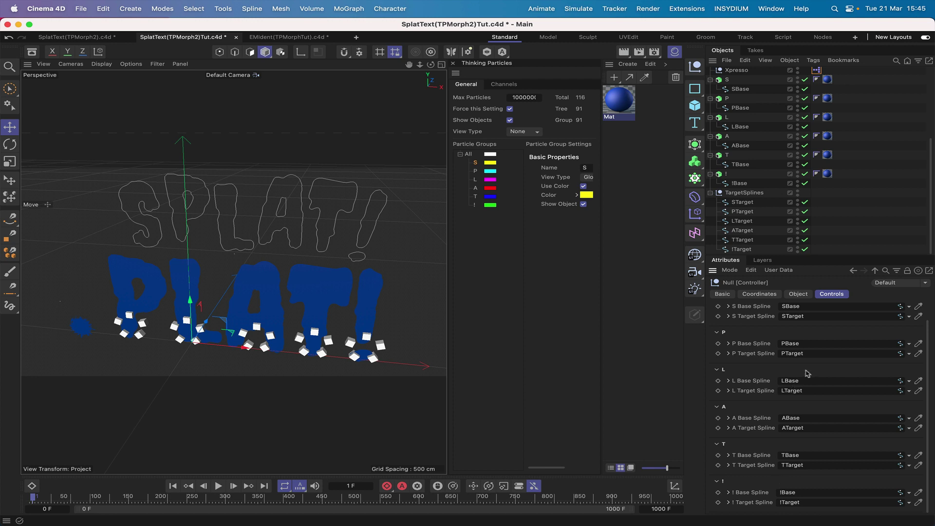
# Open the Xpresso null's node graph and delete the SBase and STarget object nodes.
pyautogui.scroll(5, 745, 195)
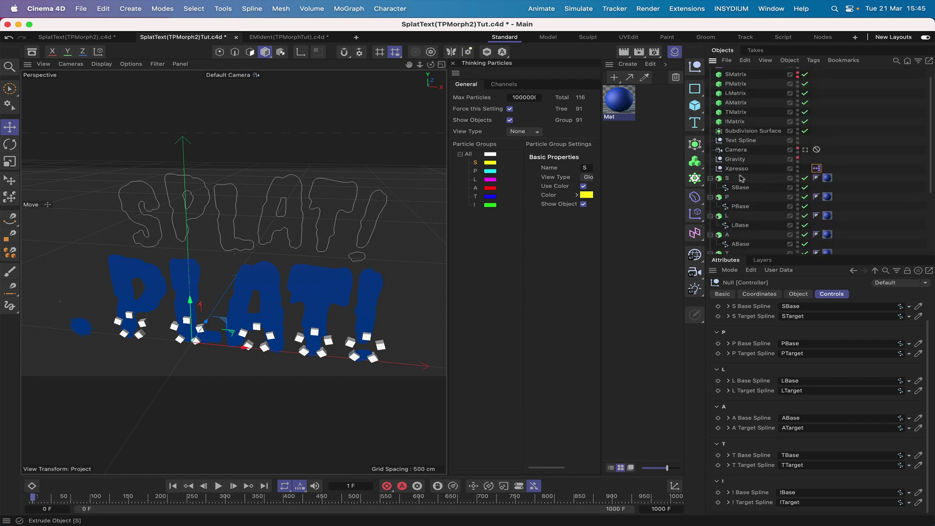
pyautogui.click(817, 168)
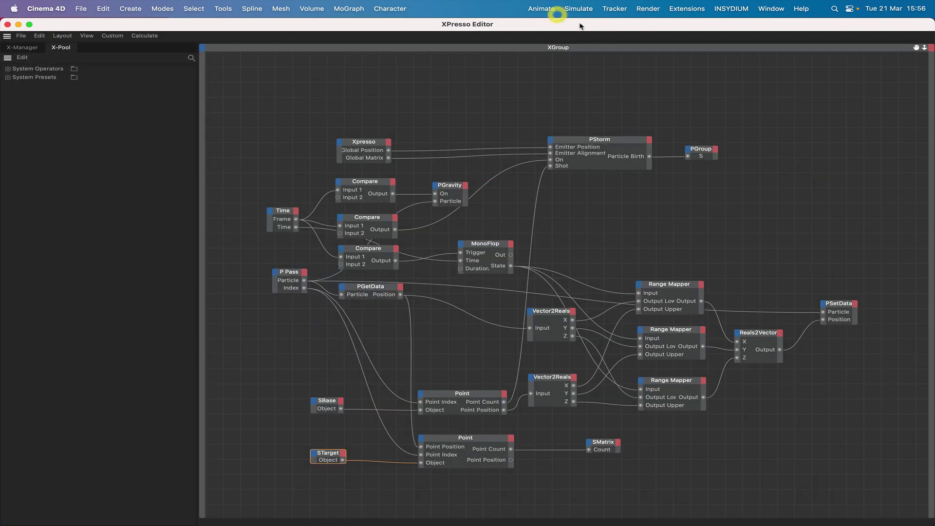
pyautogui.moveTo(579, 24); pyautogui.dragTo(423, 25)
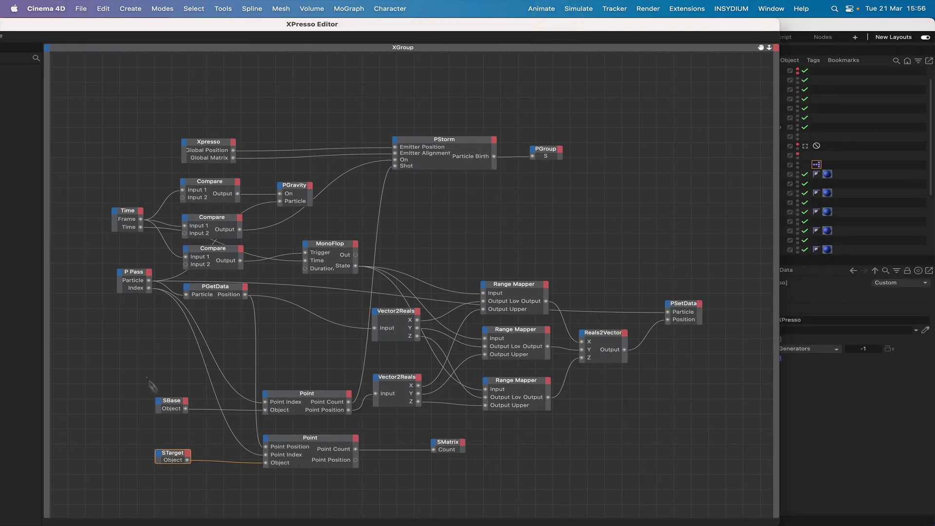
pyautogui.moveTo(148, 379); pyautogui.dragTo(185, 463)
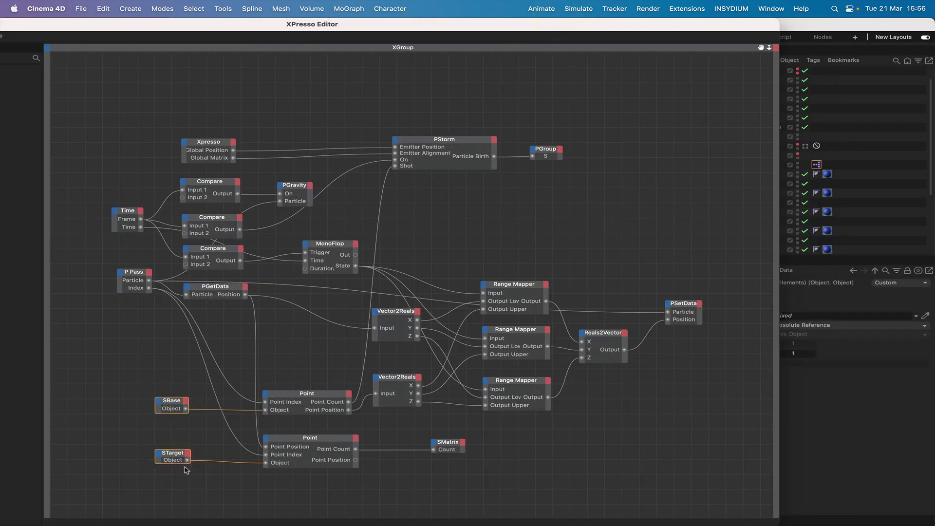
pyautogui.press('Delete')
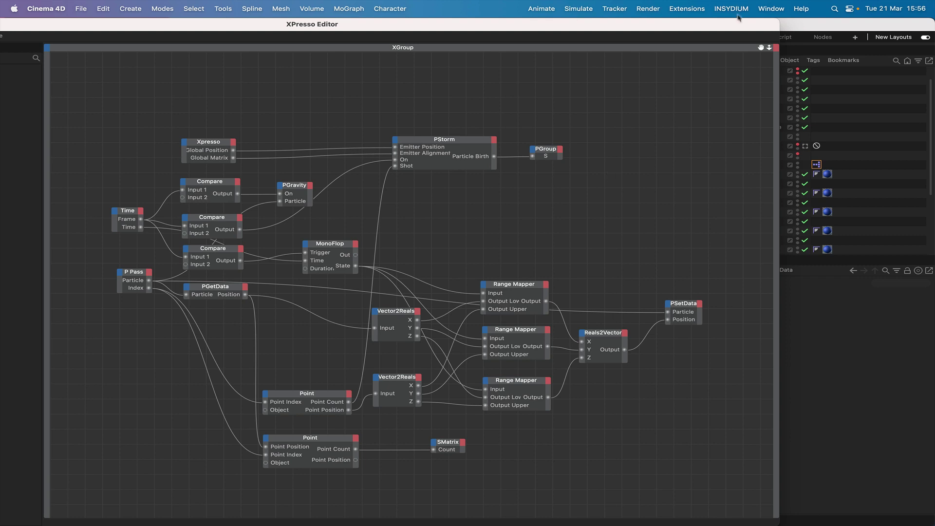
# Bring the Controller null into the XPresso graph beside the Point nodes and add an S Target Spline output port to it.
pyautogui.moveTo(737, 18); pyautogui.dragTo(673, 20)
pyautogui.click(770, 86)
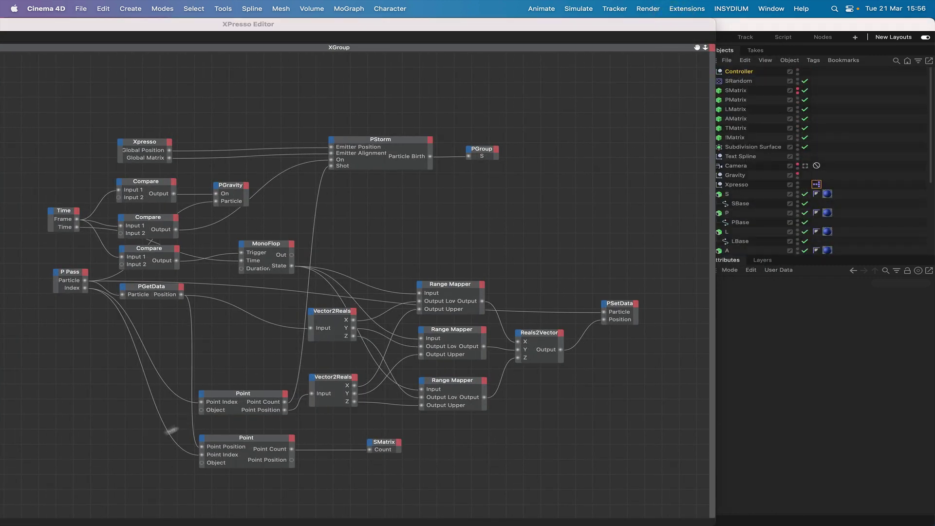
pyautogui.moveTo(112, 431); pyautogui.dragTo(110, 427)
pyautogui.click(121, 423)
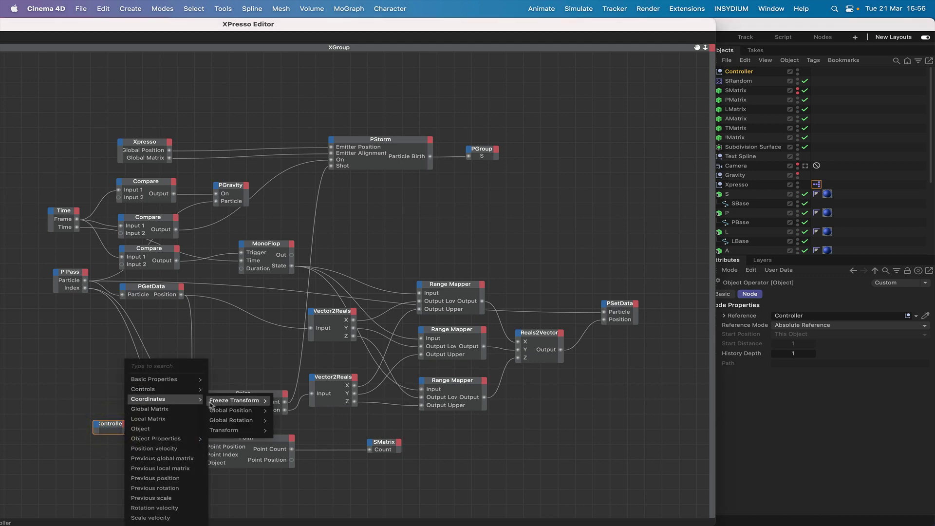
pyautogui.moveTo(204, 384)
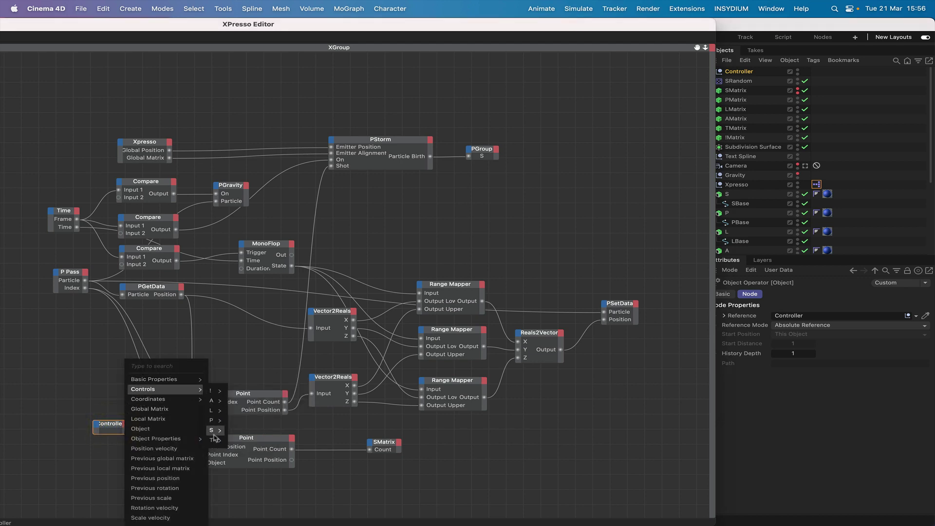
pyautogui.moveTo(212, 432)
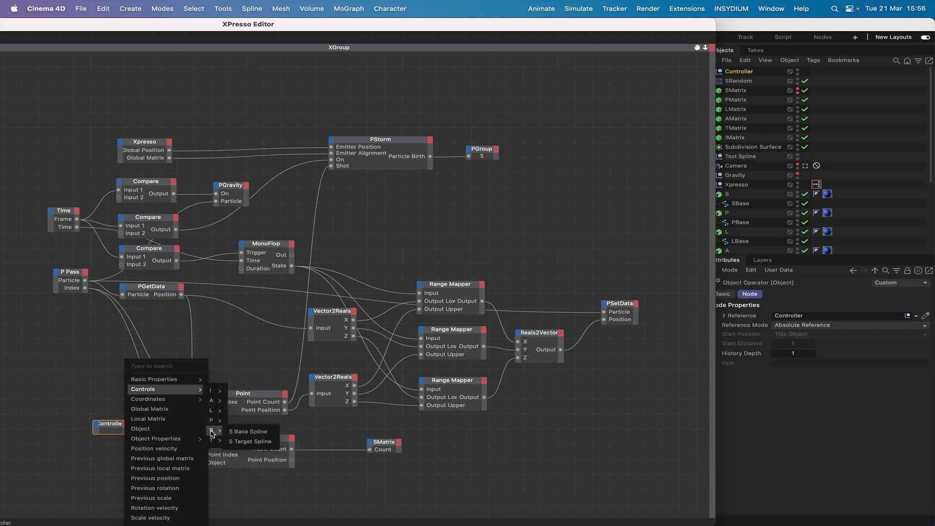
pyautogui.click(241, 441)
# Add an S Base Spline output port to the Controller node.
pyautogui.click(125, 426)
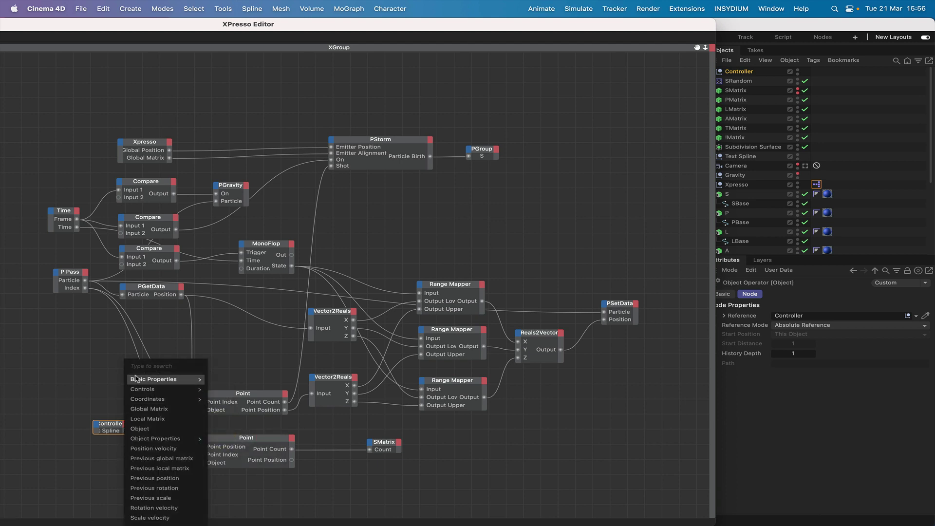
pyautogui.moveTo(141, 390)
pyautogui.moveTo(213, 429)
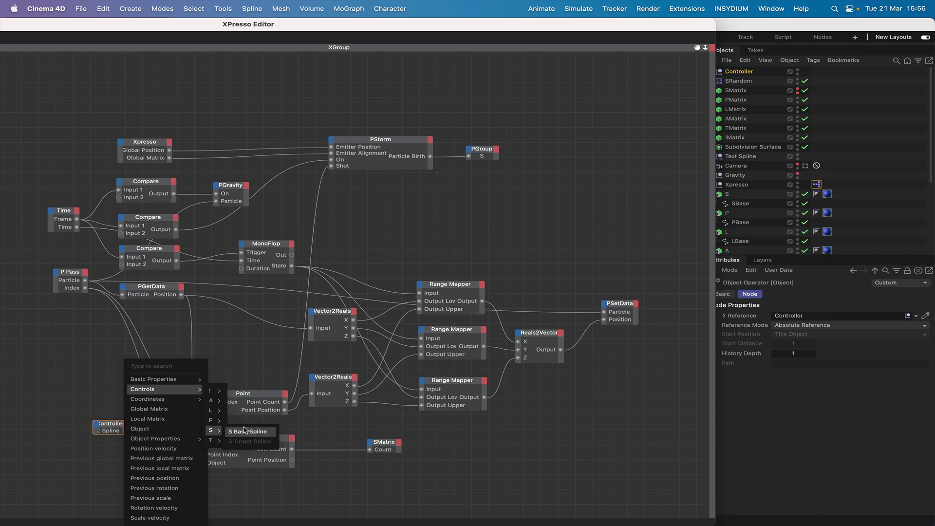
# Add an S Base Spline output to the Controller node, and wire its target and base splines into the upper and lower Point nodes' Object inputs.
pyautogui.click(246, 427)
pyautogui.click(124, 428)
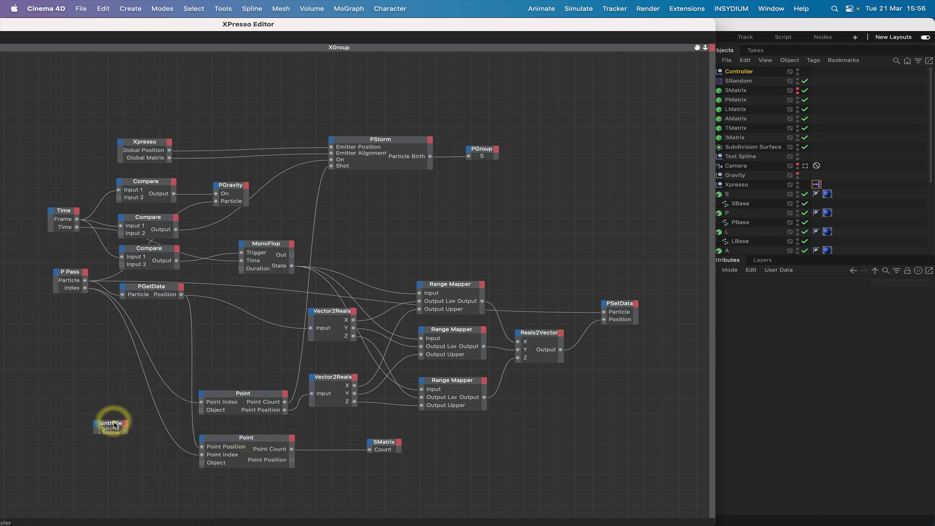
pyautogui.moveTo(124, 426); pyautogui.dragTo(122, 426)
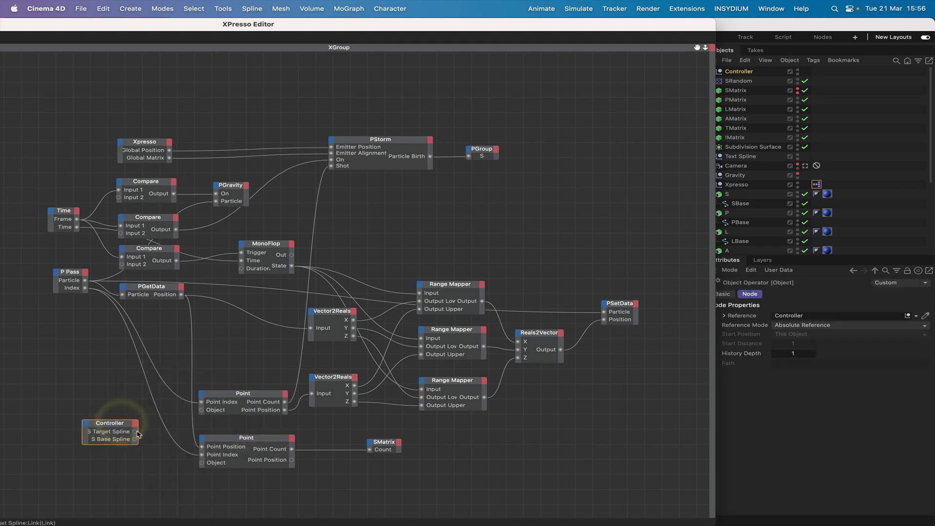
pyautogui.moveTo(202, 413); pyautogui.dragTo(201, 410)
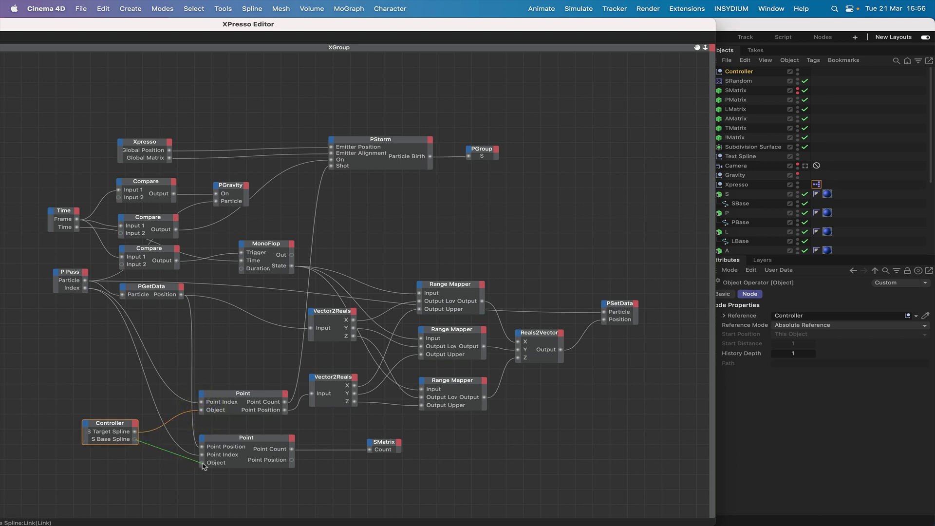
pyautogui.click(116, 428)
# Play the animation from the start to check the S letter, and rewind it before returning to the XPresso Editor.
pyautogui.moveTo(459, 24); pyautogui.dragTo(479, 497)
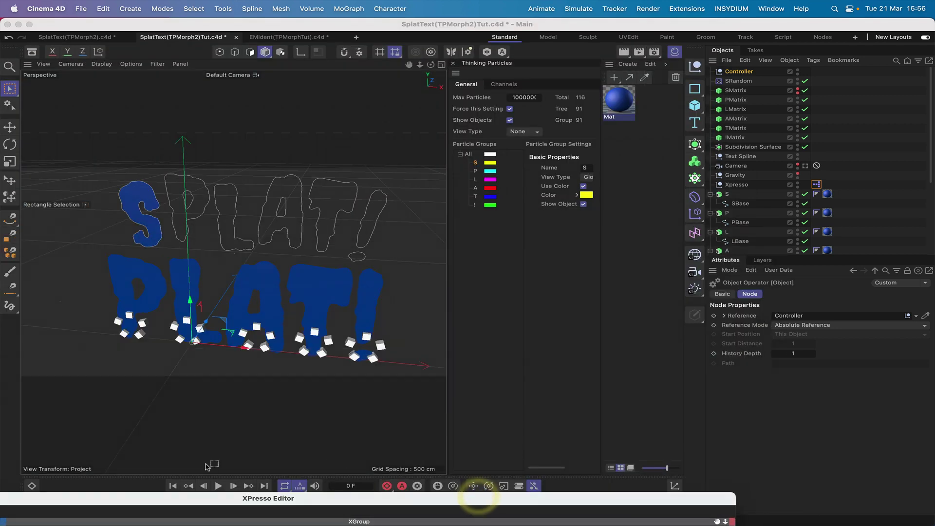
pyautogui.click(173, 486)
pyautogui.click(218, 485)
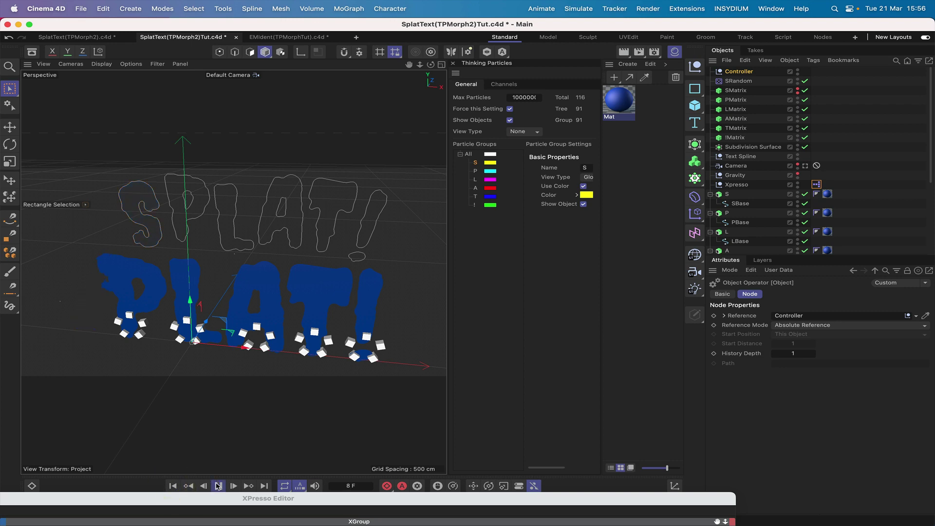
pyautogui.click(217, 486)
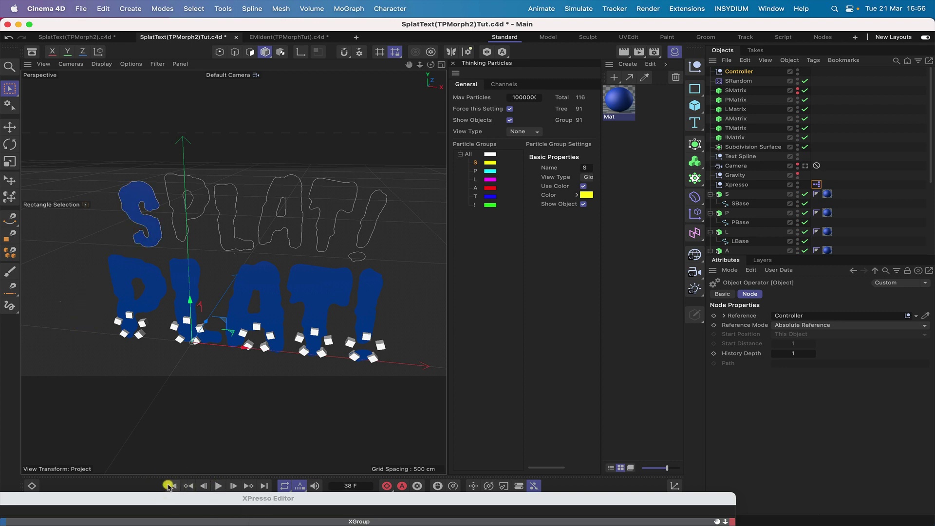
pyautogui.click(174, 486)
pyautogui.click(233, 485)
pyautogui.moveTo(252, 500); pyautogui.dragTo(267, 23)
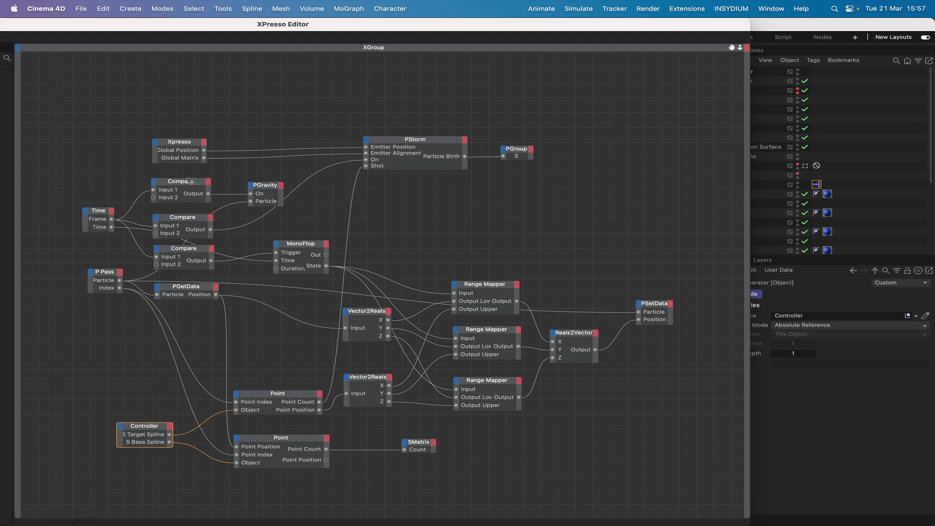
# Rearrange the graph with the emitter, Compare and MonoFlop nodes higher up and the gravity Compare and PGravity pair just above PGetData.
pyautogui.moveTo(164, 175); pyautogui.dragTo(279, 202)
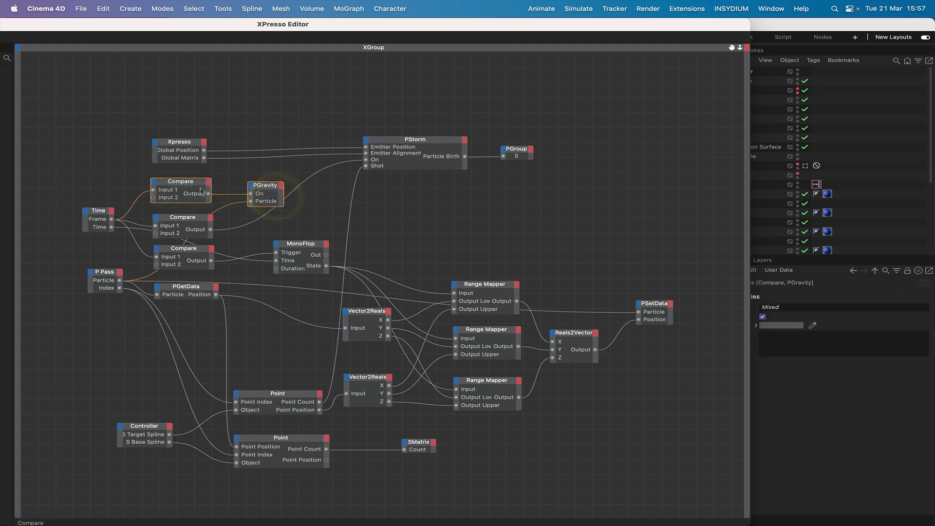
pyautogui.moveTo(201, 187); pyautogui.dragTo(200, 329)
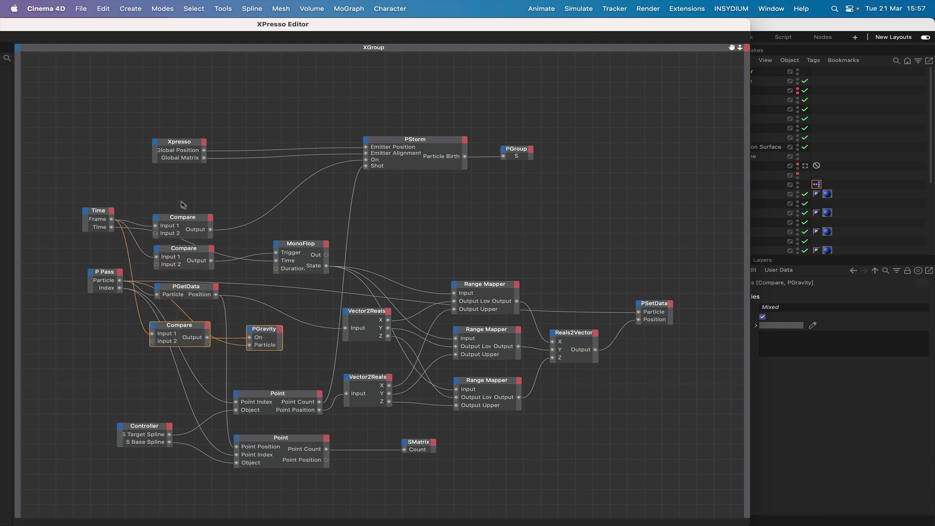
pyautogui.moveTo(172, 192); pyautogui.dragTo(310, 200)
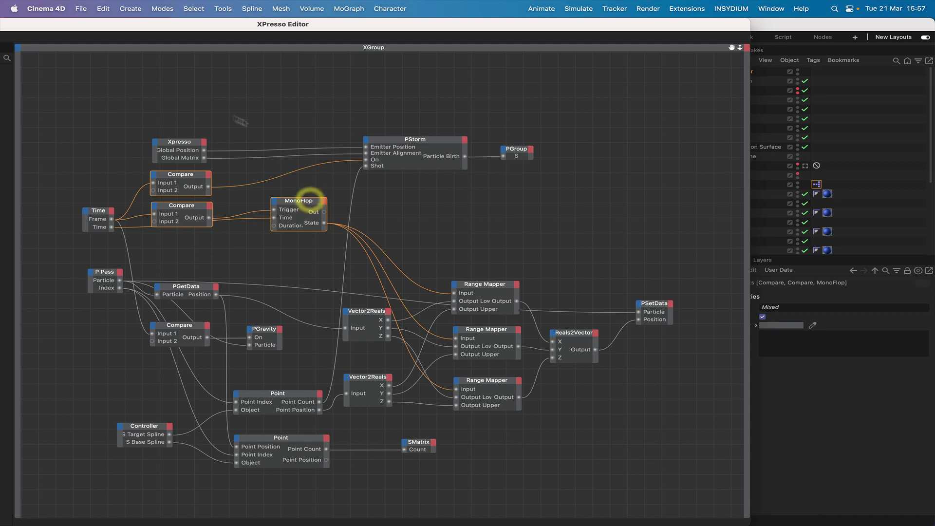
pyautogui.moveTo(157, 115); pyautogui.dragTo(518, 226)
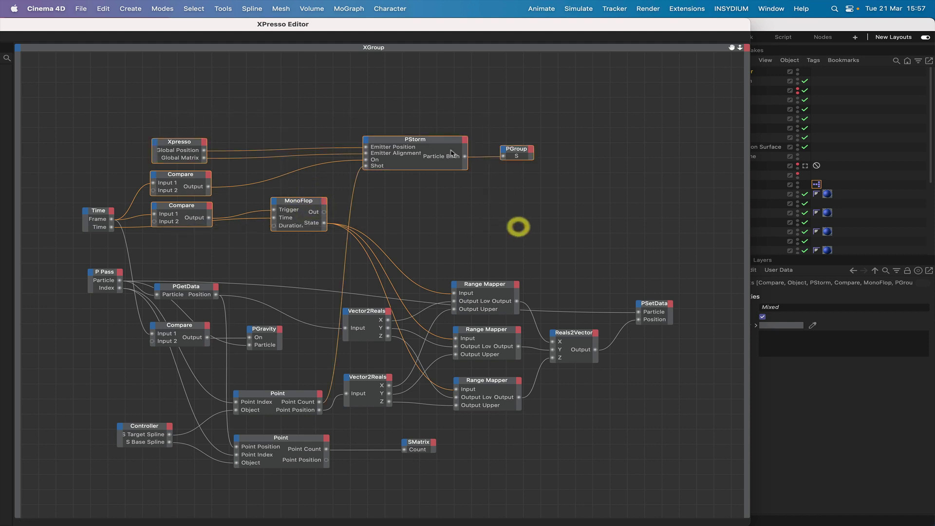
pyautogui.moveTo(437, 142); pyautogui.dragTo(505, 109)
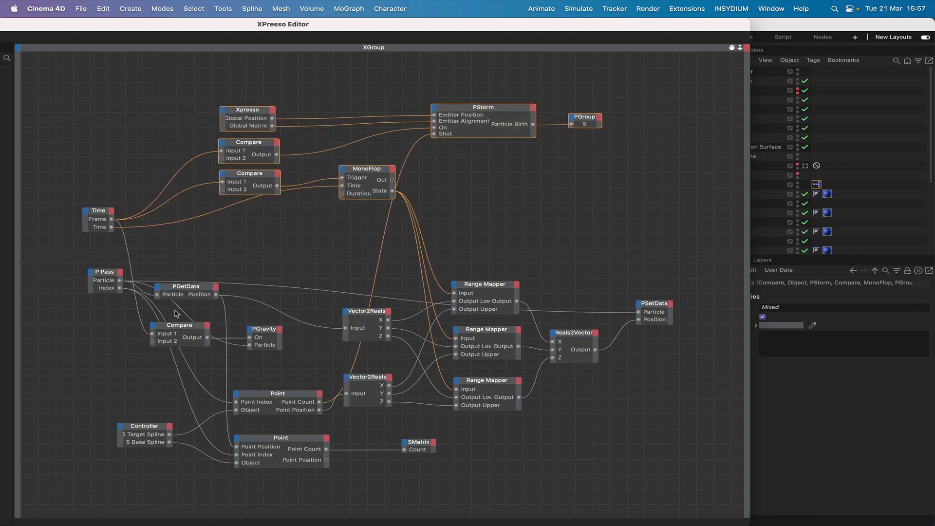
pyautogui.moveTo(175, 310); pyautogui.dragTo(288, 236)
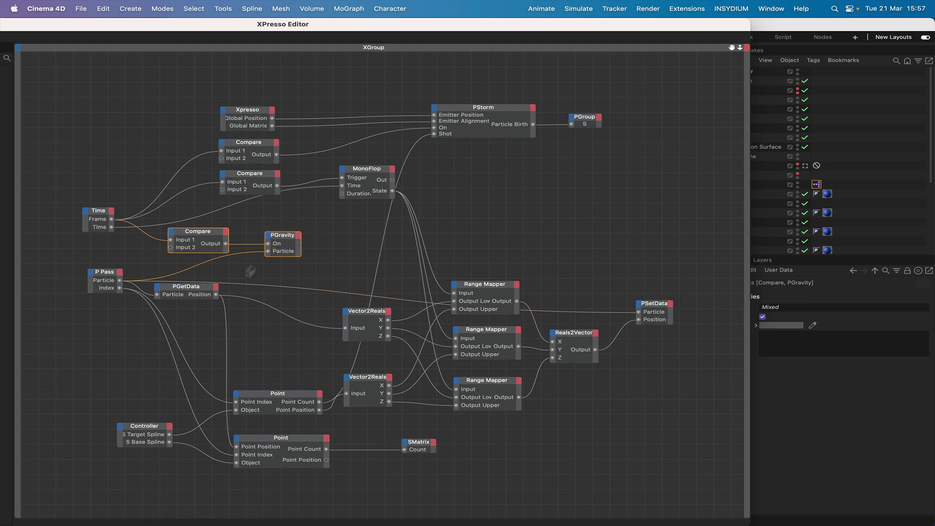
# Add Mass Dependence and Strength inputs to the PGravity node and expand the node to show all its ports.
pyautogui.click(268, 238)
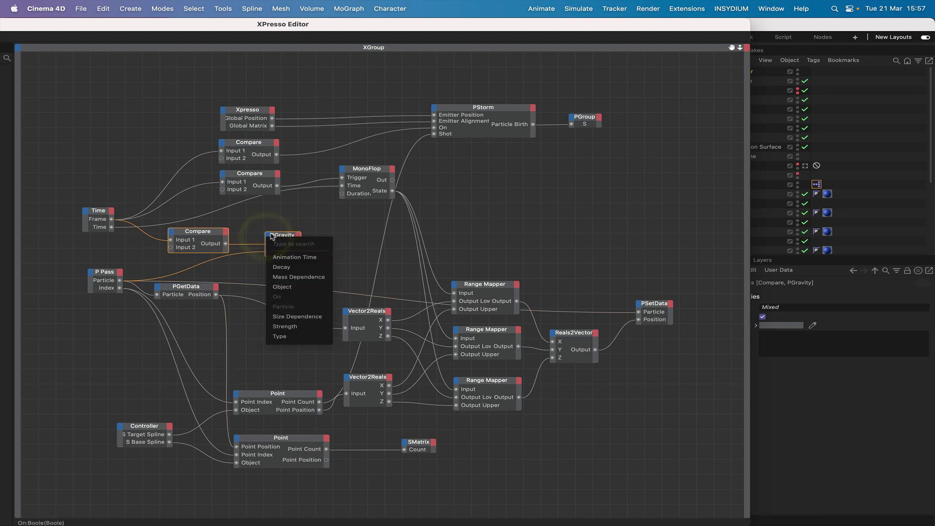
pyautogui.click(273, 277)
pyautogui.click(267, 238)
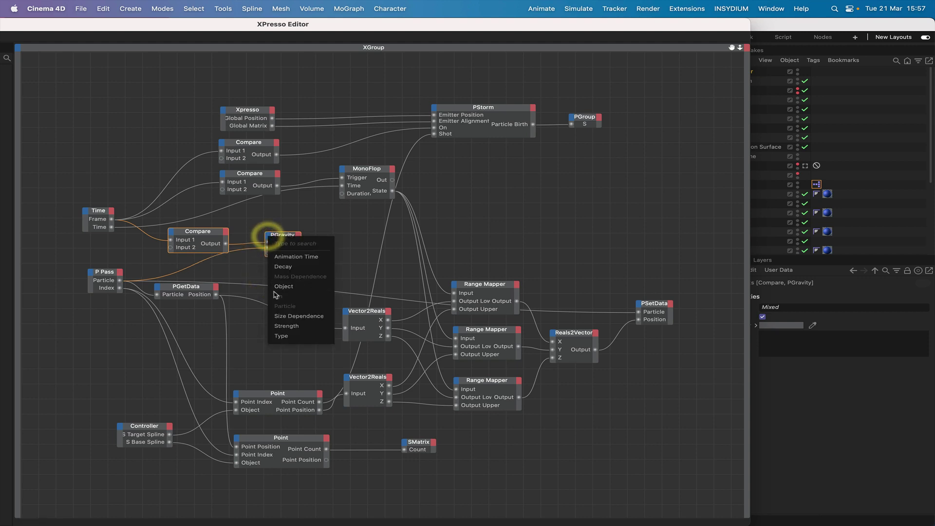
pyautogui.click(285, 325)
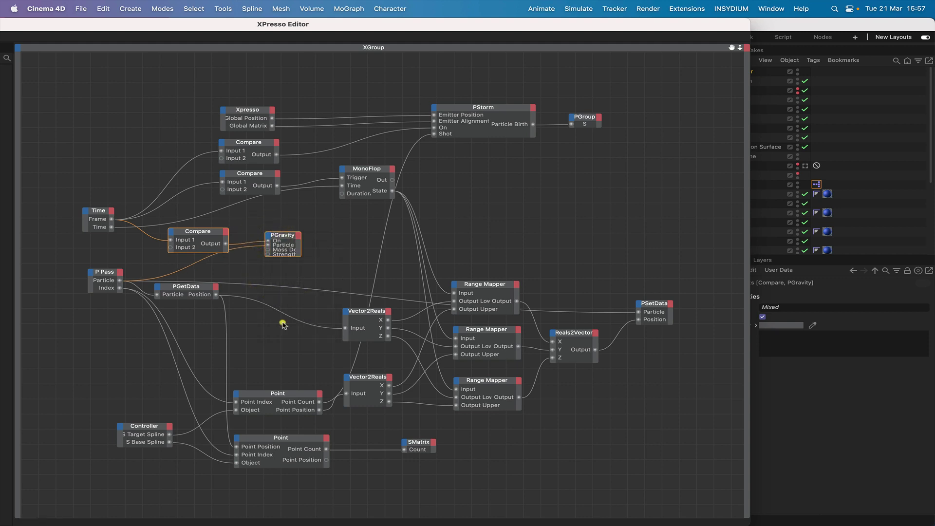
pyautogui.doubleClick(283, 237)
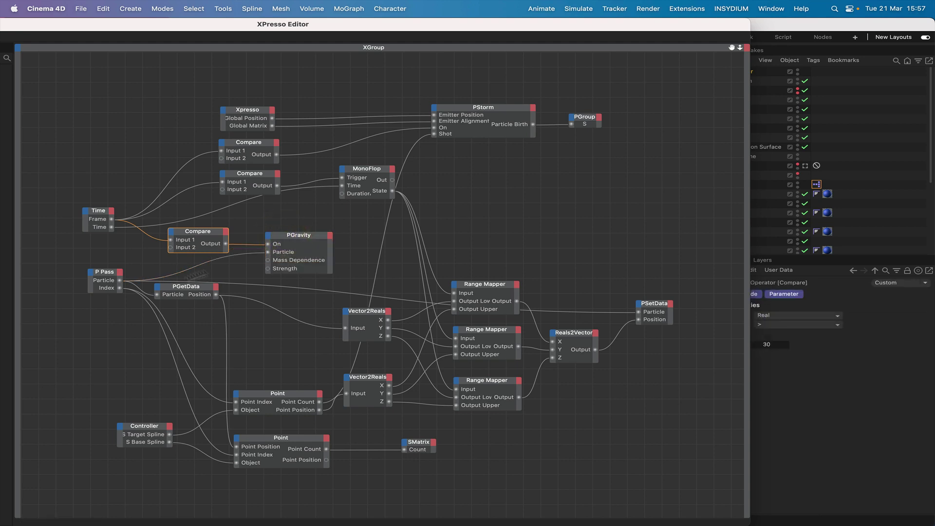
# Add a Thinking Particles PMass node to the empty area below the P Pass node.
pyautogui.rightClick(126, 336)
pyautogui.moveTo(156, 353)
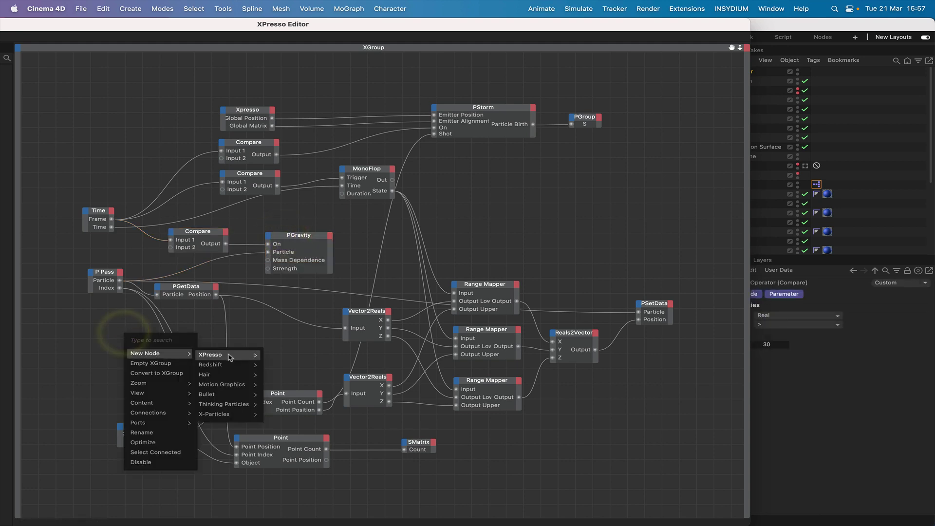
pyautogui.moveTo(219, 354)
pyautogui.moveTo(265, 361)
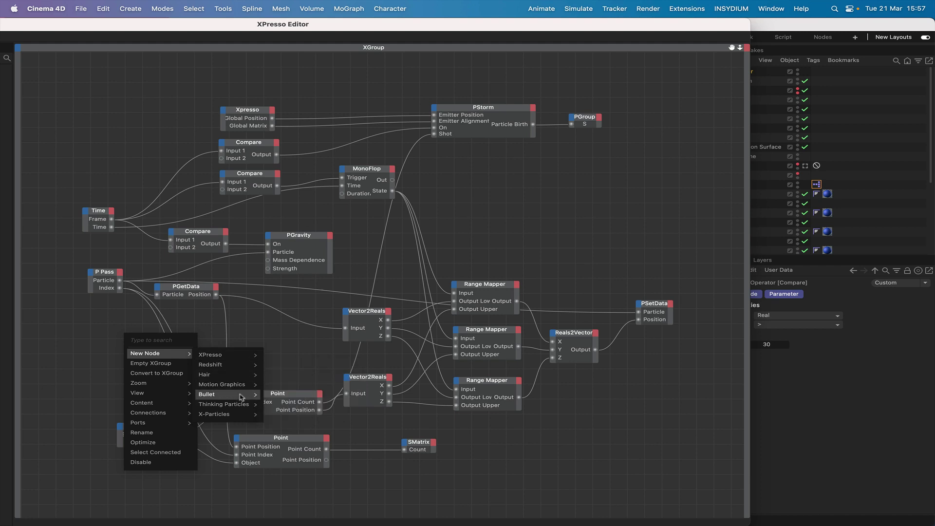
pyautogui.moveTo(223, 404)
pyautogui.moveTo(282, 407)
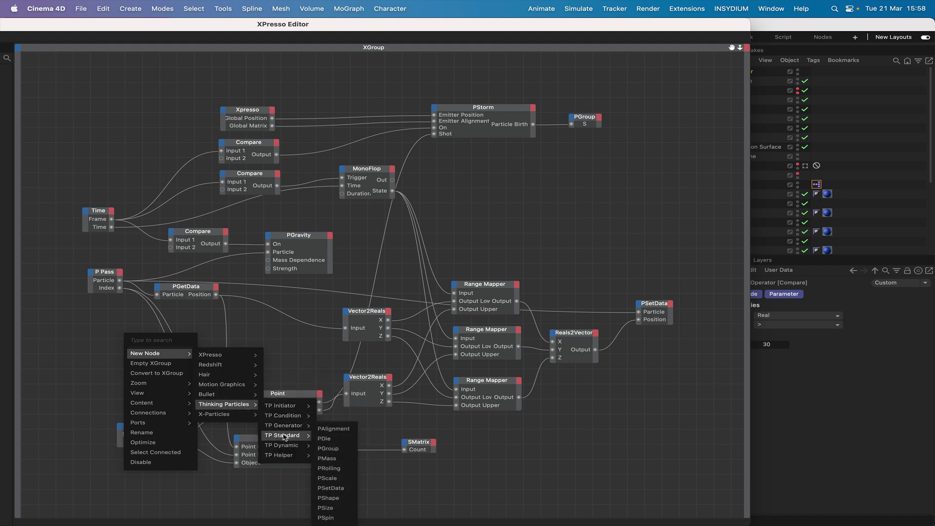
pyautogui.moveTo(292, 445)
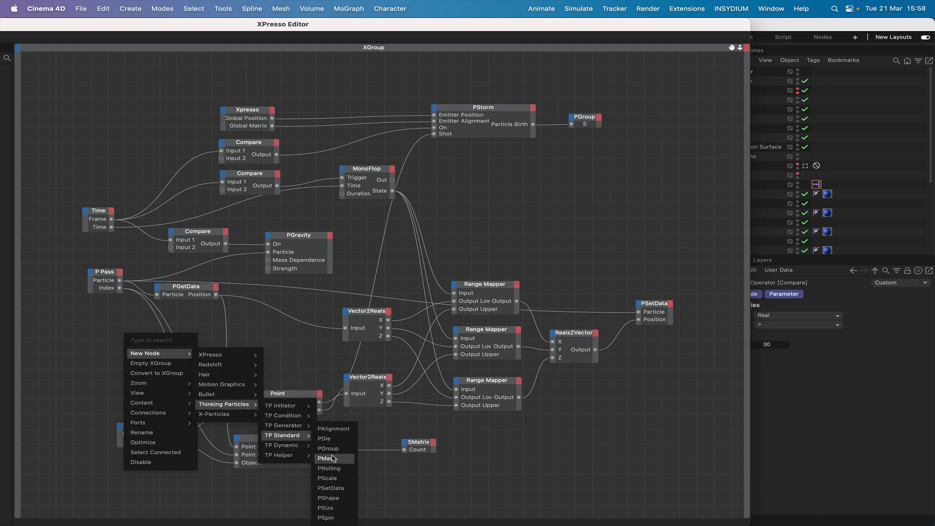
pyautogui.click(332, 458)
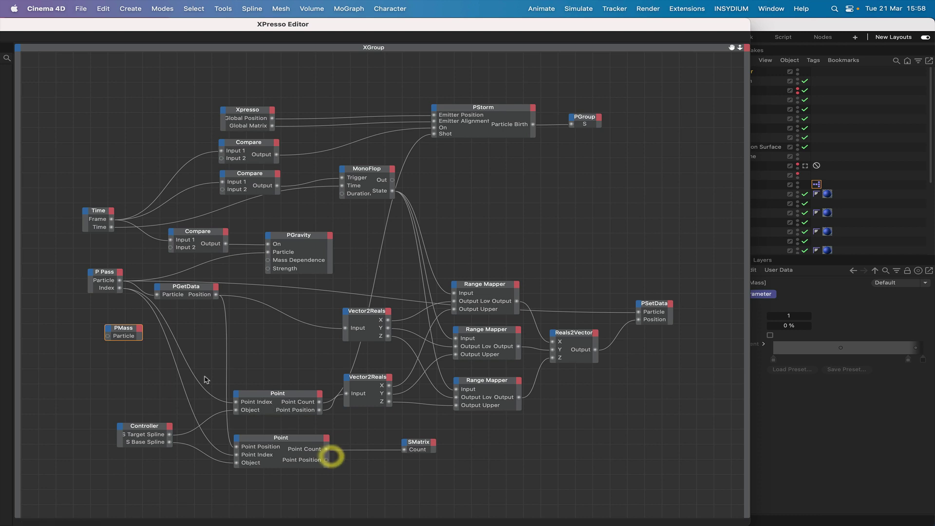
# Place the PMass node beneath PGetData and connect P Pass's Particle output to its Particle input.
pyautogui.click(134, 324)
pyautogui.click(128, 326)
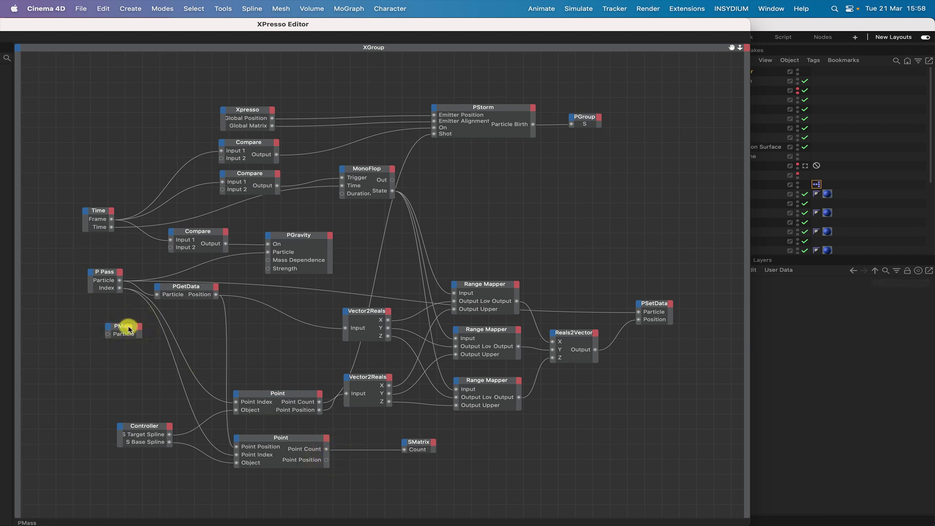
pyautogui.moveTo(129, 330); pyautogui.dragTo(156, 328)
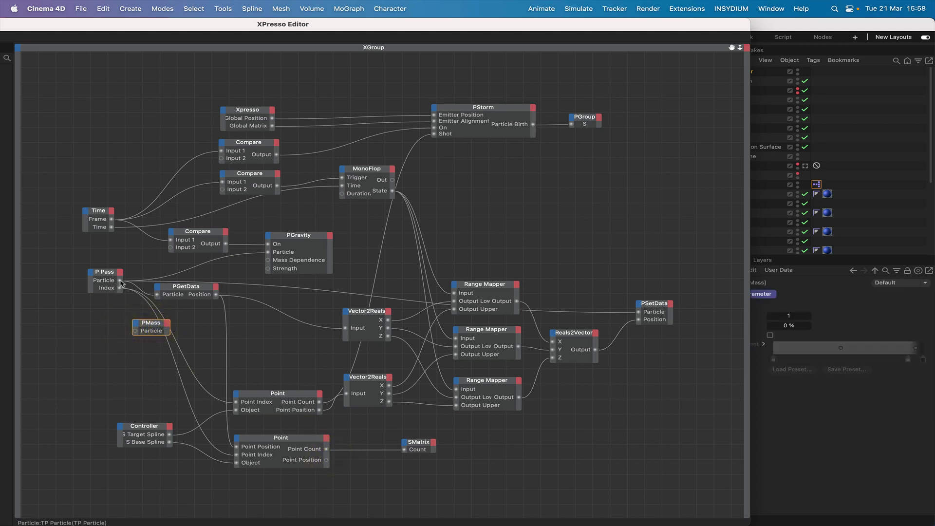
pyautogui.click(136, 330)
pyautogui.moveTo(151, 325); pyautogui.dragTo(160, 324)
# Set the PMass node's Variation to 100%.
pyautogui.moveTo(727, 22); pyautogui.dragTo(634, 26)
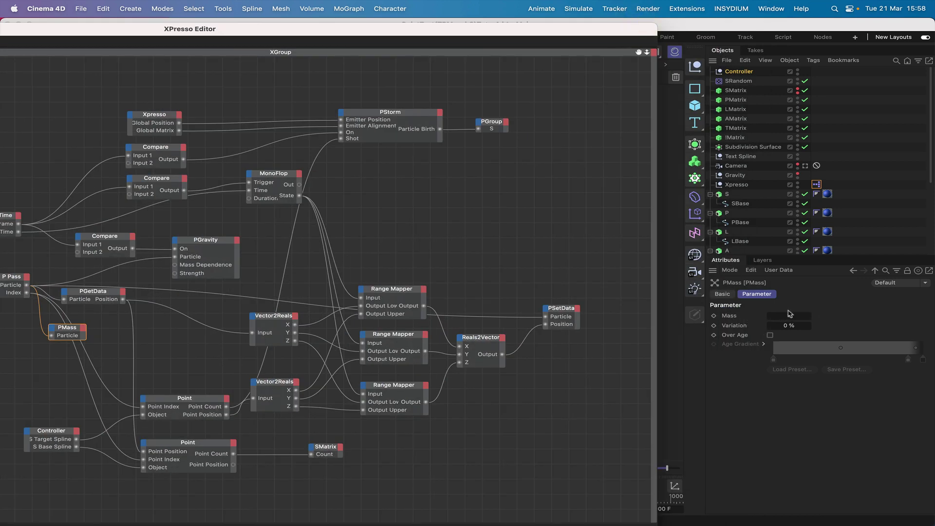
pyautogui.click(789, 326)
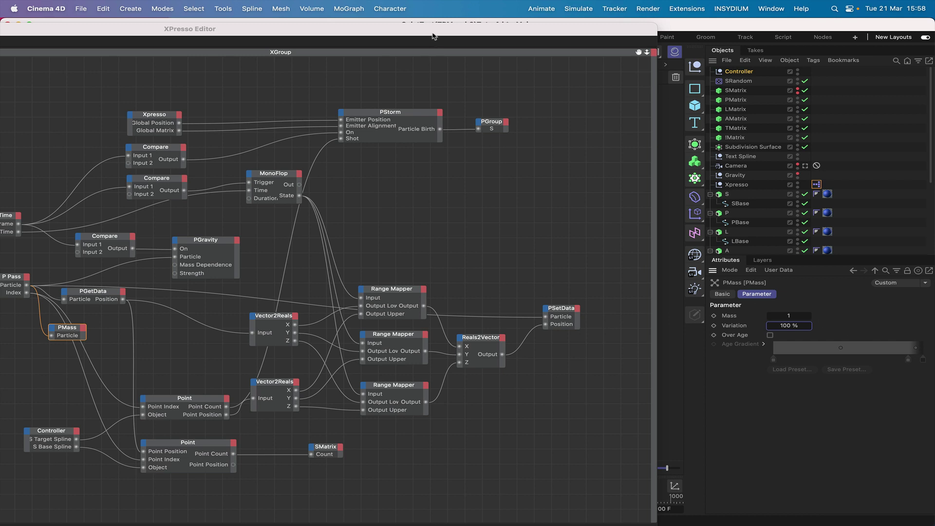
pyautogui.moveTo(433, 36); pyautogui.dragTo(520, 31)
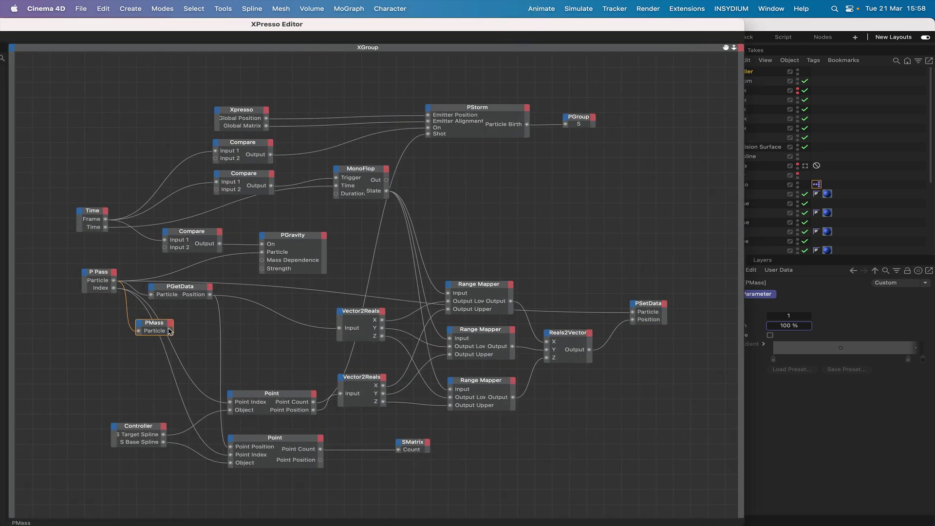
# Add a Mass output to the PGetData node and connect it to PGravity's Mass Dependence input.
pyautogui.click(210, 286)
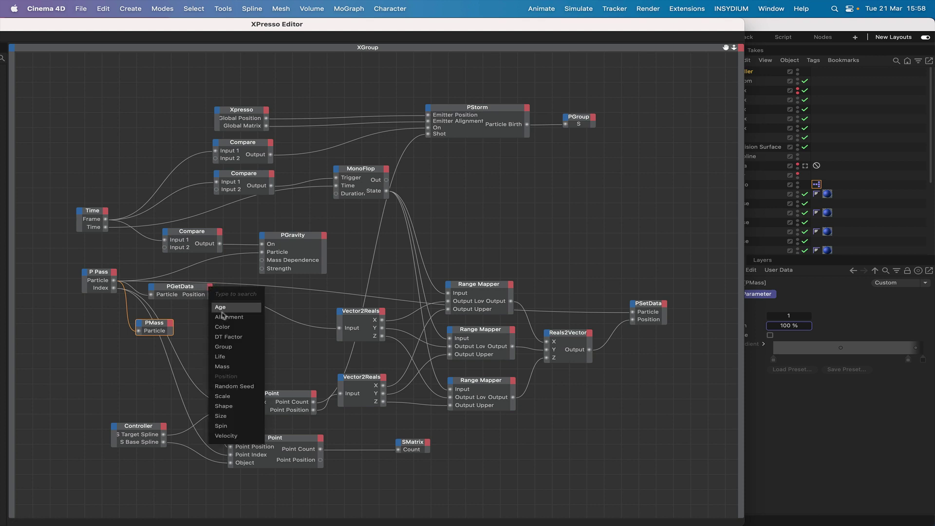
pyautogui.click(222, 366)
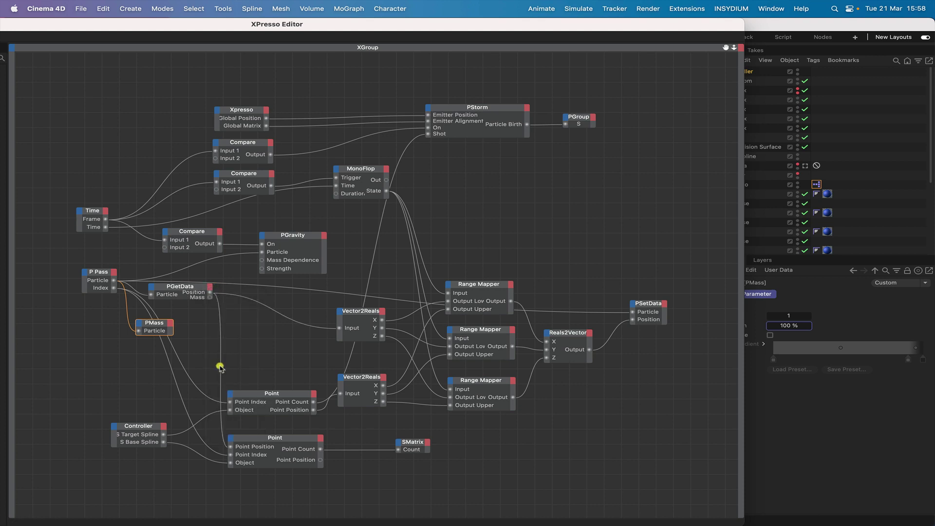
pyautogui.click(204, 291)
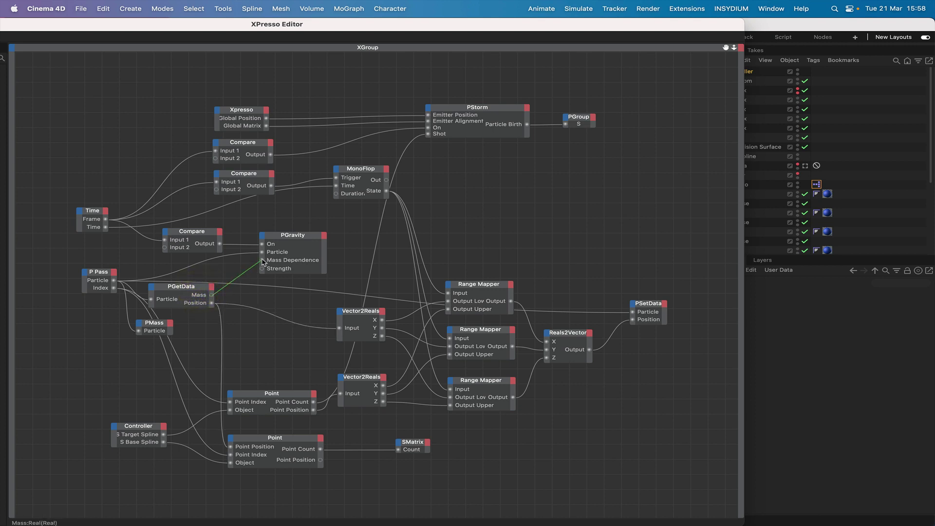
pyautogui.moveTo(263, 262); pyautogui.dragTo(261, 260)
# Add a Thinking Particles PFriction node below PMass and connect P Pass's Particle output to its Particle input.
pyautogui.rightClick(137, 345)
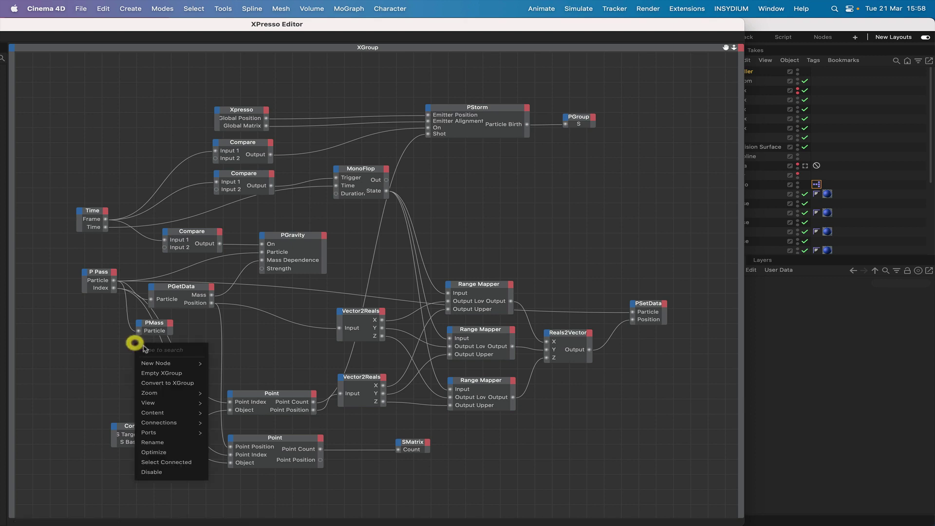
pyautogui.moveTo(151, 363)
pyautogui.moveTo(239, 414)
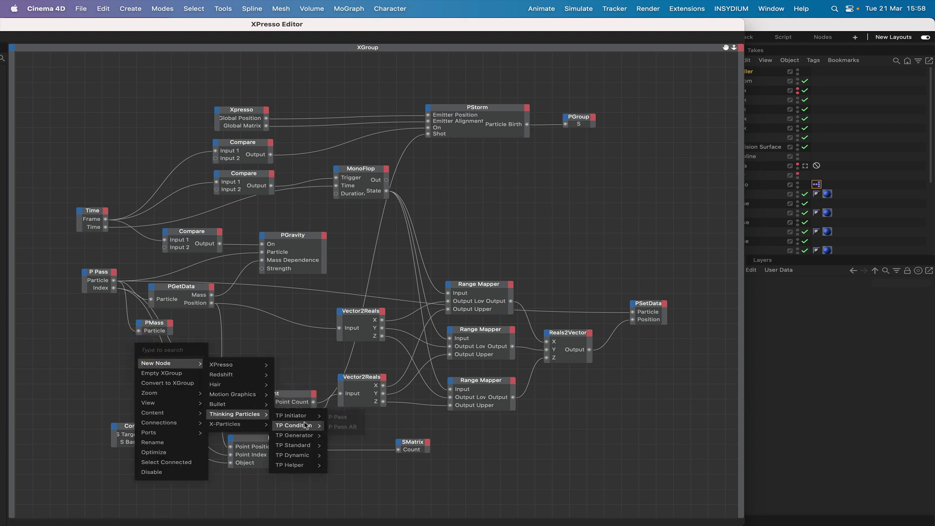
pyautogui.moveTo(306, 457)
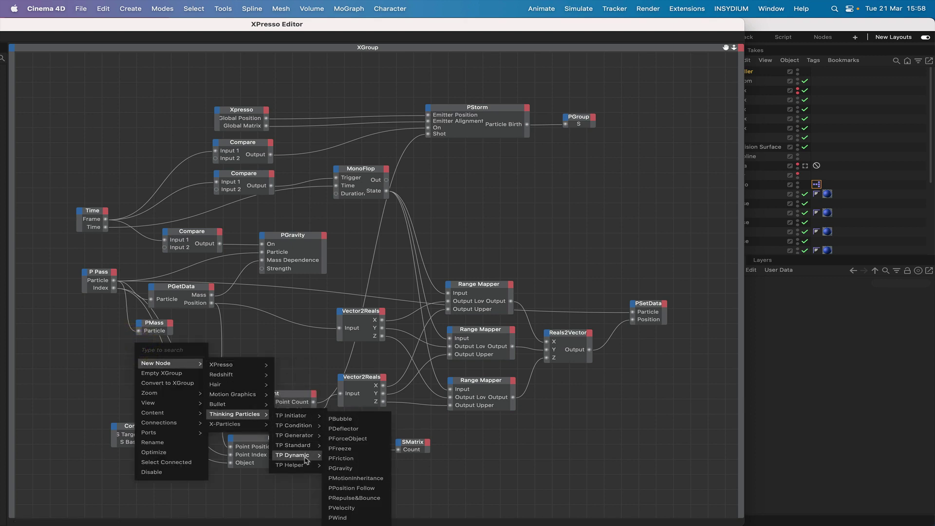
pyautogui.click(341, 457)
pyautogui.moveTo(136, 343); pyautogui.dragTo(155, 356)
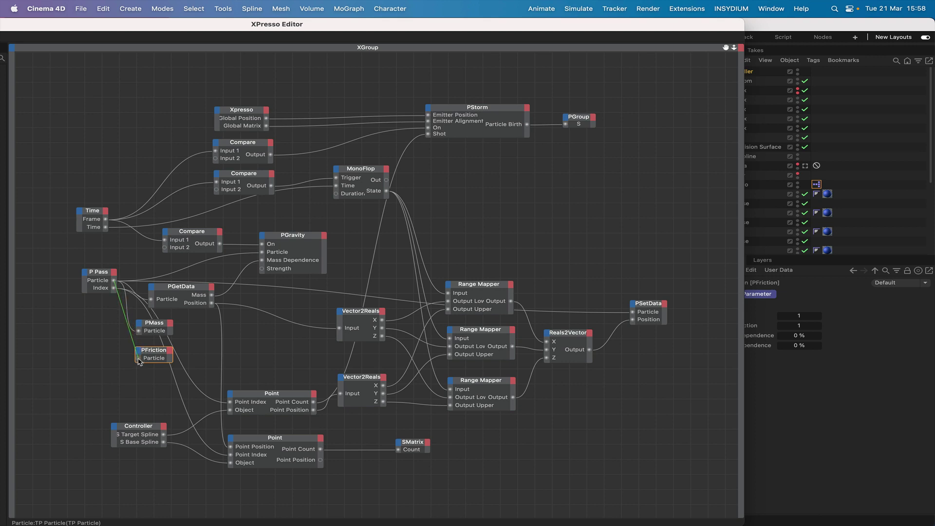
pyautogui.moveTo(139, 358); pyautogui.dragTo(153, 353)
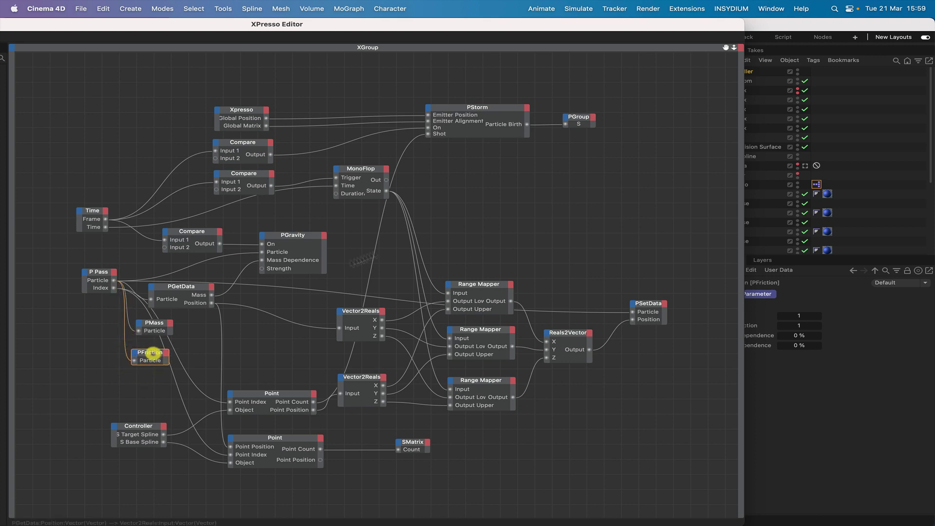
pyautogui.moveTo(703, 27); pyautogui.dragTo(626, 24)
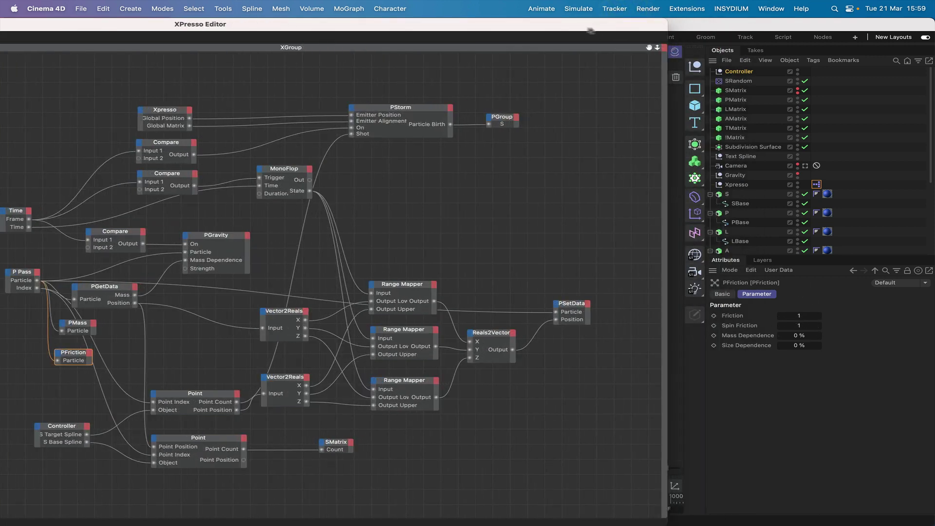
pyautogui.moveTo(591, 30); pyautogui.dragTo(638, 28)
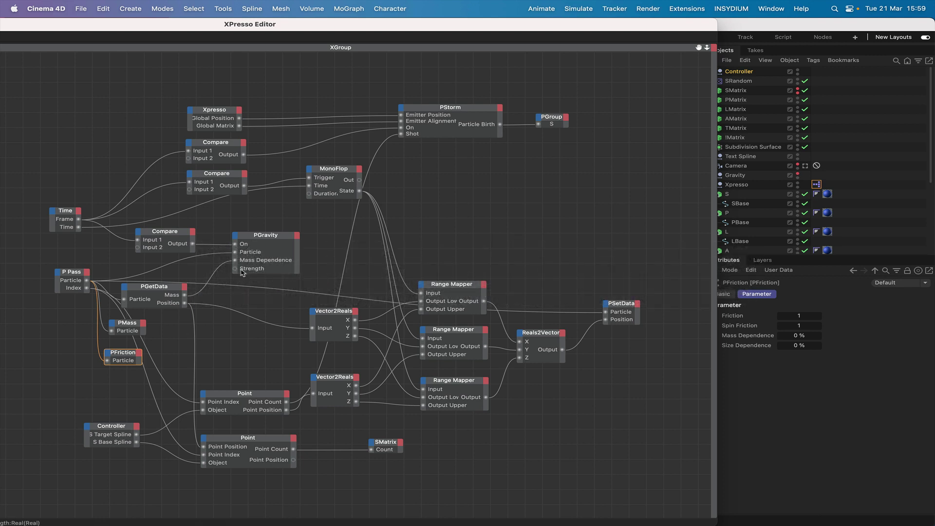
pyautogui.click(122, 431)
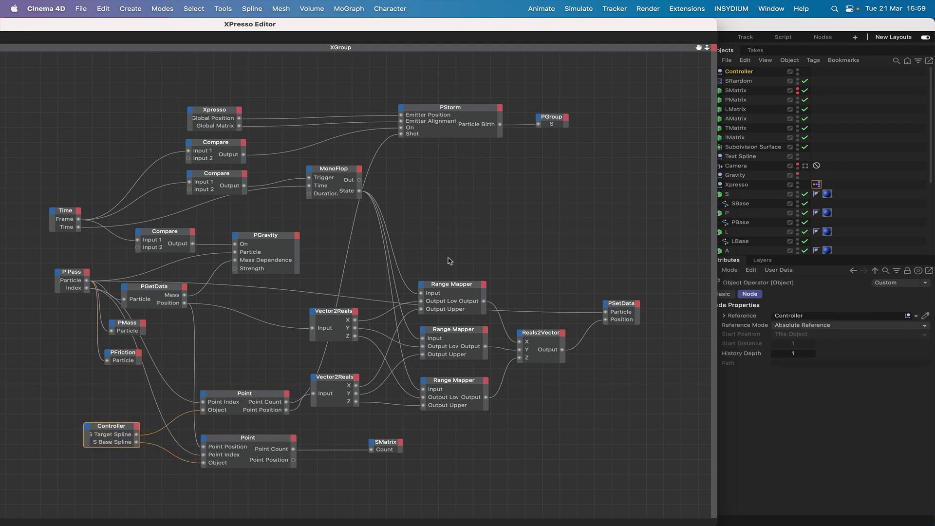
pyautogui.moveTo(689, 28); pyautogui.dragTo(588, 29)
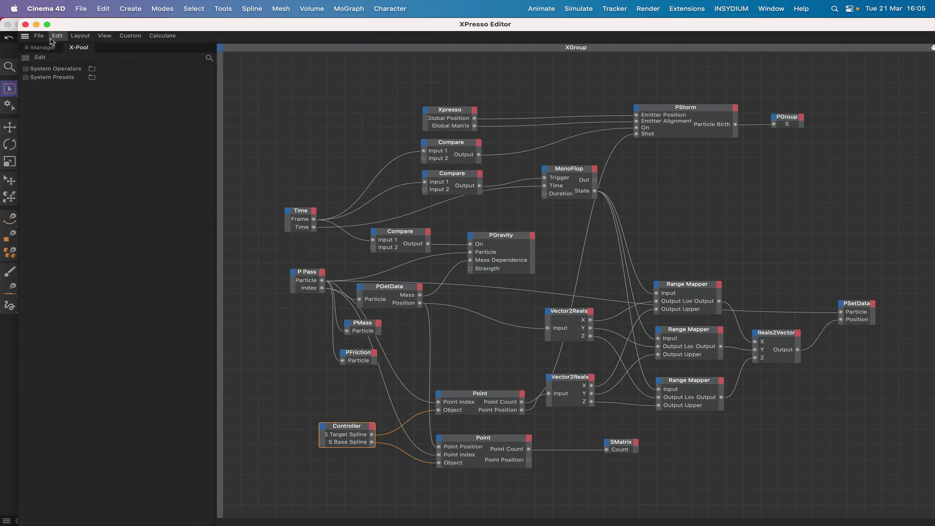
# Leave the XPresso Editor and add a new group to the Controller null's user data.
pyautogui.click(24, 24)
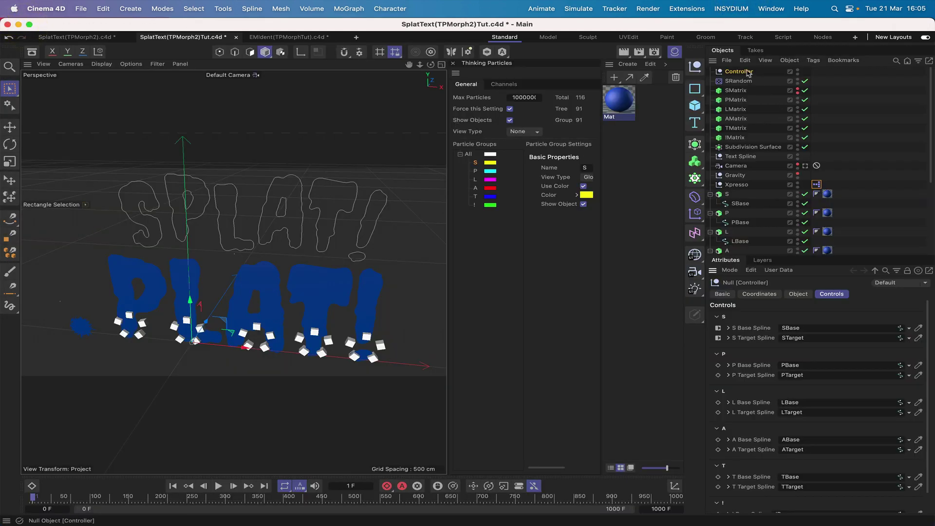
pyautogui.click(778, 269)
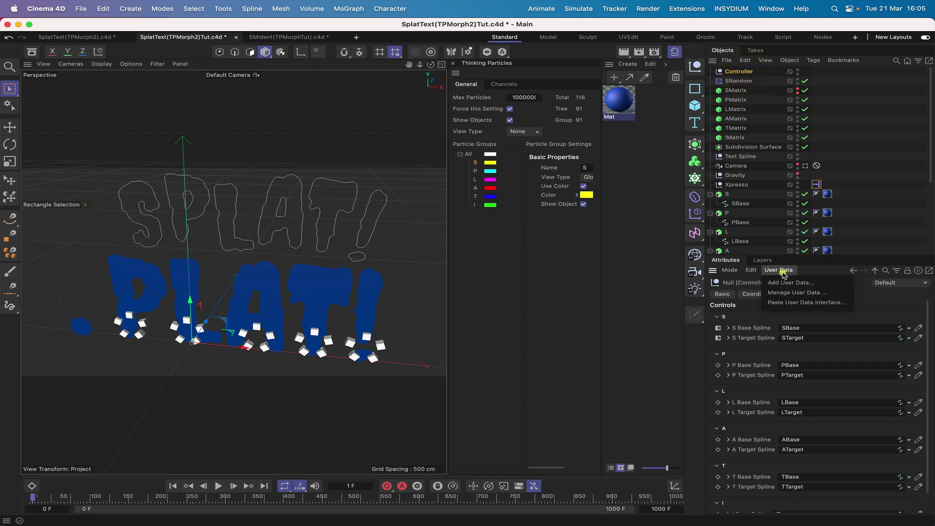
pyautogui.click(795, 292)
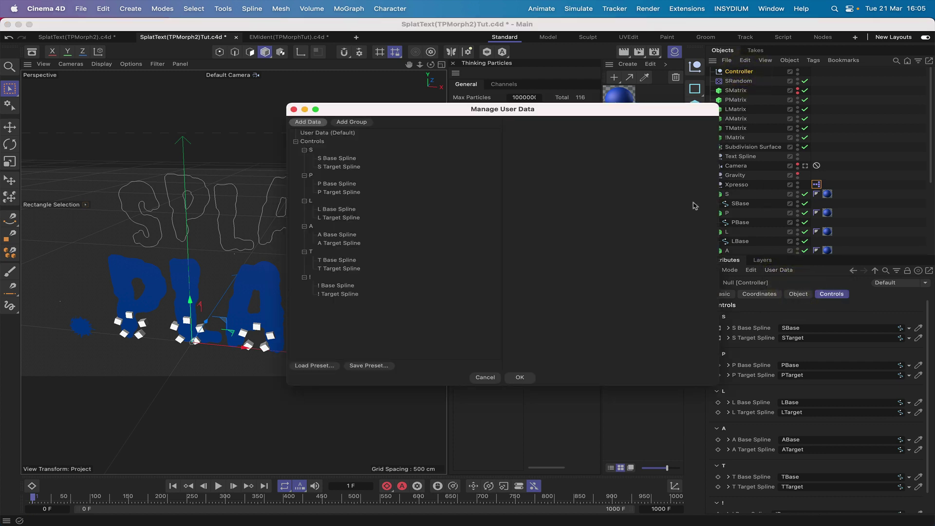
pyautogui.click(347, 123)
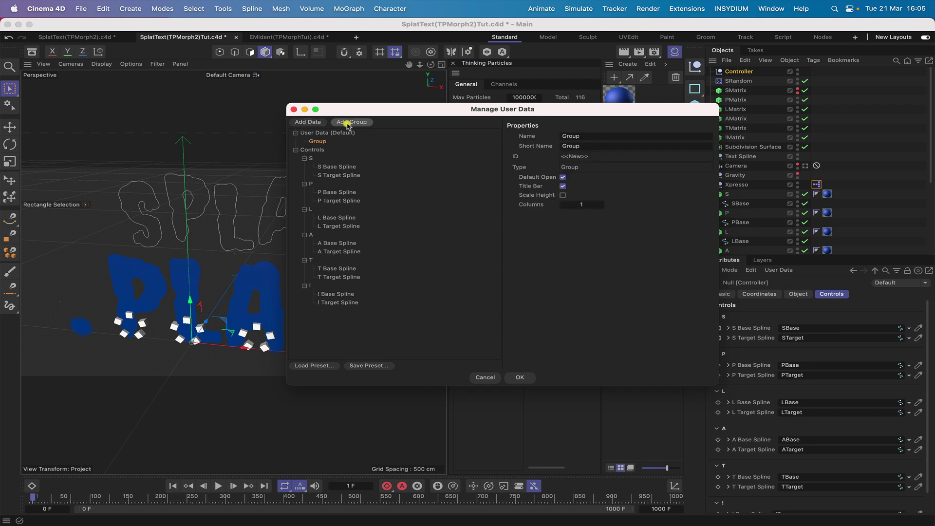
# Collapse the S, P, L, A, T and ! letter groups and move the new group to the top level below Controls.
pyautogui.click(296, 150)
pyautogui.click(296, 150)
pyautogui.click(304, 159)
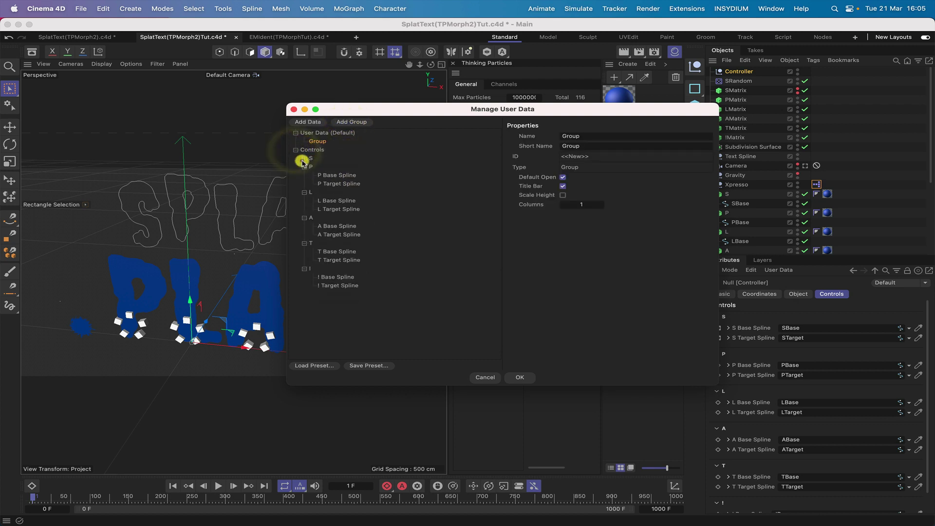
pyautogui.click(304, 167)
pyautogui.click(304, 175)
pyautogui.click(303, 184)
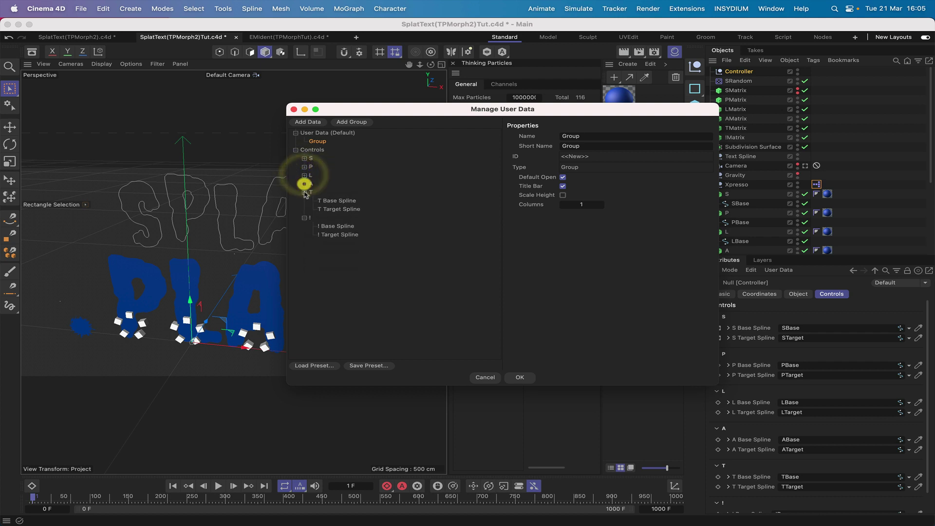
pyautogui.click(304, 192)
pyautogui.click(304, 202)
pyautogui.moveTo(318, 141); pyautogui.dragTo(307, 204)
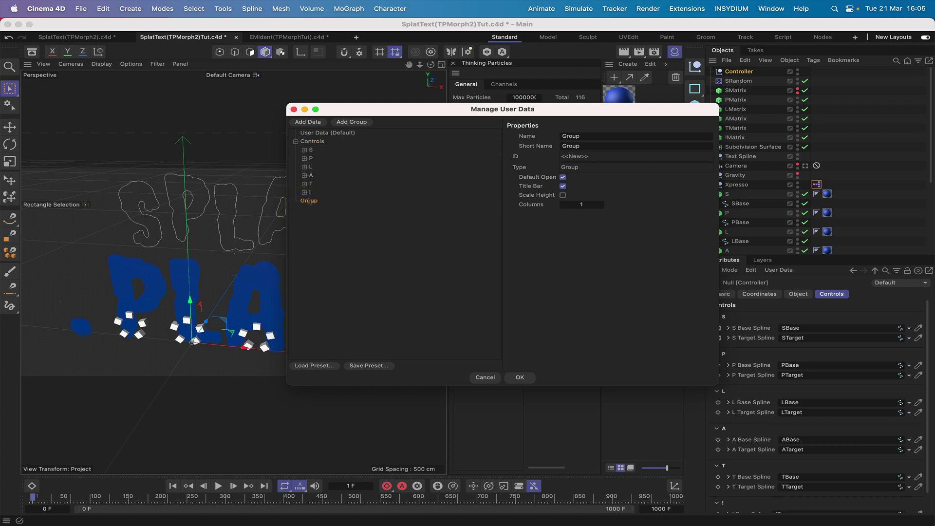
# Rename the new user data group as Gravity Strengths.
pyautogui.click(309, 200)
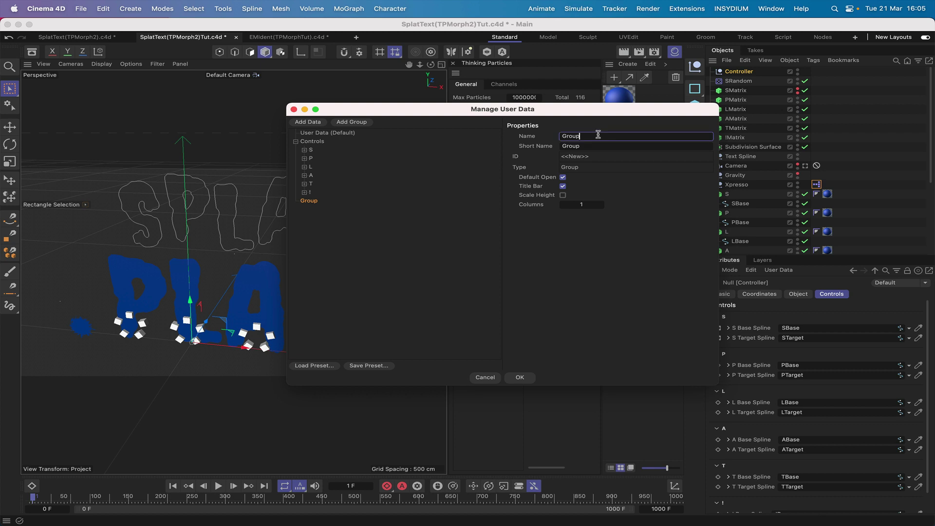
pyautogui.doubleClick(555, 134)
pyautogui.write('Gravity Strengths')
pyautogui.press('Return')
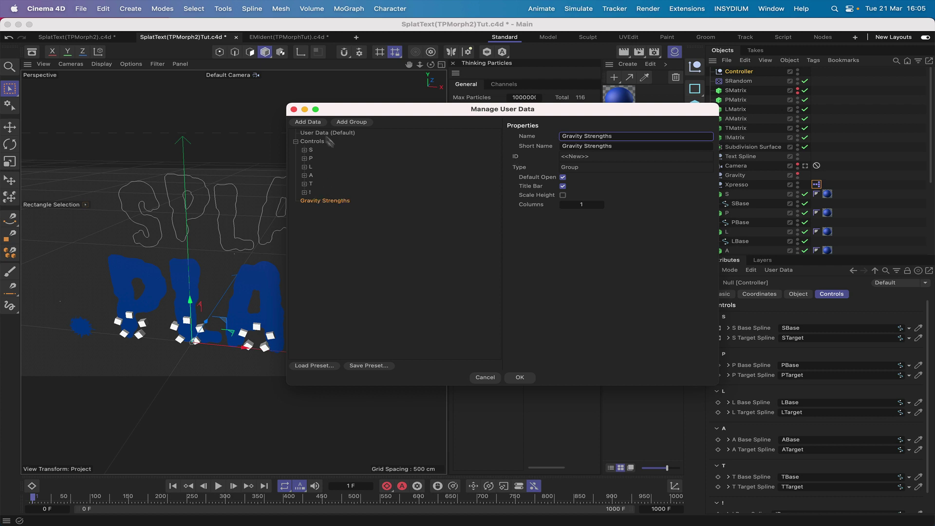
# Add a data entry named S Gravity inside the Gravity Strengths group.
pyautogui.click(317, 122)
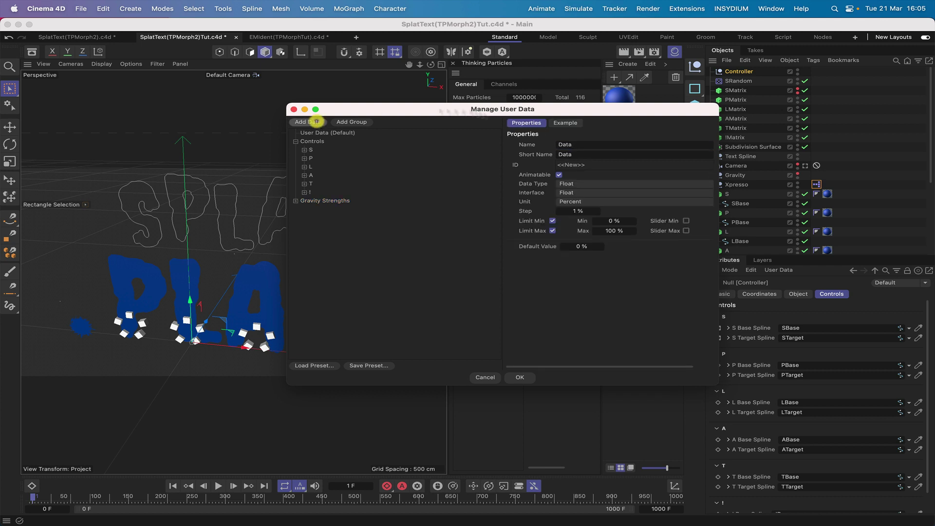
pyautogui.click(296, 201)
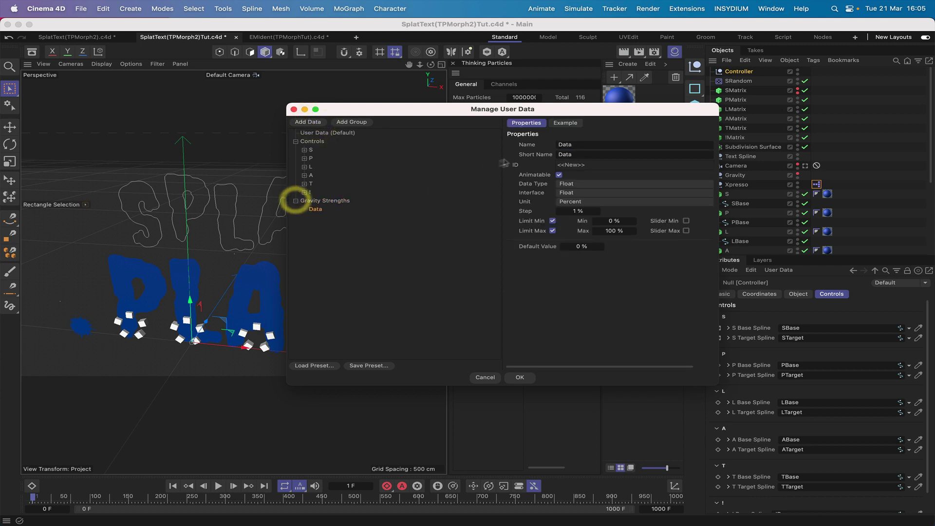
pyautogui.moveTo(579, 145); pyautogui.dragTo(540, 145)
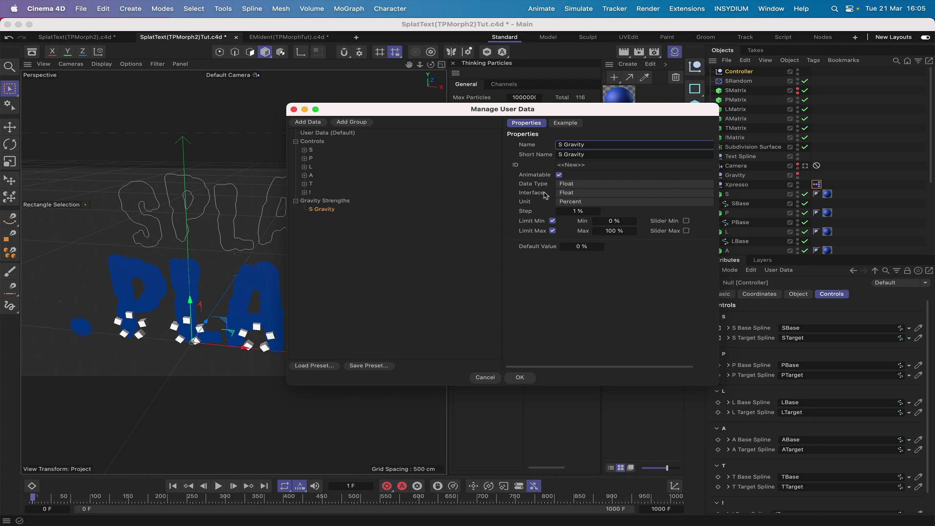
# Set the S Gravity entry's interface to Float Slider and its unit to Real.
pyautogui.click(572, 194)
pyautogui.click(584, 210)
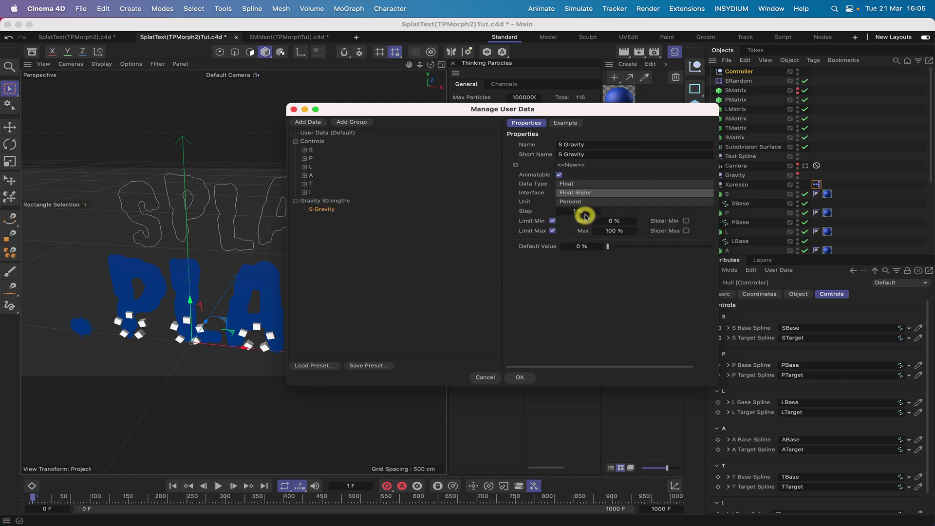
pyautogui.click(567, 202)
pyautogui.click(569, 210)
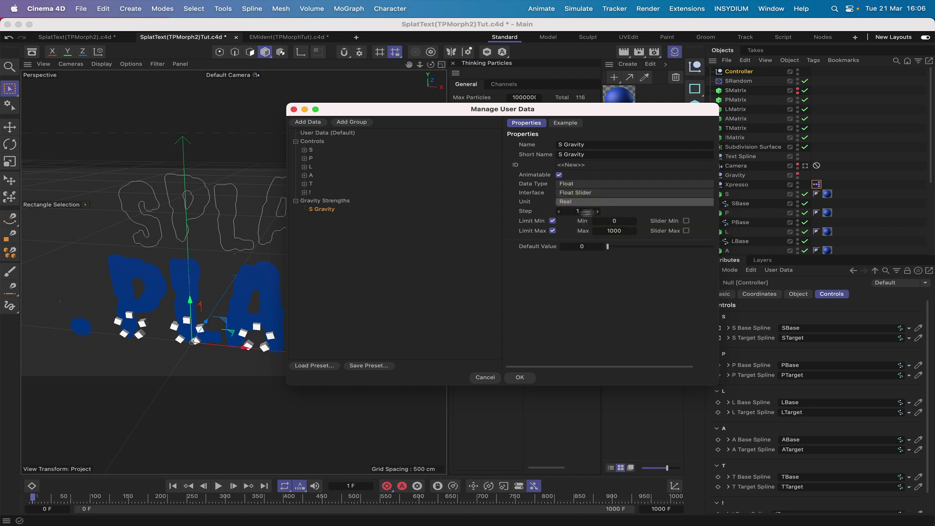
# Limit S Gravity to a minimum of 5 and a maximum of 100, and enable its Slider Min and Slider Max.
pyautogui.click(615, 221)
pyautogui.write('5')
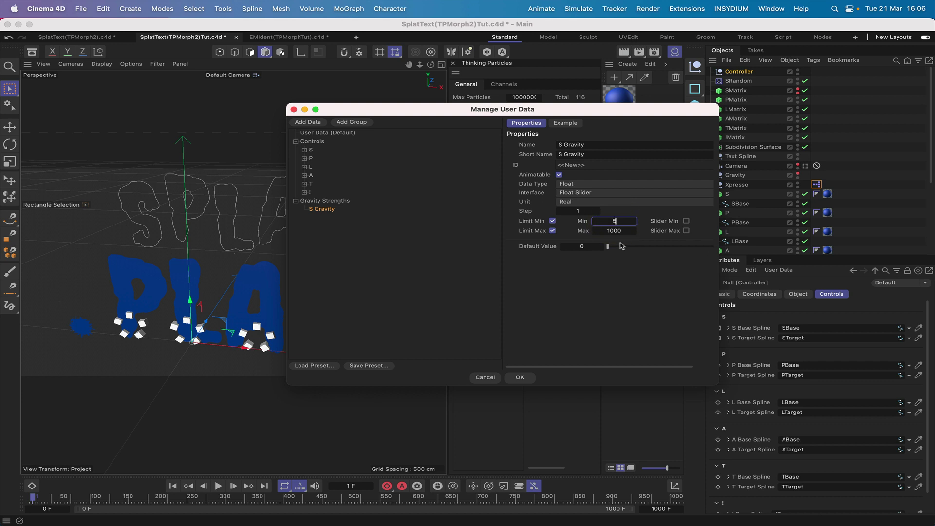
pyautogui.click(616, 230)
pyautogui.write('10')
pyautogui.click(686, 222)
pyautogui.click(686, 230)
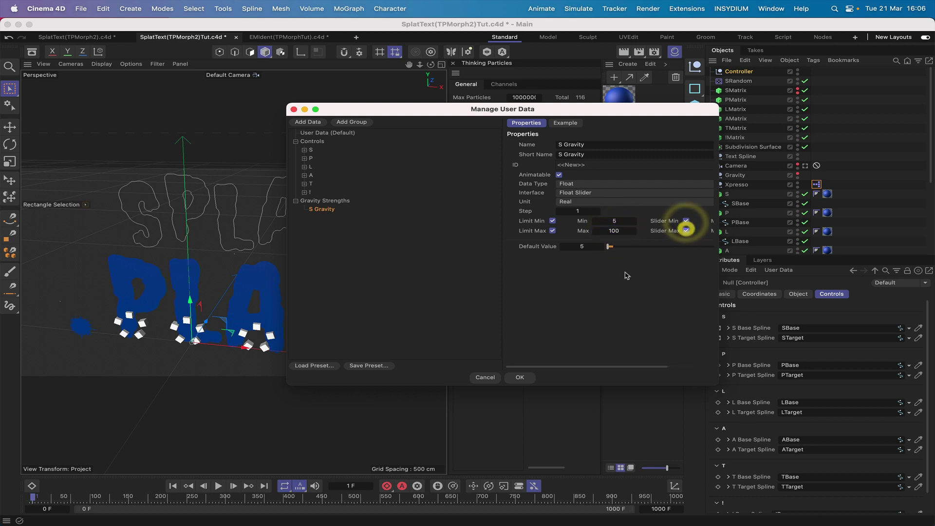
pyautogui.hscroll(3, 625, 274)
pyautogui.hscroll(-3, 626, 276)
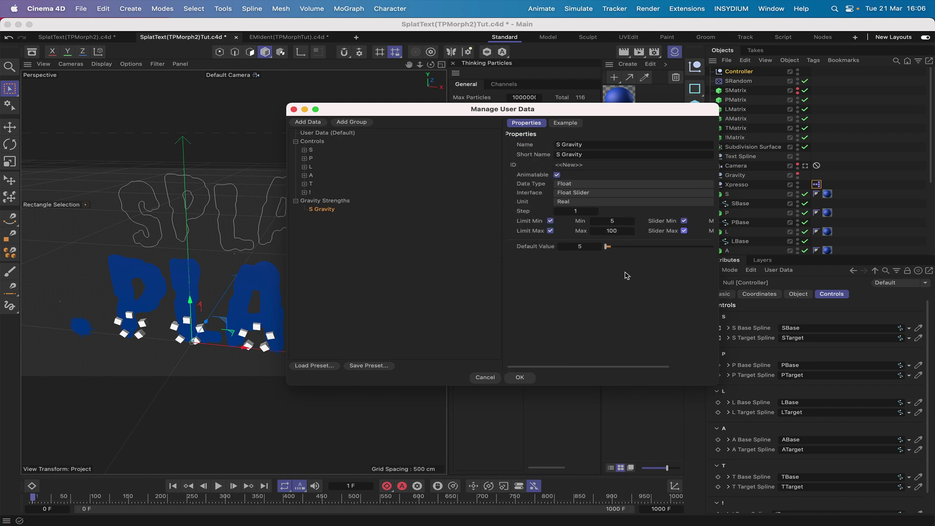
# Duplicate the S Gravity entry within Gravity Strengths and rename the copy as P Gravity.
pyautogui.click(331, 217)
pyautogui.moveTo(325, 208)
pyautogui.mouseDown()
pyautogui.moveTo(330, 222)
pyautogui.moveTo(326, 214)
pyautogui.mouseUp()
pyautogui.click(326, 213)
pyautogui.moveTo(563, 144); pyautogui.dragTo(550, 145)
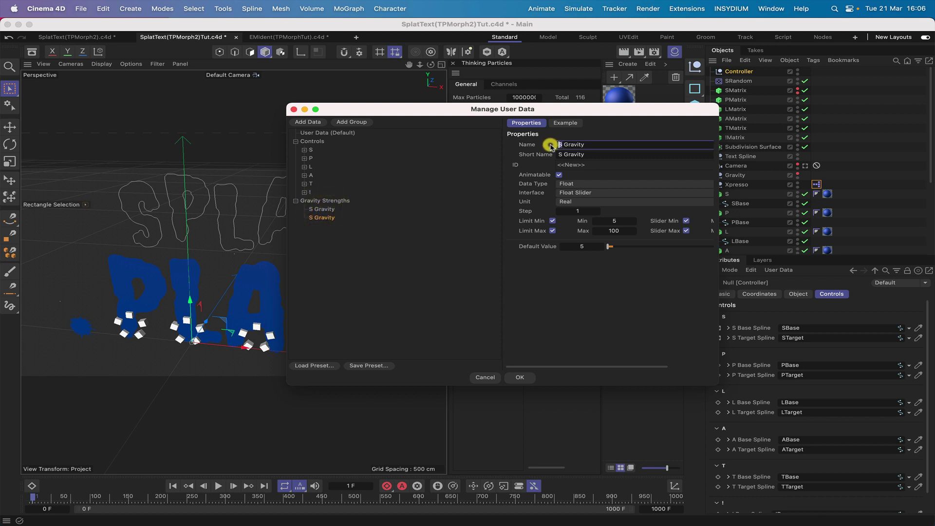
pyautogui.write('P')
pyautogui.press('Return')
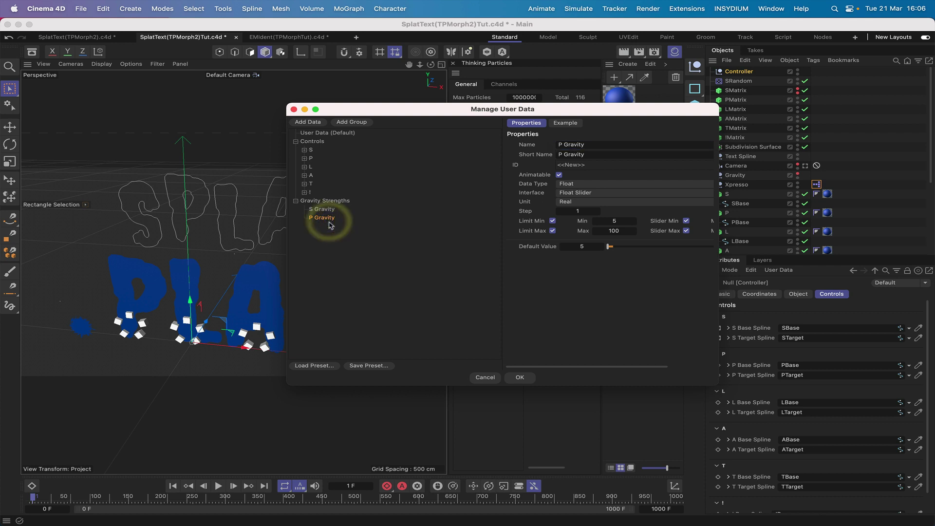
# Make four copies of P Gravity beneath it and rename the first copy as L Gravity.
pyautogui.moveTo(329, 221); pyautogui.dragTo(326, 245)
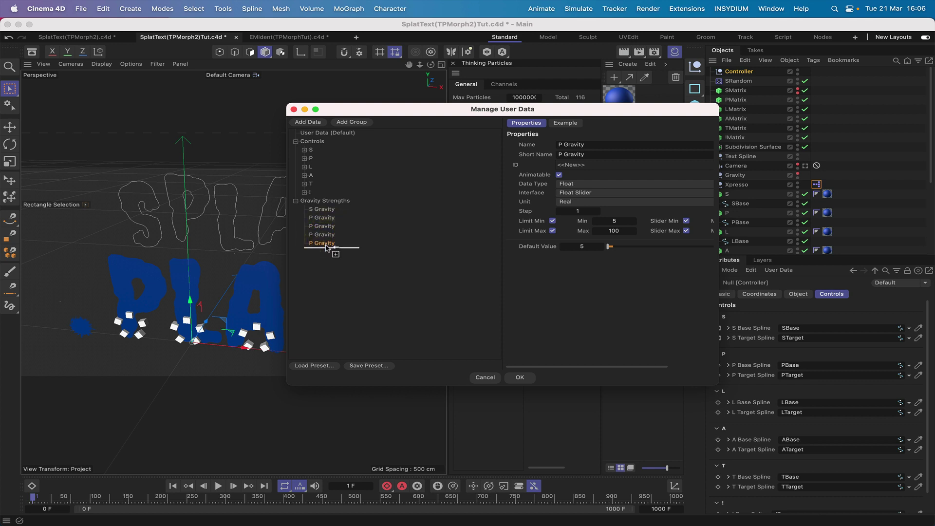
pyautogui.click(323, 226)
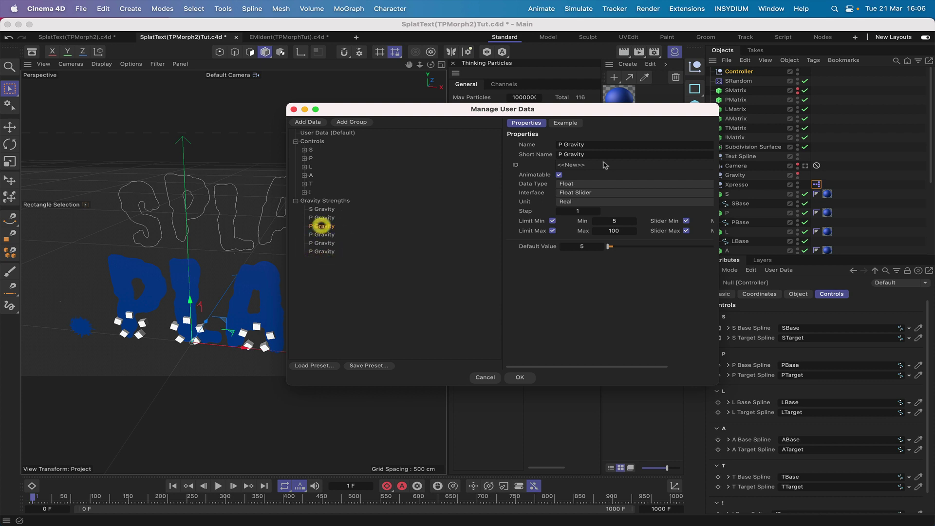
pyautogui.moveTo(563, 146); pyautogui.dragTo(545, 146)
pyautogui.write('L')
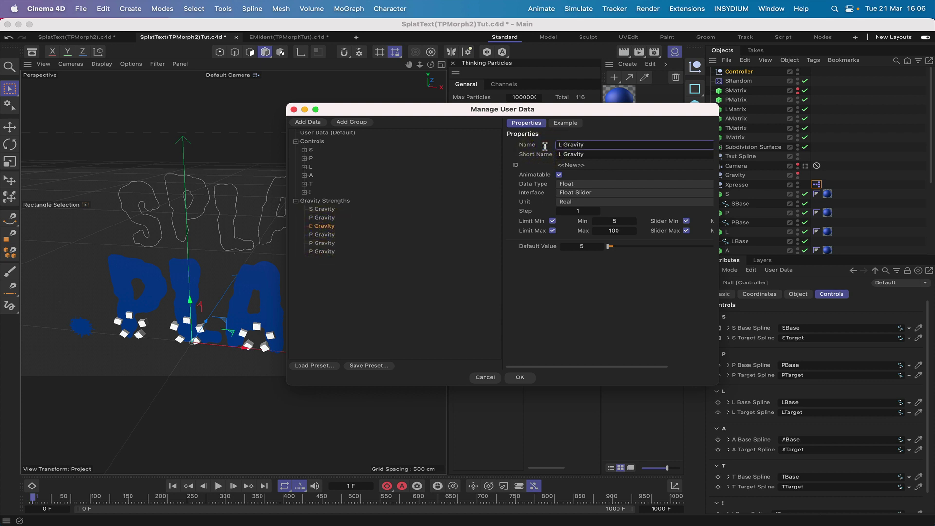
pyautogui.press('Return')
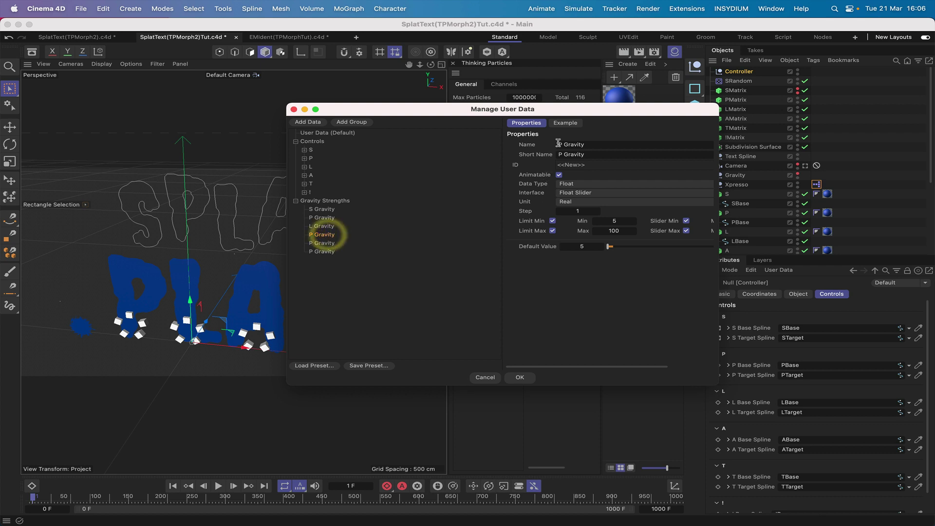
# Rename the remaining three P Gravity copies as A Gravity, T Gravity and ! Gravity, and apply the user data changes.
pyautogui.moveTo(562, 145); pyautogui.dragTo(541, 146)
pyautogui.write('A')
pyautogui.press('Return')
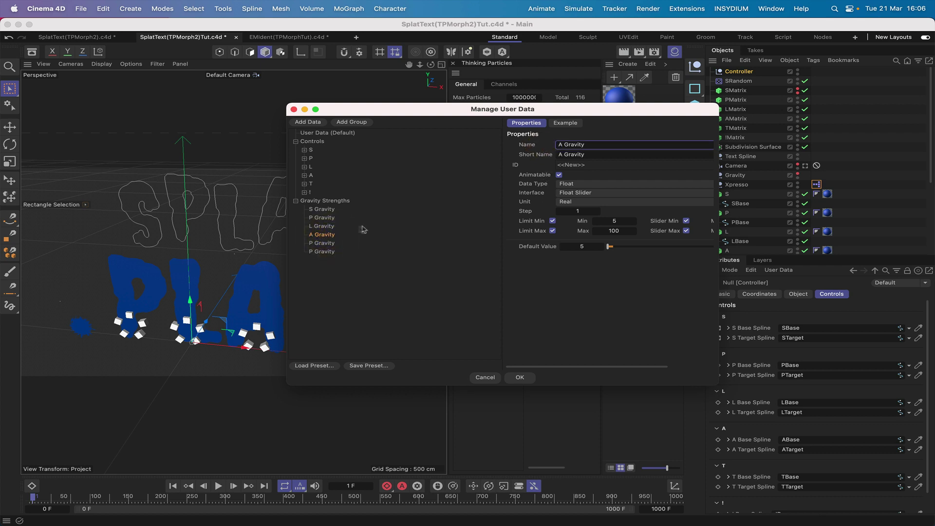
pyautogui.click(325, 242)
pyautogui.moveTo(563, 145); pyautogui.dragTo(549, 148)
pyautogui.write('T')
pyautogui.click(324, 252)
pyautogui.moveTo(563, 146); pyautogui.dragTo(547, 149)
pyautogui.click(520, 377)
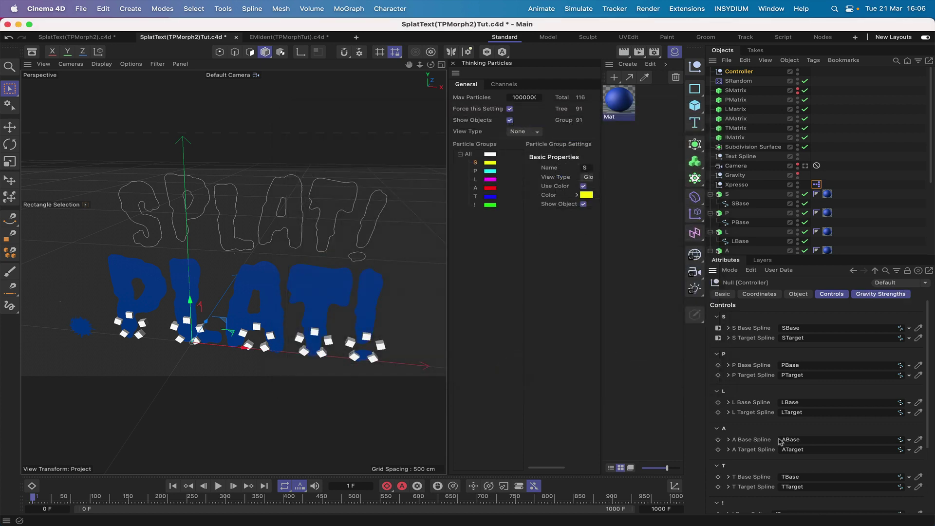
# Reveal the Controller's Gravity Strengths sliders and reopen the Xpresso null's node setup in the XPresso Editor.
pyautogui.scroll(-1, 781, 442)
pyautogui.scroll(-4, 780, 442)
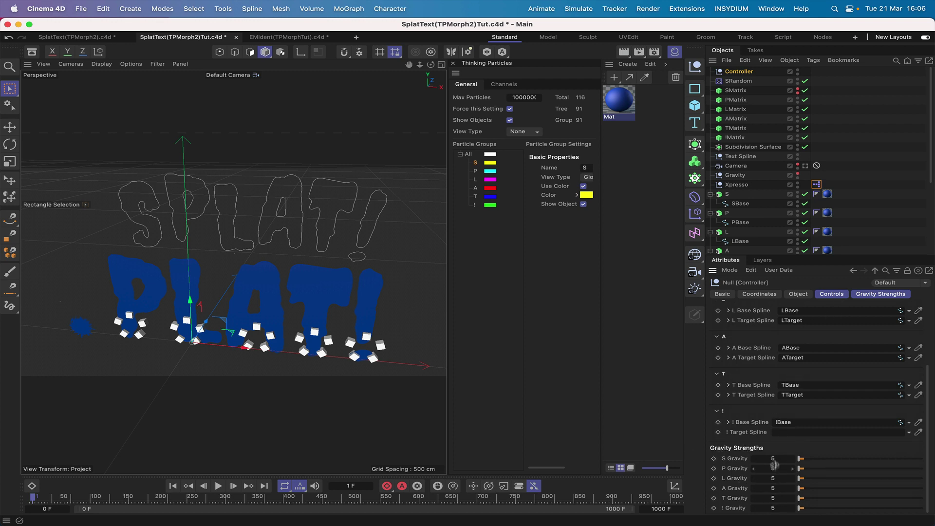
pyautogui.moveTo(800, 459); pyautogui.dragTo(790, 503)
pyautogui.doubleClick(816, 185)
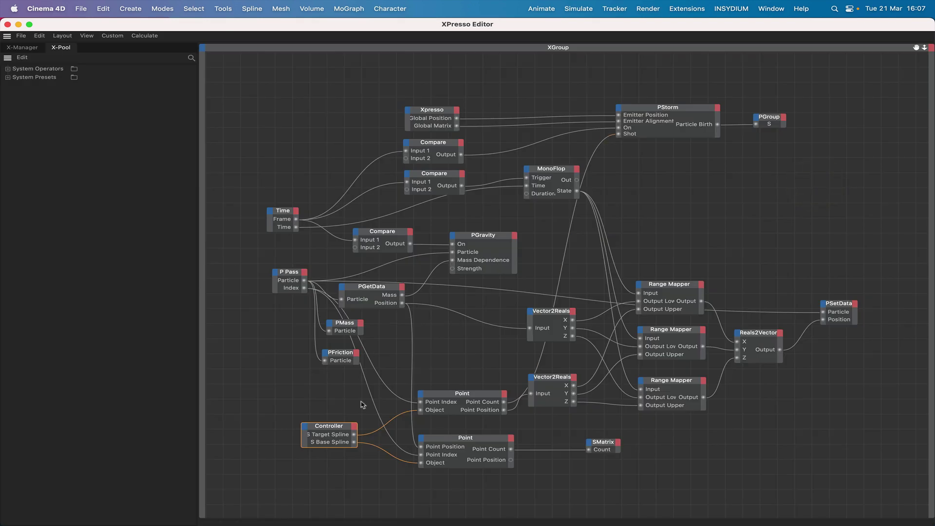
pyautogui.click(353, 428)
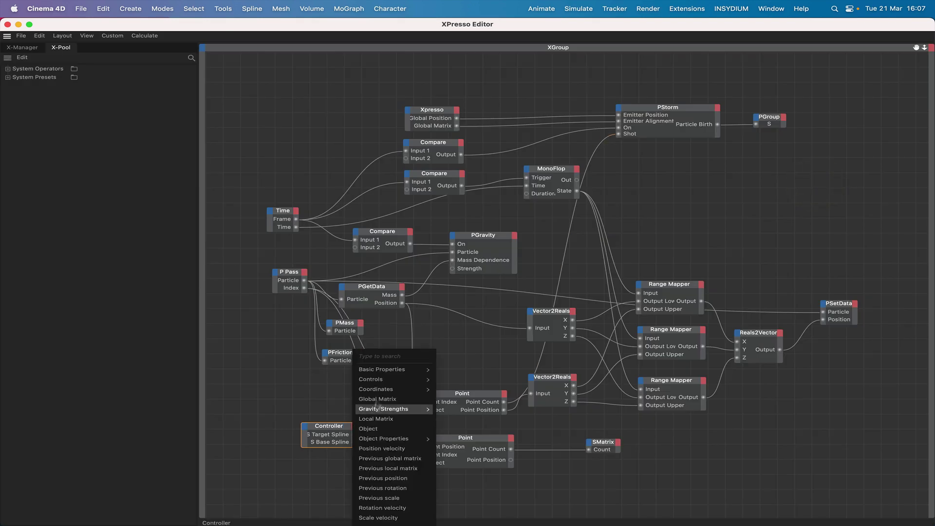
pyautogui.moveTo(419, 379)
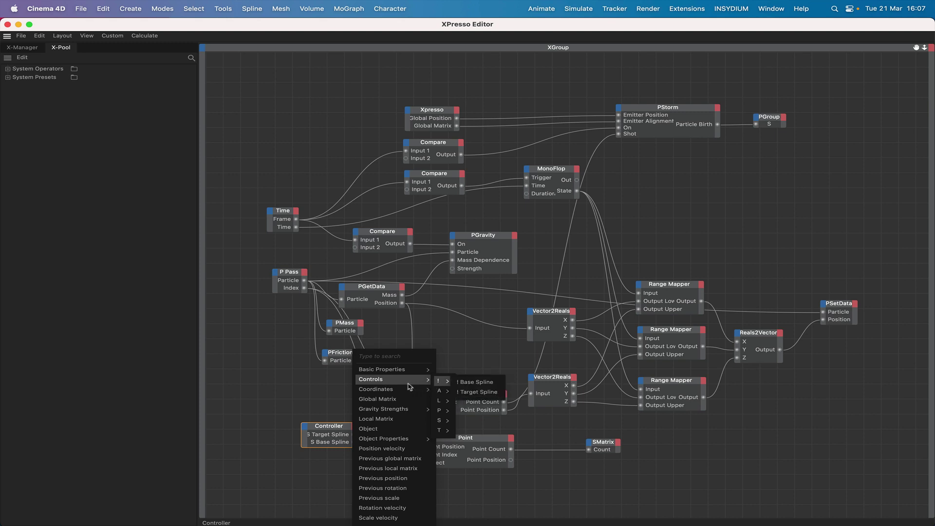
pyautogui.click(442, 354)
pyautogui.click(355, 428)
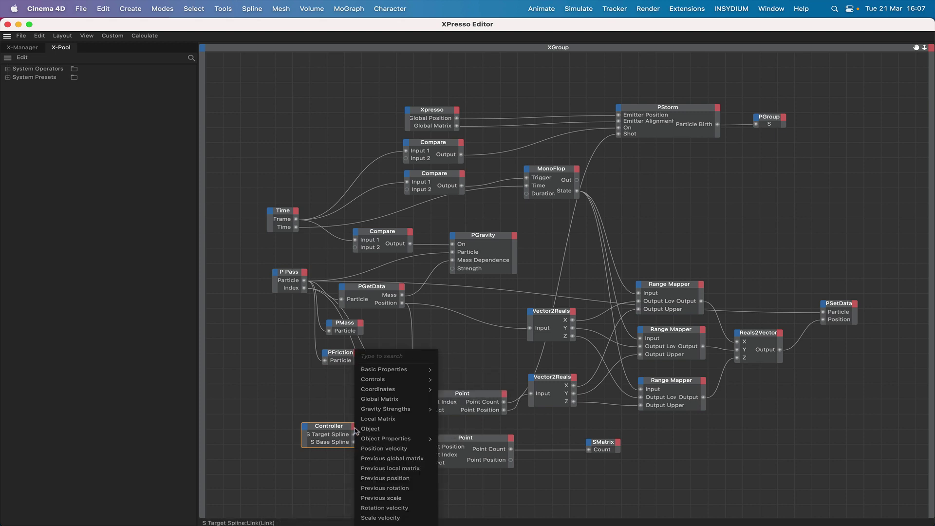
pyautogui.moveTo(384, 383)
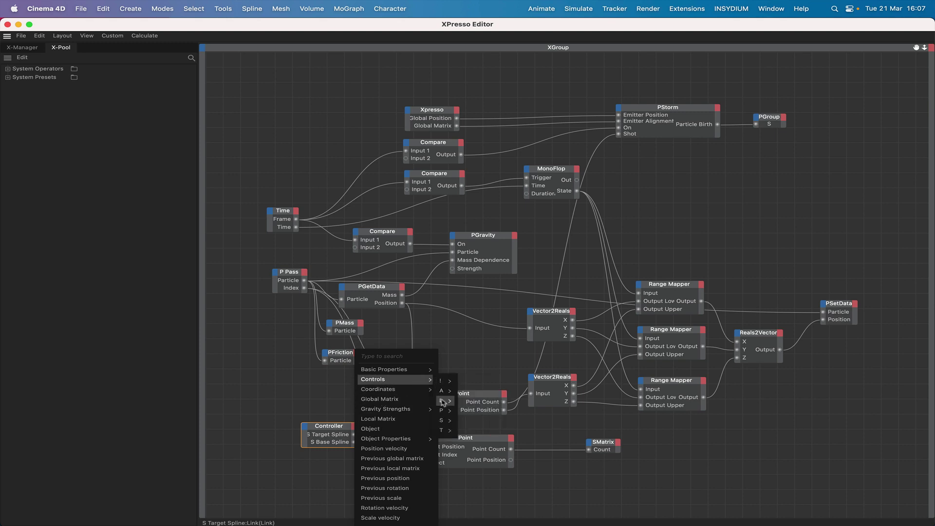
pyautogui.click(329, 398)
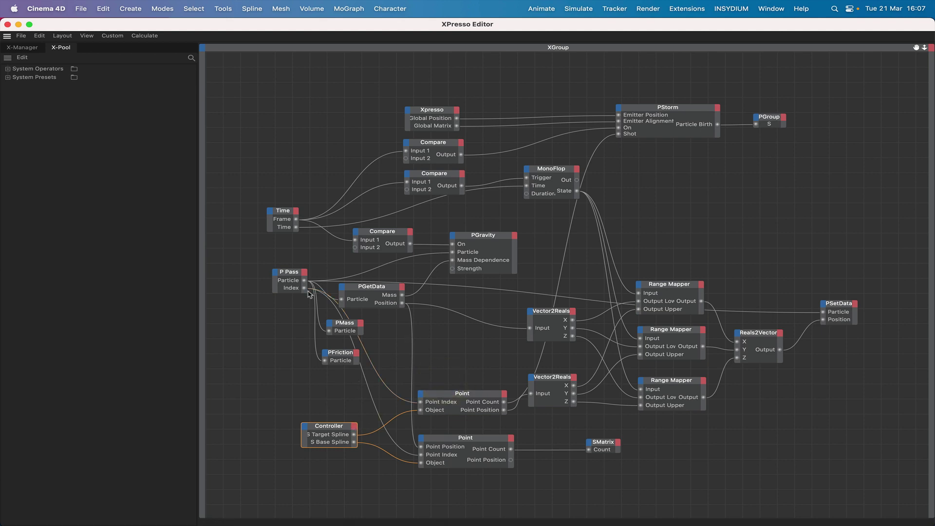
# Open the Controller's user data manager and move the Gravity Strengths group inside the Controls group.
pyautogui.moveTo(711, 27); pyautogui.dragTo(831, 40)
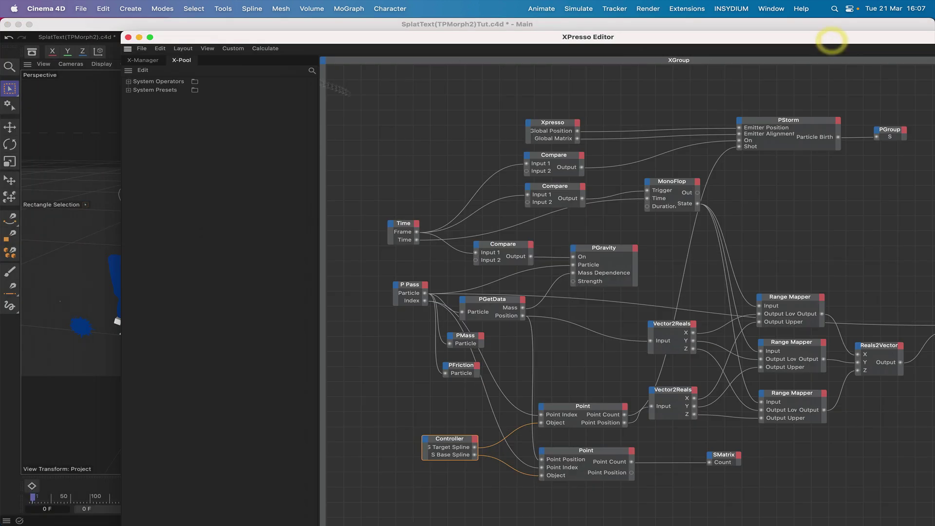
pyautogui.click(127, 37)
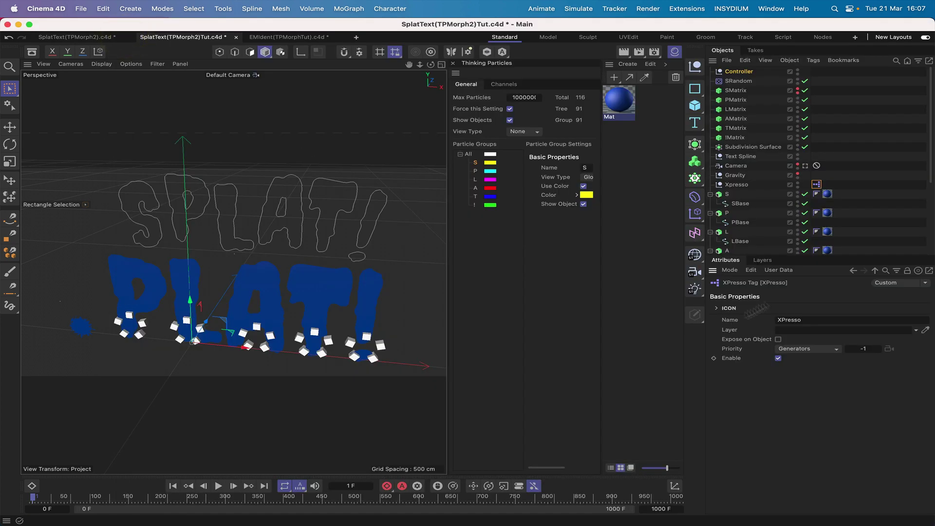
pyautogui.click(739, 72)
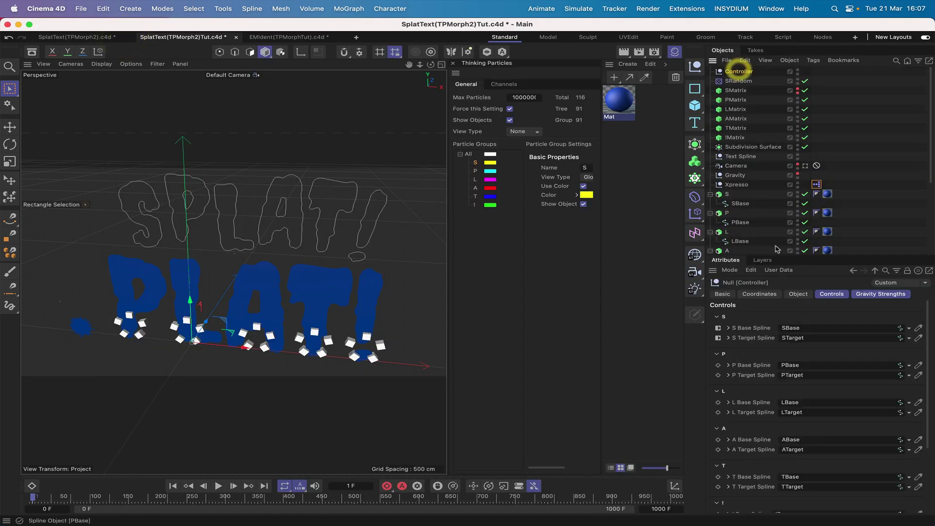
pyautogui.scroll(-5, 747, 439)
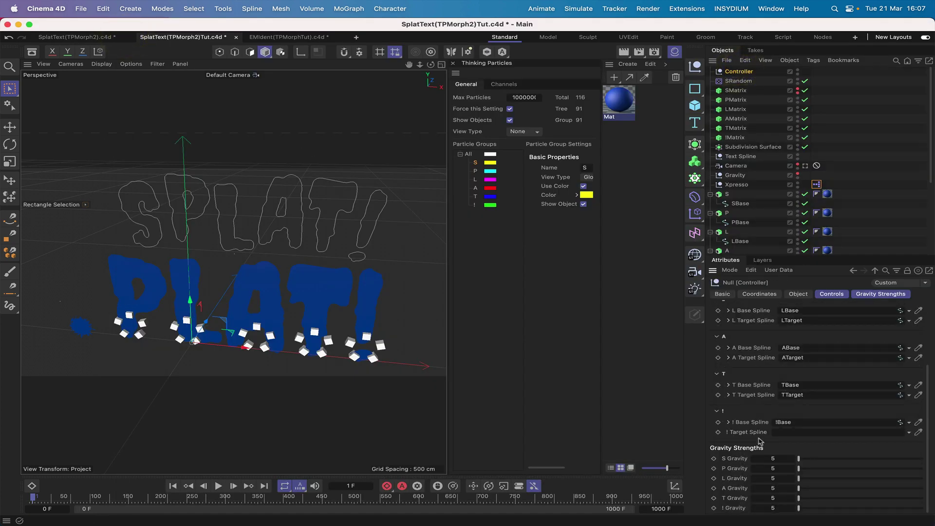
pyautogui.scroll(5, 760, 441)
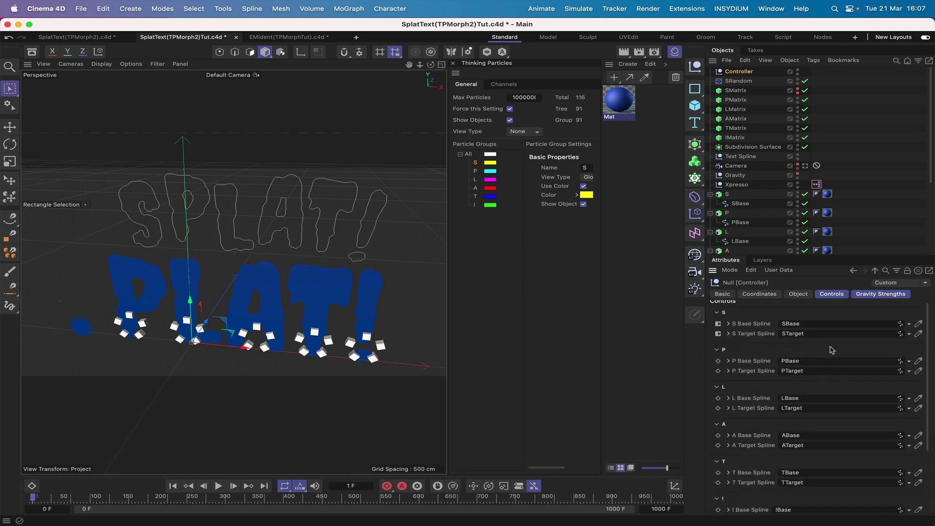
pyautogui.click(778, 270)
pyautogui.click(781, 291)
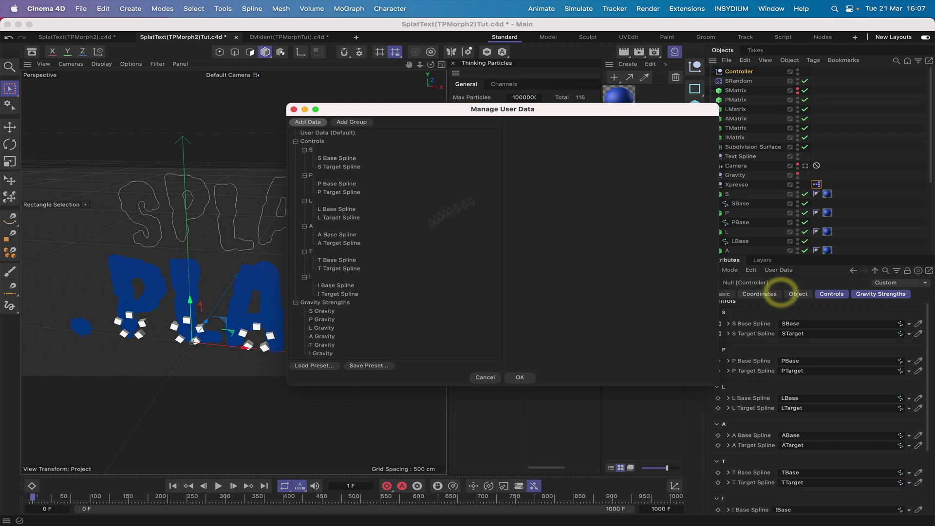
pyautogui.moveTo(321, 306); pyautogui.dragTo(315, 146)
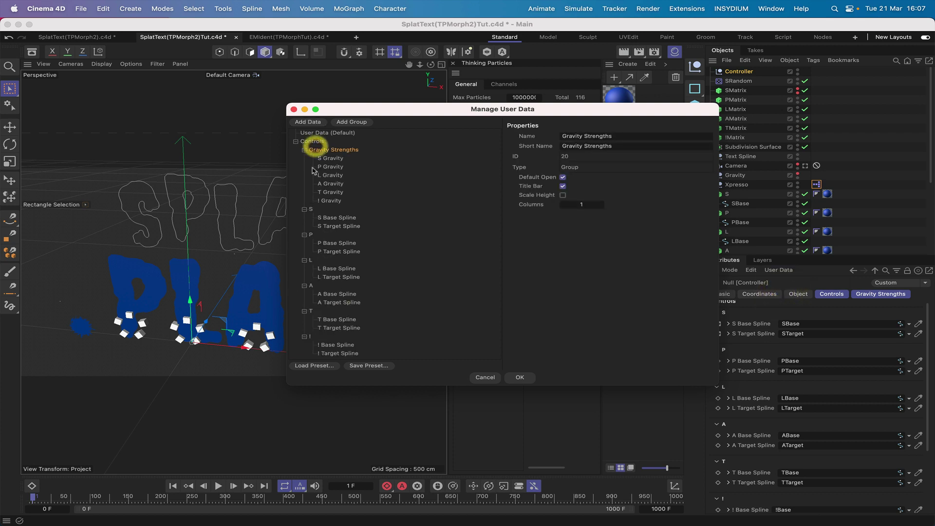
# Collapse the S, P, L, A, T and ! groups in the user data tree.
pyautogui.click(304, 209)
pyautogui.click(304, 218)
pyautogui.click(305, 227)
pyautogui.click(304, 235)
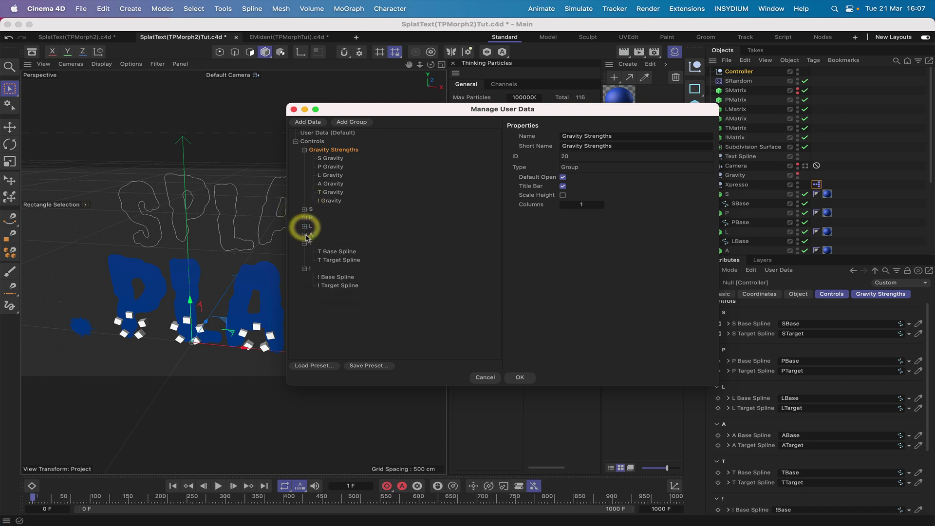
pyautogui.click(304, 243)
pyautogui.click(304, 252)
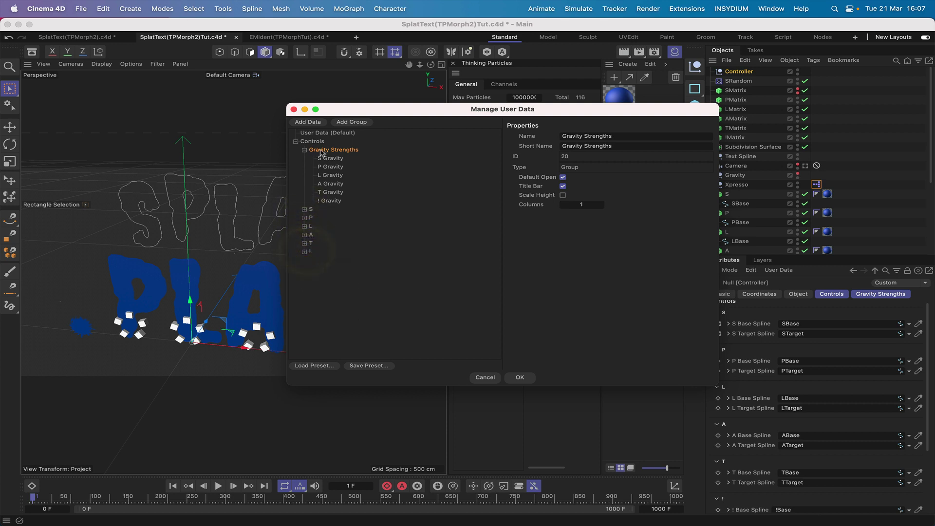
# Try to move the Gravity Strengths group beneath the ! group within Controls.
pyautogui.moveTo(325, 177); pyautogui.dragTo(316, 253)
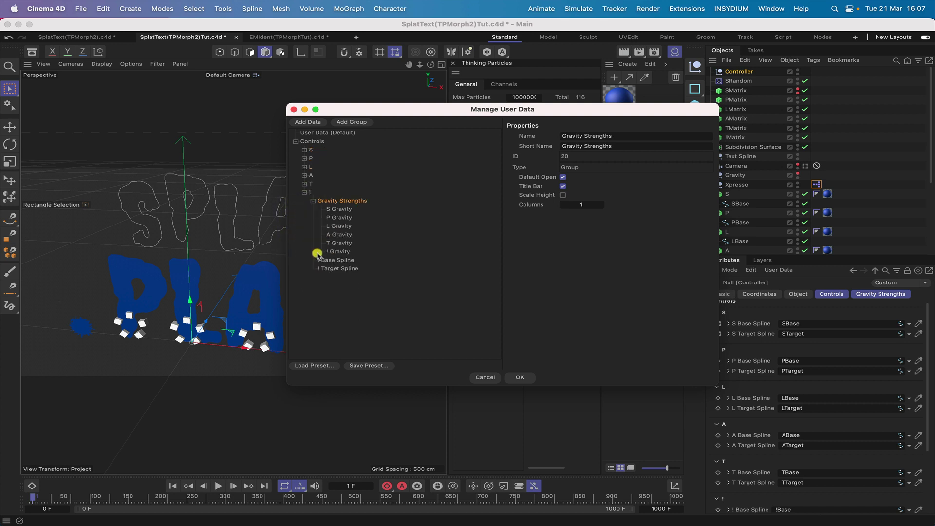
pyautogui.moveTo(325, 203); pyautogui.dragTo(316, 147)
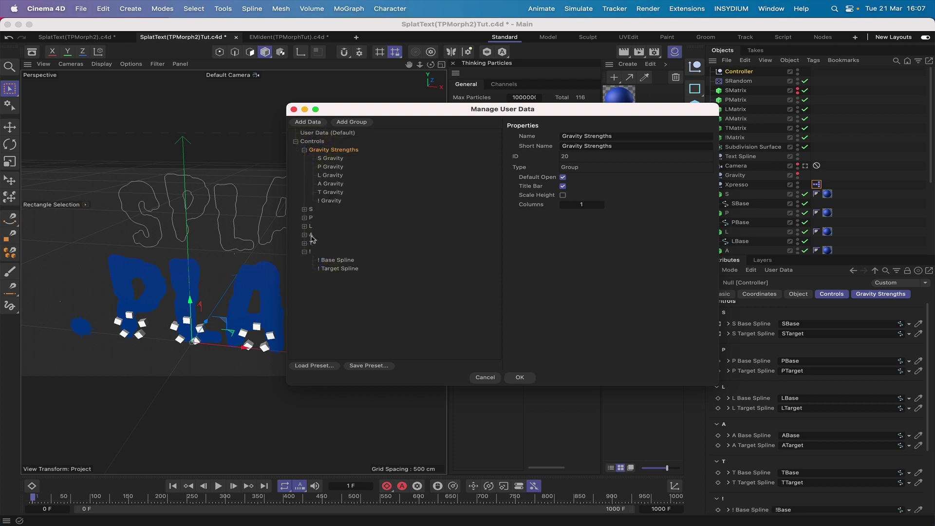
pyautogui.click(304, 252)
# Reorder Controls so the S, P, L, A, T and ! groups precede Gravity Strengths, and apply the user data changes.
pyautogui.moveTo(310, 209); pyautogui.dragTo(311, 145)
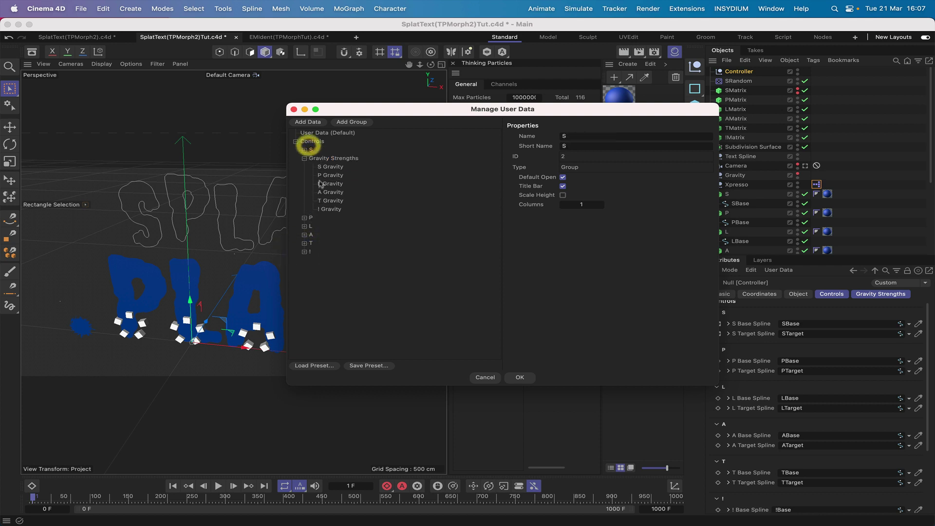
pyautogui.moveTo(312, 219); pyautogui.dragTo(312, 164)
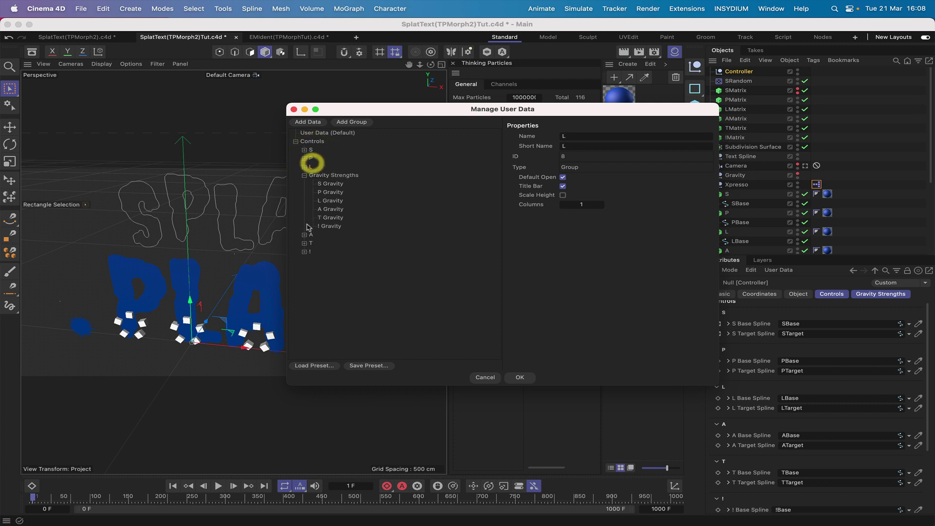
pyautogui.moveTo(311, 235); pyautogui.dragTo(304, 195)
pyautogui.moveTo(312, 268)
pyautogui.mouseDown()
pyautogui.moveTo(316, 182)
pyautogui.moveTo(303, 270)
pyautogui.mouseUp()
pyautogui.click(304, 166)
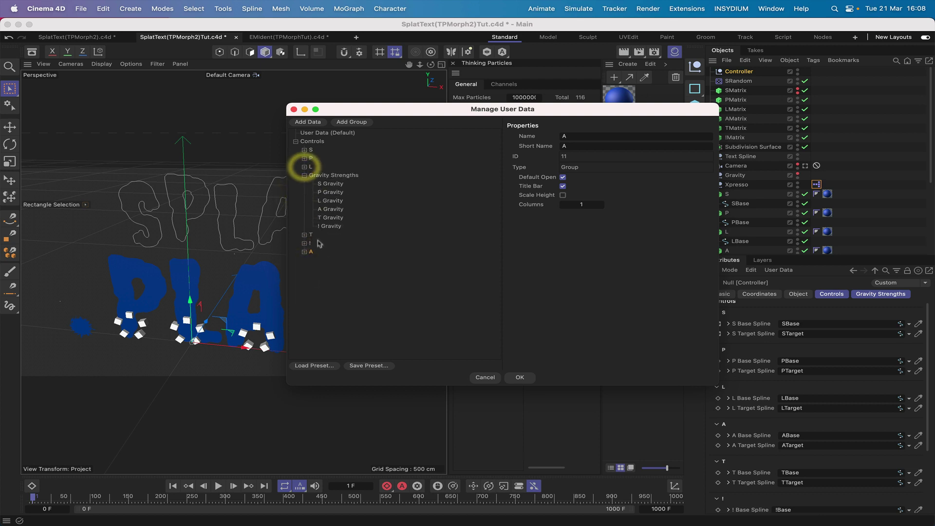
pyautogui.moveTo(307, 176); pyautogui.dragTo(307, 183)
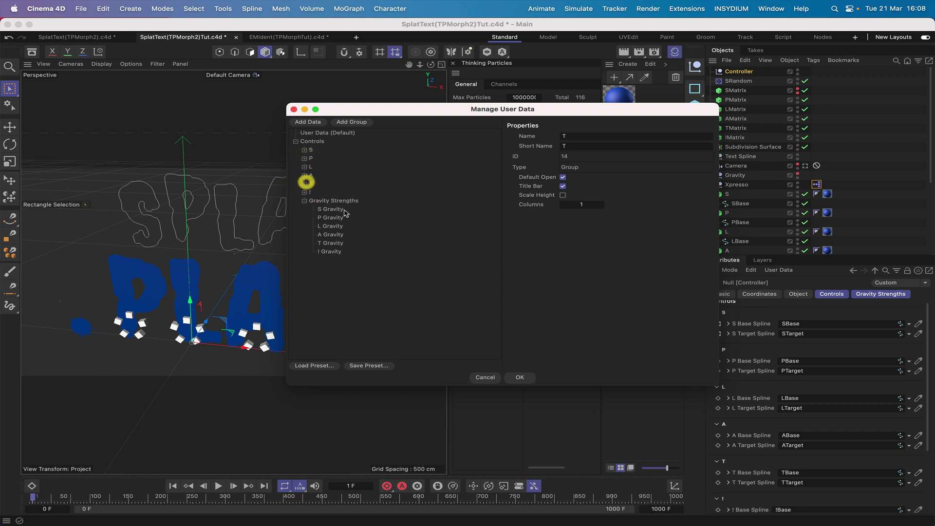
pyautogui.click(304, 200)
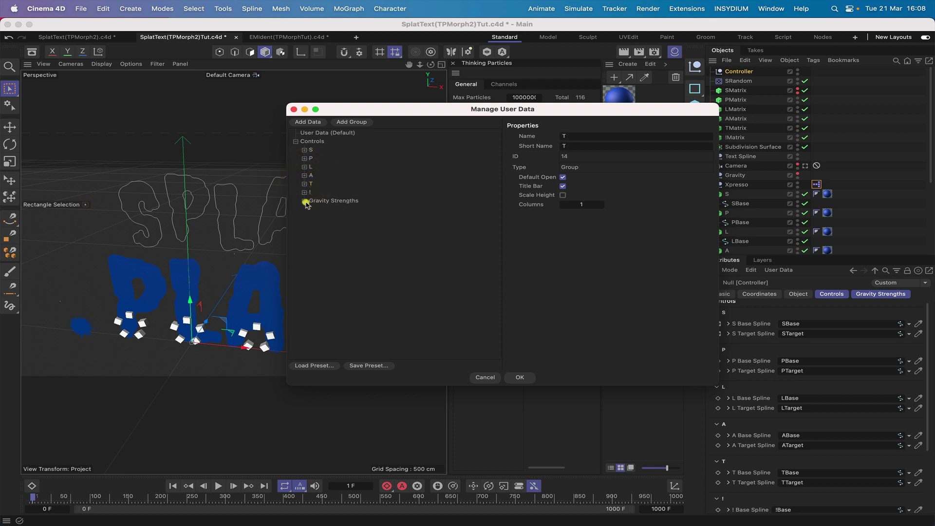
pyautogui.click(520, 378)
pyautogui.scroll(-3, 755, 365)
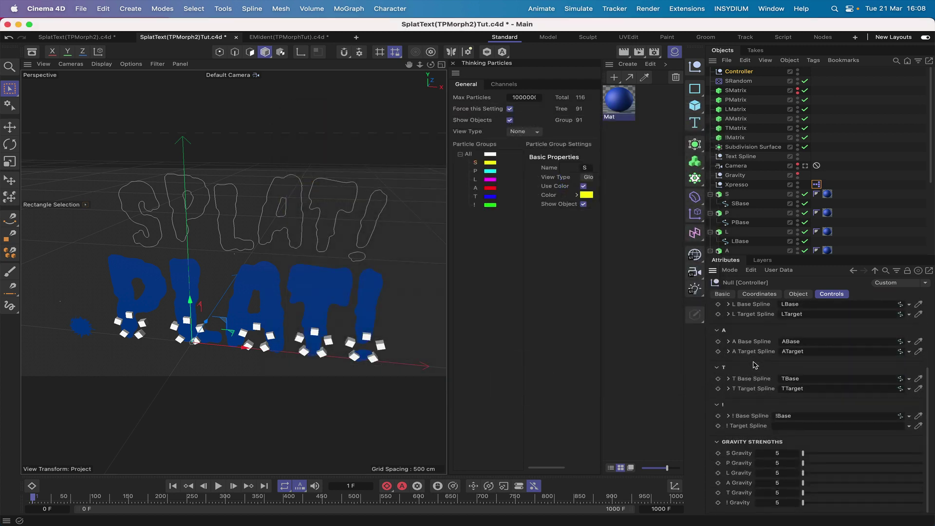
pyautogui.scroll(2, 754, 364)
pyautogui.scroll(-2, 754, 365)
# Add an S Gravity output to the Controller node in the XPresso Editor and connect it to PGravity's Strength input.
pyautogui.doubleClick(816, 184)
pyautogui.click(354, 426)
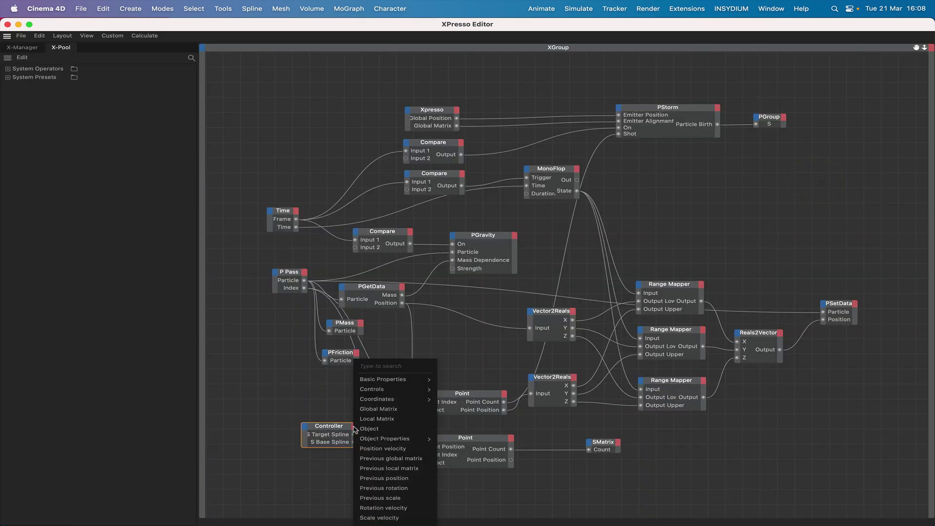
pyautogui.moveTo(373, 390)
pyautogui.moveTo(445, 394)
pyautogui.moveTo(449, 414)
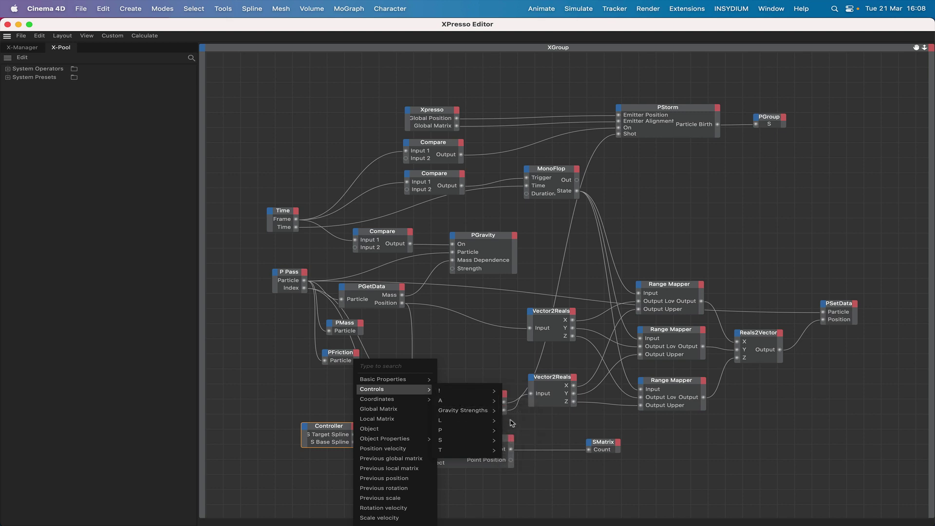
pyautogui.moveTo(491, 413)
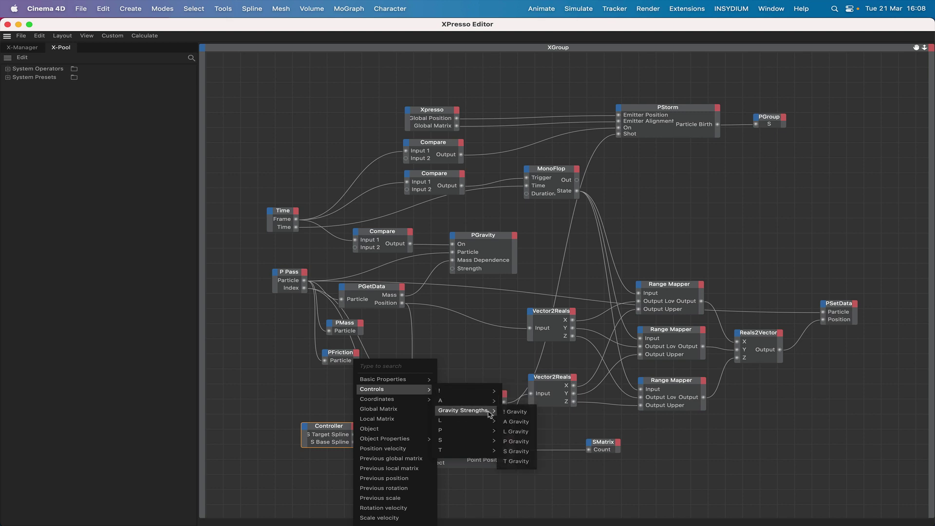
pyautogui.click(517, 452)
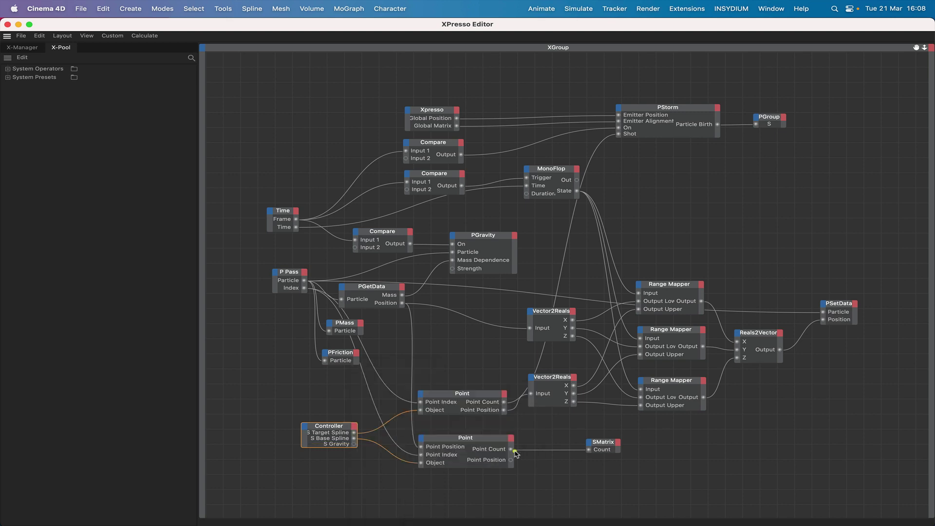
pyautogui.doubleClick(343, 427)
pyautogui.moveTo(344, 450); pyautogui.dragTo(452, 268)
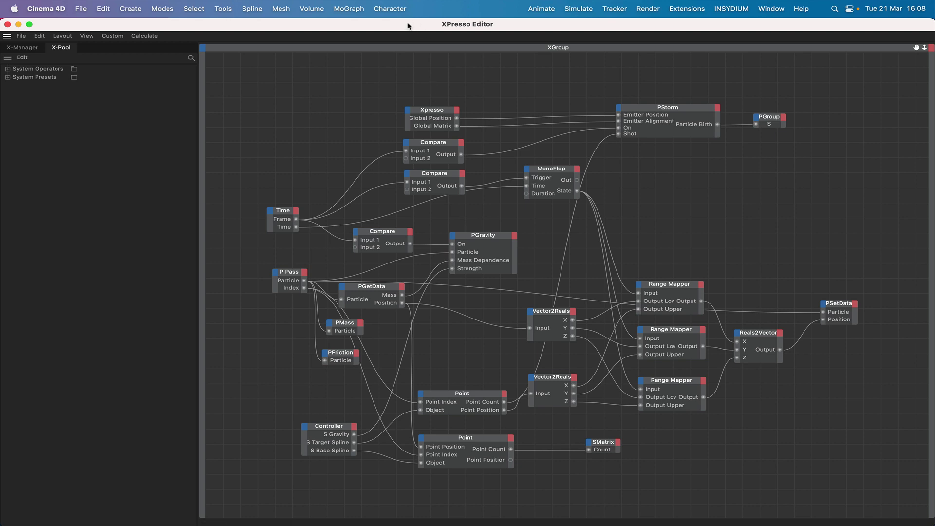
pyautogui.moveTo(407, 26); pyautogui.dragTo(555, 5)
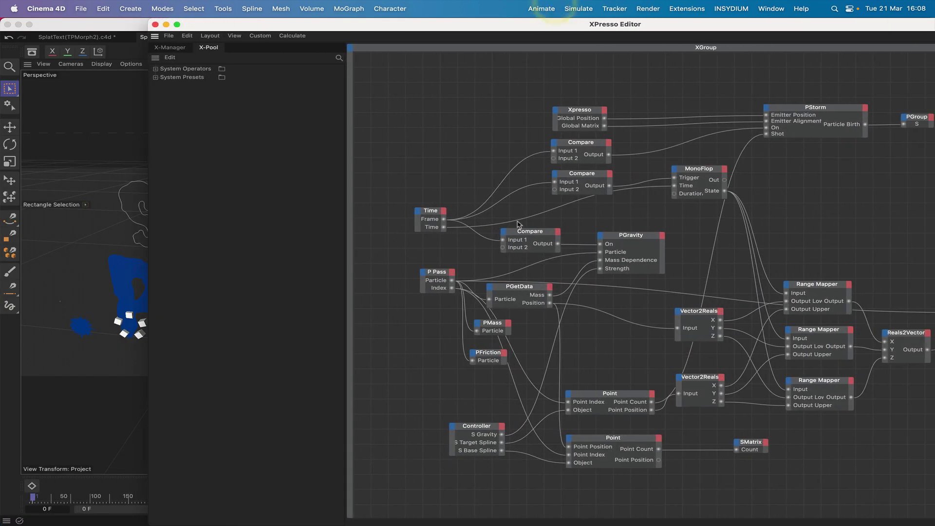
pyautogui.click(513, 235)
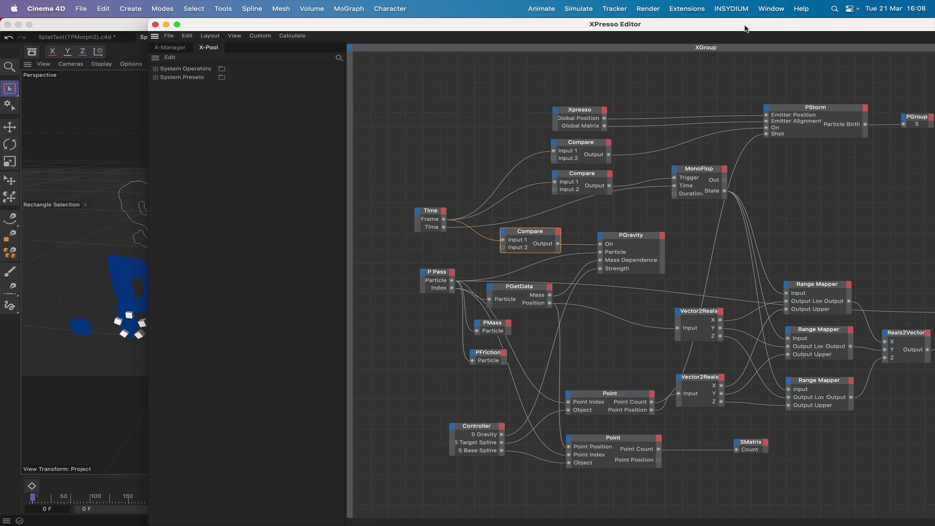
pyautogui.moveTo(746, 28); pyautogui.dragTo(607, 2)
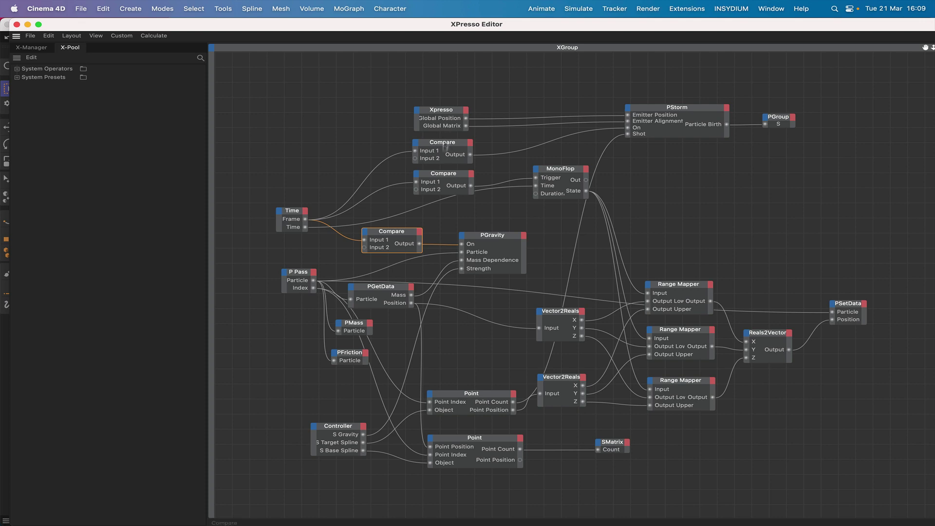
pyautogui.moveTo(373, 29); pyautogui.dragTo(606, 4)
pyautogui.click(249, 25)
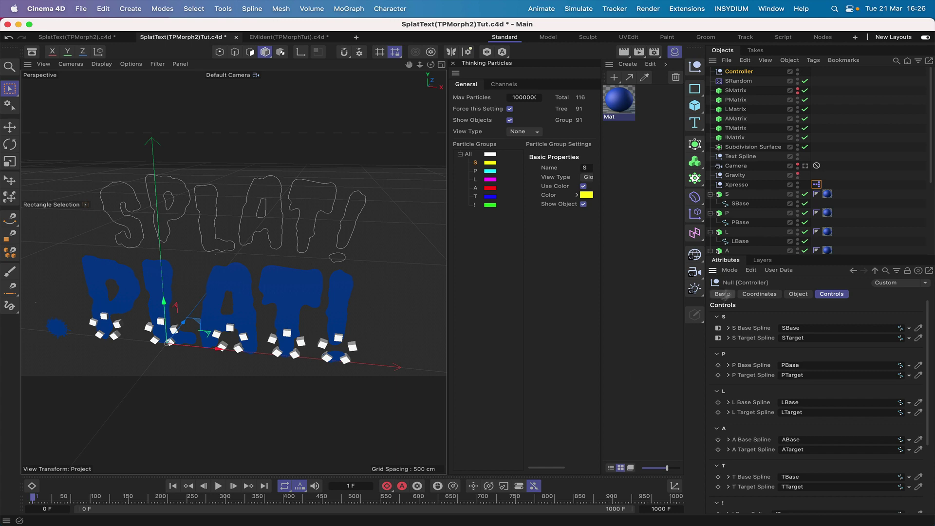
# Reopen the node setup and assign the Gravity null as the PGravity node's Object.
pyautogui.doubleClick(816, 184)
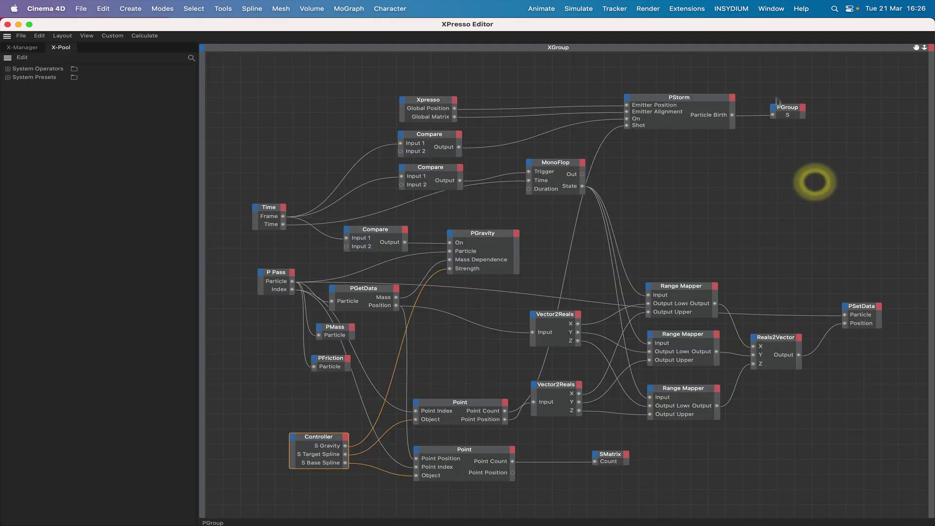
pyautogui.moveTo(771, 25); pyautogui.dragTo(463, 16)
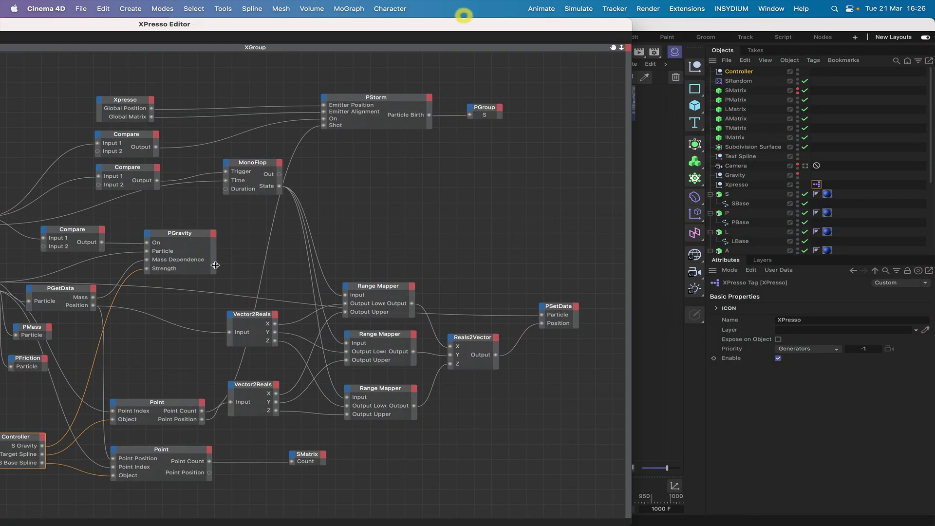
pyautogui.click(173, 234)
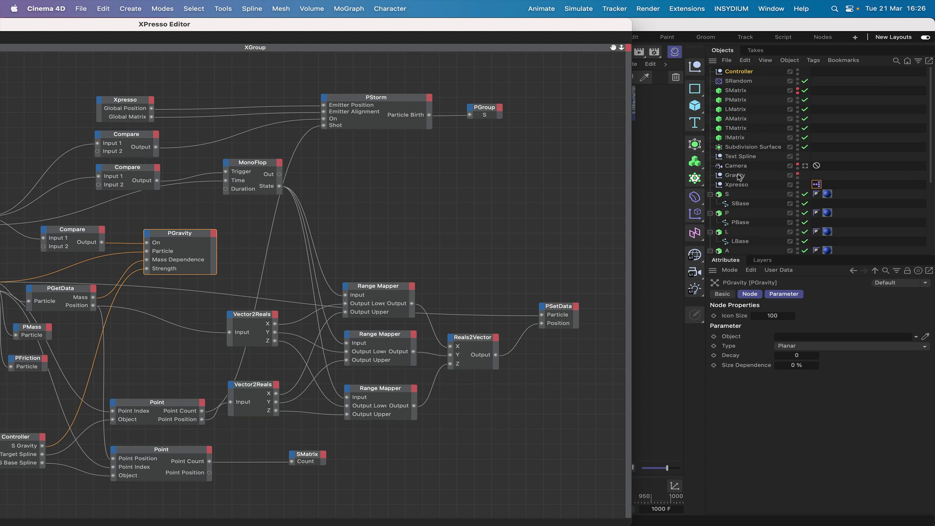
pyautogui.moveTo(738, 175); pyautogui.dragTo(789, 343)
pyautogui.moveTo(530, 28); pyautogui.dragTo(686, 28)
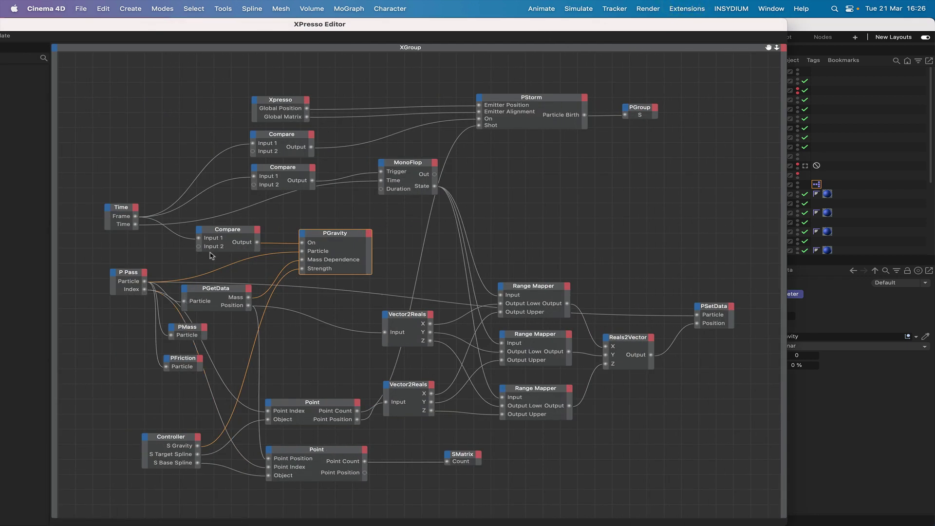
# Set the Mass of the PMass node to 0.1.
pyautogui.click(190, 330)
pyautogui.moveTo(727, 27); pyautogui.dragTo(664, 28)
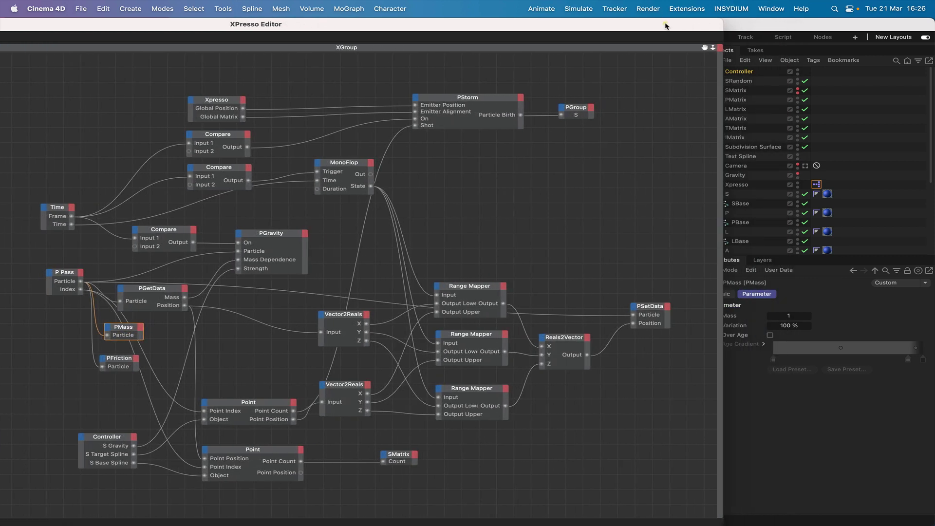
pyautogui.click(789, 314)
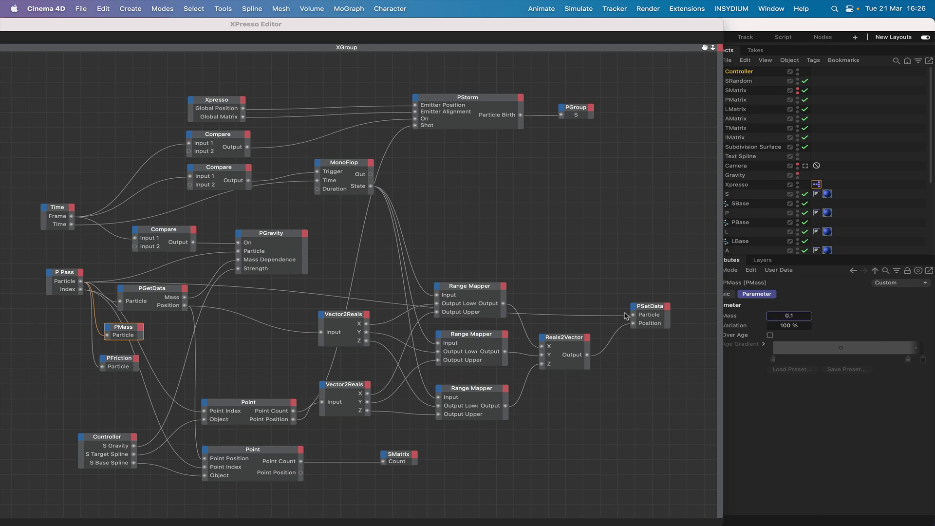
# Set the PFriction node's Mass Dependence to 100 %.
pyautogui.click(122, 360)
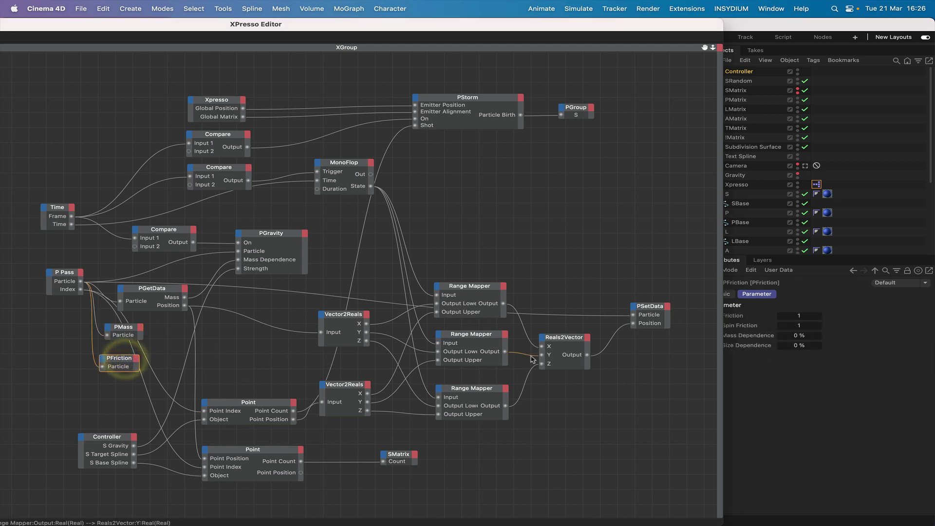
pyautogui.click(799, 336)
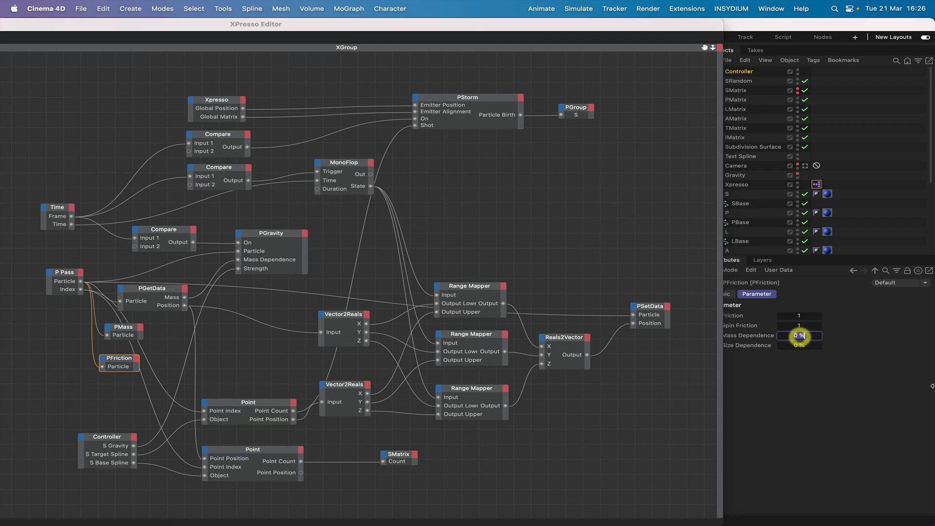
pyautogui.write('10')
# Set Input 2 to 45 on the Compare node feeding PGravity, and check the other two Compare nodes' parameters.
pyautogui.moveTo(709, 30); pyautogui.dragTo(703, 29)
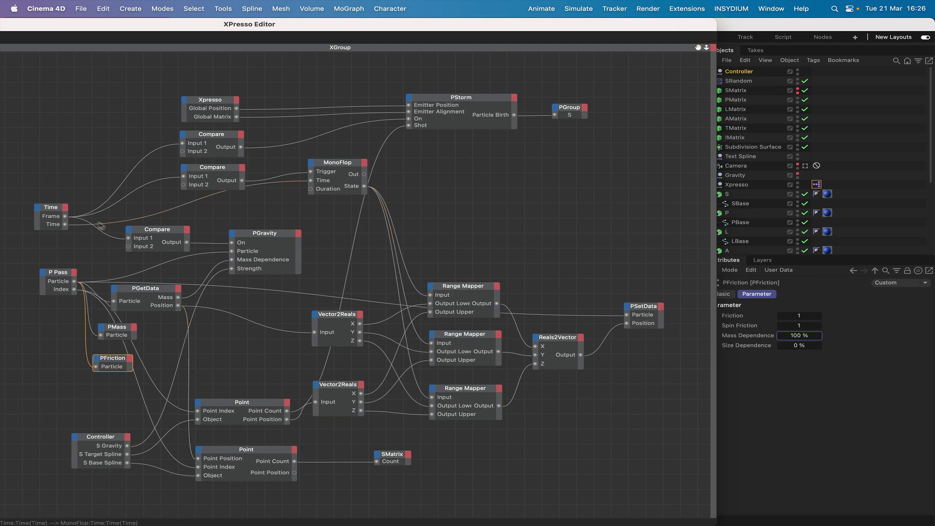
pyautogui.click(185, 237)
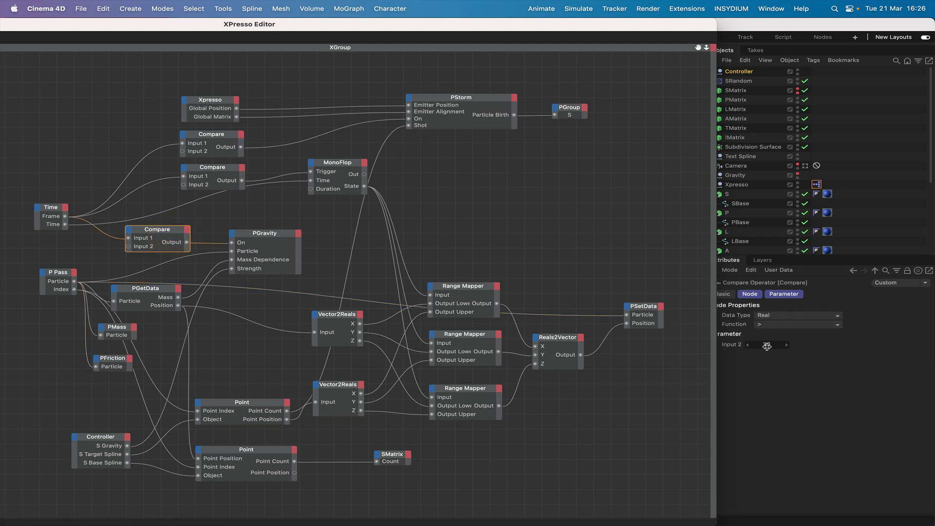
pyautogui.click(767, 345)
pyautogui.write('45')
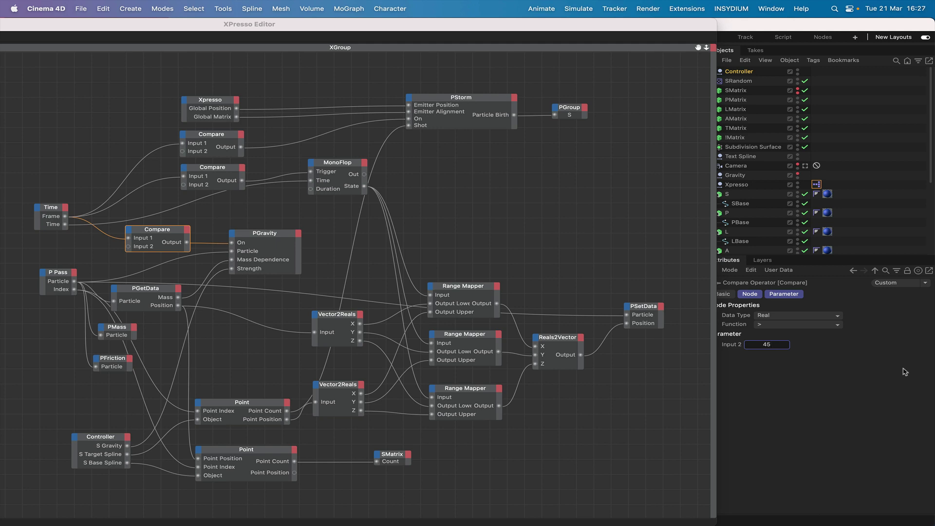
pyautogui.click(211, 169)
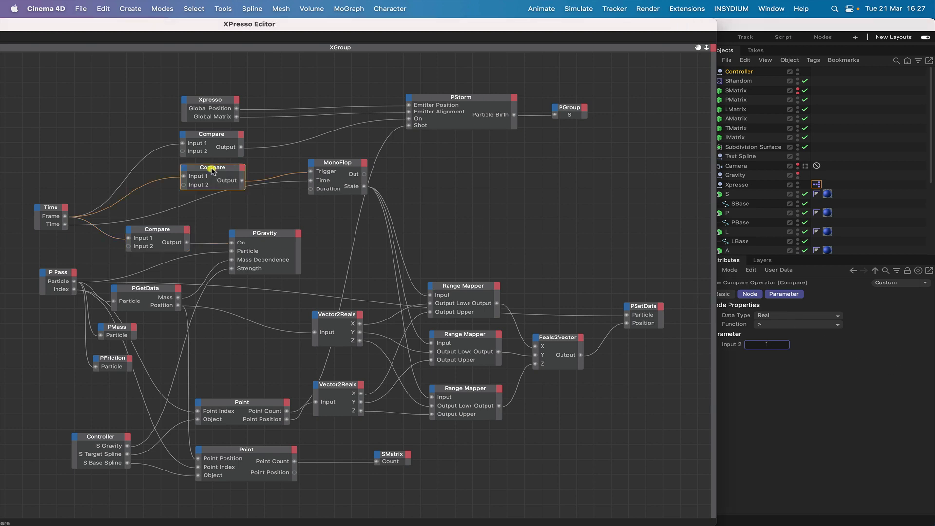
pyautogui.click(220, 137)
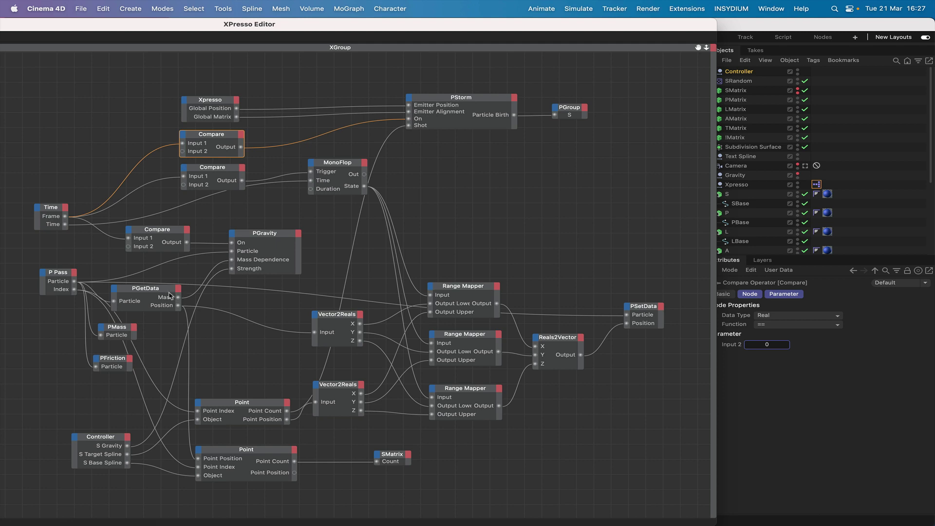
# Close the XPresso Editor, play the animation to preview the S morph, and return the timeline to frame 1.
pyautogui.doubleClick(416, 18)
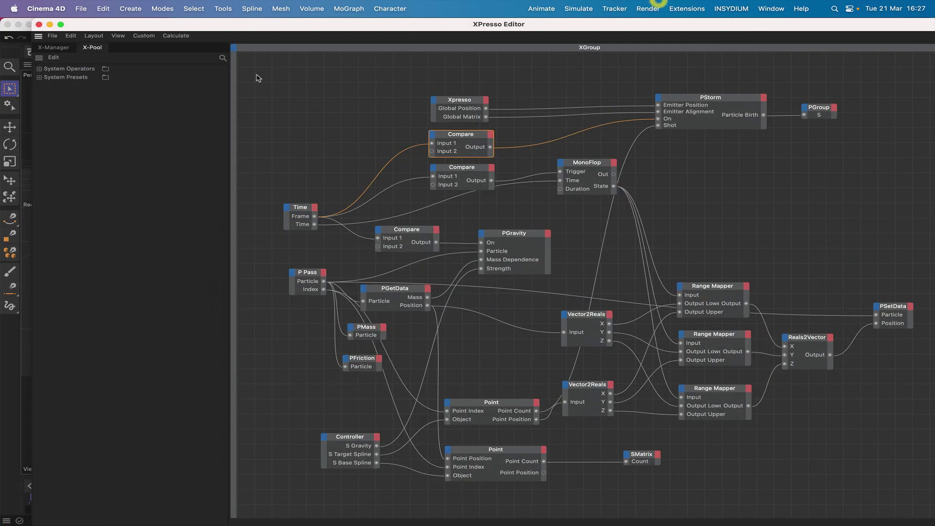
pyautogui.click(39, 25)
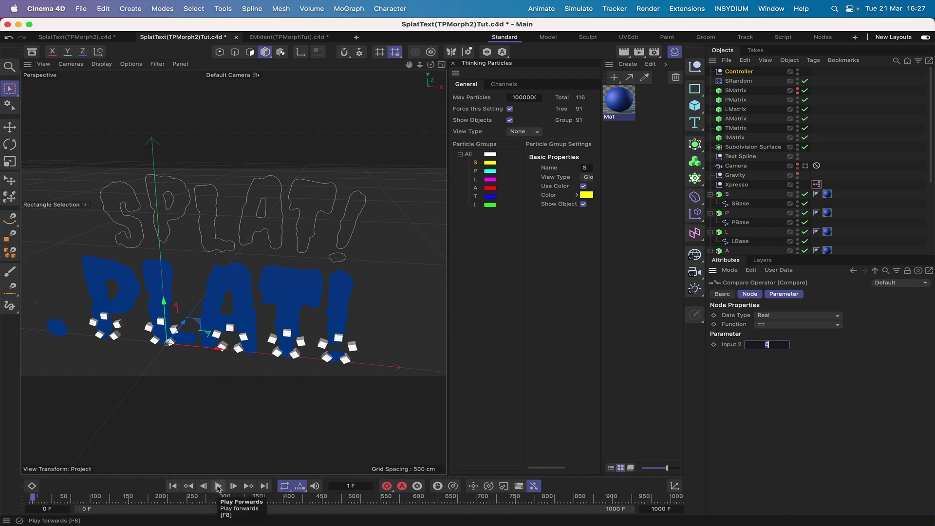
pyautogui.click(218, 486)
pyautogui.click(218, 487)
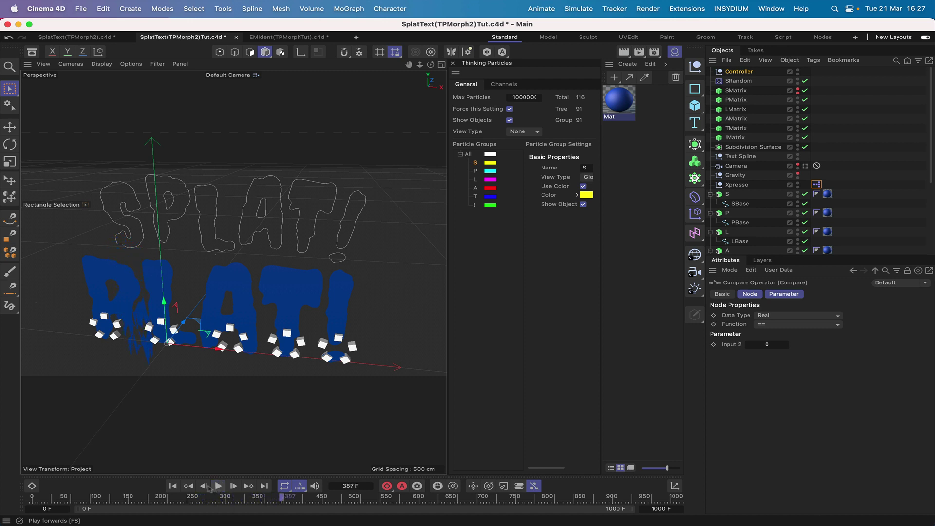
pyautogui.click(172, 485)
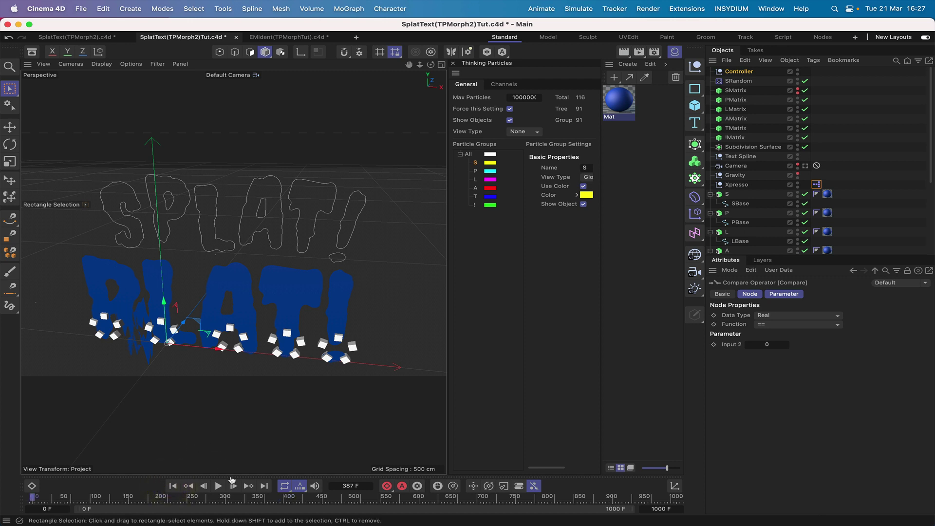
pyautogui.click(233, 485)
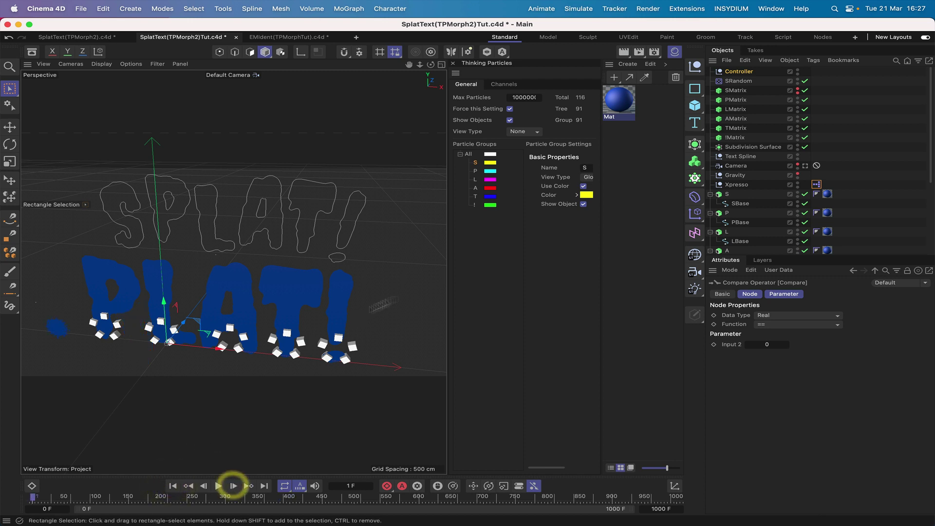
# Reopen the XPresso Editor and inspect the parameters of the PMass and PFriction nodes.
pyautogui.doubleClick(817, 184)
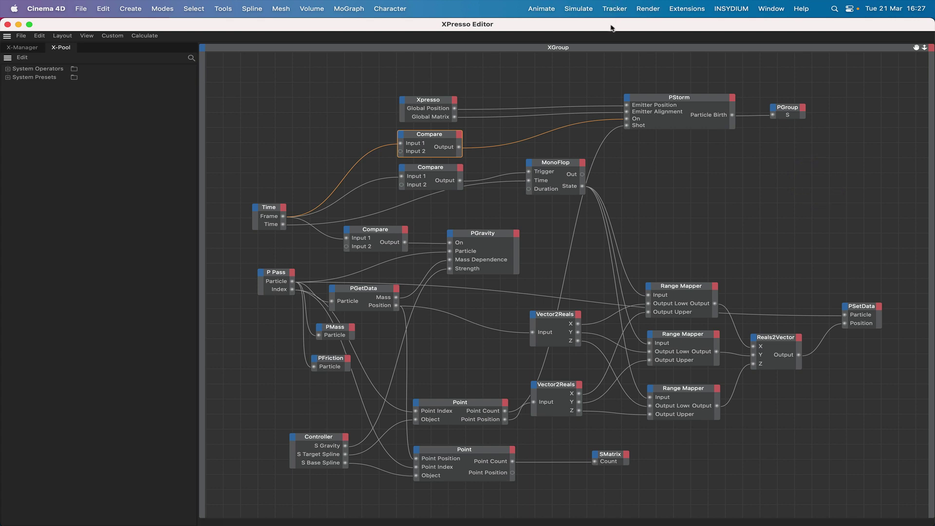
pyautogui.moveTo(612, 26); pyautogui.dragTo(435, 3)
pyautogui.click(162, 329)
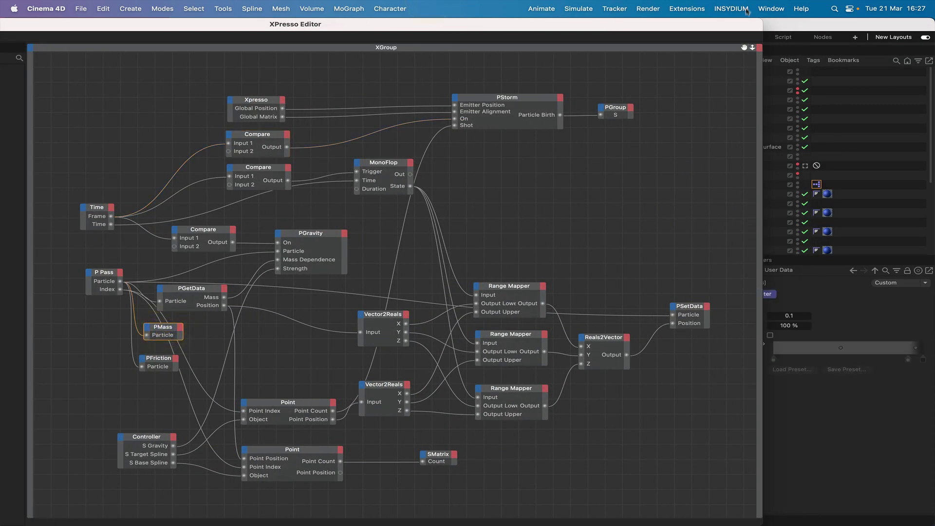
pyautogui.moveTo(746, 29); pyautogui.dragTo(651, 28)
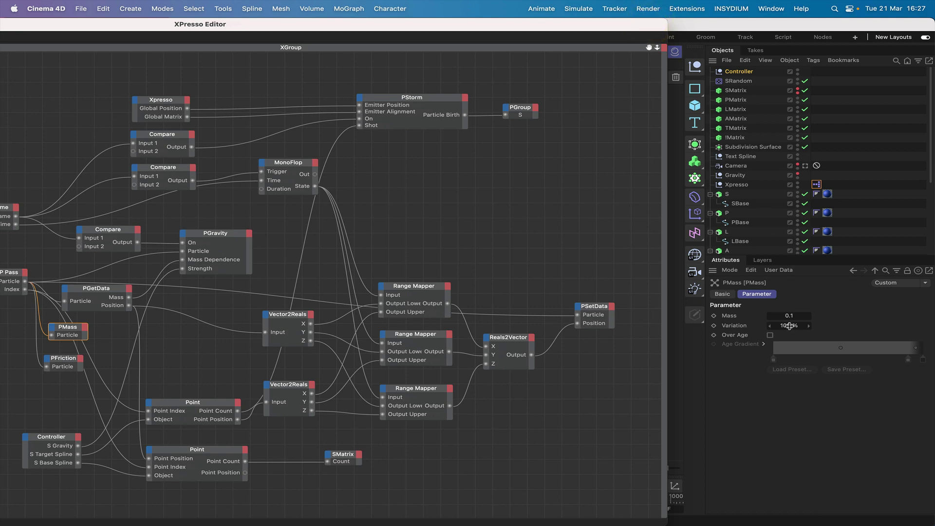
pyautogui.click(74, 361)
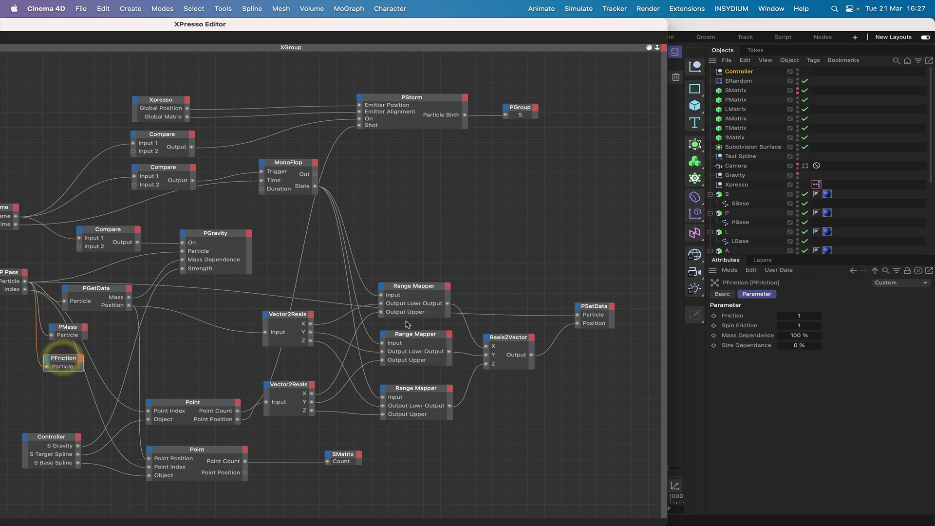
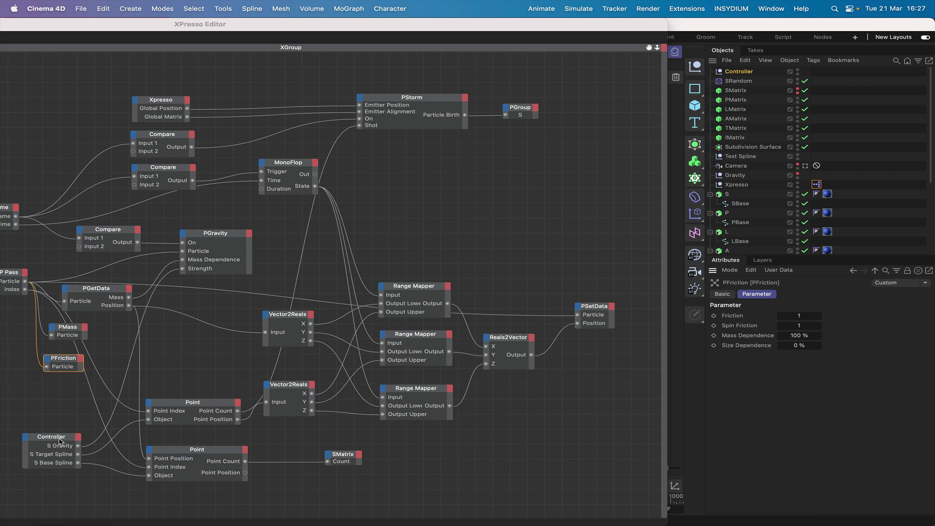
# Examine the Controller null's Gravity Strengths user data, and close the XPresso Editor.
pyautogui.click(741, 72)
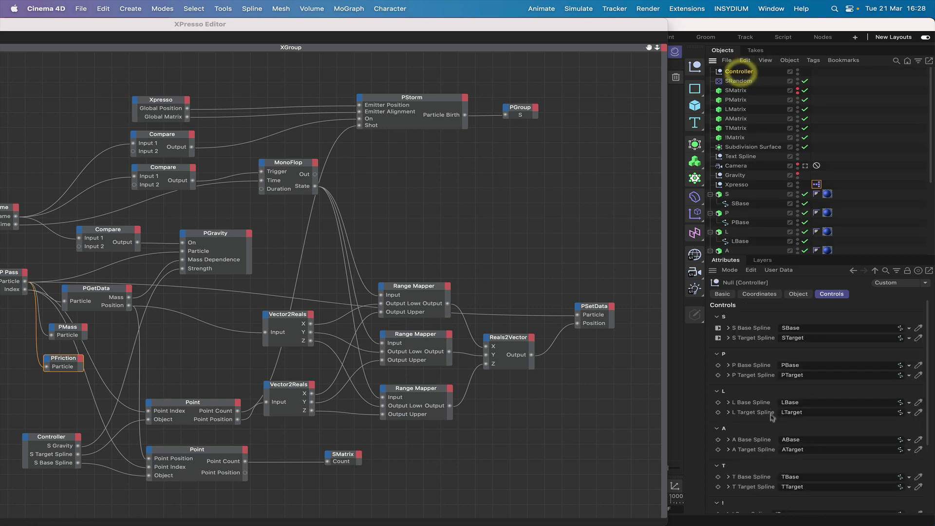
pyautogui.scroll(-3, 770, 418)
pyautogui.scroll(-3, 772, 419)
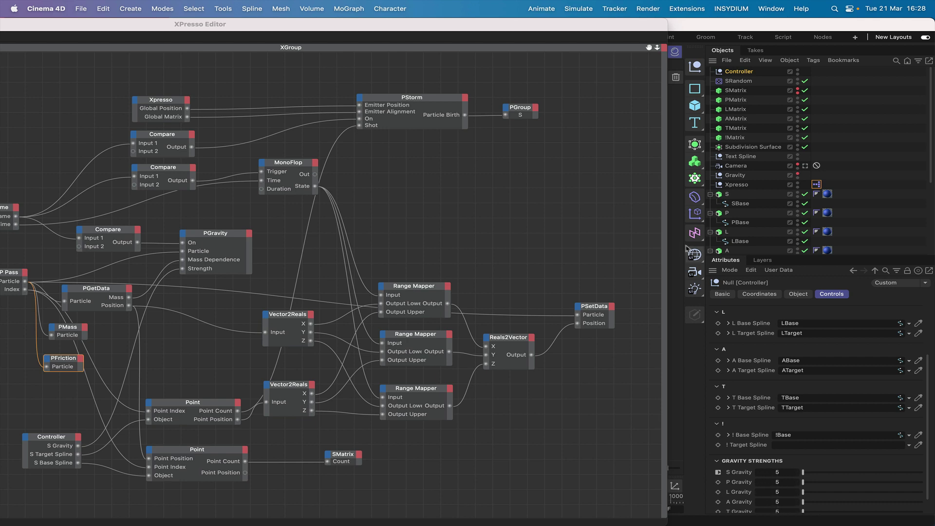
pyautogui.moveTo(577, 23); pyautogui.dragTo(747, 4)
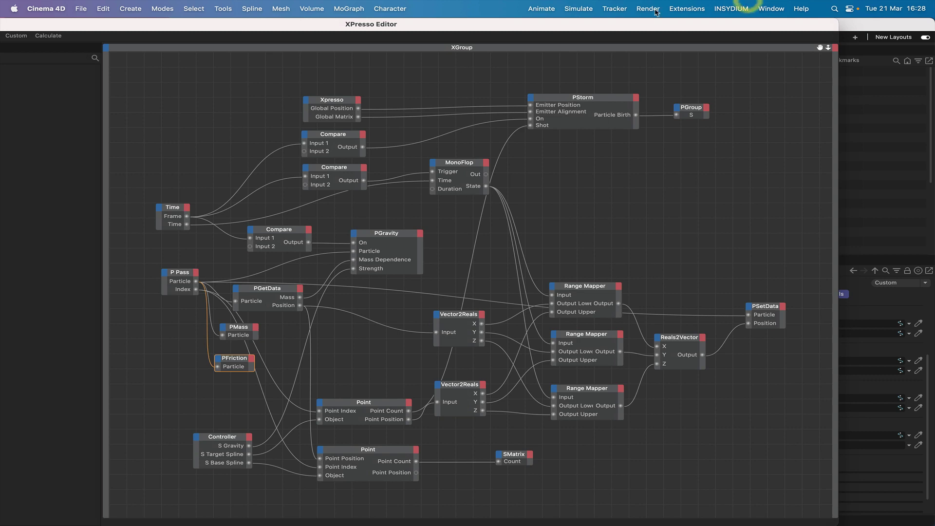
pyautogui.moveTo(637, 24); pyautogui.dragTo(692, 23)
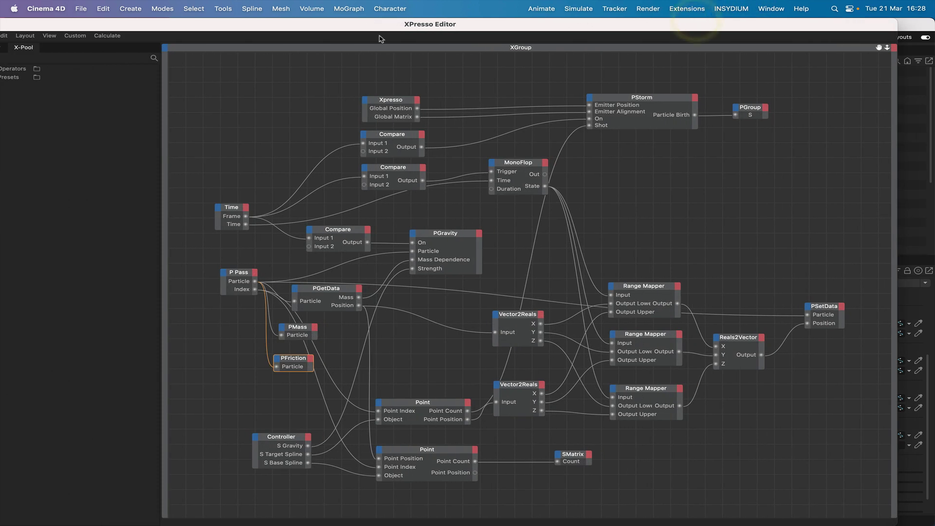
pyautogui.moveTo(361, 29); pyautogui.dragTo(473, 24)
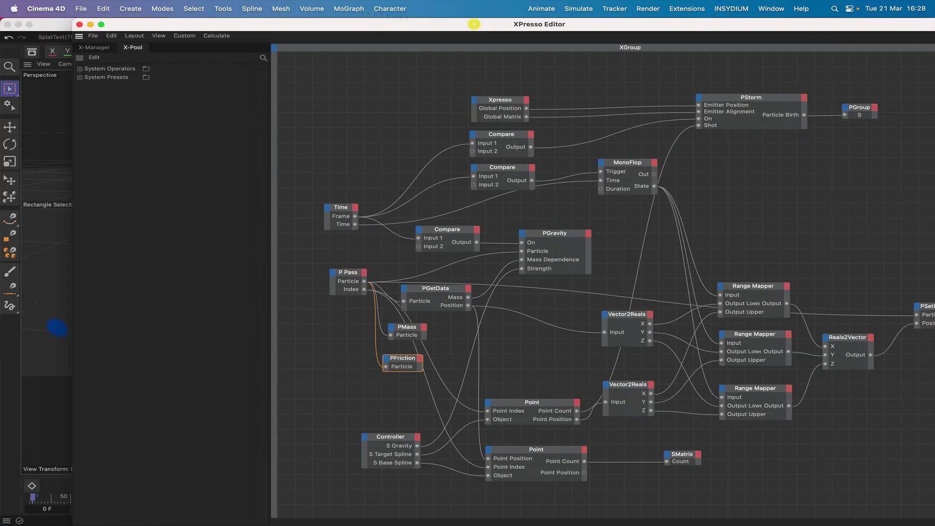
pyautogui.click(79, 24)
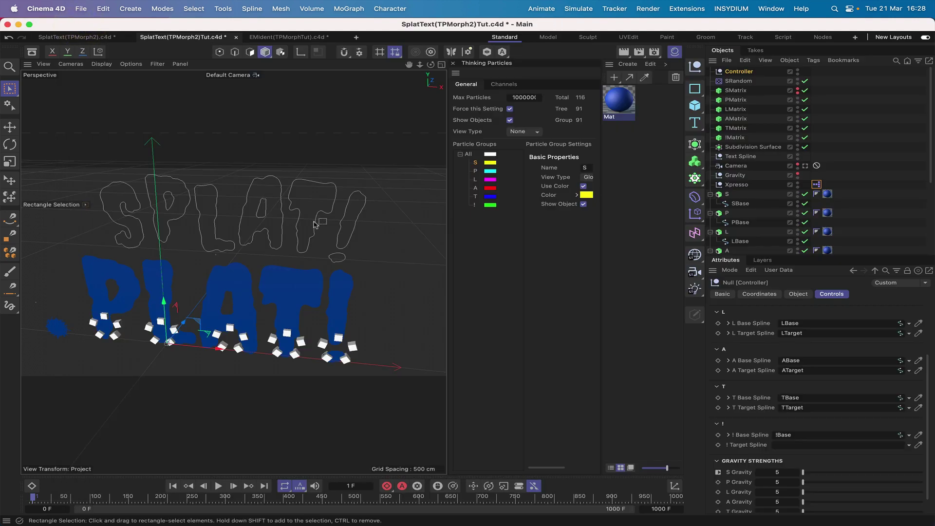
# Hide the TargetSplines null in both the editor and the renderer.
pyautogui.scroll(-5, 770, 215)
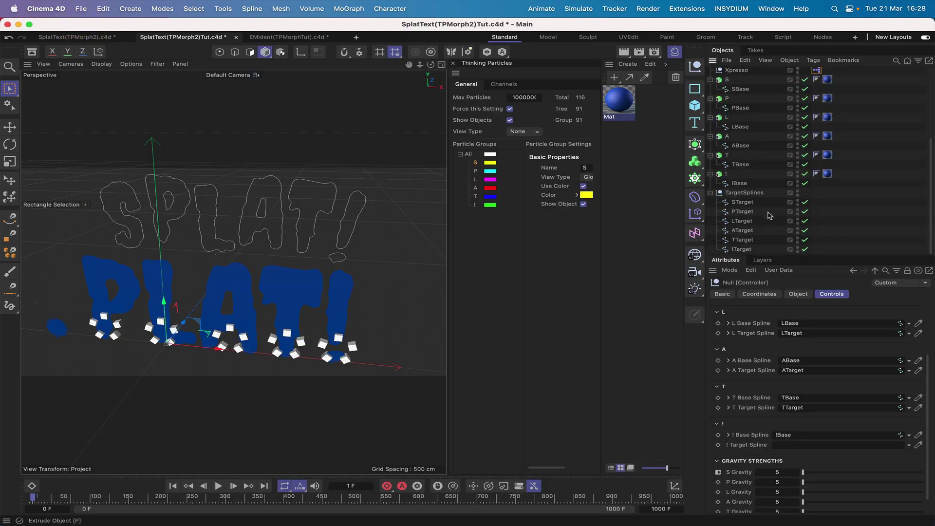
pyautogui.click(797, 193)
pyautogui.click(797, 191)
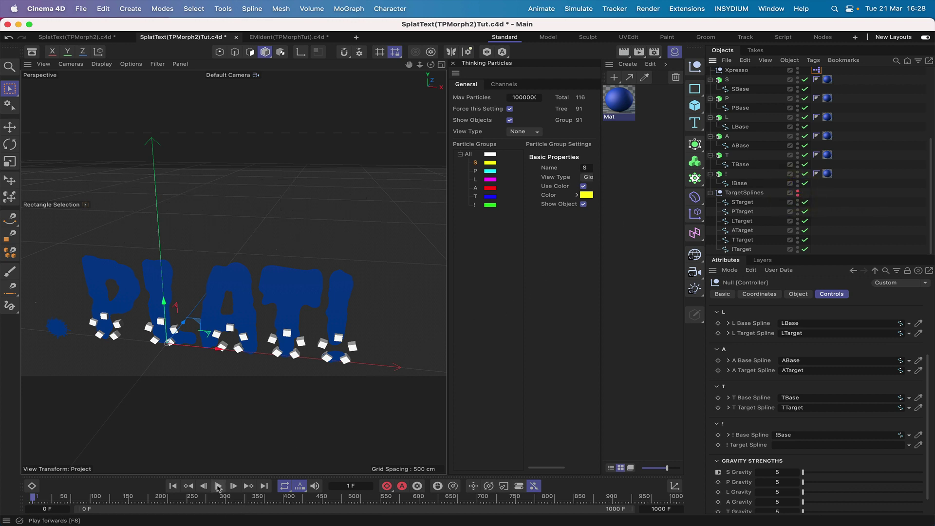
# Play the animation with the target splines hidden, and reset the timeline to frame 1.
pyautogui.click(218, 486)
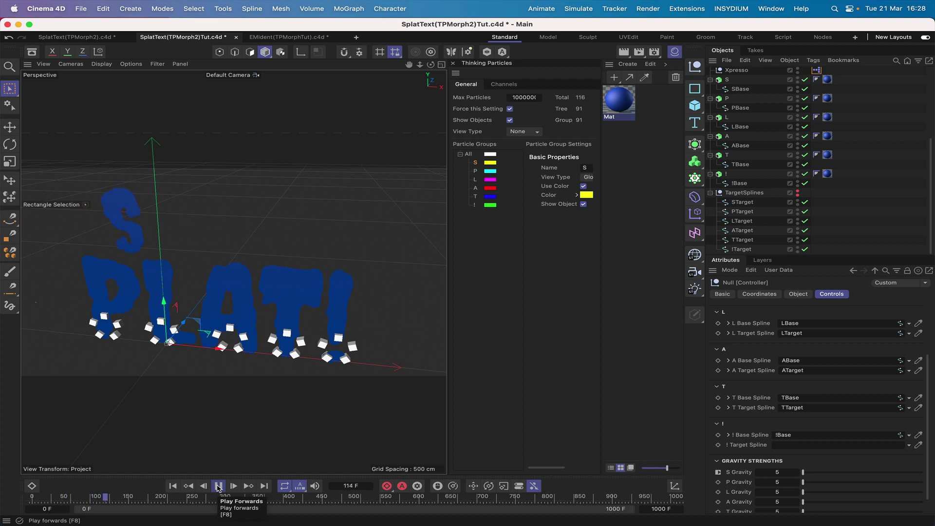
pyautogui.click(219, 486)
pyautogui.click(173, 485)
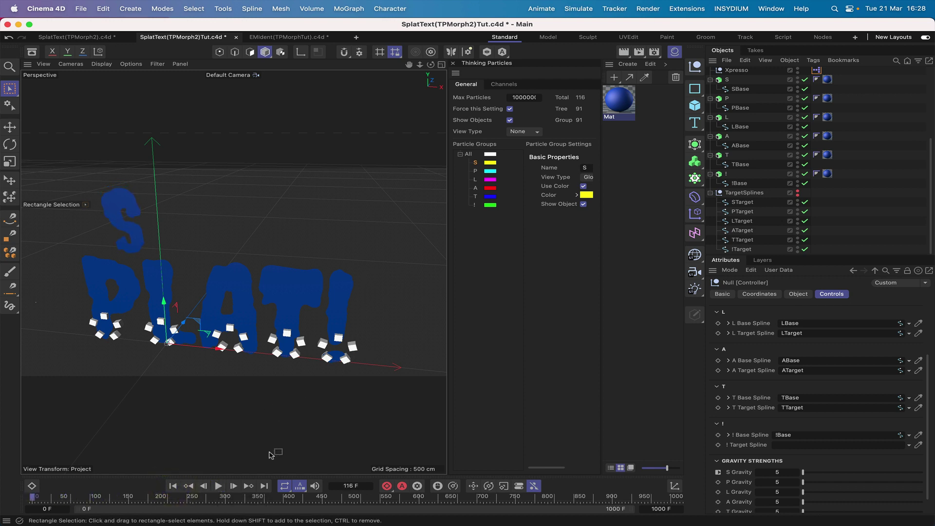
pyautogui.click(234, 485)
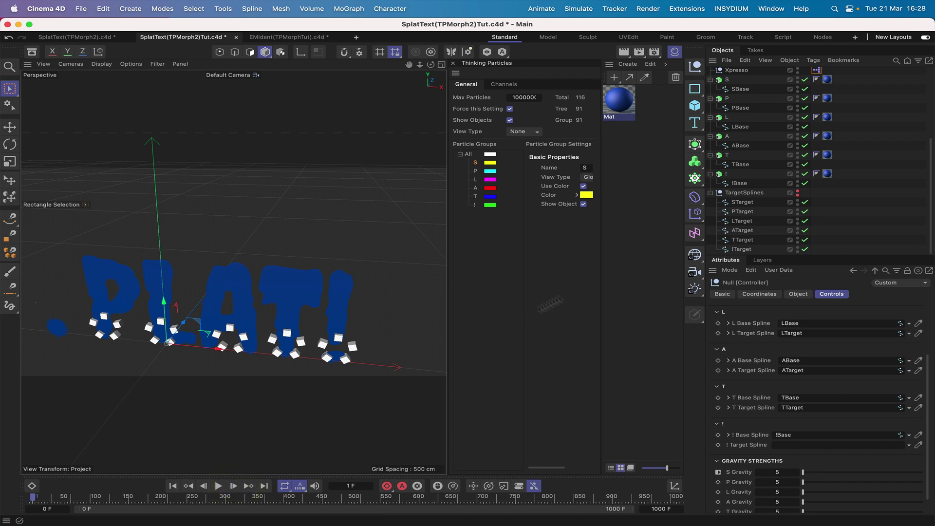
# Duplicate the Xpresso null five times in the object list, directly below the original.
pyautogui.scroll(5, 742, 187)
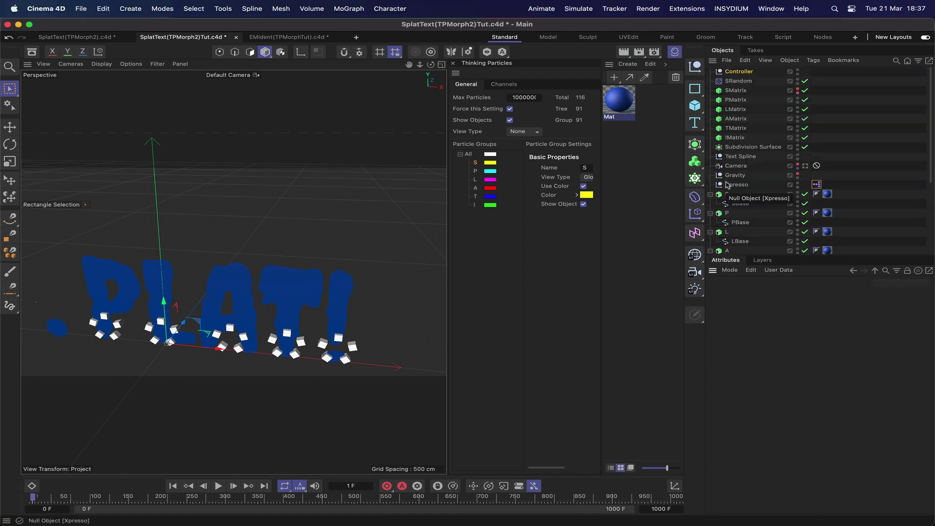
pyautogui.click(732, 185)
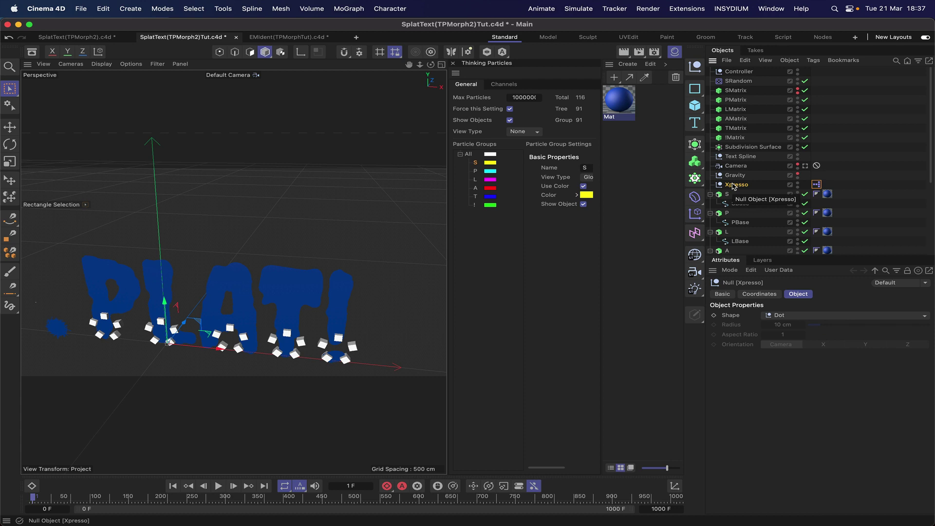
pyautogui.keyDown('ctrl'); pyautogui.moveTo(733, 190); pyautogui.dragTo(740, 227); pyautogui.keyUp('ctrl')
pyautogui.click(734, 212)
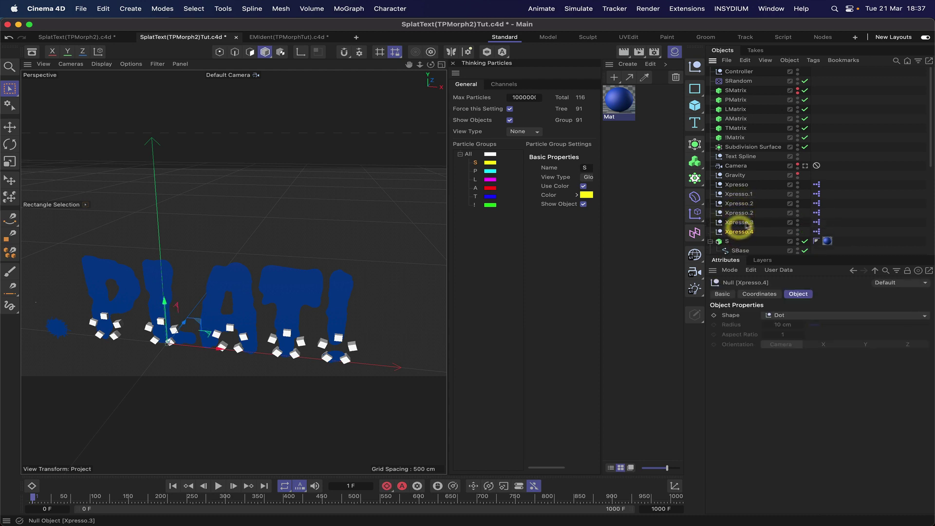
# Rename the original Xpresso null to SXpresso.
pyautogui.click(735, 186)
pyautogui.doubleClick(732, 185)
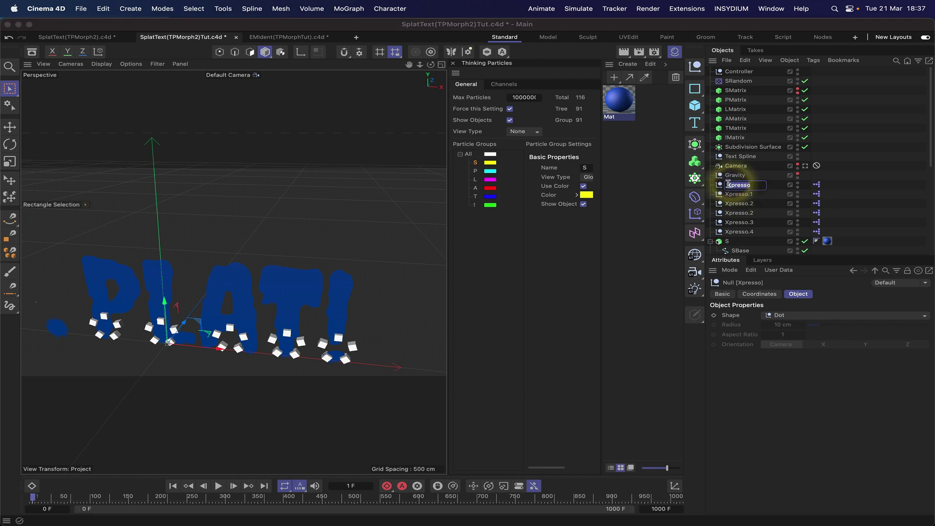
pyautogui.click(727, 185)
pyautogui.write('S')
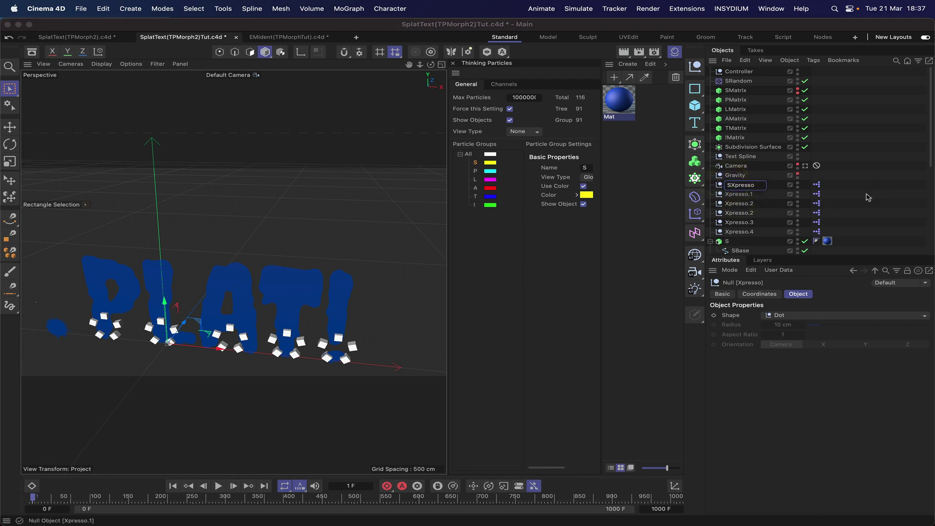
# Rename the five duplicated Xpresso nulls below SXpresso as PXpresso, LXpresso, AXpresso, TXpresso and !Xpresso.
pyautogui.click(749, 194)
pyautogui.doubleClick(761, 193)
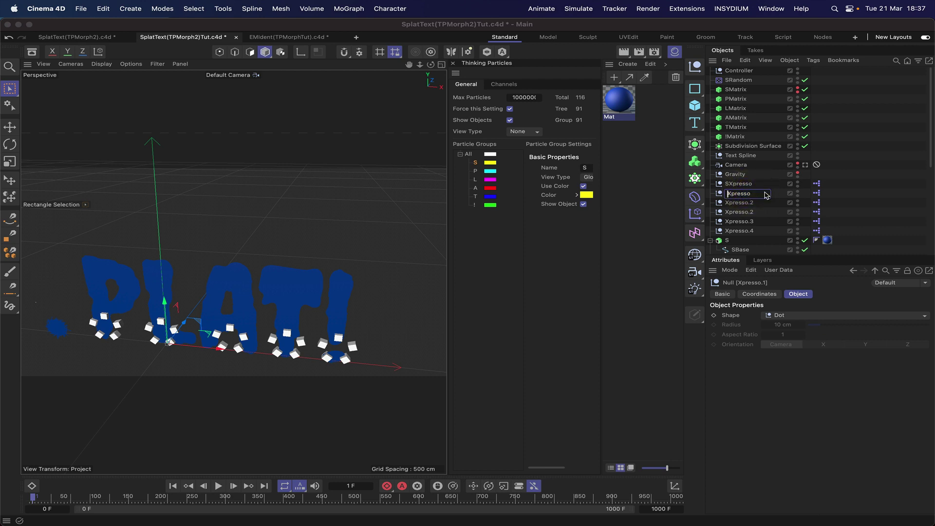
pyautogui.press('Down')
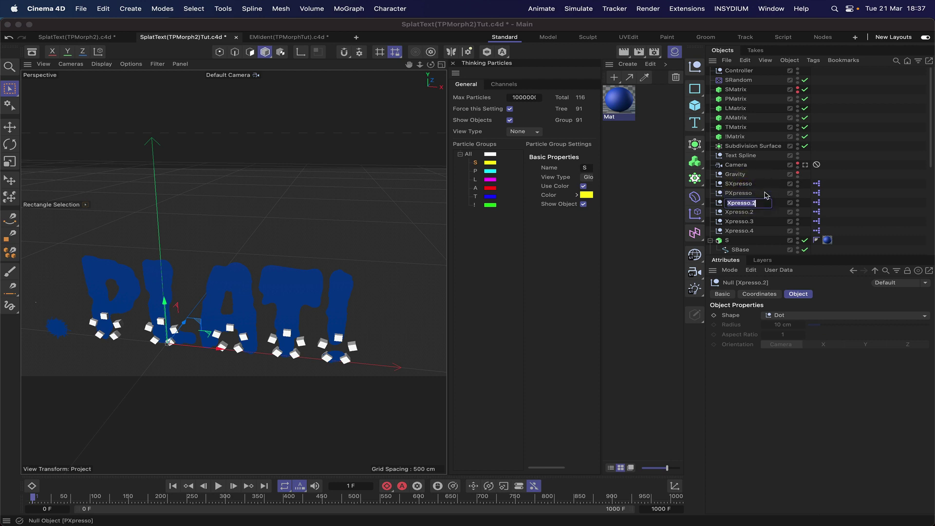
pyautogui.press('Right')
pyautogui.press('Left')
pyautogui.press('Down')
pyautogui.press('Down')
pyautogui.press('Right')
pyautogui.press('Up')
pyautogui.press('Up')
pyautogui.press('Right')
pyautogui.press('Down')
pyautogui.press('Right')
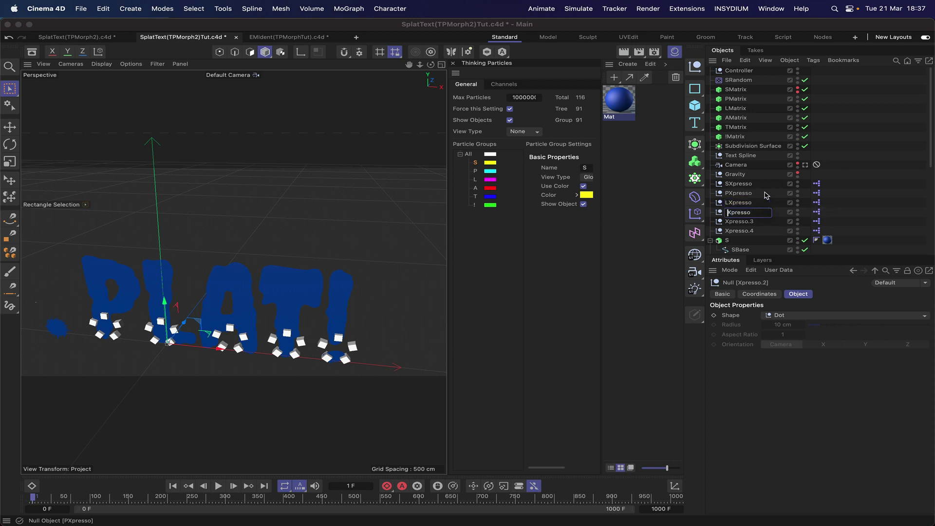
pyautogui.press('Down')
pyautogui.press('Right')
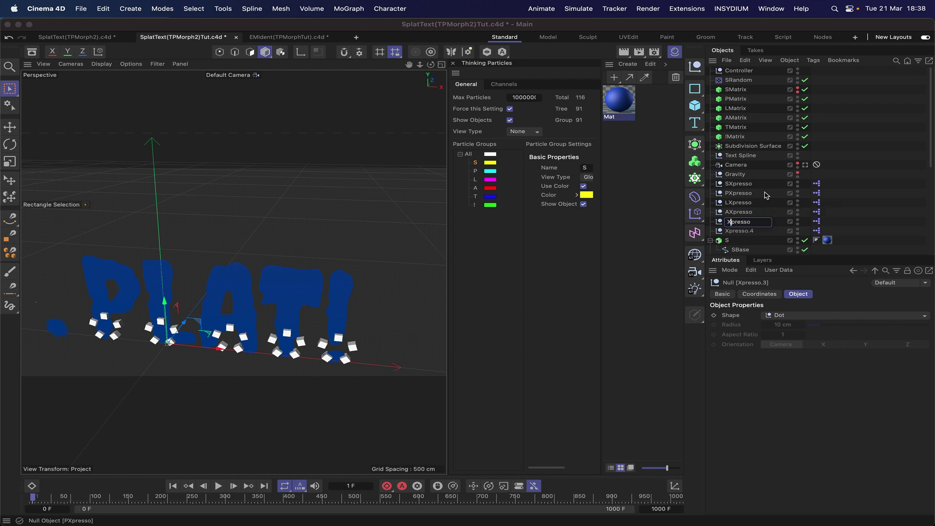
pyautogui.press('Down')
pyautogui.press('Right')
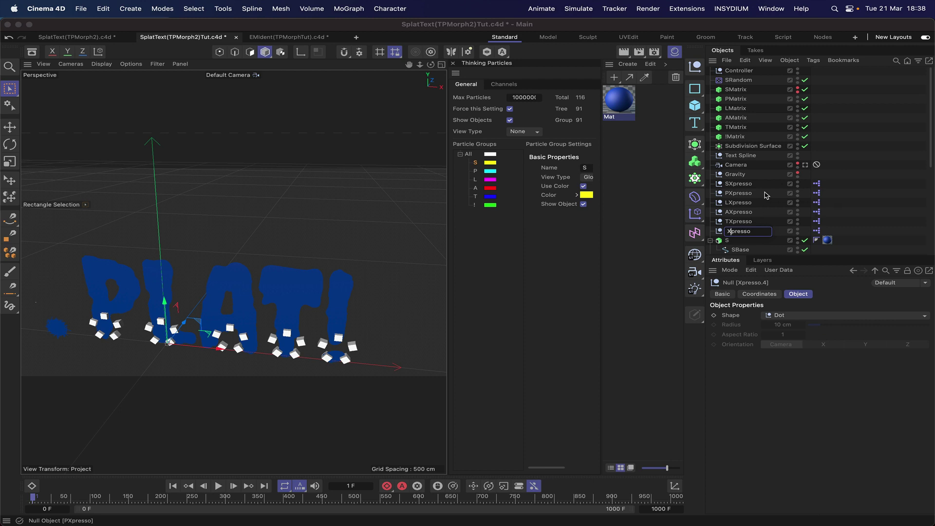
pyautogui.click(790, 184)
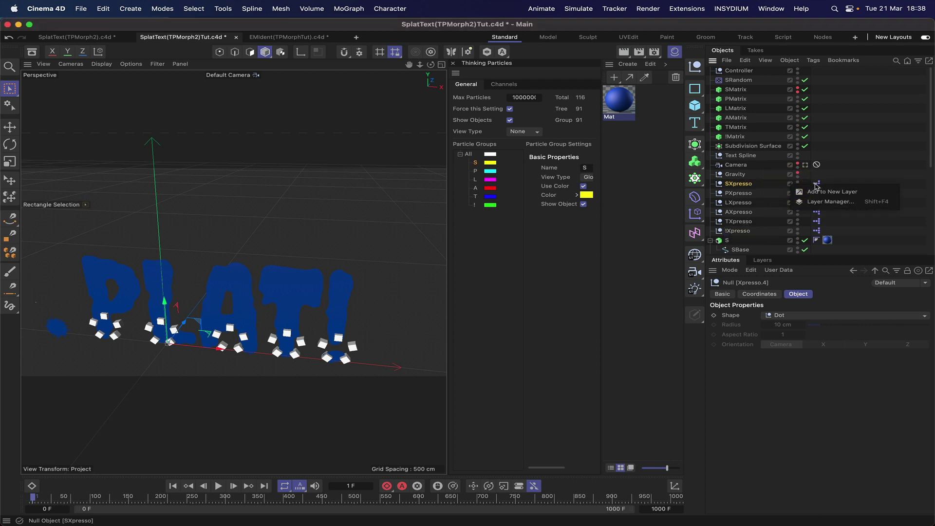
pyautogui.click(850, 154)
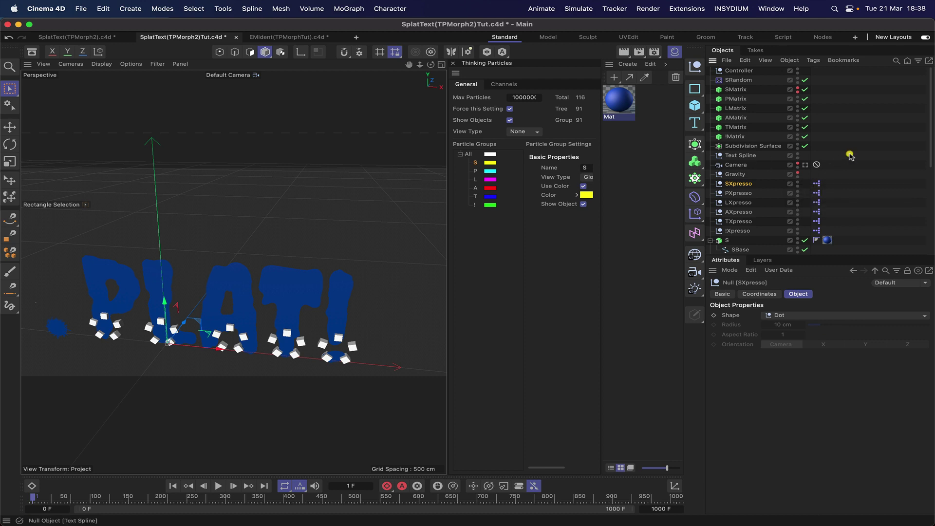
# In the SXpresso node graph, set Input 2 of the Compare node feeding the MonoFlop trigger to 0.
pyautogui.doubleClick(814, 183)
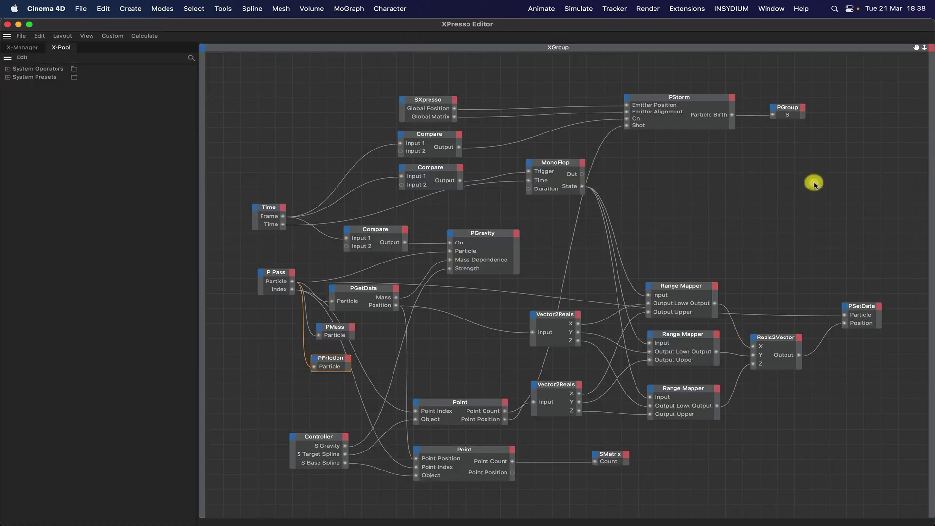
pyautogui.click(423, 139)
pyautogui.moveTo(837, 27); pyautogui.dragTo(516, 27)
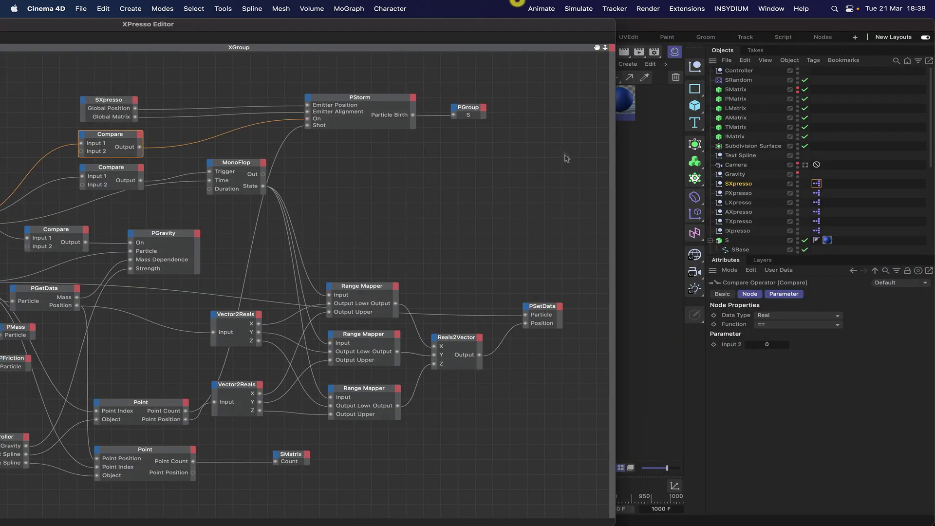
pyautogui.click(124, 171)
pyautogui.click(768, 343)
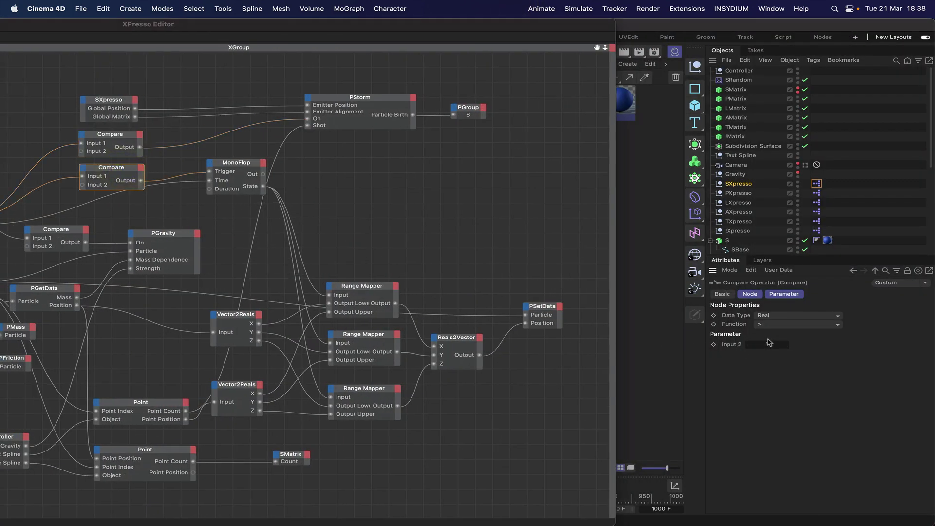
pyautogui.doubleClick(772, 346)
pyautogui.write('0')
# Play the animation to check the S morph, and reset the timeline to frame 1.
pyautogui.moveTo(582, 25); pyautogui.dragTo(1, 20)
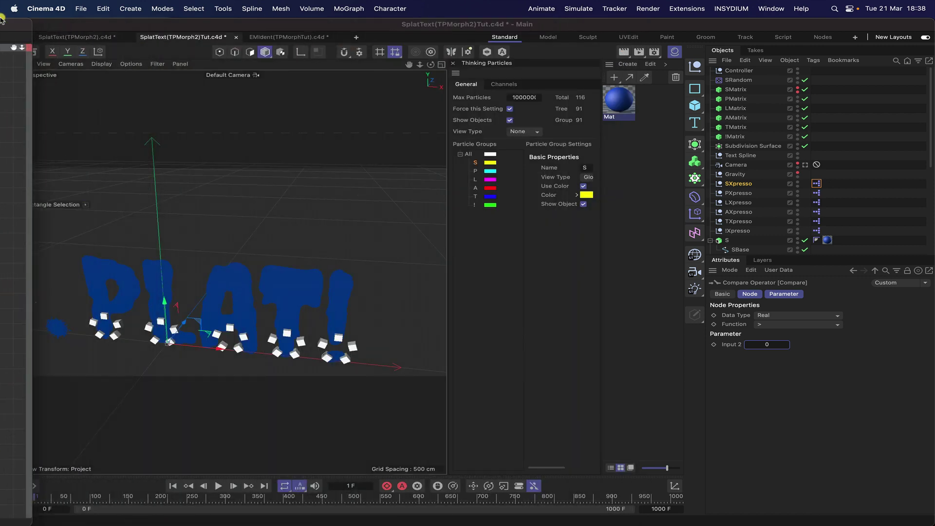
pyautogui.click(219, 486)
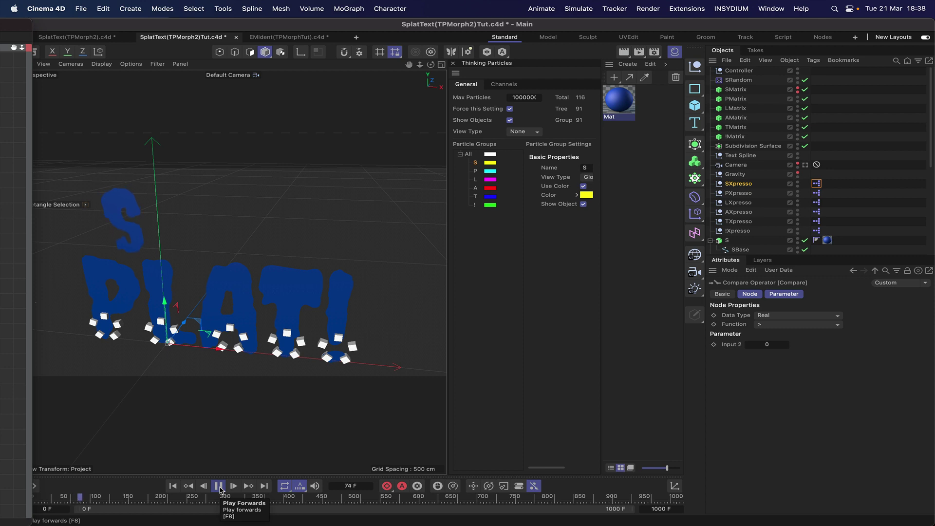
pyautogui.click(218, 486)
pyautogui.click(172, 485)
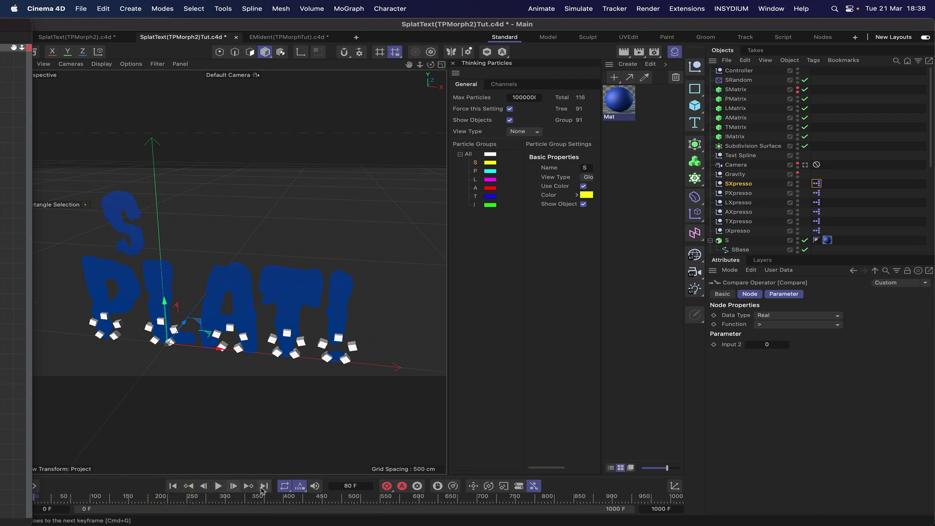
pyautogui.click(231, 487)
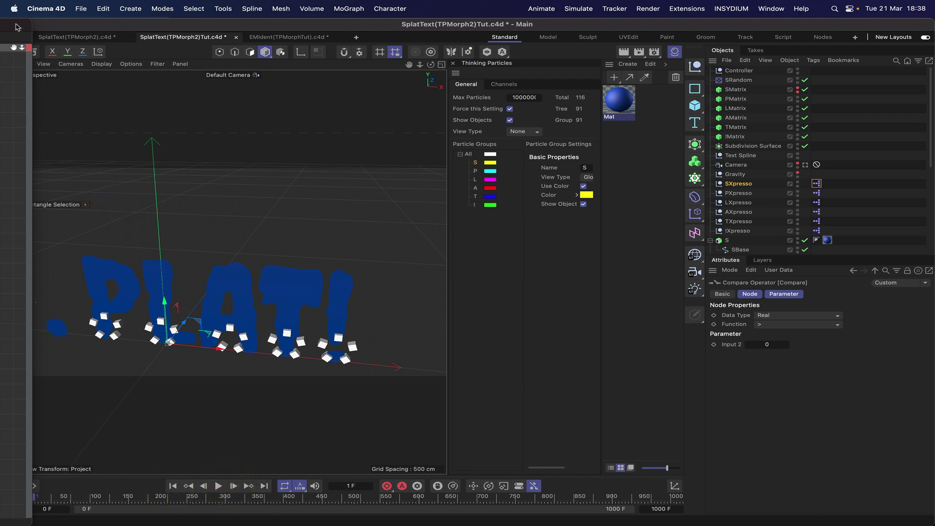
# In the PXpresso node graph, assign the P particle group to the PGroup node.
pyautogui.moveTo(16, 25); pyautogui.dragTo(695, 2)
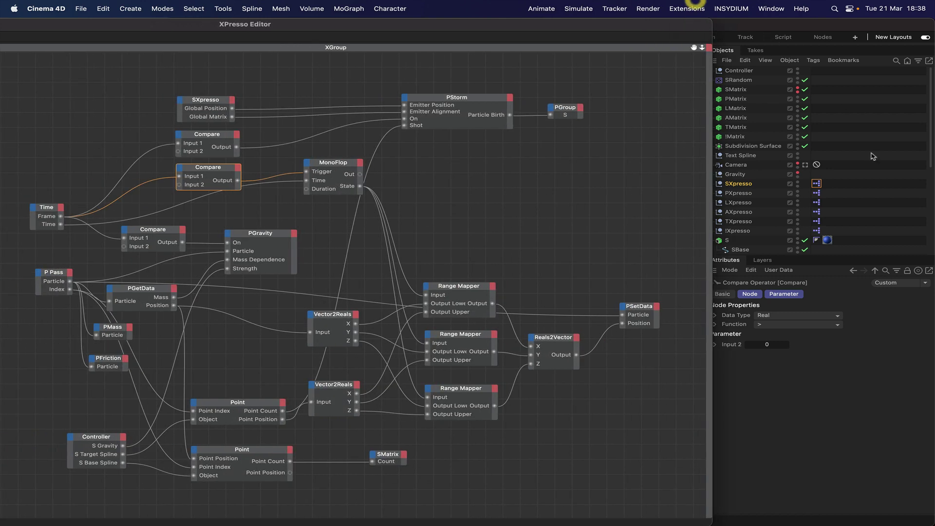
pyautogui.click(816, 193)
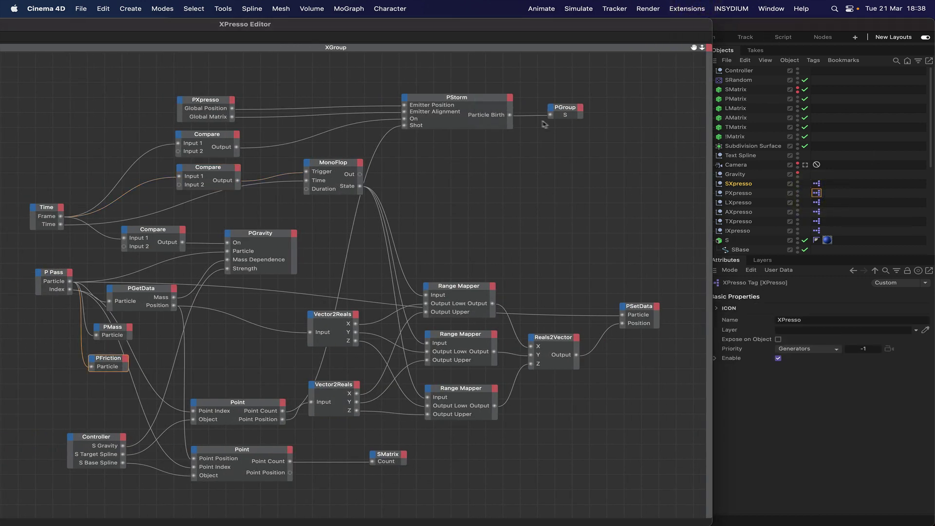
pyautogui.click(564, 109)
pyautogui.moveTo(657, 24); pyautogui.dragTo(394, 3)
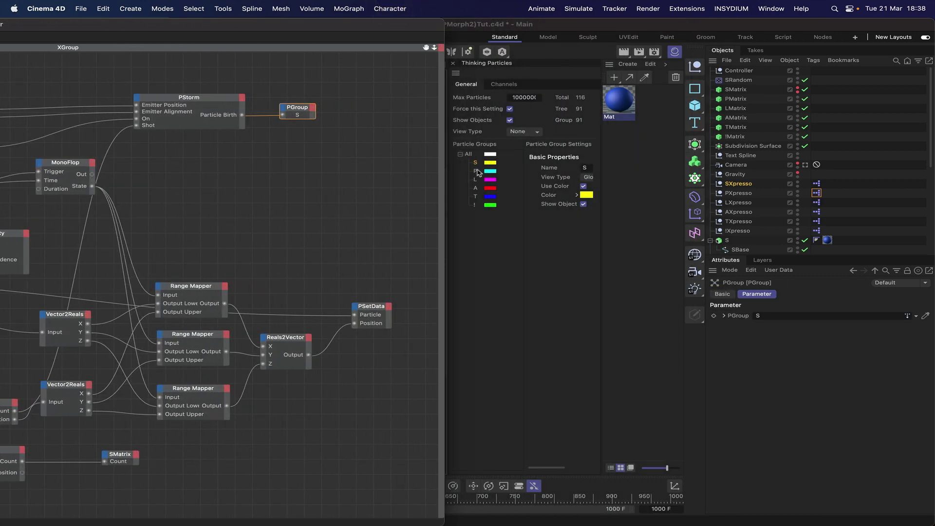
pyautogui.moveTo(476, 171); pyautogui.dragTo(365, 137)
pyautogui.moveTo(299, 119); pyautogui.dragTo(298, 117)
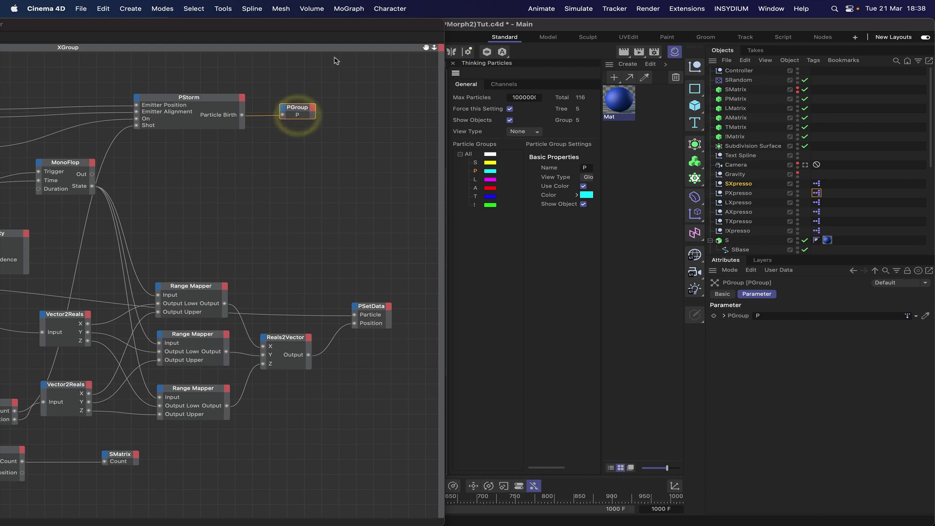
# Set the P Pass node's group to the P particle group in the PXpresso graph.
pyautogui.moveTo(348, 29); pyautogui.dragTo(538, 24)
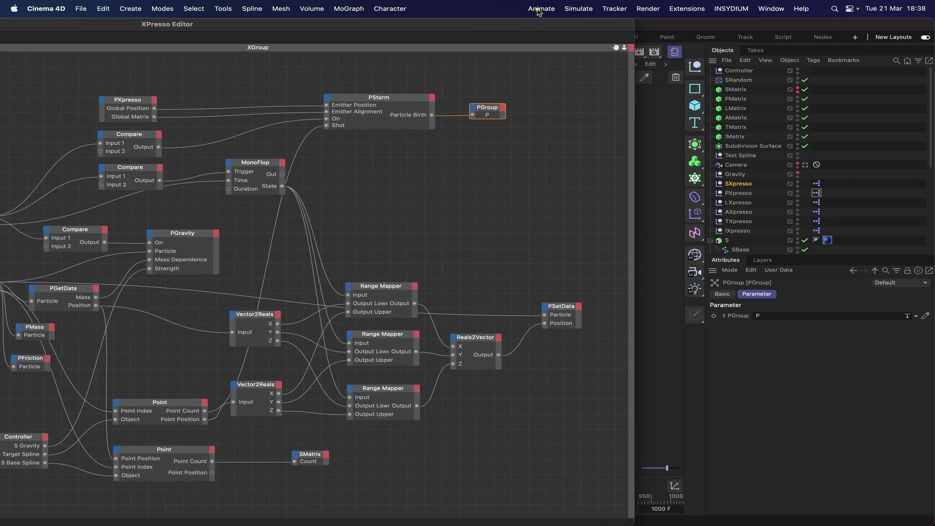
pyautogui.moveTo(463, 22); pyautogui.dragTo(638, 18)
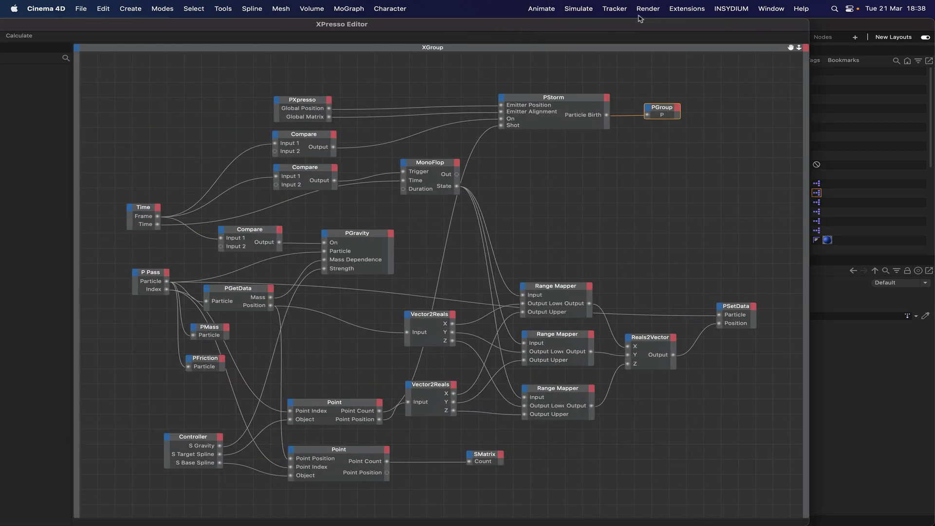
pyautogui.scroll(-5, 136, 268)
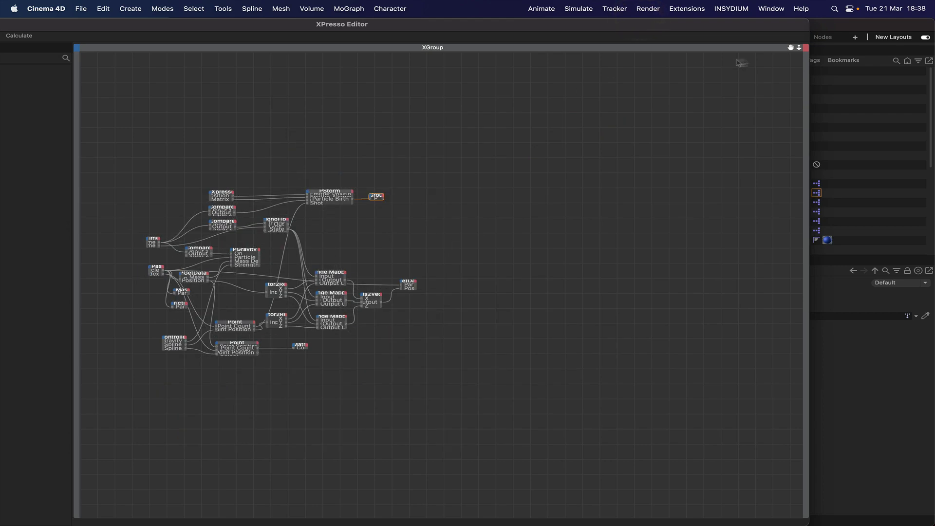
pyautogui.press('h')
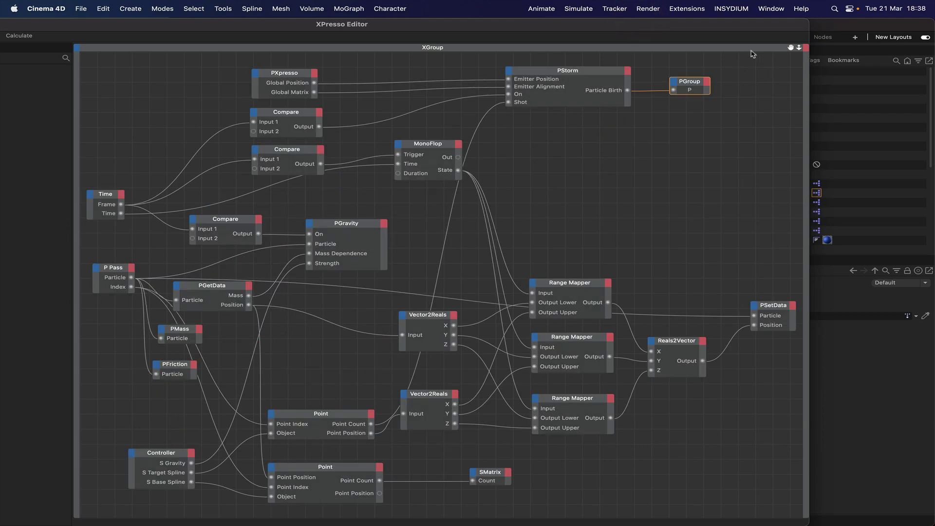
pyautogui.moveTo(789, 48); pyautogui.dragTo(932, 34)
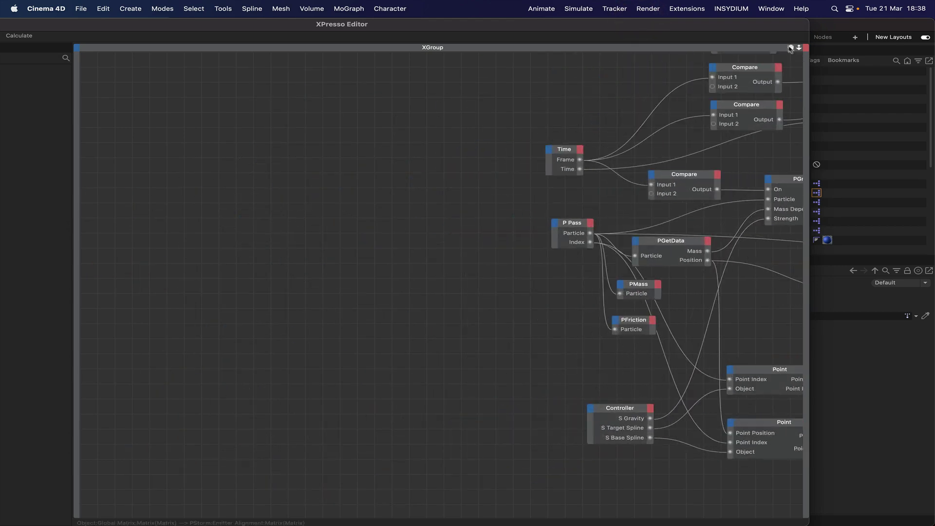
pyautogui.moveTo(773, 23); pyautogui.dragTo(317, 24)
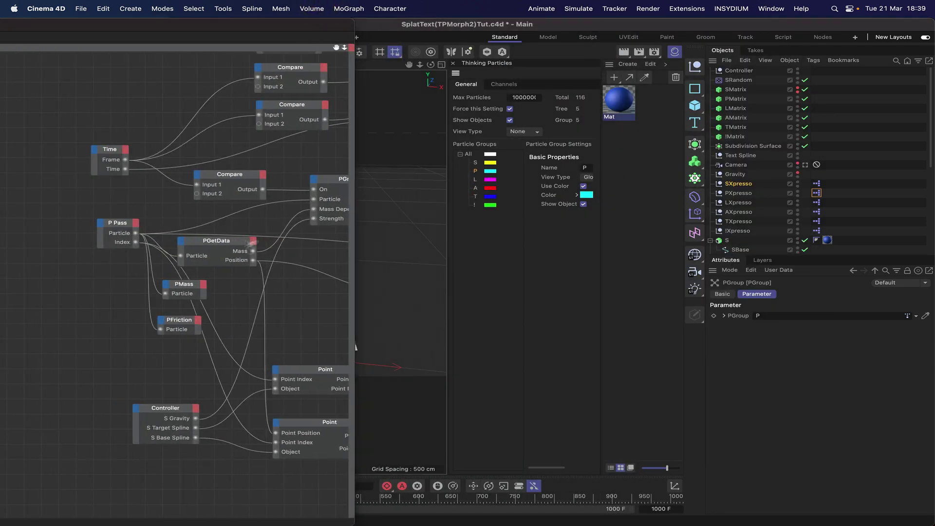
pyautogui.moveTo(688, 308); pyautogui.dragTo(491, 171)
pyautogui.click(132, 230)
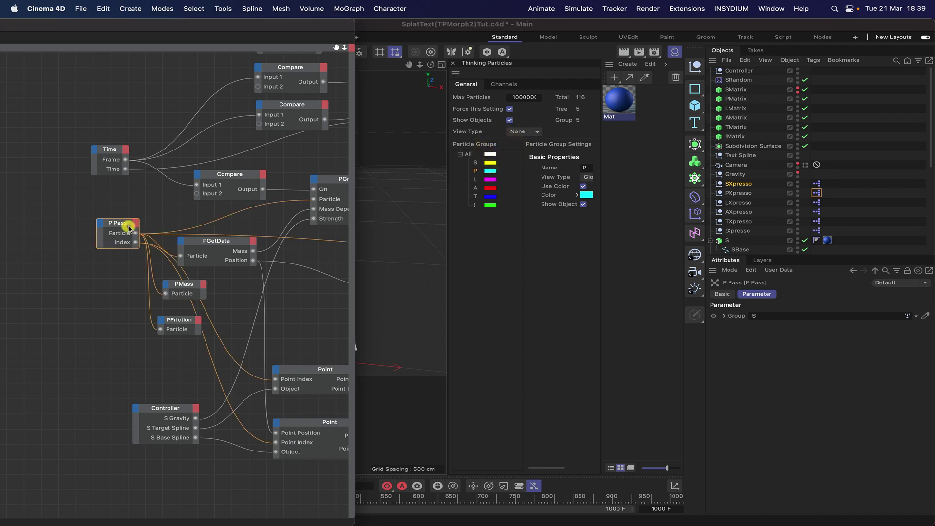
pyautogui.moveTo(476, 174); pyautogui.dragTo(768, 317)
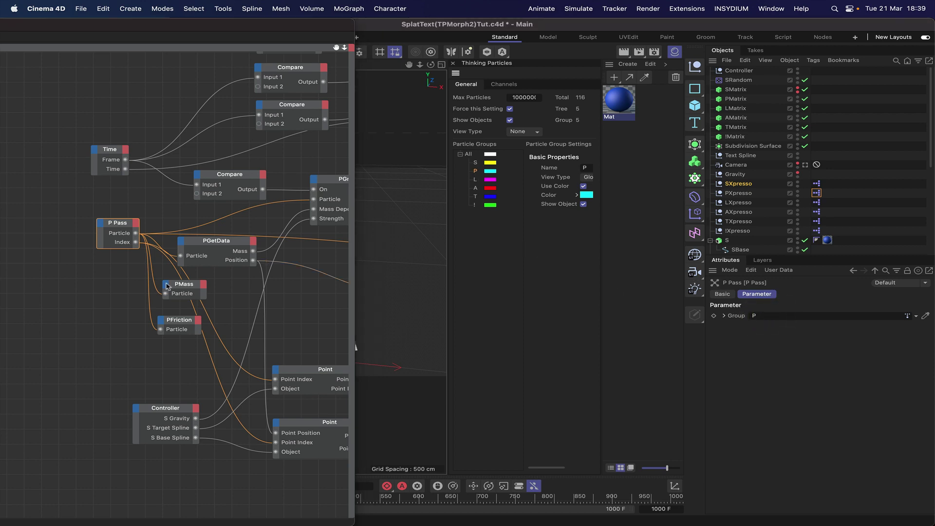
# Remove the S Gravity, S Target Spline and S Base Spline output ports from the Controller node in PXpresso.
pyautogui.click(178, 289)
pyautogui.click(179, 322)
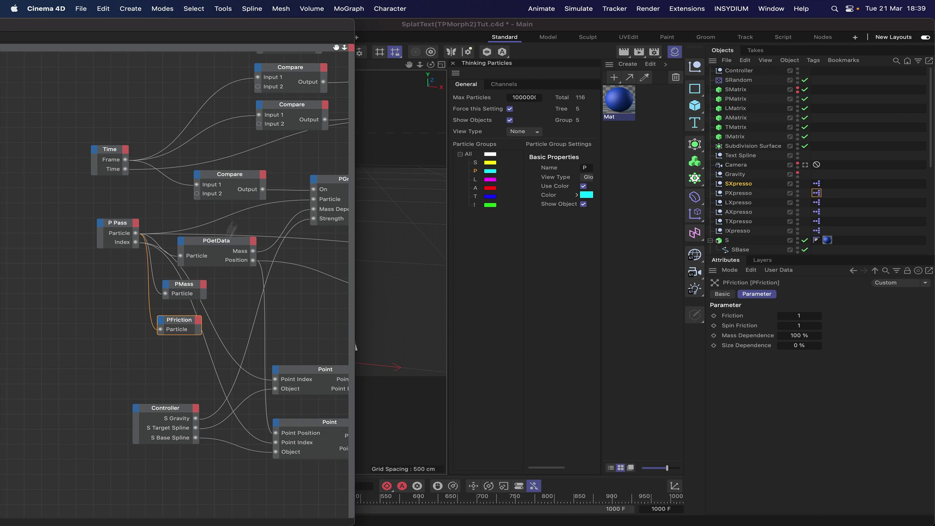
pyautogui.click(174, 412)
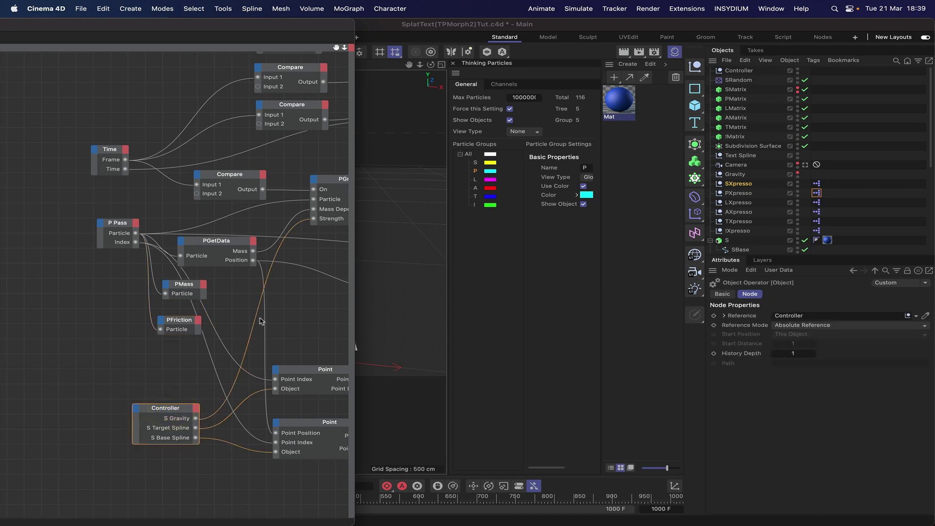
pyautogui.rightClick(195, 421)
pyautogui.click(214, 458)
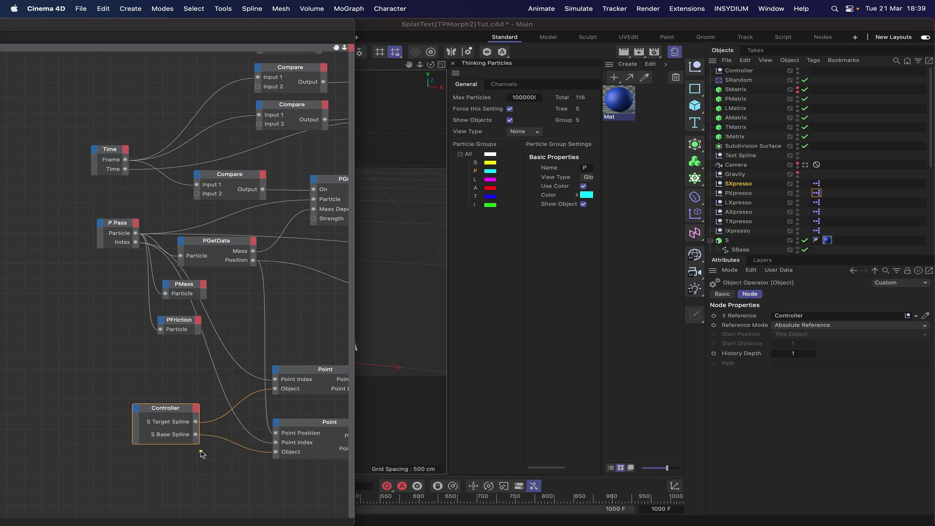
pyautogui.rightClick(195, 421)
pyautogui.click(208, 460)
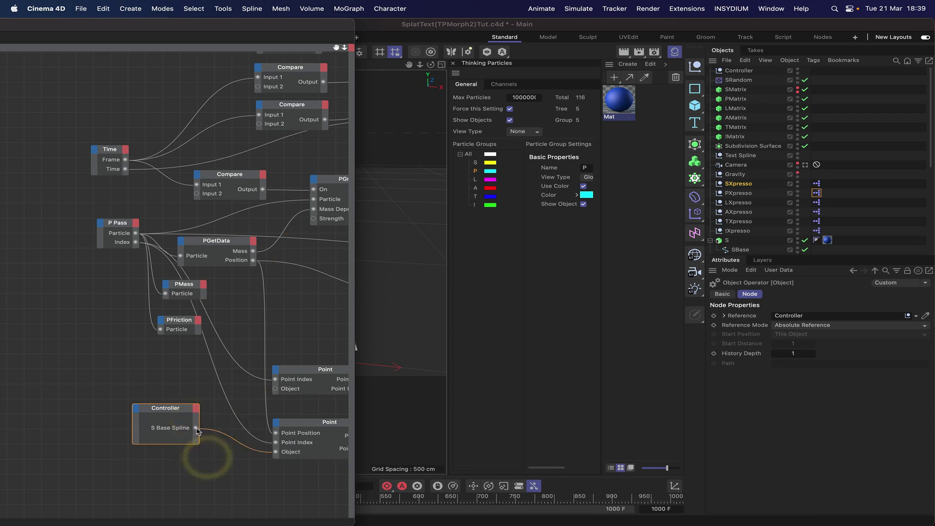
pyautogui.rightClick(195, 428)
pyautogui.click(208, 463)
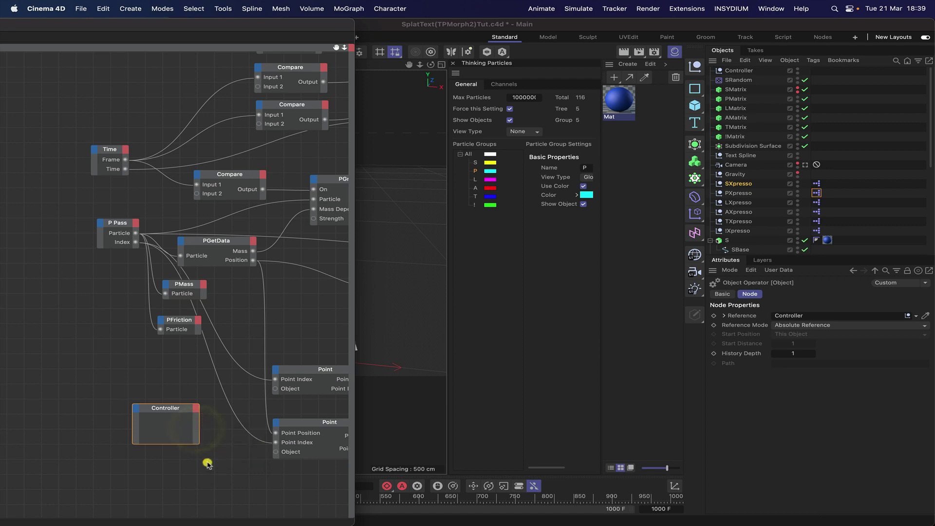
# Add P Target Spline and P Base Spline output ports to the Controller node in the PXpresso graph.
pyautogui.click(196, 410)
pyautogui.moveTo(220, 389)
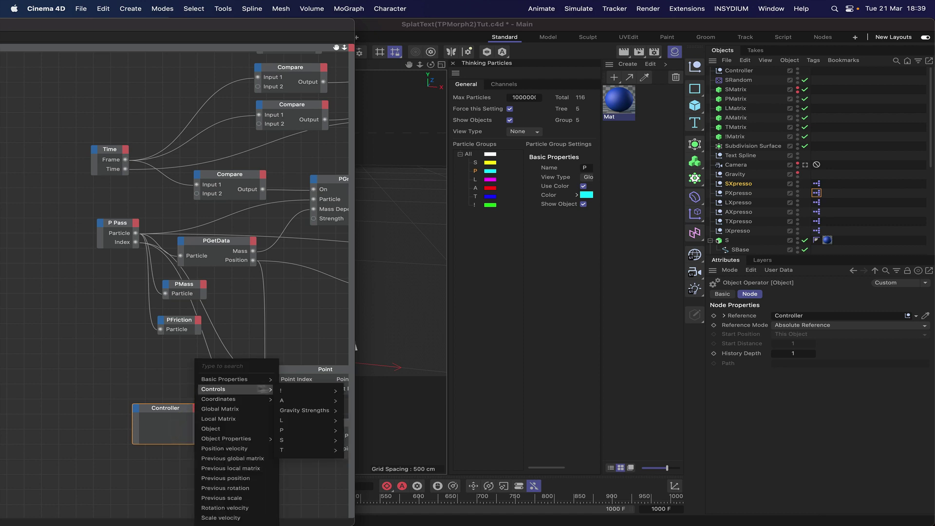
pyautogui.moveTo(306, 430)
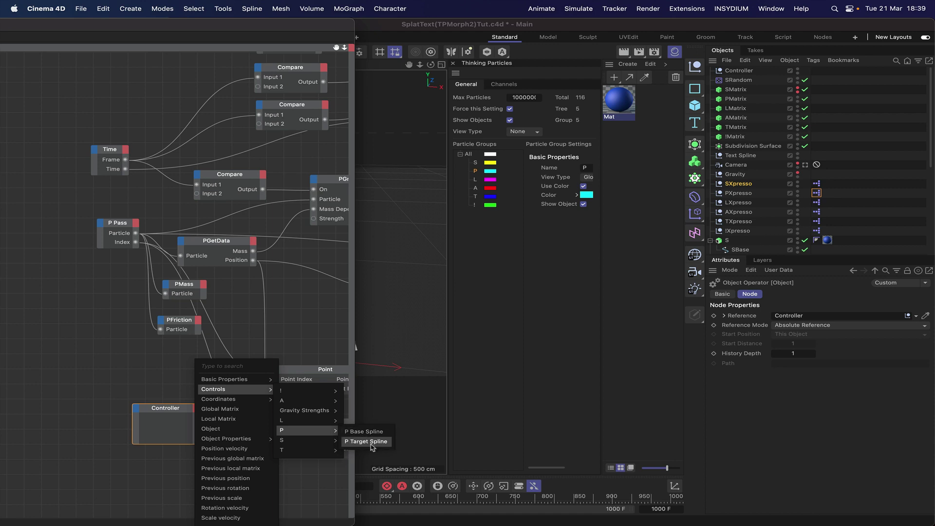
pyautogui.click(369, 441)
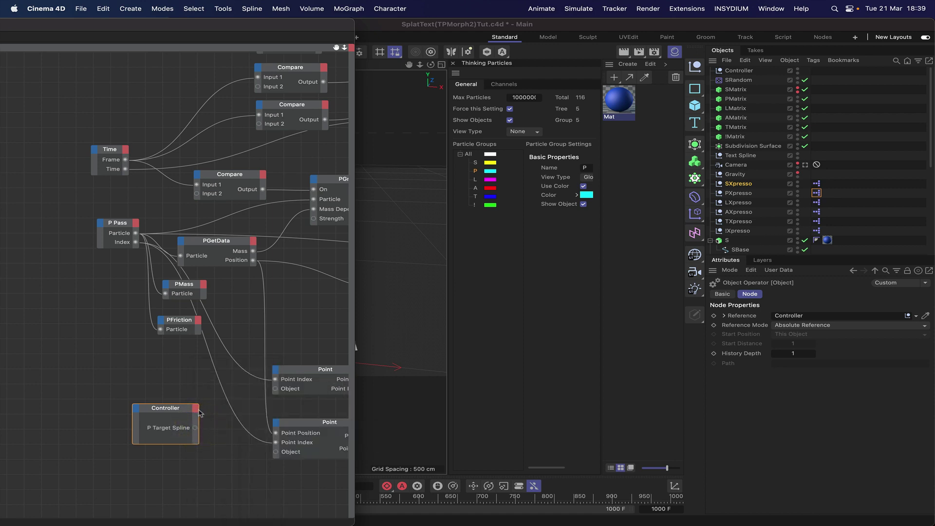
pyautogui.click(199, 410)
pyautogui.moveTo(231, 392)
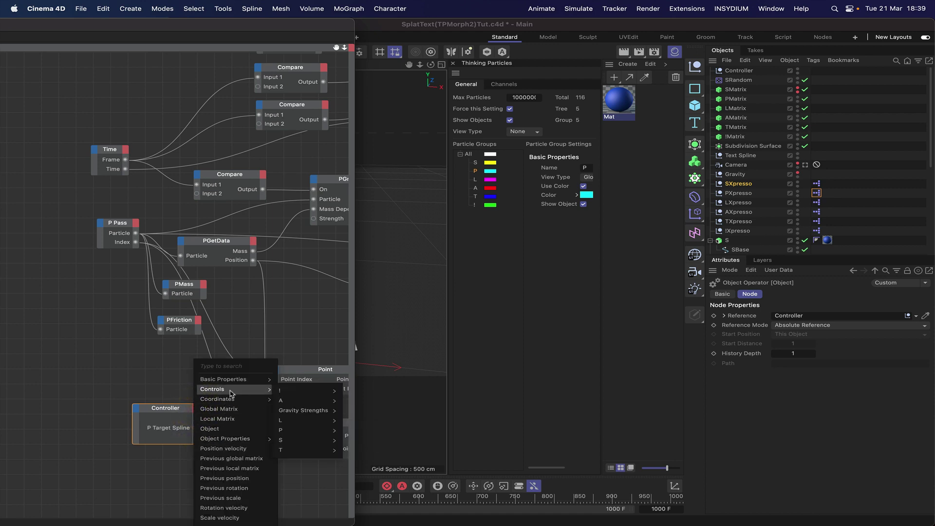
pyautogui.moveTo(307, 431)
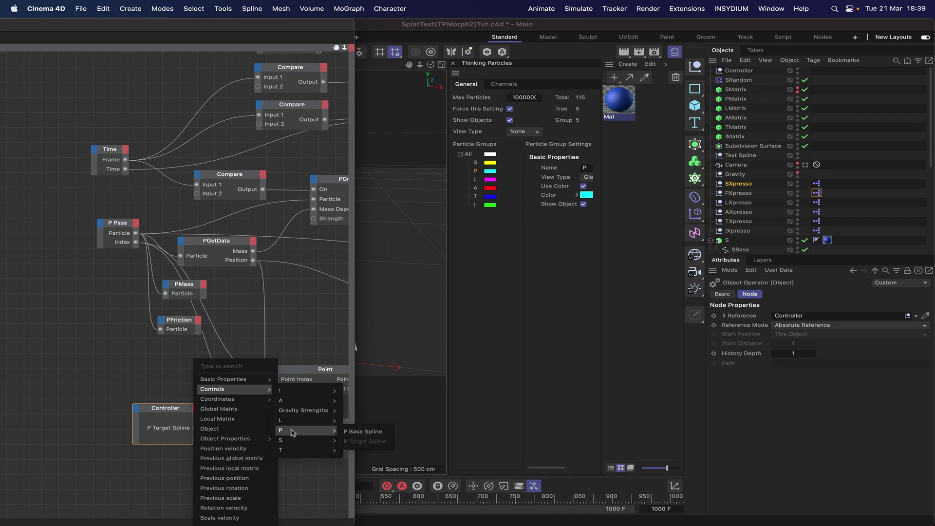
pyautogui.click(363, 431)
# Add a P Gravity output port to the Controller node and connect it to the PGravity node's Strength input.
pyautogui.click(193, 410)
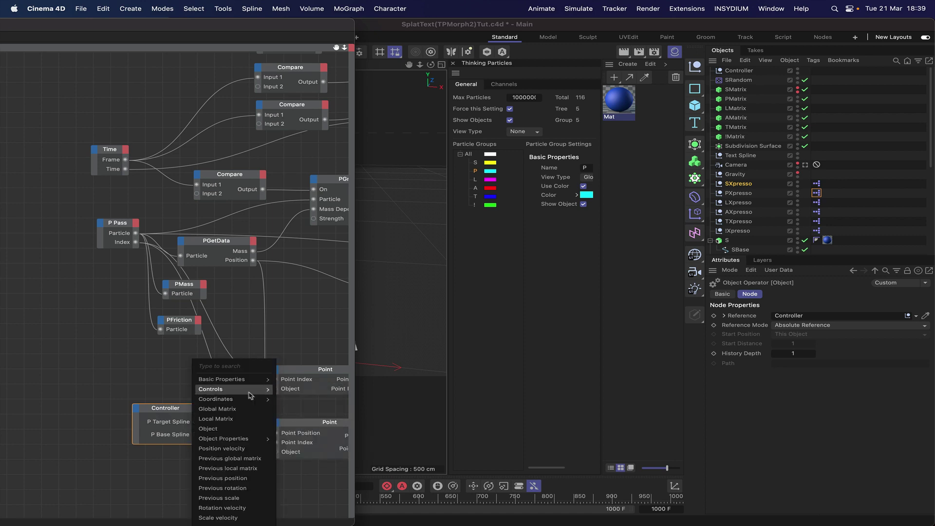
pyautogui.moveTo(261, 389)
pyautogui.moveTo(288, 410)
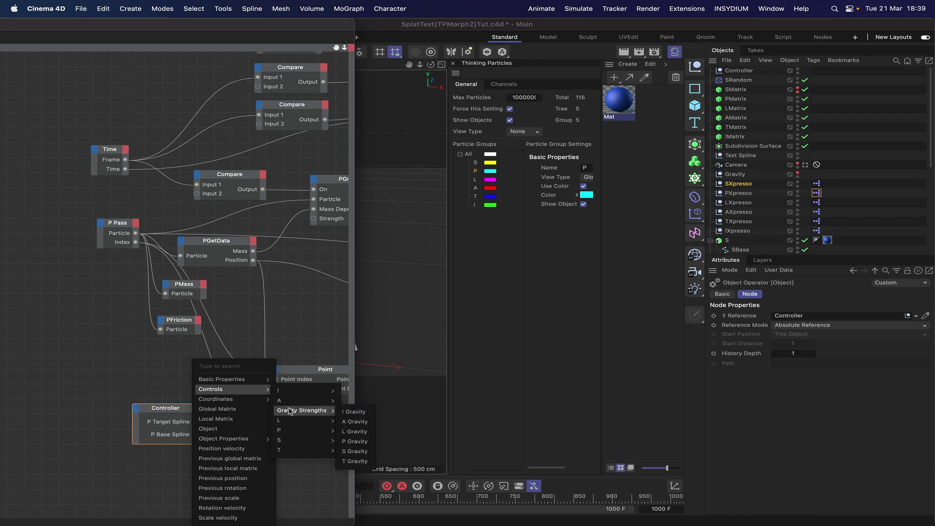
pyautogui.click(363, 442)
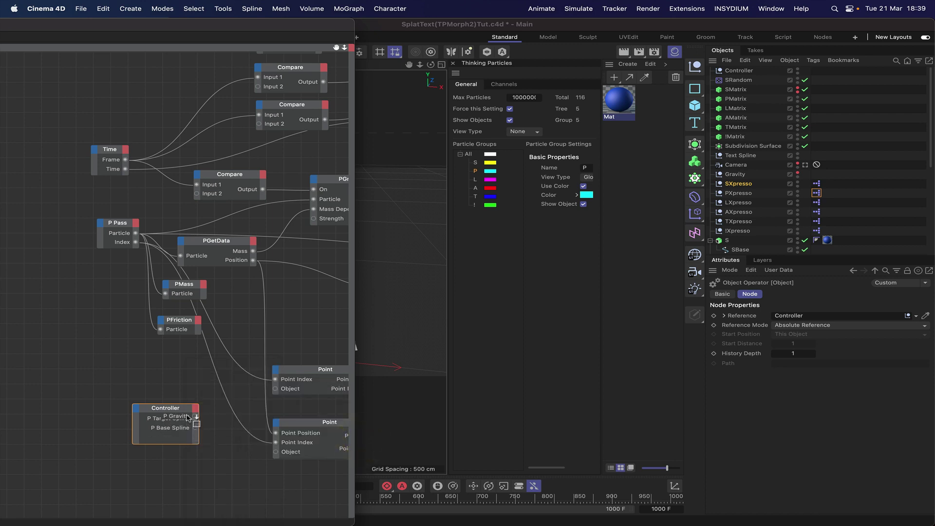
pyautogui.moveTo(186, 415); pyautogui.dragTo(313, 218)
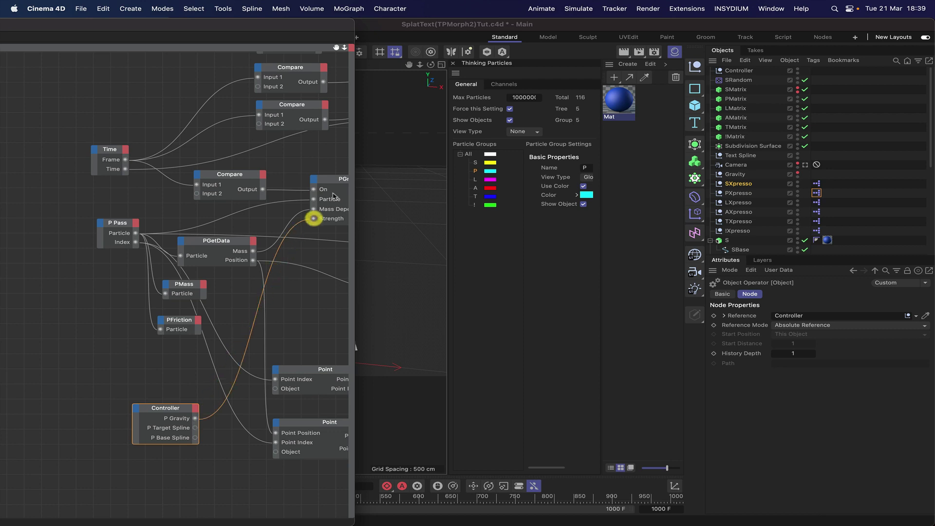
# Restore the Controller's P Target Spline output, then wire P Target Spline to the upper Point node's Object input and P Base Spline to the lower one's.
pyautogui.doubleClick(195, 428)
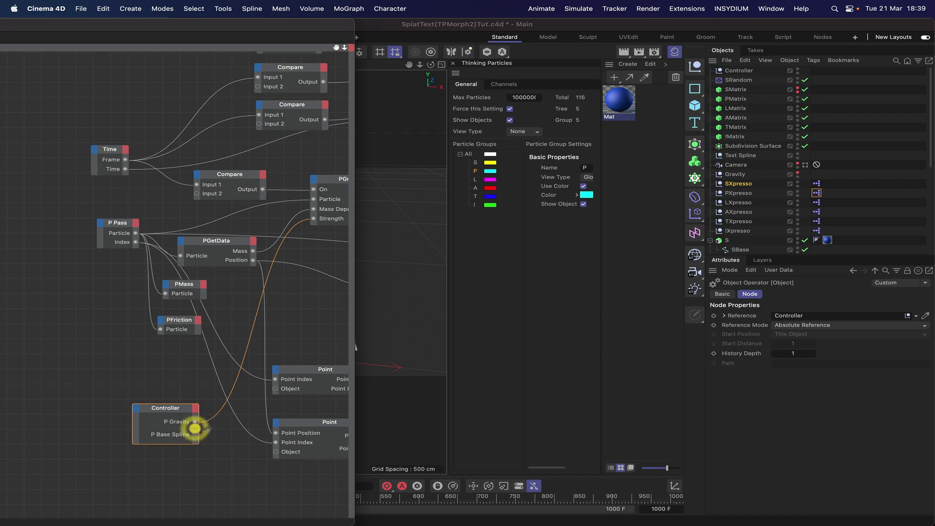
pyautogui.click(276, 389)
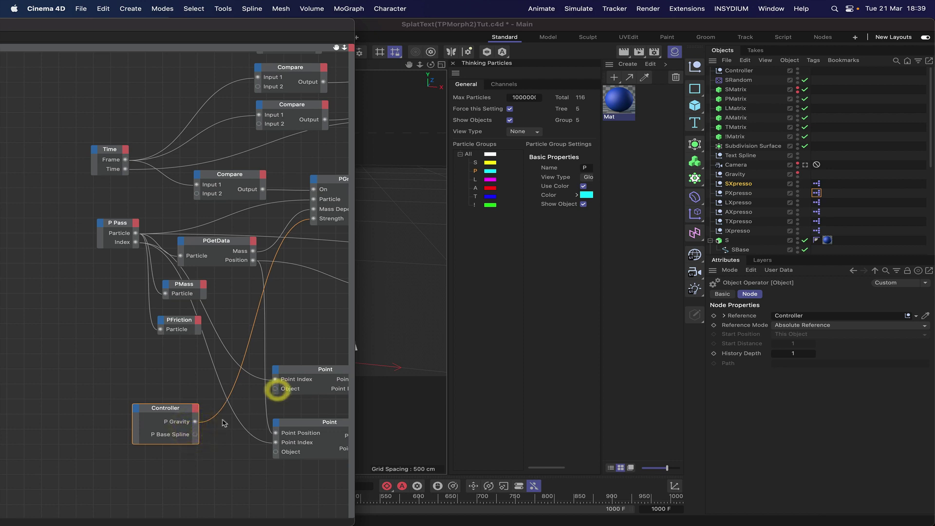
pyautogui.click(195, 409)
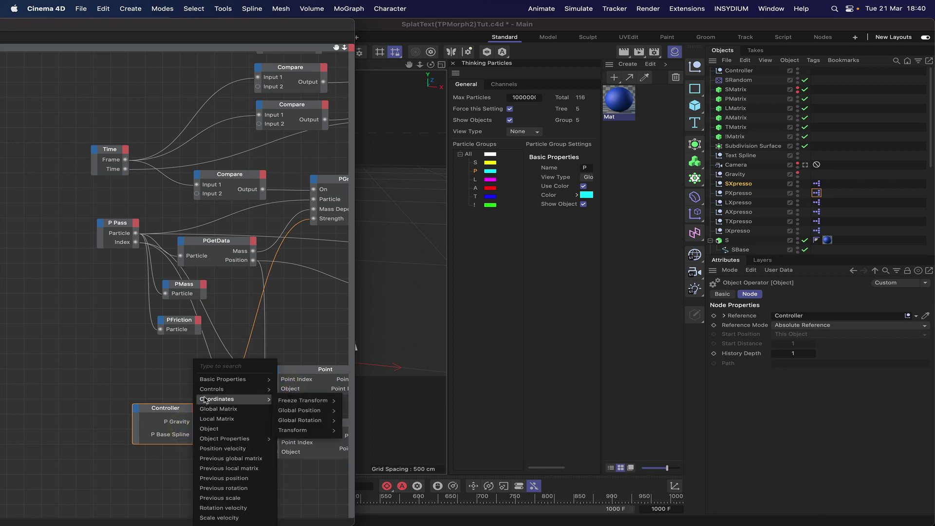
pyautogui.moveTo(210, 391)
pyautogui.moveTo(312, 430)
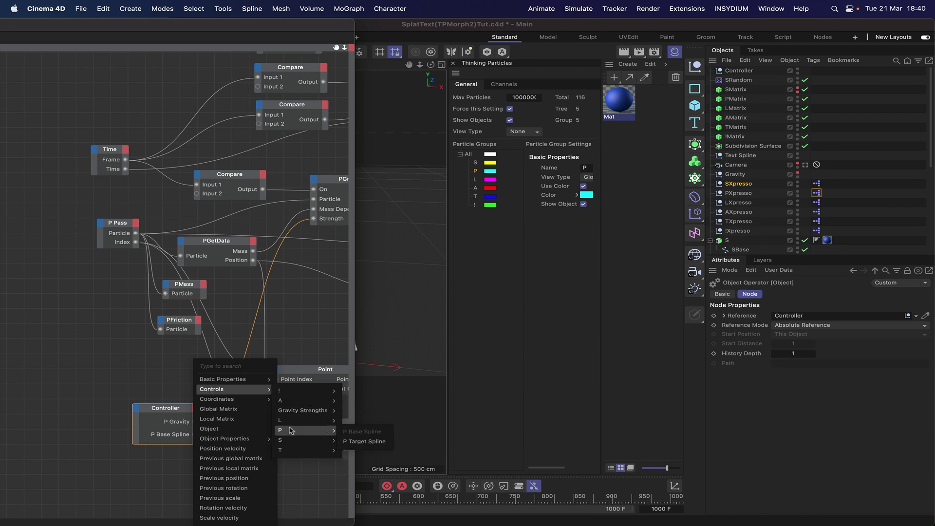
pyautogui.click(366, 442)
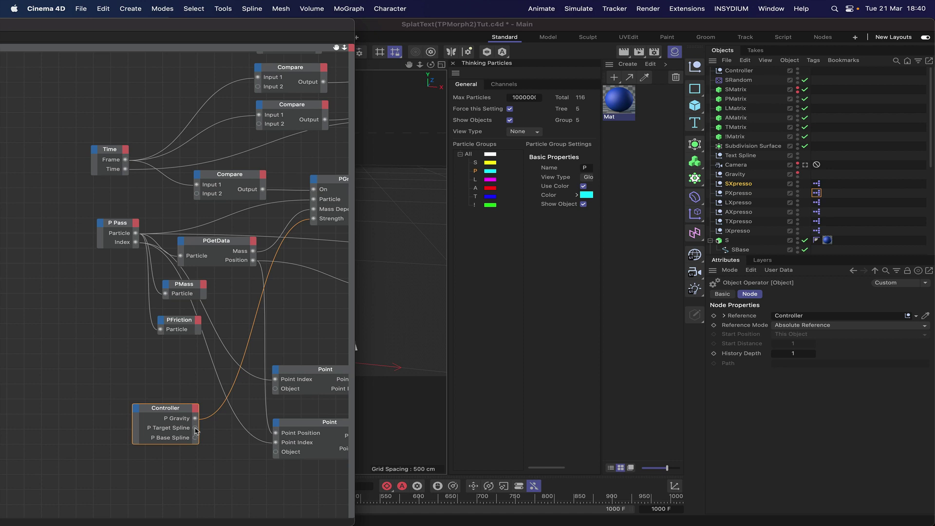
pyautogui.moveTo(195, 429); pyautogui.dragTo(276, 388)
pyautogui.moveTo(196, 439); pyautogui.dragTo(275, 451)
# Set Input 2 to 75 on the Compare node feeding PGravity, and enter a new Input 2 on the Compare node triggering MonoFlop.
pyautogui.keyDown('alt'); pyautogui.moveTo(234, 331); pyautogui.dragTo(127, 386, button='middle'); pyautogui.keyUp('alt')
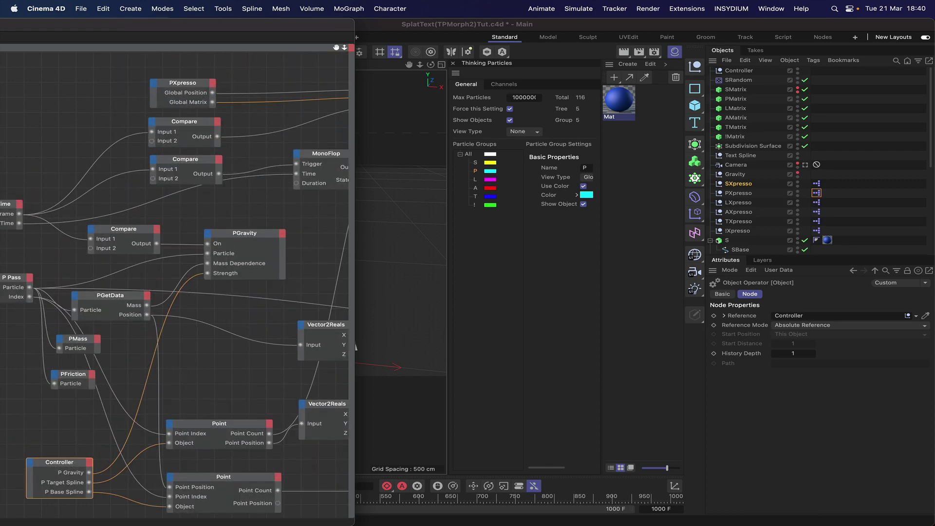
pyautogui.click(128, 231)
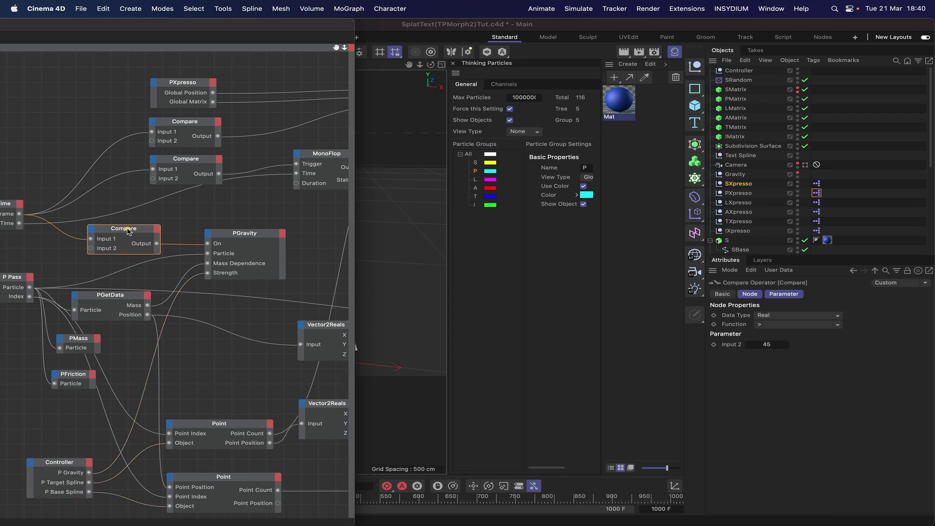
pyautogui.click(768, 345)
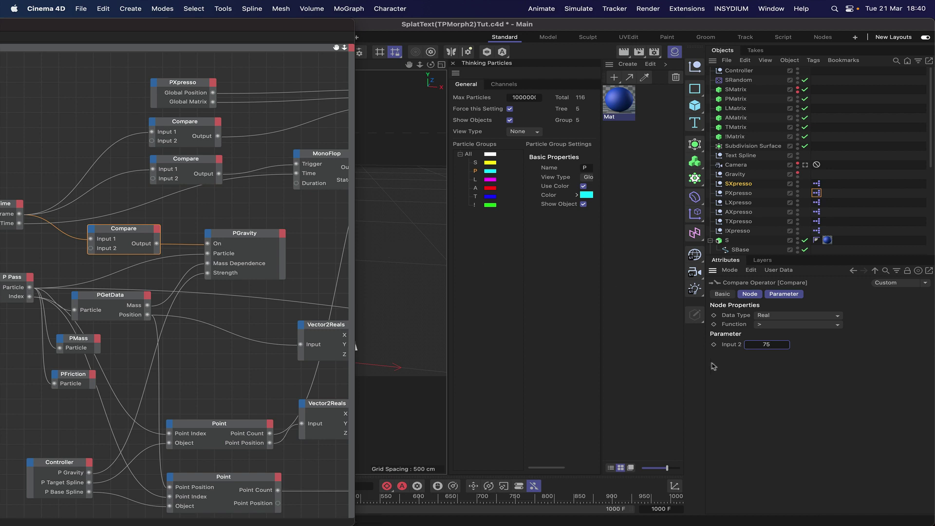
pyautogui.press('Return')
pyautogui.click(179, 164)
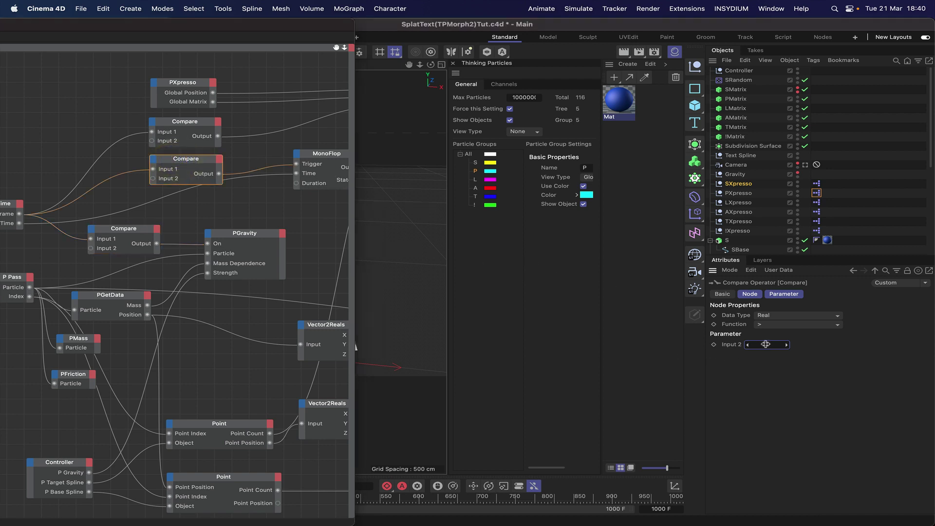
pyautogui.click(765, 345)
pyautogui.write('2')
# Replace the SMatrix reference with PMatrix in the matrix node that receives the lower Point node's Point Count.
pyautogui.moveTo(347, 522); pyautogui.dragTo(917, 507)
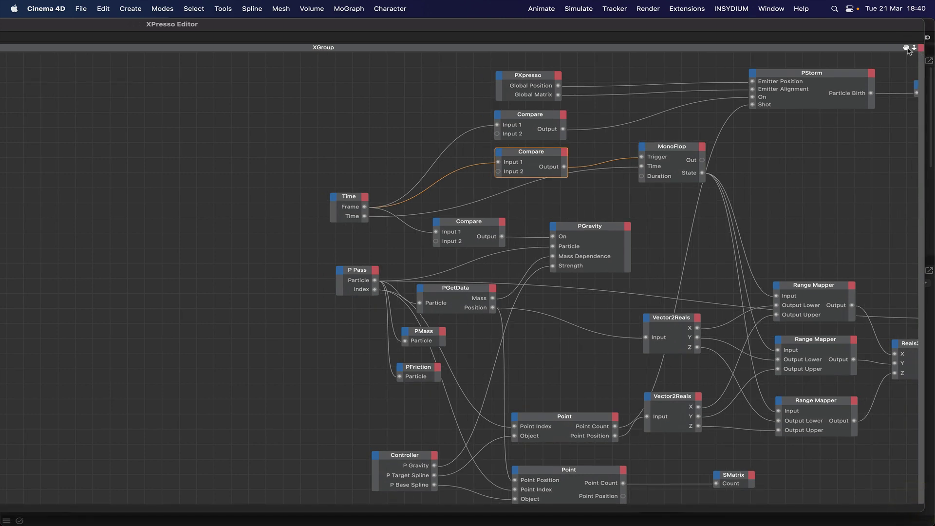
pyautogui.moveTo(907, 48); pyautogui.dragTo(644, 41)
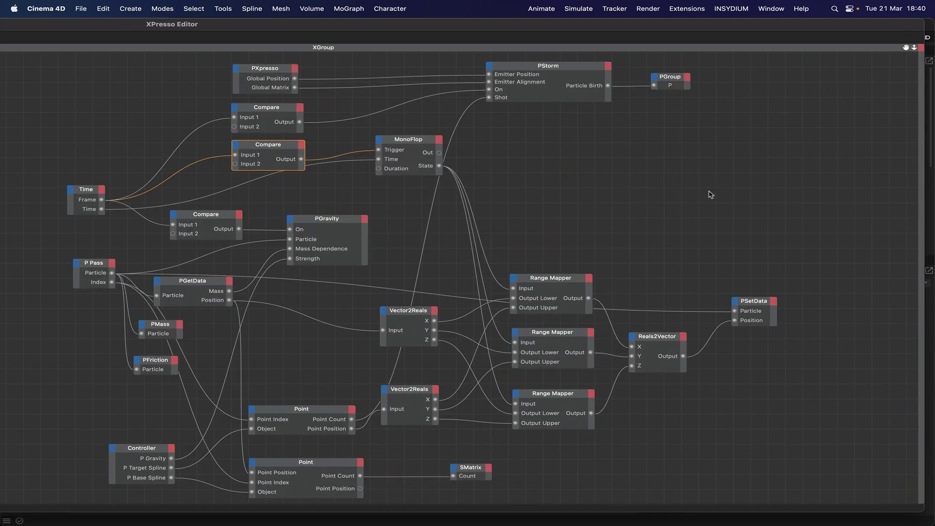
pyautogui.click(463, 470)
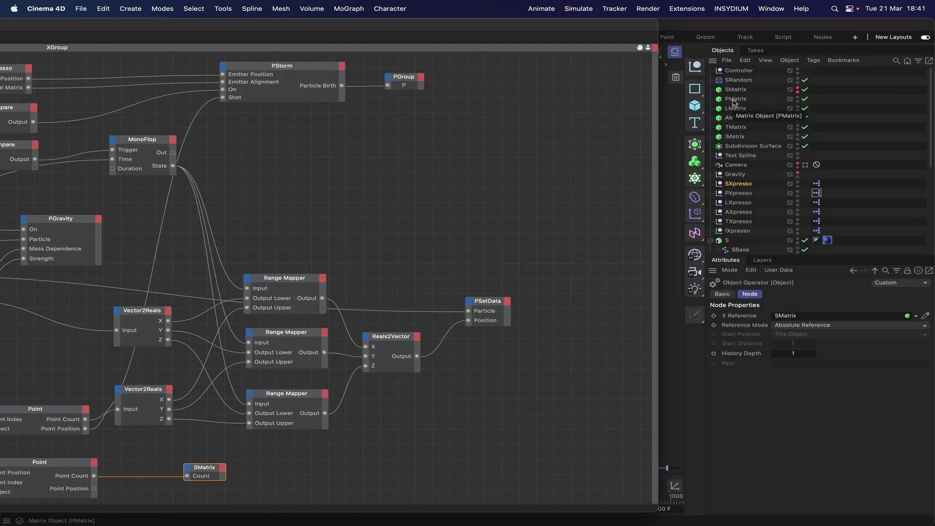
pyautogui.moveTo(735, 99); pyautogui.dragTo(214, 472)
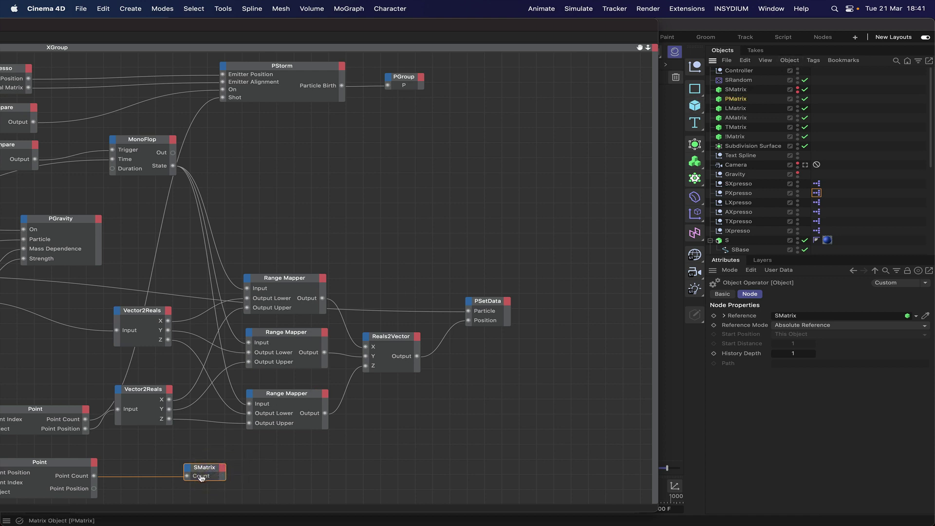
pyautogui.moveTo(201, 478); pyautogui.dragTo(203, 470)
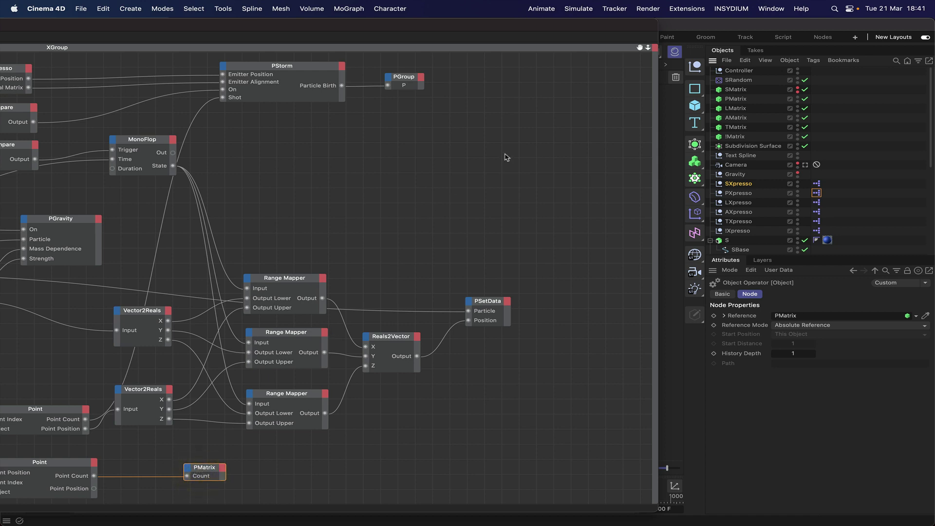
# Advance the timeline by one frame and check the PMatrix object's count and its clones in the viewport.
pyautogui.click(735, 99)
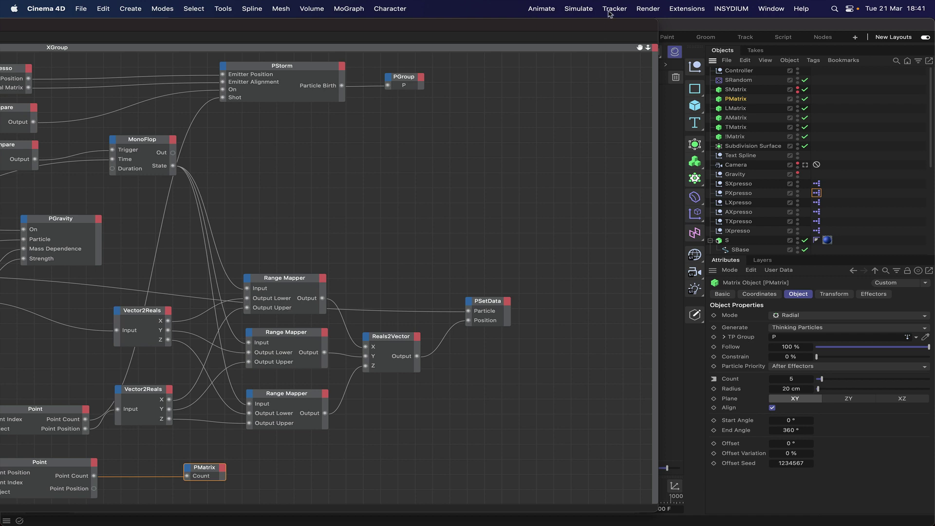
pyautogui.moveTo(613, 24); pyautogui.dragTo(96, 24)
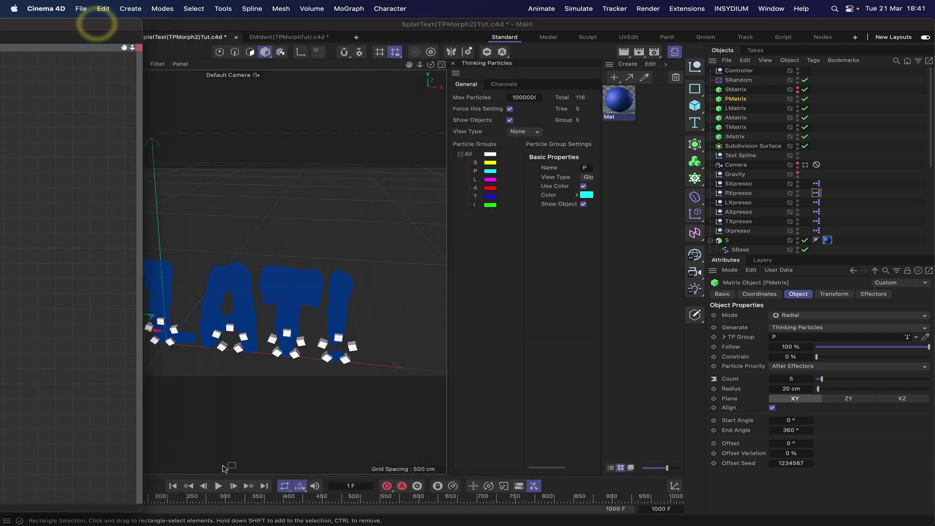
pyautogui.click(233, 485)
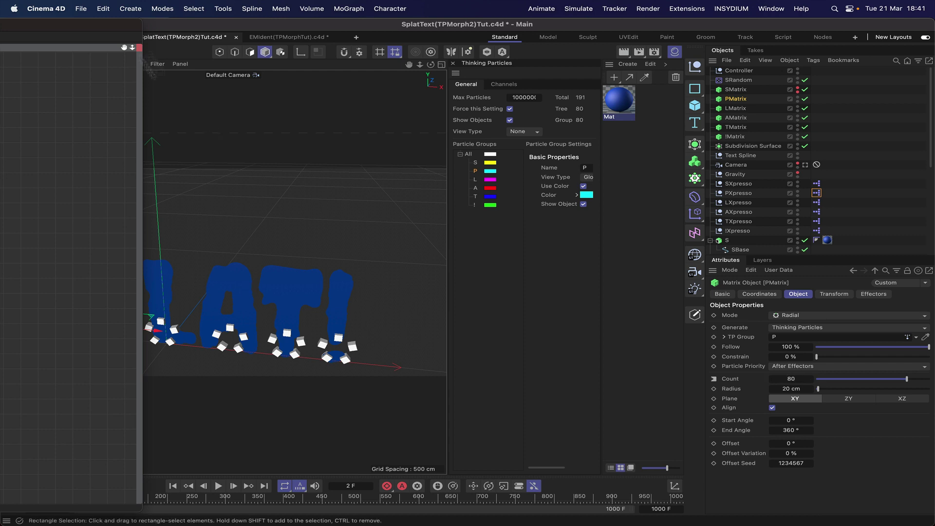
pyautogui.moveTo(131, 26); pyautogui.dragTo(10, 27)
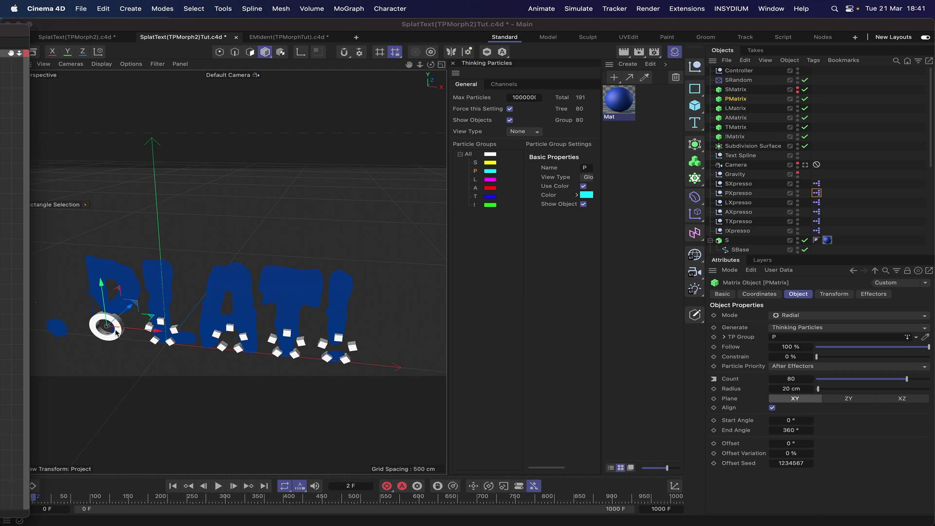
# Duplicate the SRandom effector and rename the copy PRandom.
pyautogui.click(737, 81)
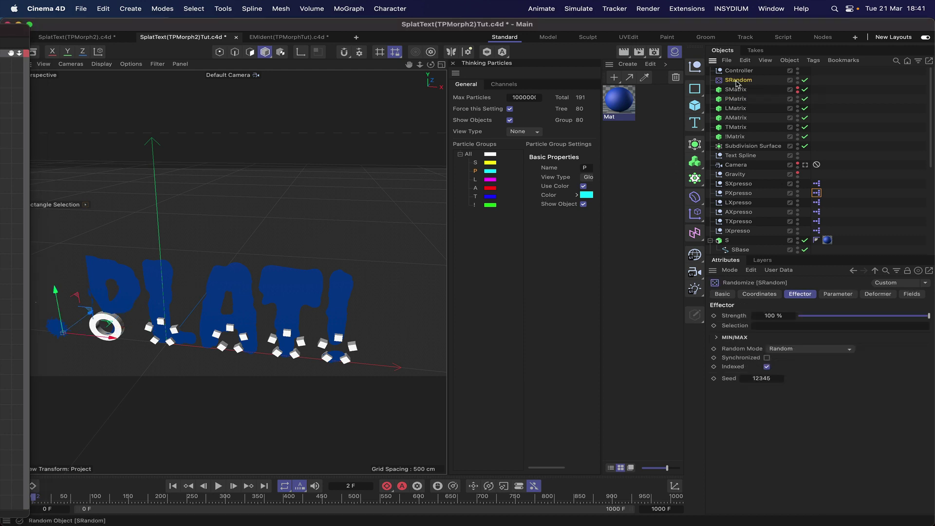
pyautogui.keyDown('ctrl'); pyautogui.moveTo(736, 82); pyautogui.dragTo(735, 84); pyautogui.keyUp('ctrl')
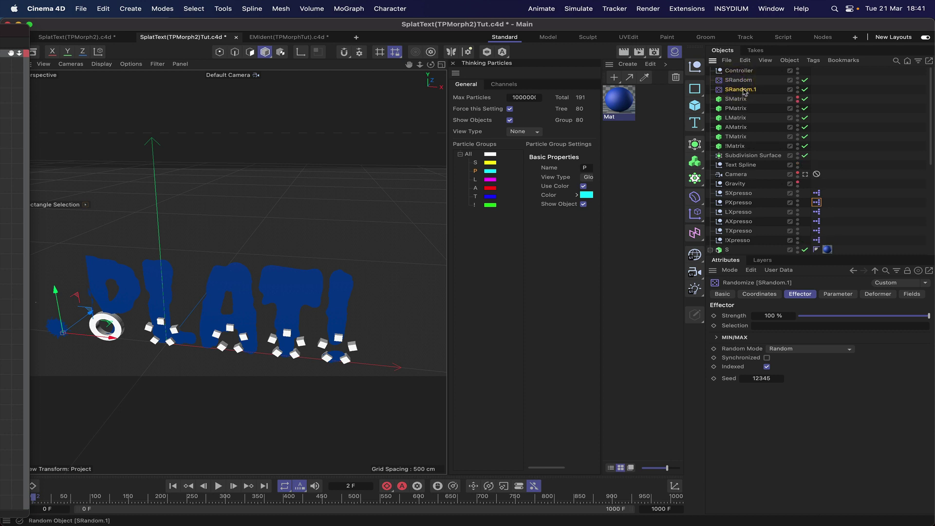
pyautogui.doubleClick(743, 89)
pyautogui.click(732, 90)
pyautogui.press('BackSpace')
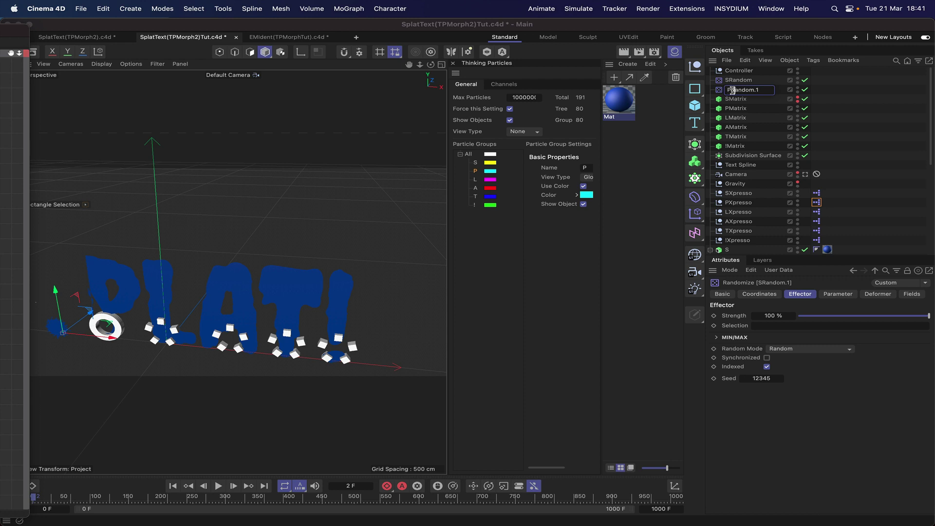
pyautogui.write('P')
pyautogui.click(773, 90)
pyautogui.write('=')
pyautogui.press('Return')
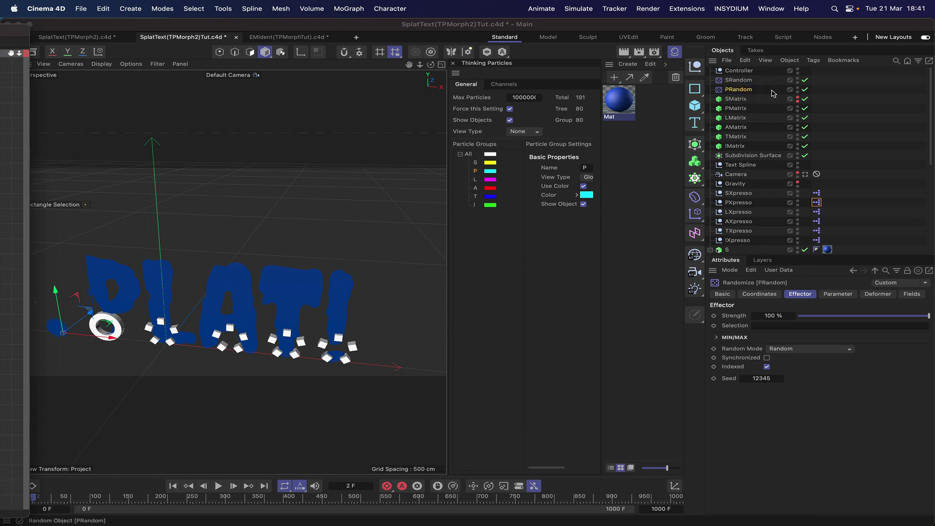
# Add PRandom to the PMatrix object's effectors, and hide PMatrix in the viewport and render.
pyautogui.click(735, 108)
pyautogui.click(873, 293)
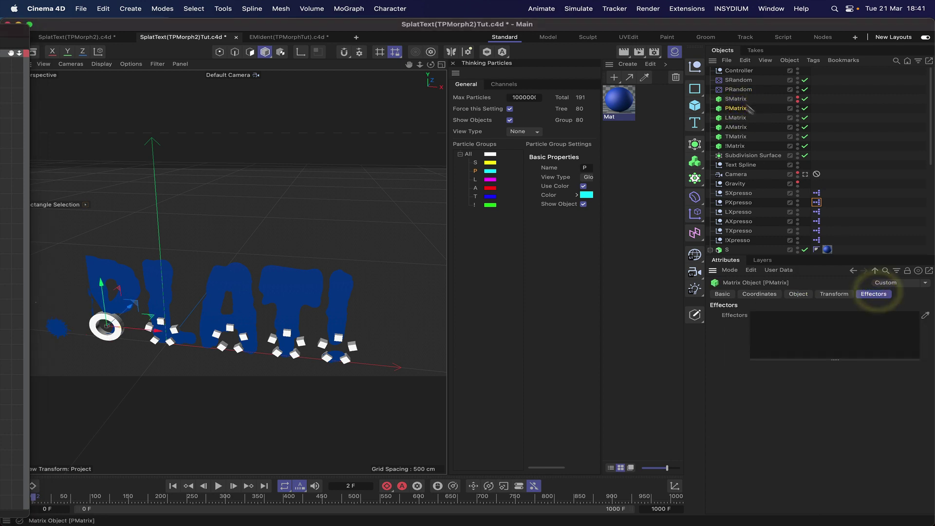
pyautogui.moveTo(735, 90); pyautogui.dragTo(781, 334)
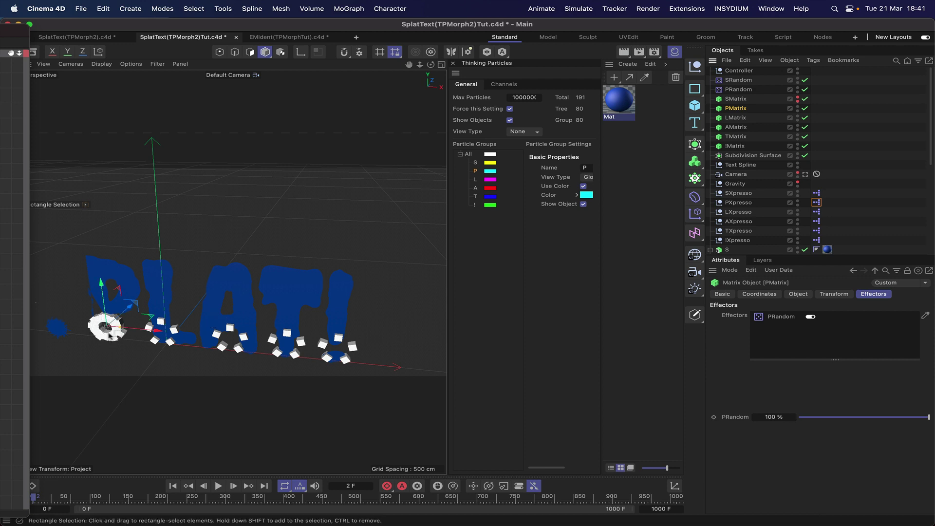
pyautogui.click(797, 106)
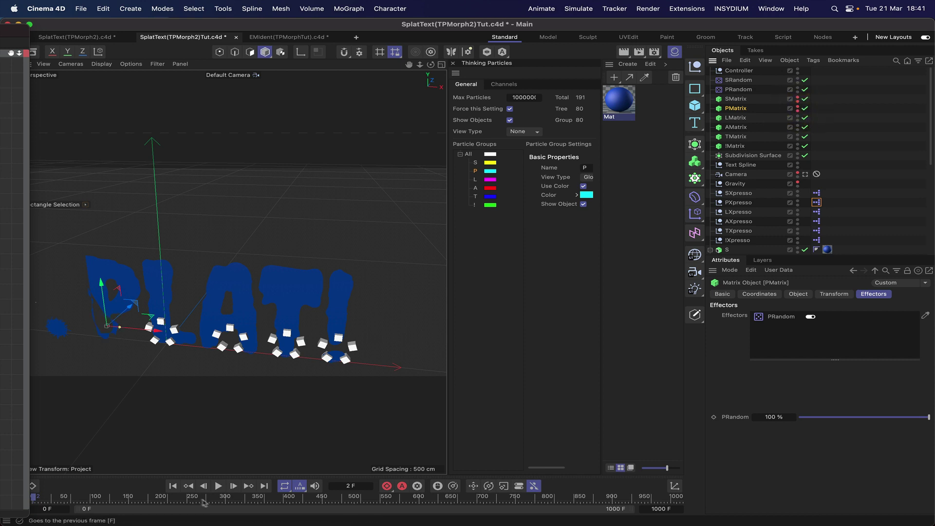
pyautogui.click(173, 491)
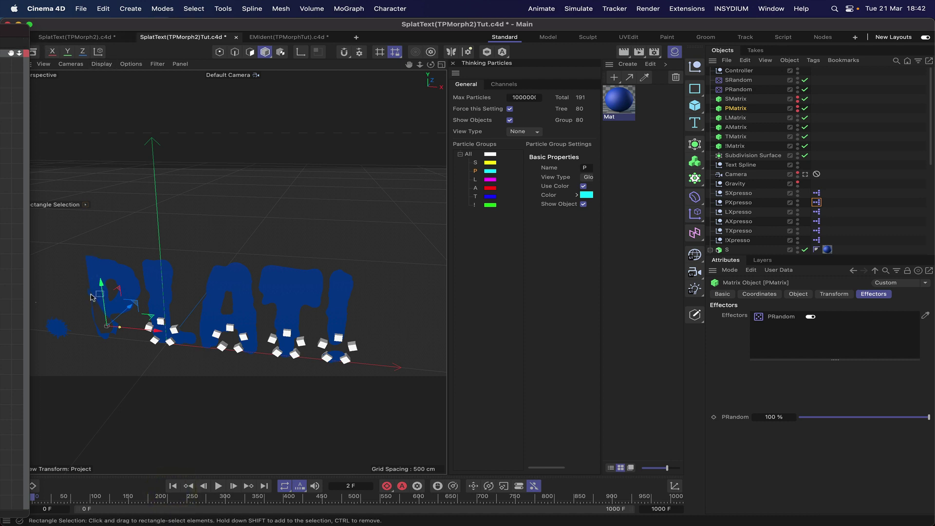
# Inspect the PStorm node's parameters and its incoming connections in the PXpresso setup.
pyautogui.moveTo(9, 29); pyautogui.dragTo(622, 4)
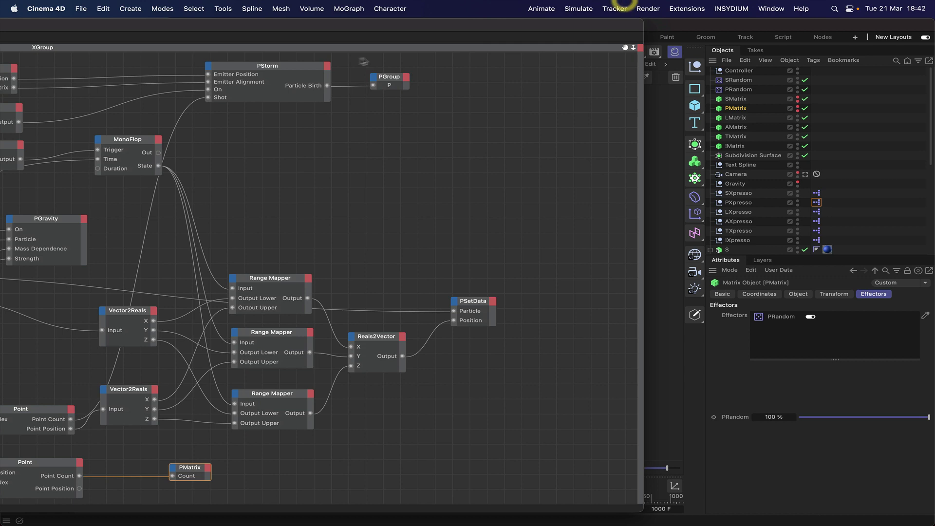
pyautogui.click(317, 69)
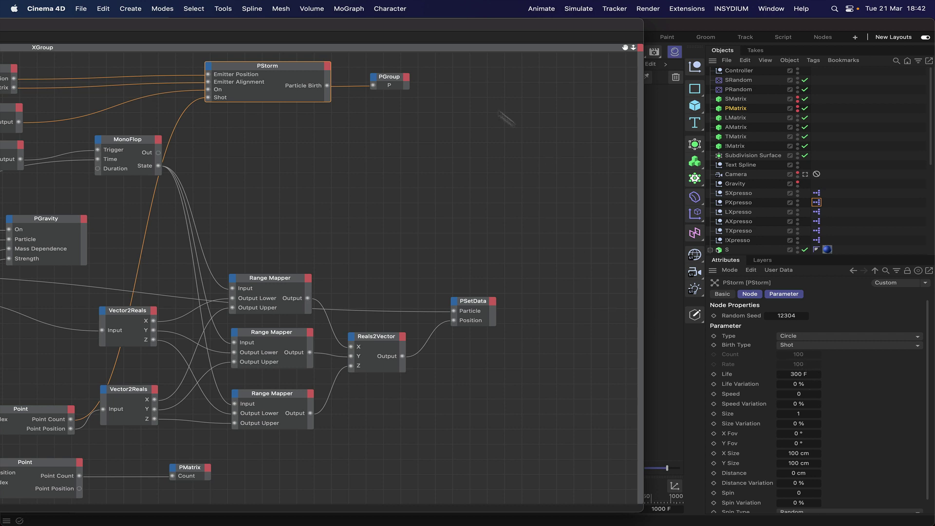
pyautogui.moveTo(435, 24); pyautogui.dragTo(565, 3)
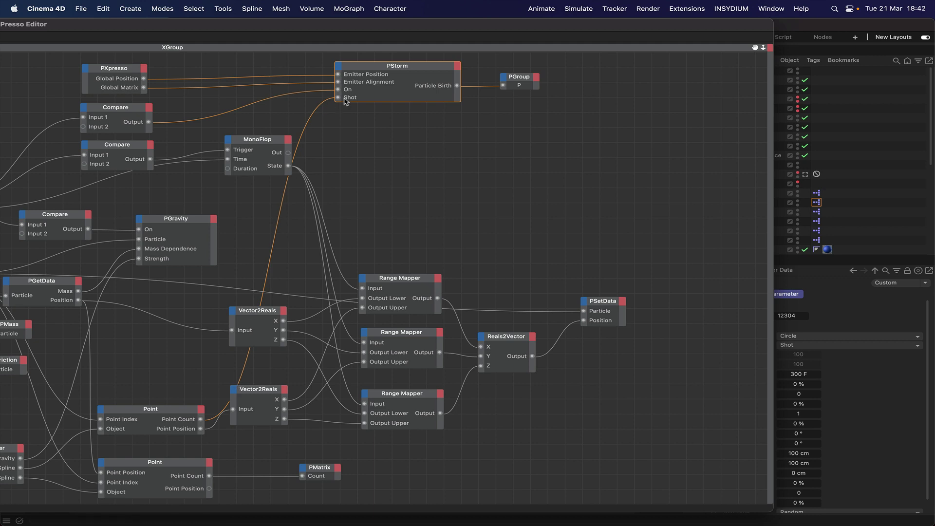
# Play the animation repeatedly from the start to check how the S and P letters morph.
pyautogui.moveTo(705, 24); pyautogui.dragTo(2, 19)
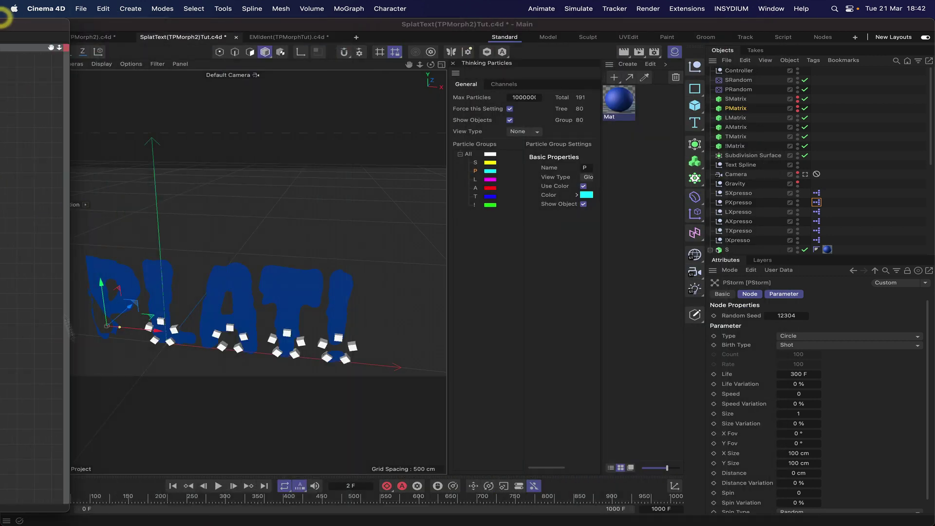
pyautogui.click(219, 485)
pyautogui.click(219, 486)
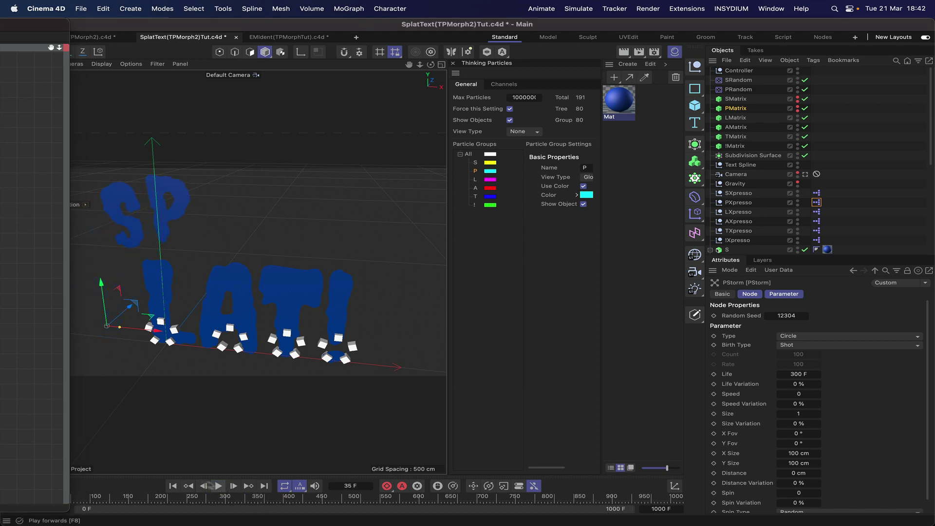
pyautogui.click(173, 486)
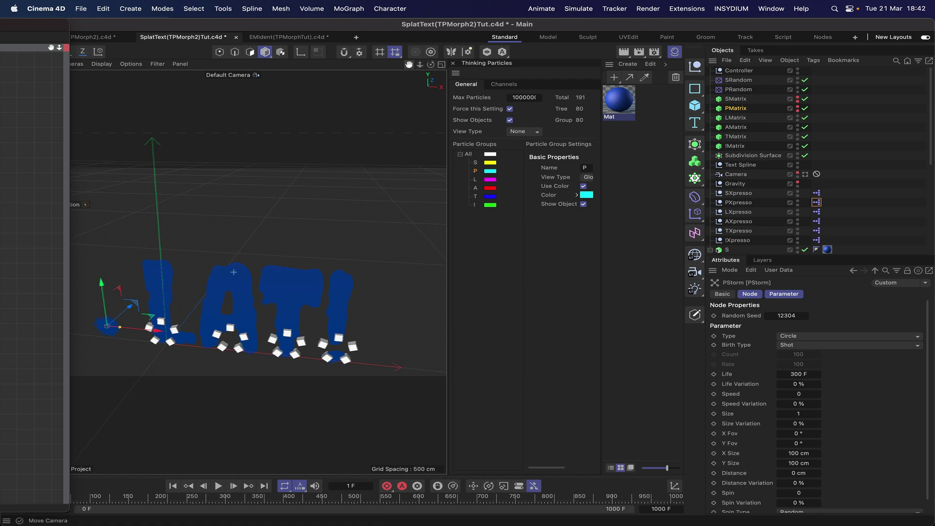
pyautogui.moveTo(409, 66); pyautogui.dragTo(462, 40)
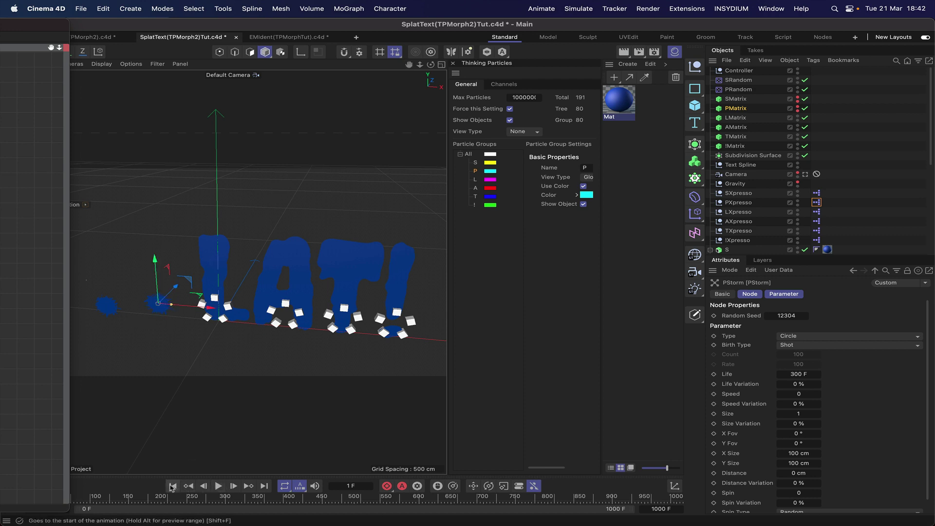
pyautogui.click(217, 485)
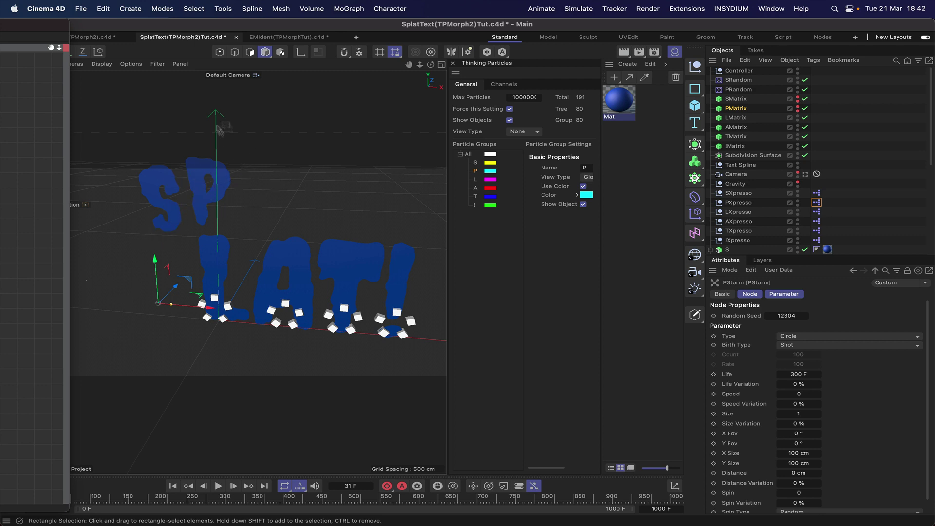
pyautogui.moveTo(52, 27)
pyautogui.mouseDown()
pyautogui.moveTo(182, 27)
pyautogui.moveTo(143, 40)
pyautogui.moveTo(46, 26)
pyautogui.mouseUp()
pyautogui.click(219, 486)
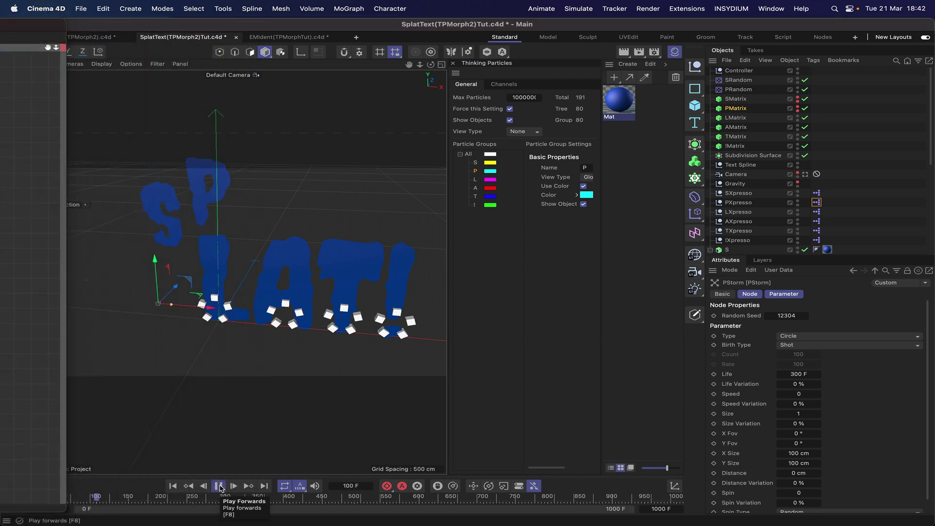
pyautogui.click(221, 488)
pyautogui.click(176, 485)
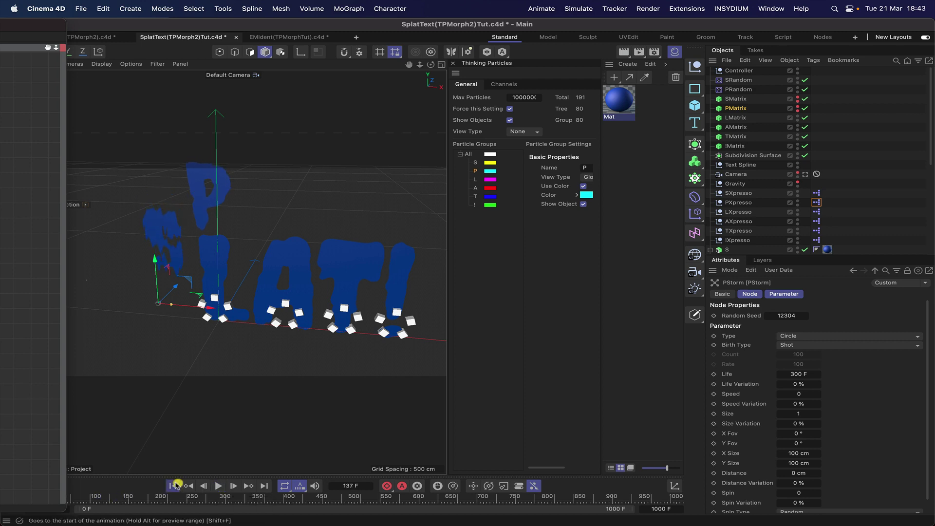
# Set P Gravity to 15 in the Controller's gravity strengths.
pyautogui.click(738, 71)
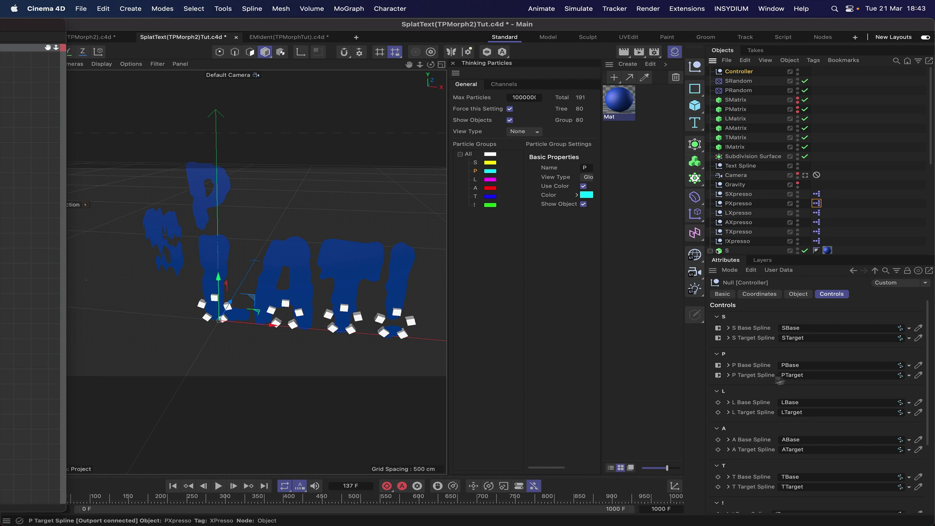
pyautogui.scroll(-5, 778, 361)
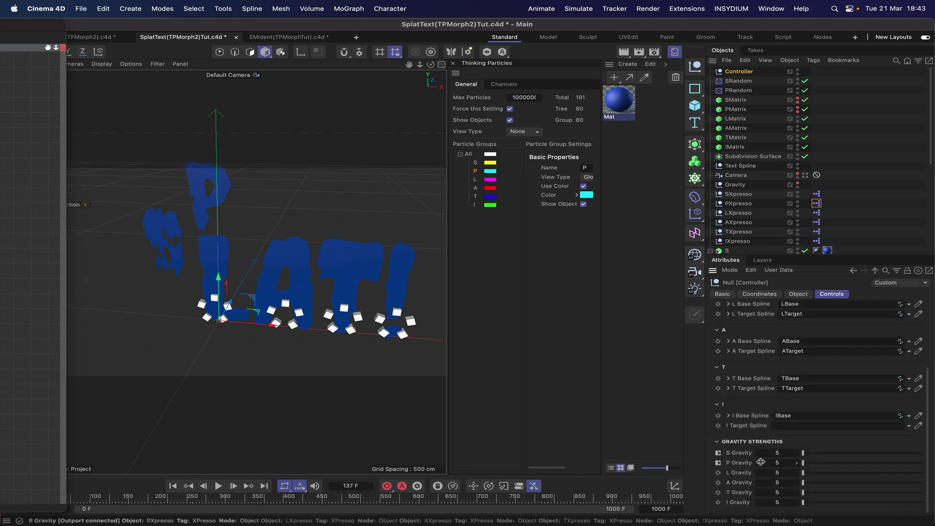
pyautogui.click(783, 464)
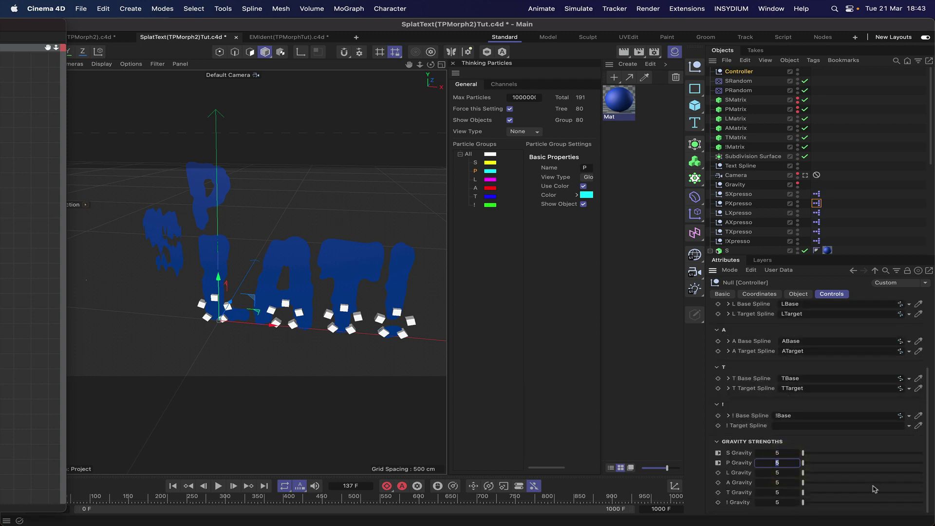
pyautogui.press('Return')
# Play the animation from the start to compare the P letter's fall with the S letter's.
pyautogui.click(172, 486)
pyautogui.click(218, 487)
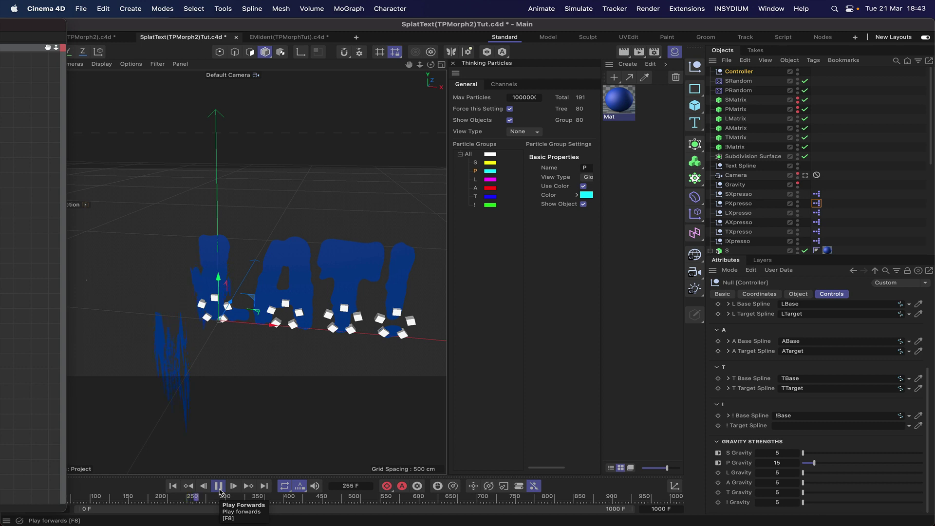
pyautogui.click(219, 486)
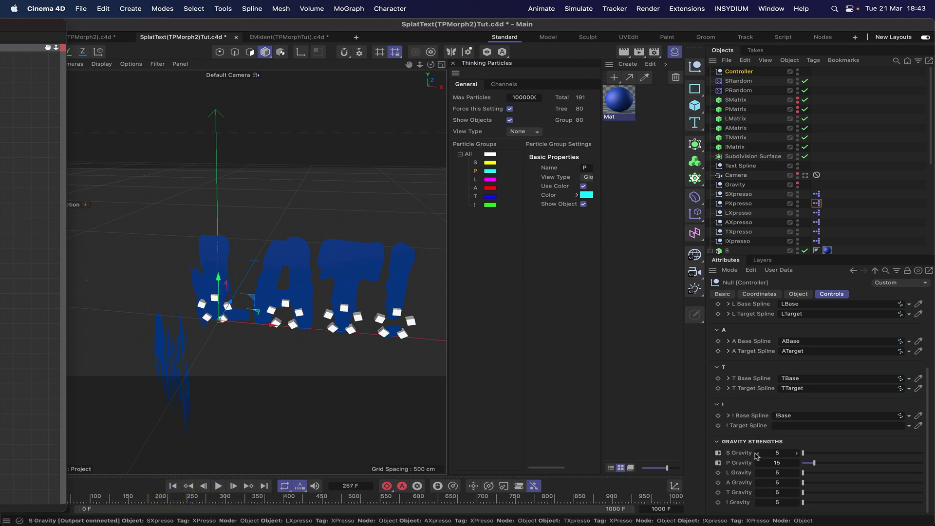
pyautogui.click(173, 486)
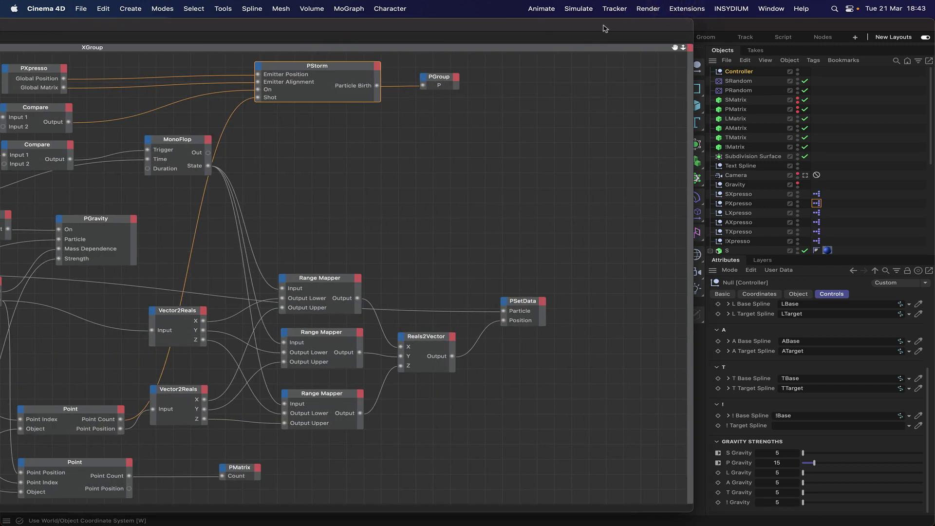
# Review the PXpresso node graph and set the Controller's P Gravity to 32.
pyautogui.moveTo(604, 26); pyautogui.dragTo(808, 2)
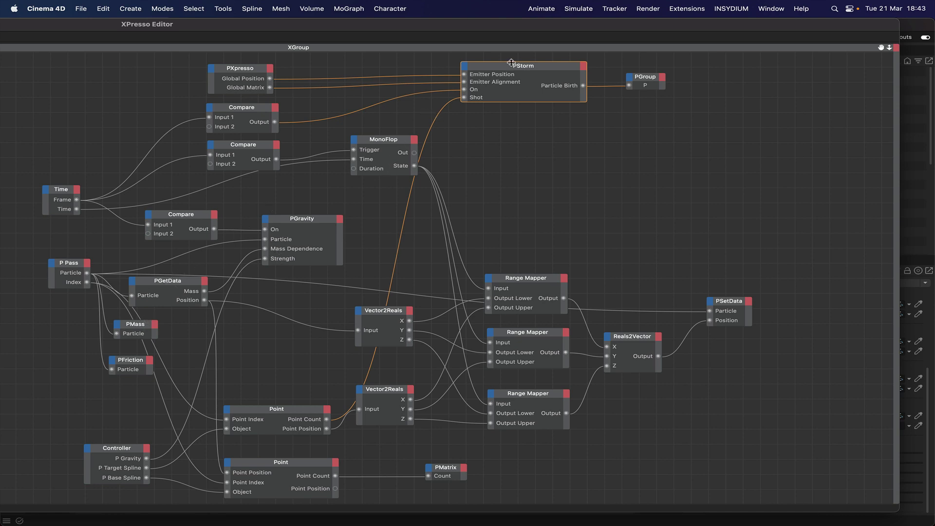
pyautogui.moveTo(677, 26); pyautogui.dragTo(2, 10)
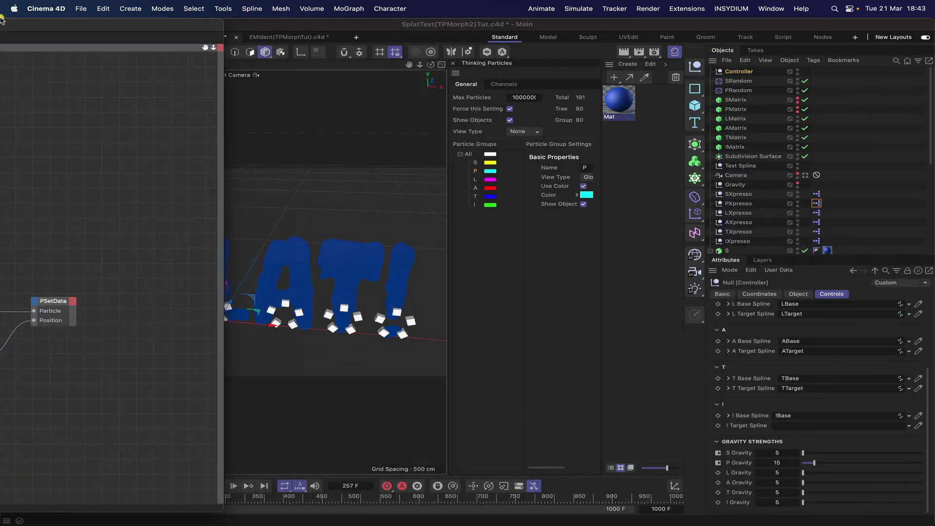
pyautogui.moveTo(194, 23); pyautogui.dragTo(27, 20)
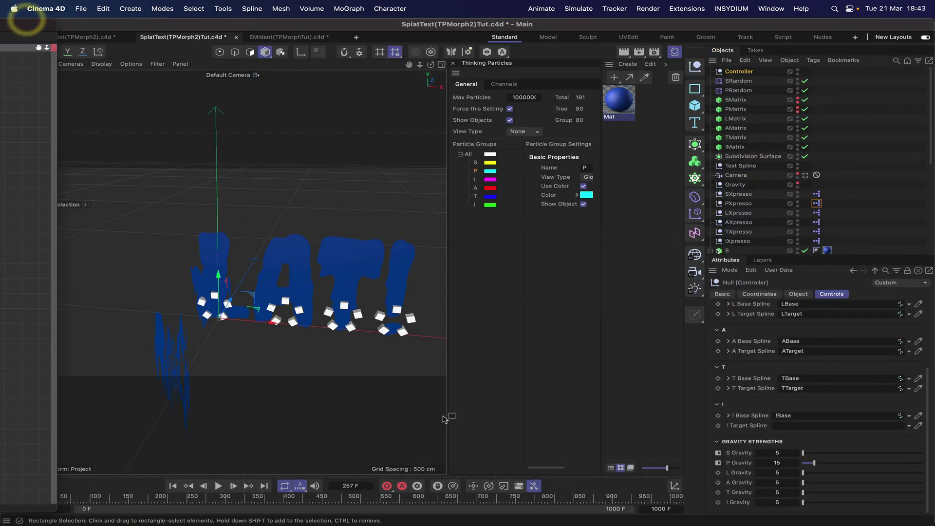
pyautogui.click(774, 464)
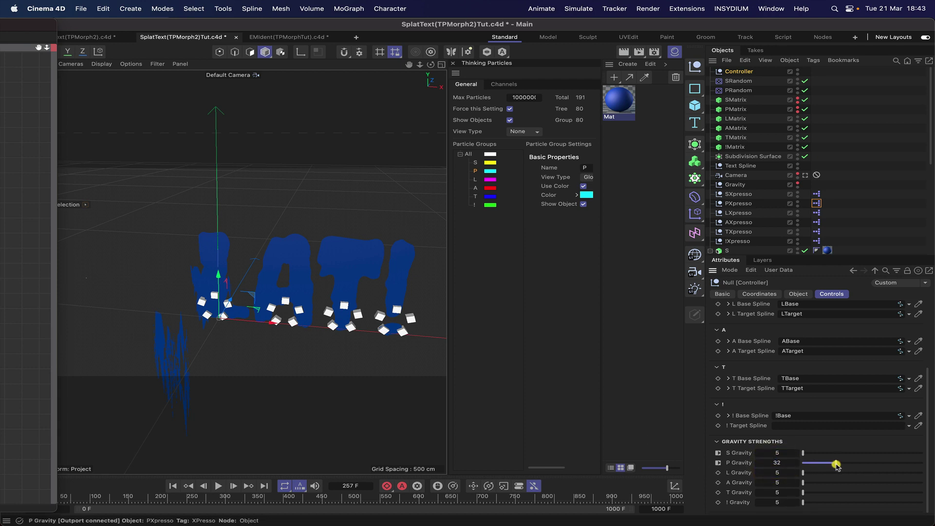
# Play the animation with the stronger P Gravity, return to the start and advance one frame.
pyautogui.click(220, 486)
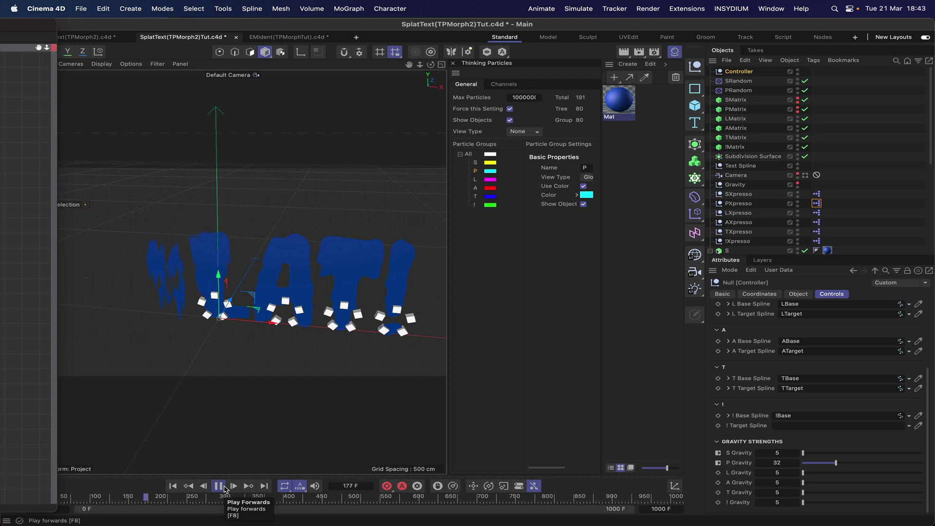
pyautogui.click(219, 485)
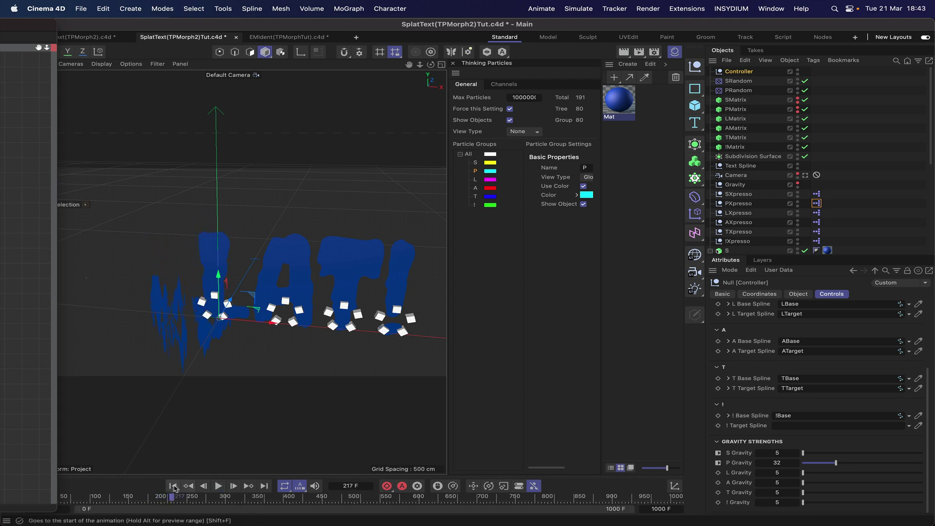
pyautogui.click(172, 495)
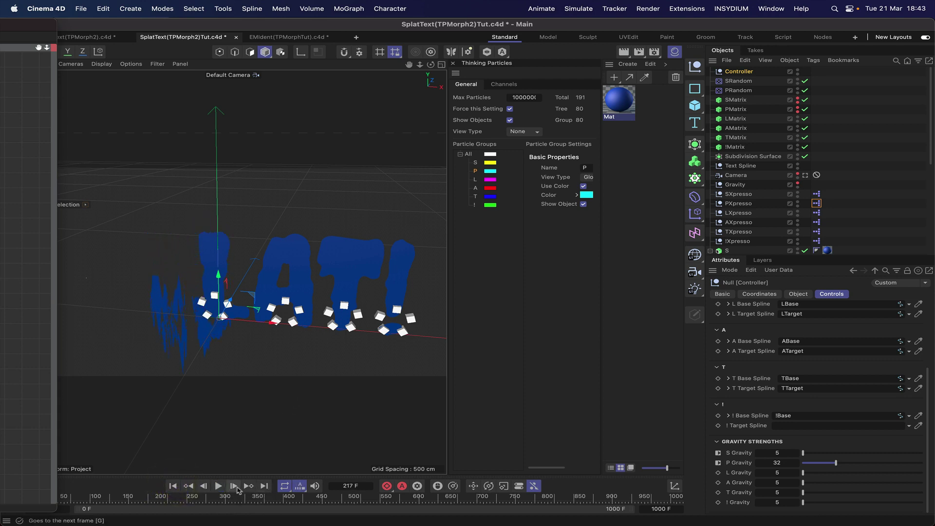
pyautogui.click(232, 487)
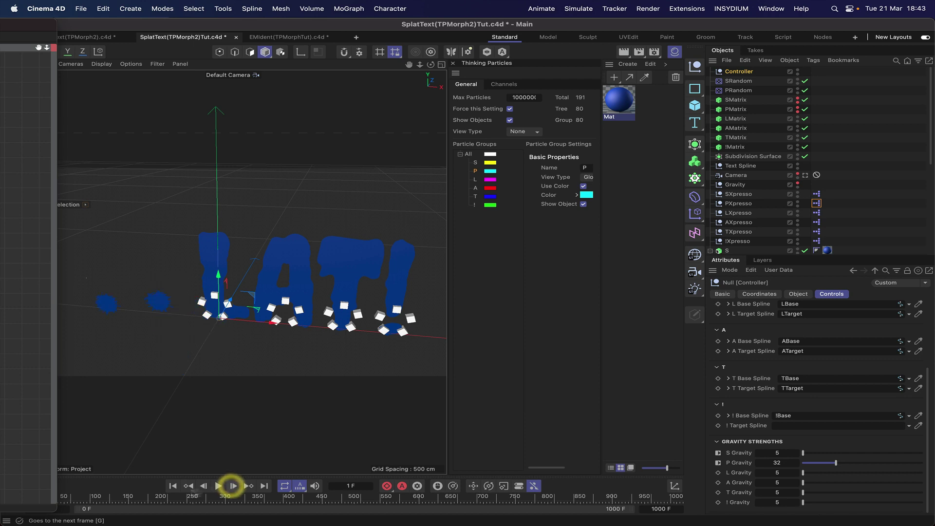
pyautogui.click(173, 486)
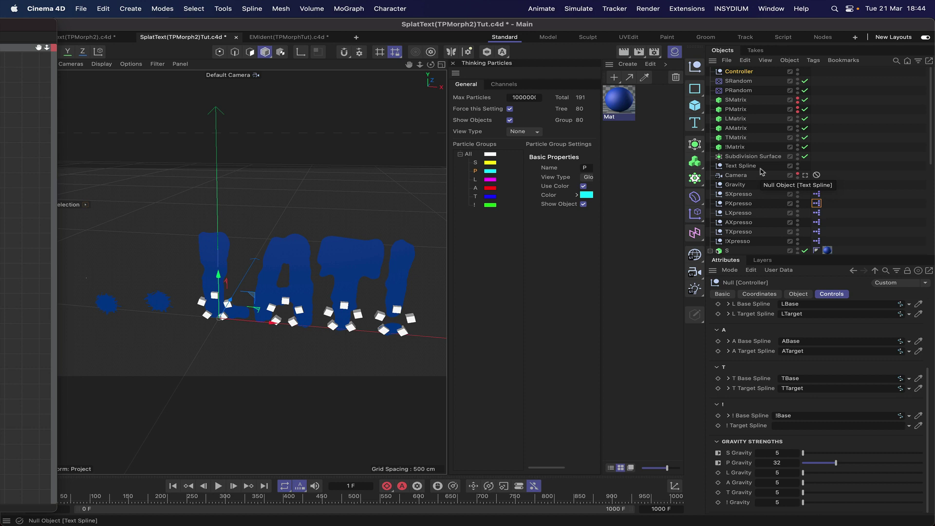
# Open the LXpresso tag's node setup in the XPresso Editor.
pyautogui.click(817, 213)
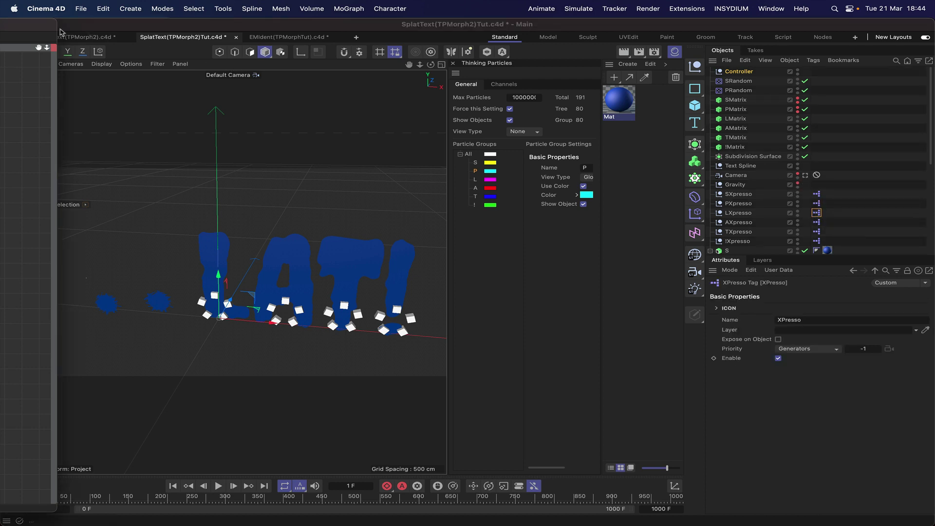
pyautogui.moveTo(59, 33); pyautogui.dragTo(698, 34)
pyautogui.moveTo(698, 34); pyautogui.dragTo(754, 33)
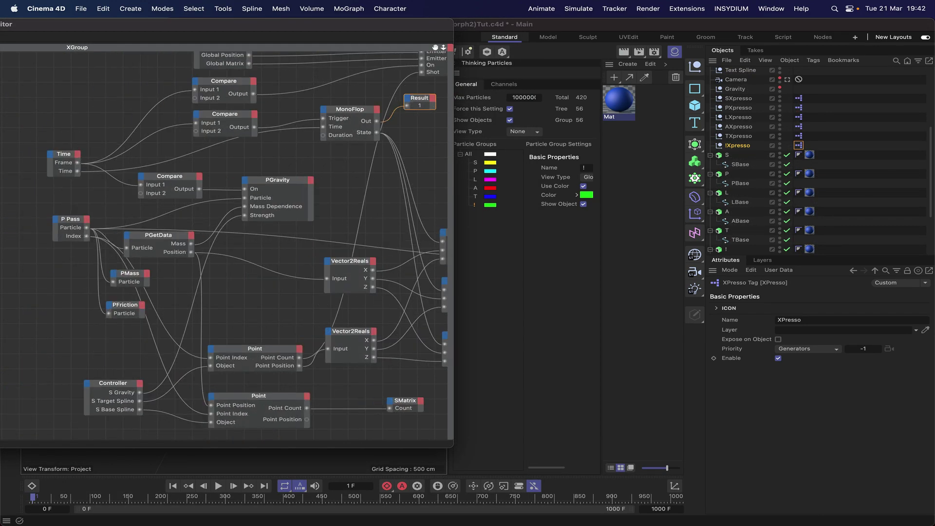
# Assign the ! particle group to the P Pass node in the !Xpresso setup.
pyautogui.moveTo(435, 47); pyautogui.dragTo(435, 49)
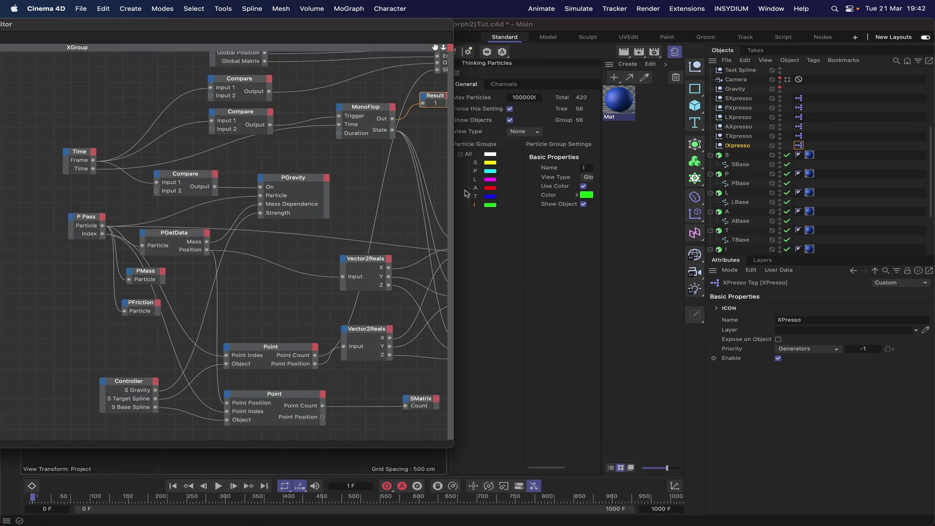
pyautogui.click(84, 232)
pyautogui.click(85, 215)
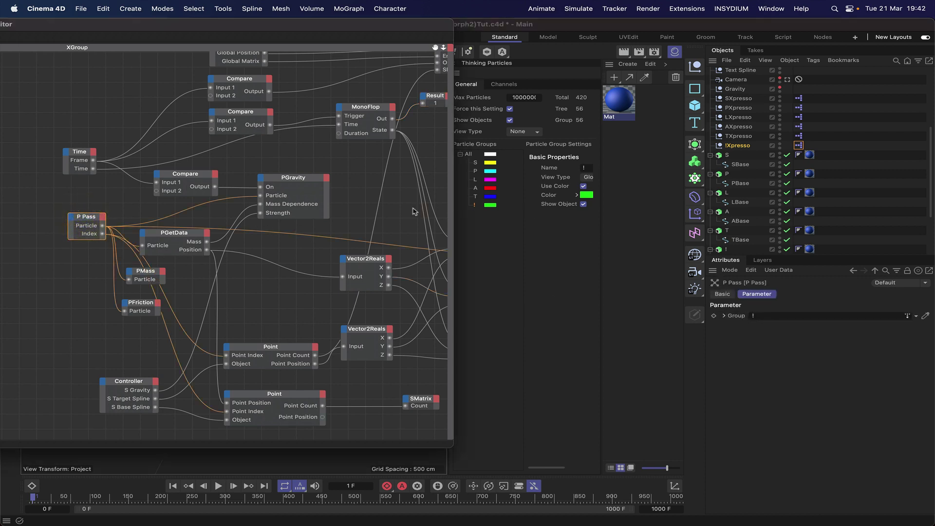
# Set Input 2 to 10 on the Compare node feeding MonoFlop and to 195 on the Compare node feeding PGravity.
pyautogui.click(240, 115)
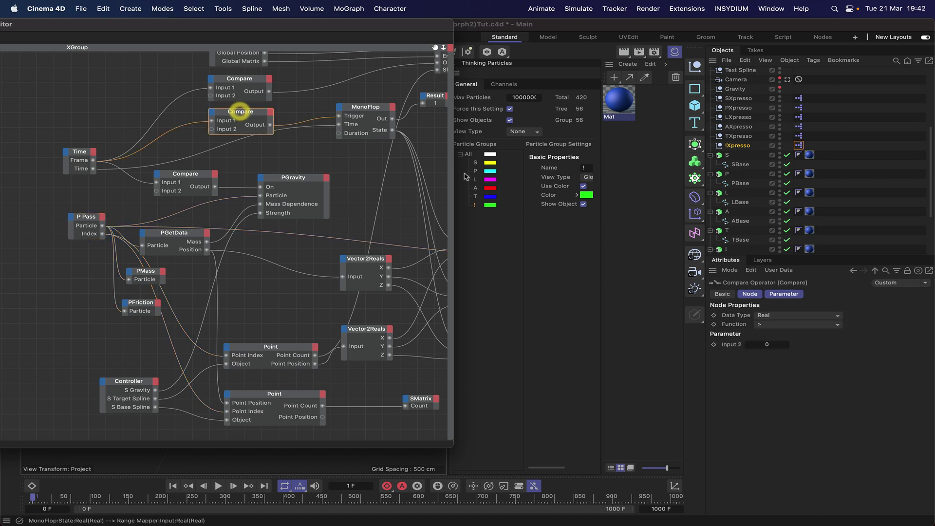
pyautogui.click(774, 343)
pyautogui.write('10')
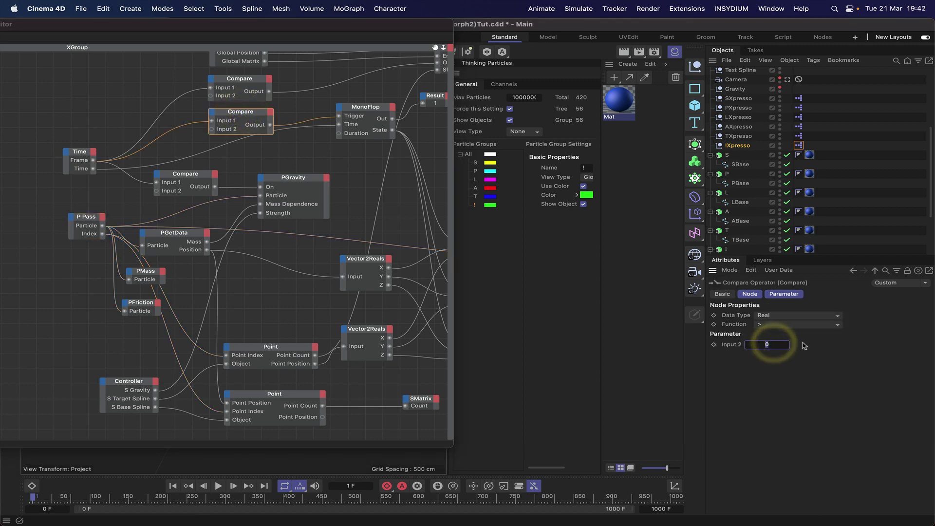
pyautogui.press('Return')
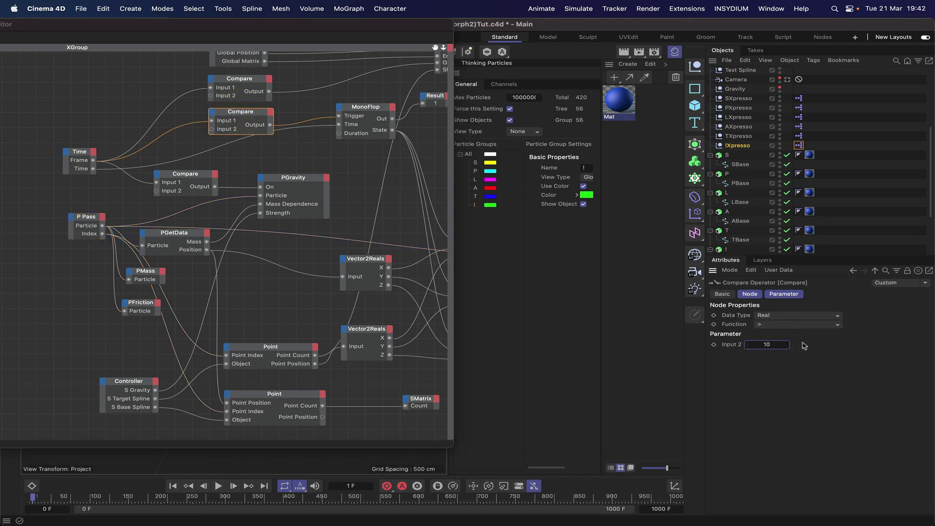
pyautogui.click(189, 181)
pyautogui.click(774, 345)
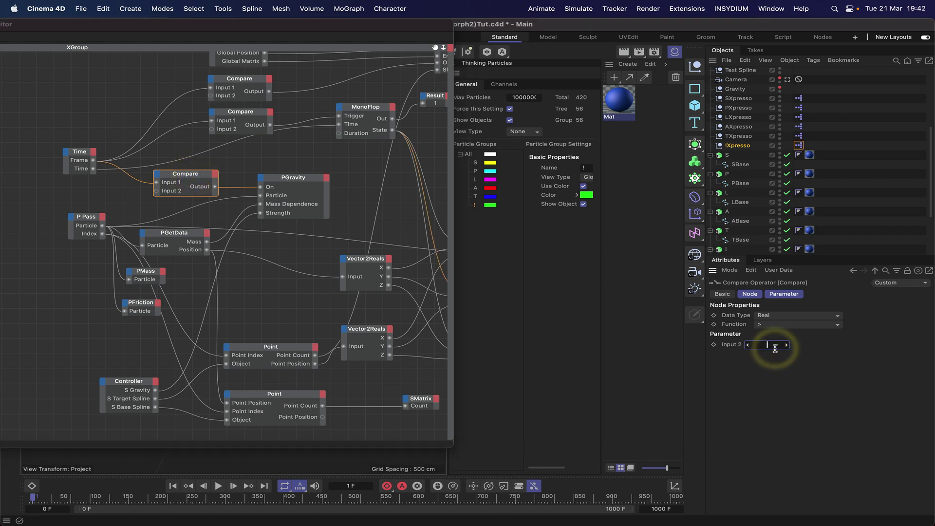
pyautogui.write('195')
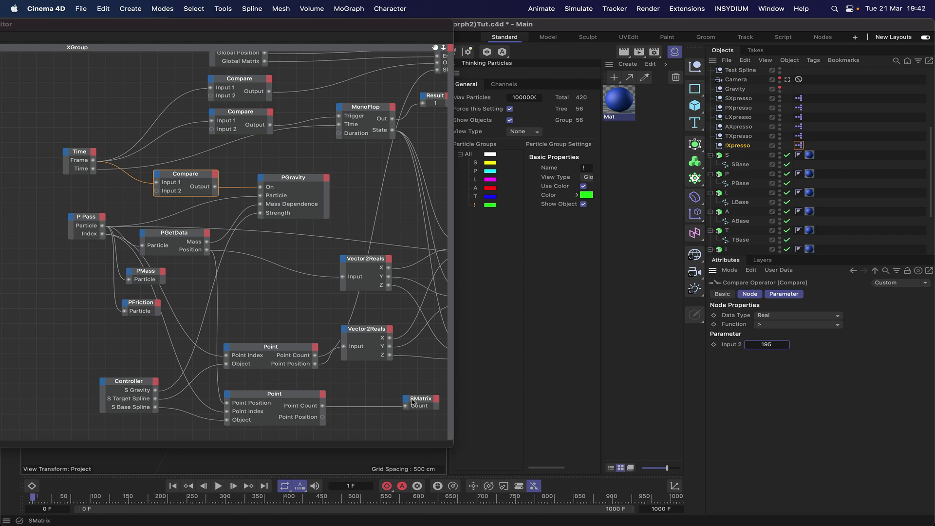
# Replace the SMatrix reference with !Matrix in the node receiving the lower Point node's Point Count.
pyautogui.scroll(5, 752, 111)
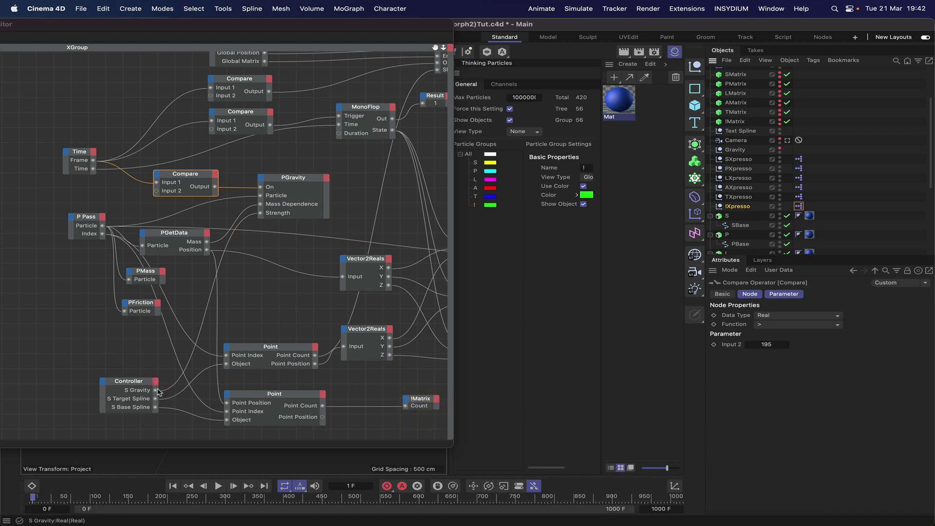
# Delete the S Gravity, S Target Spline and S Base Spline output ports from the Controller node.
pyautogui.rightClick(157, 390)
pyautogui.click(167, 418)
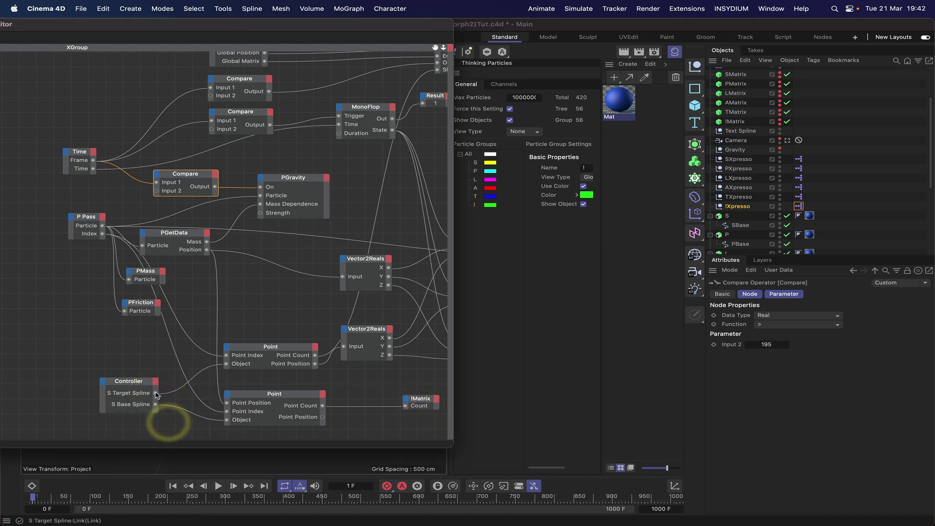
pyautogui.rightClick(156, 394)
pyautogui.click(168, 431)
pyautogui.rightClick(156, 398)
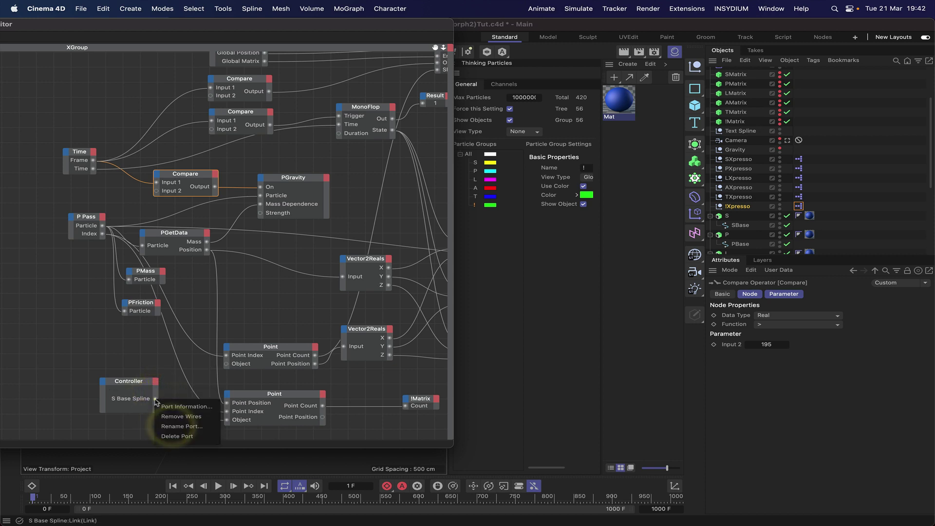
pyautogui.click(168, 426)
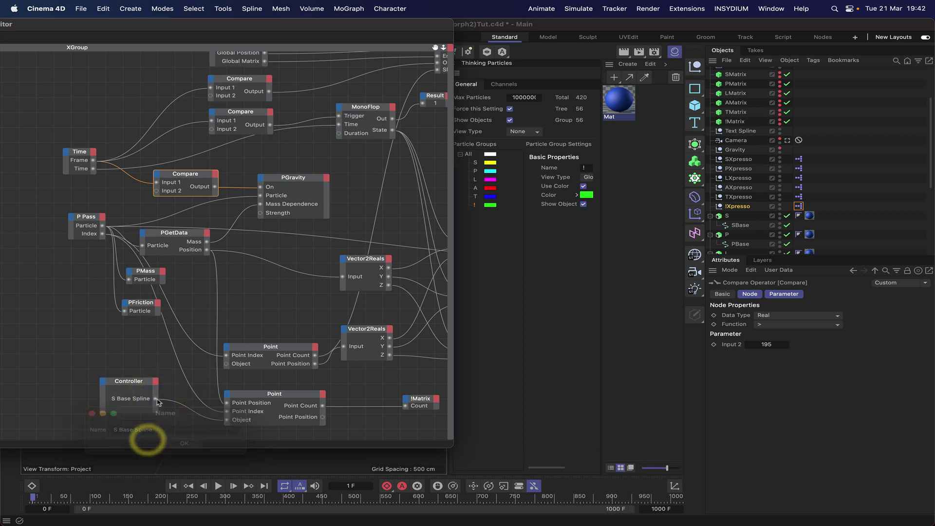
pyautogui.rightClick(157, 398)
pyautogui.click(165, 430)
# Add ! Gravity, ! Target Spline and ! Base Spline output ports to the Controller node.
pyautogui.click(155, 381)
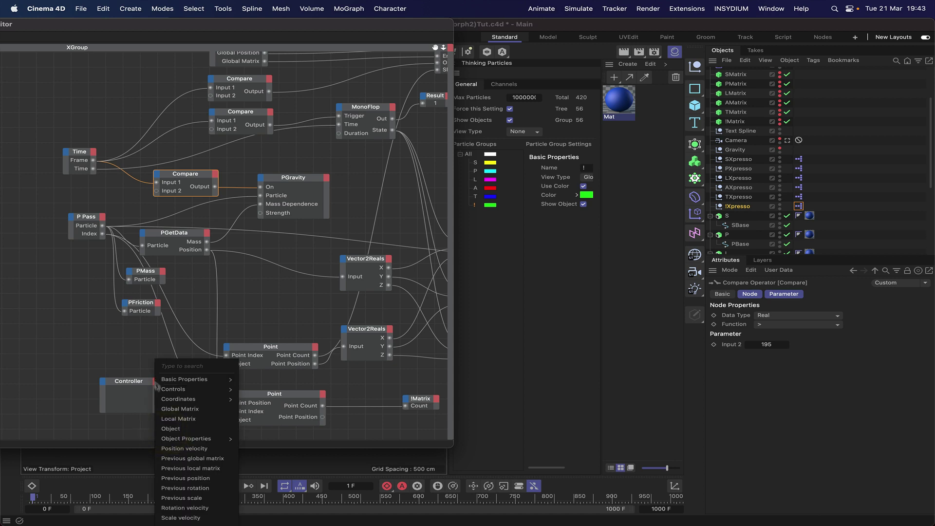
pyautogui.moveTo(229, 391)
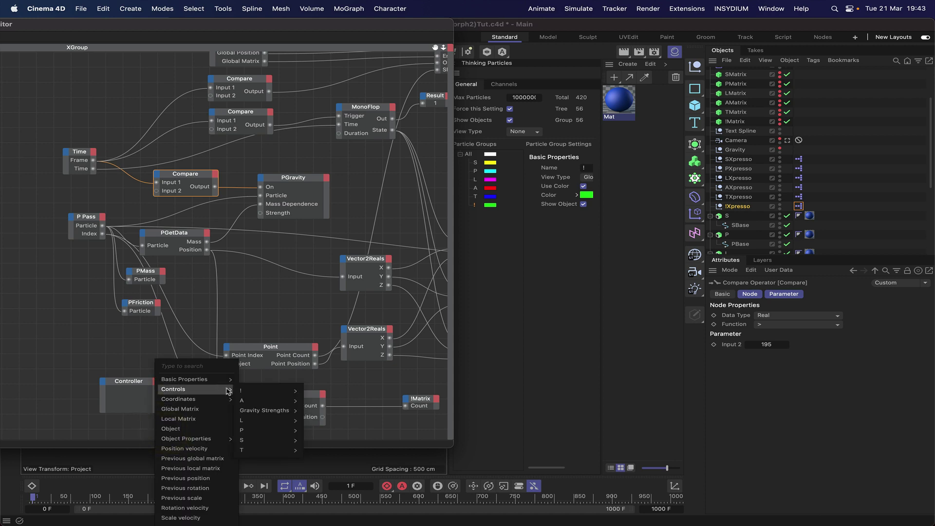
pyautogui.moveTo(269, 411)
pyautogui.click(313, 412)
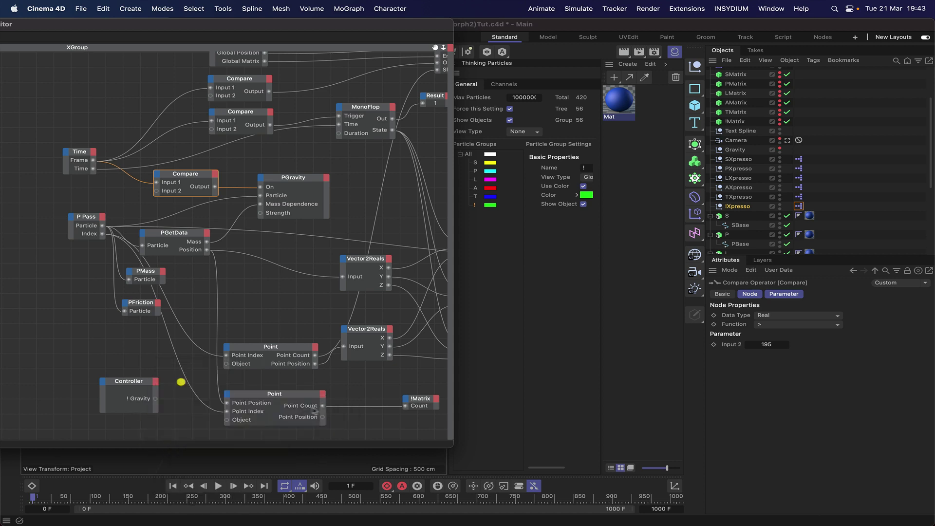
pyautogui.click(155, 381)
pyautogui.moveTo(180, 389)
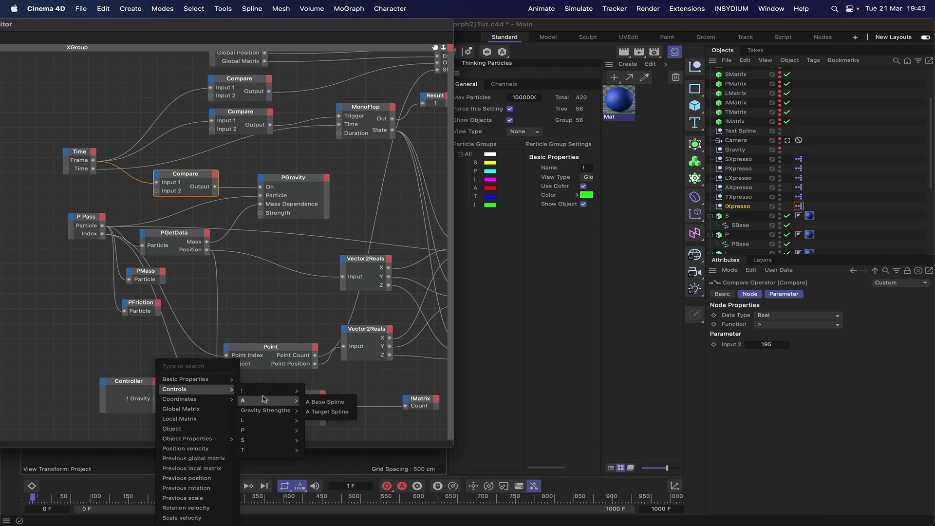
pyautogui.moveTo(268, 392)
pyautogui.click(325, 402)
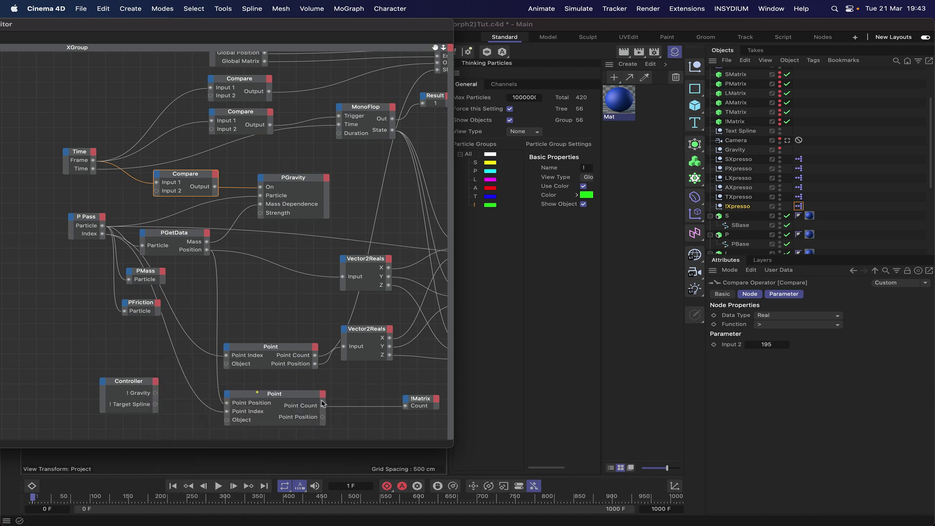
pyautogui.click(155, 381)
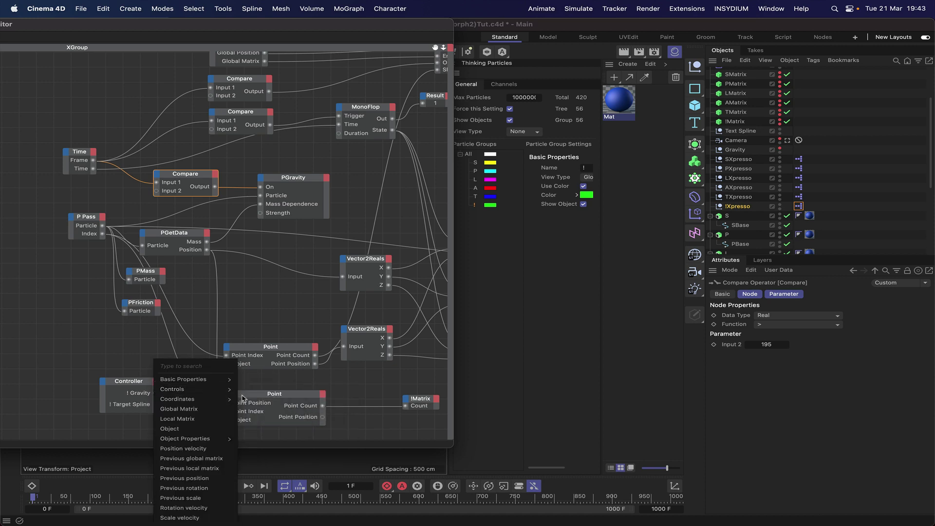
pyautogui.moveTo(168, 390)
pyautogui.moveTo(268, 392)
pyautogui.click(313, 392)
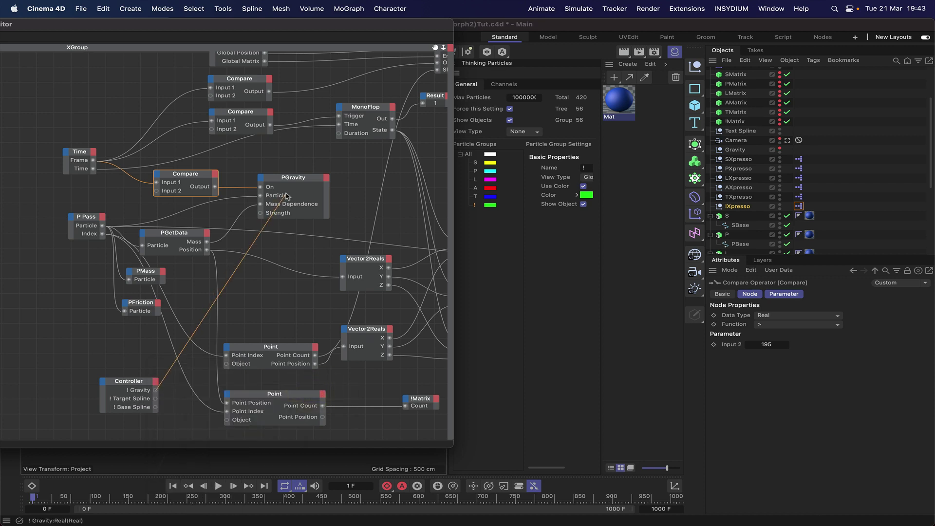
# Wire ! Gravity to PGravity's Strength, ! Target Spline to the upper Point node's Object, and ! Base Spline to the lower Point node's Object.
pyautogui.moveTo(287, 196); pyautogui.dragTo(261, 213)
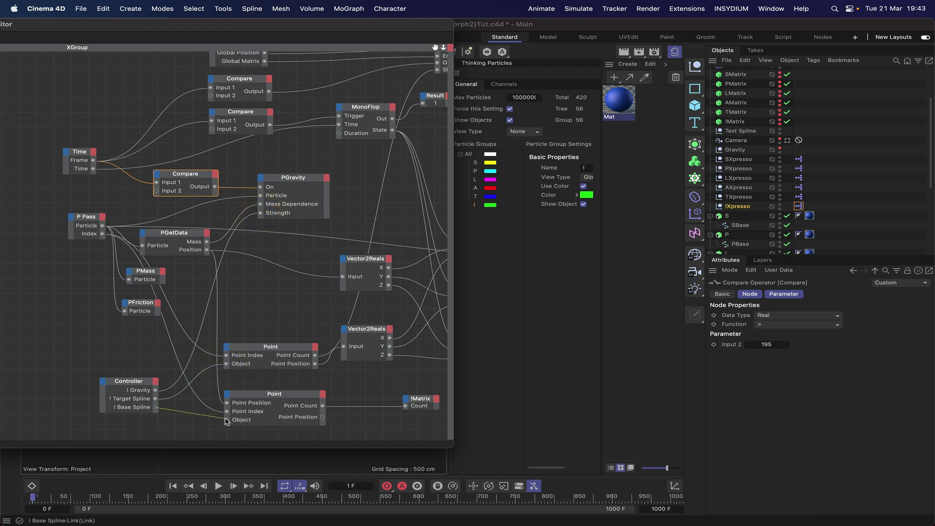
pyautogui.moveTo(229, 420); pyautogui.dragTo(227, 420)
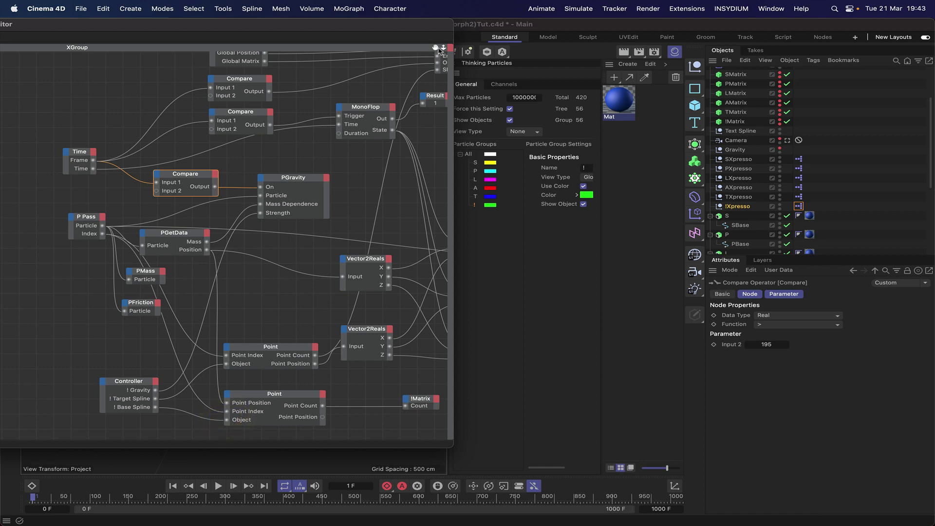
# Review the complete !Xpresso node network in an enlarged XPresso Editor and close the editor.
pyautogui.moveTo(436, 47); pyautogui.dragTo(398, 54)
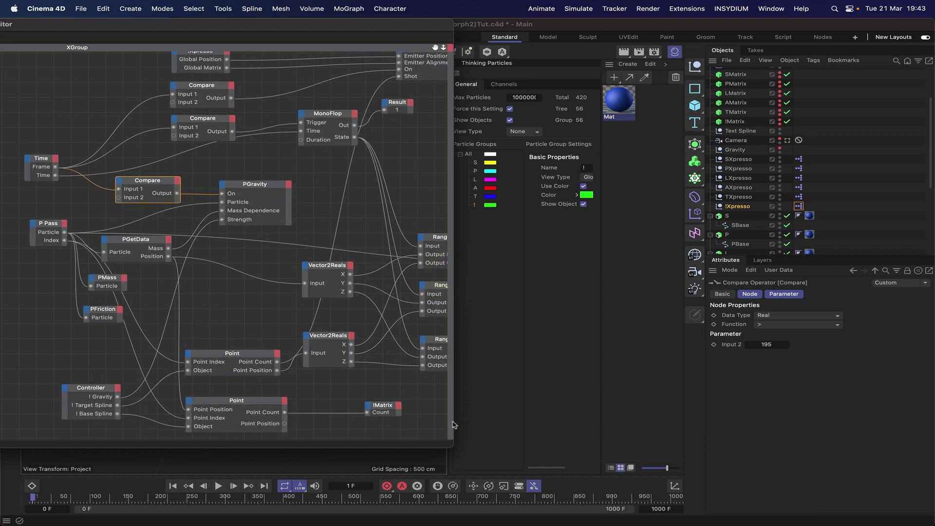
pyautogui.moveTo(455, 423); pyautogui.dragTo(669, 385)
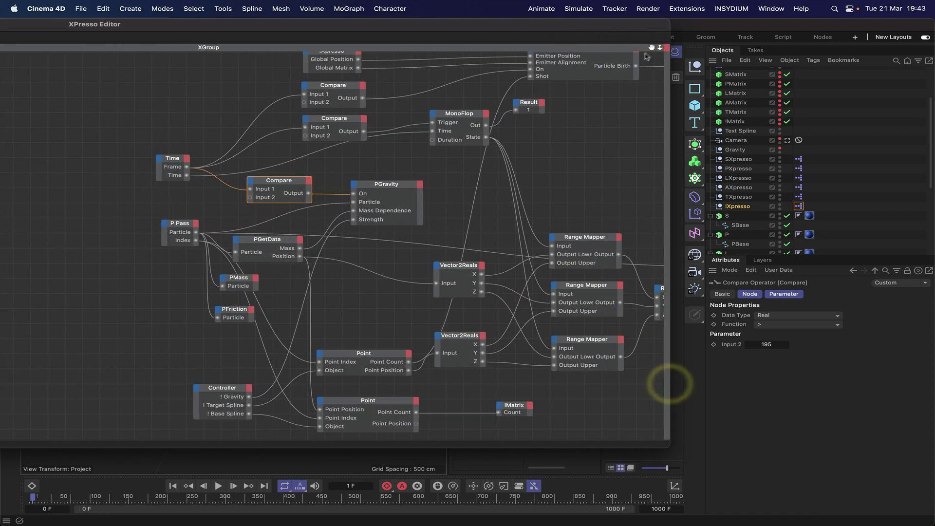
pyautogui.moveTo(652, 47); pyautogui.dragTo(529, 61)
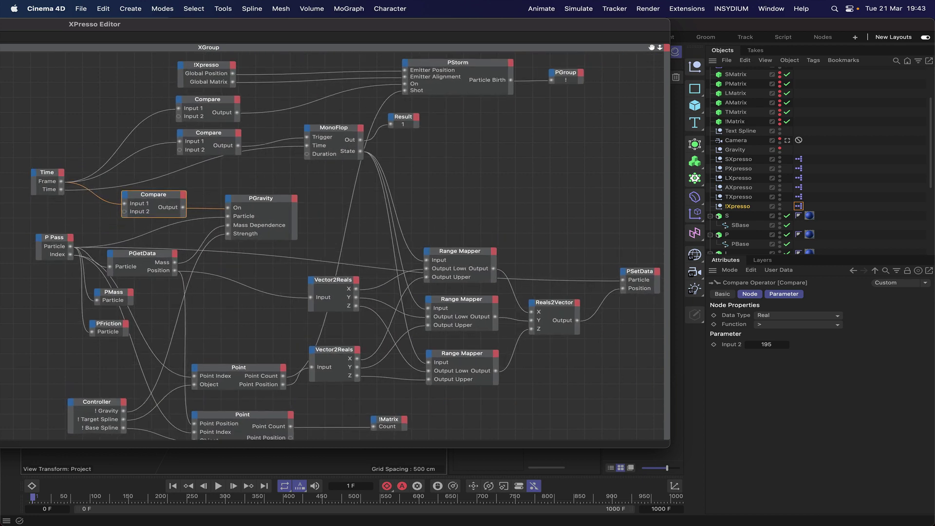
pyautogui.moveTo(596, 23); pyautogui.dragTo(742, 35)
pyautogui.moveTo(392, 37); pyautogui.dragTo(493, 39)
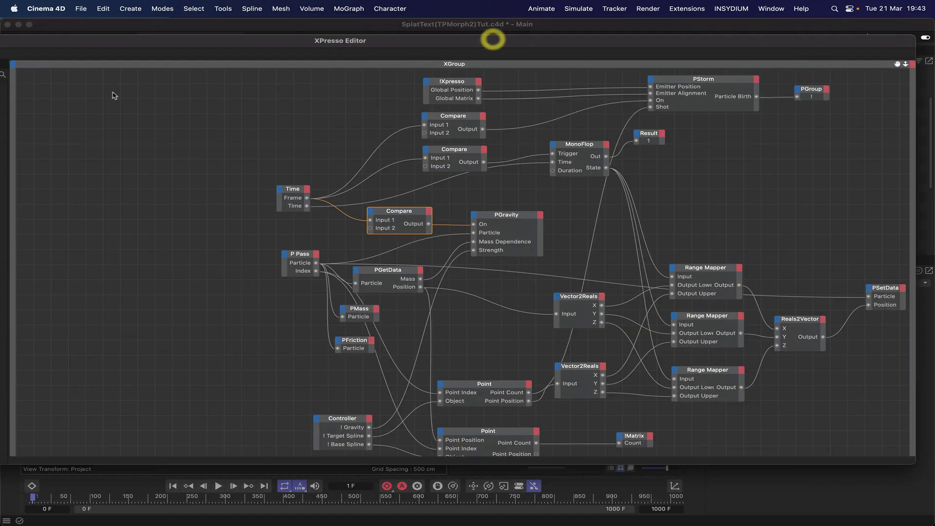
pyautogui.moveTo(96, 45); pyautogui.dragTo(255, 38)
pyautogui.moveTo(87, 33); pyautogui.dragTo(269, 29)
pyautogui.click(118, 32)
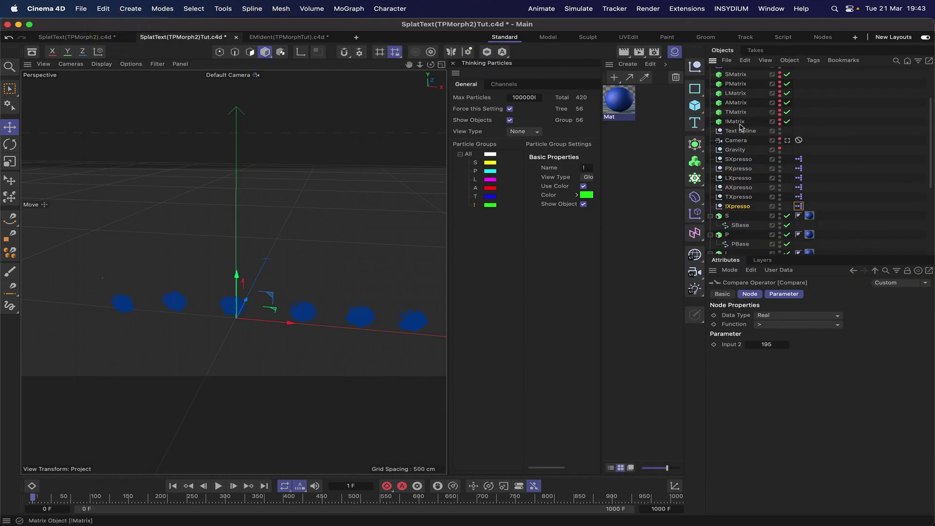
# Check that each letter's Matrix object uses its own matching Random effector.
pyautogui.scroll(2, 743, 128)
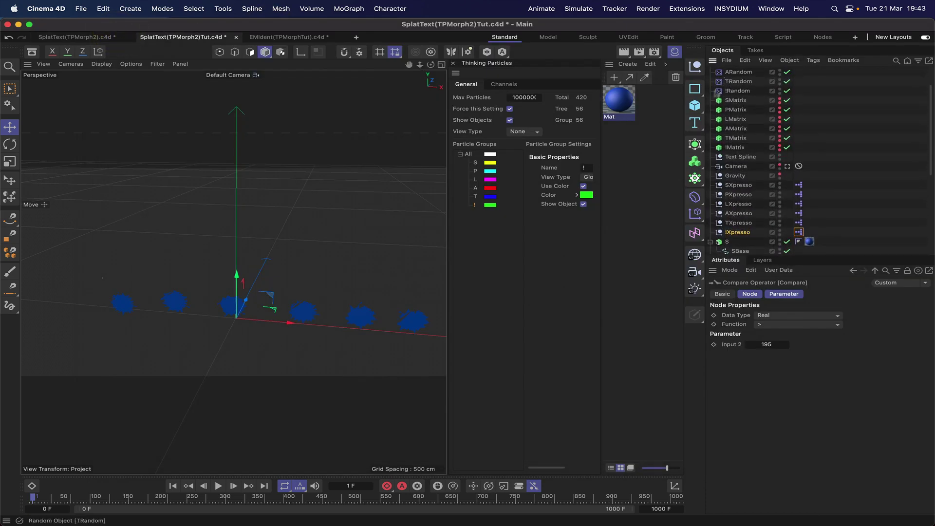
pyautogui.click(731, 147)
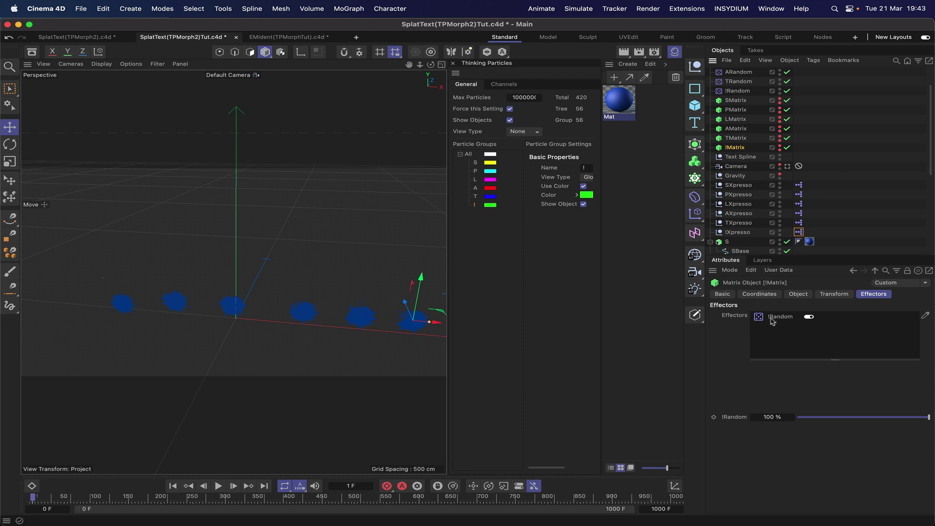
pyautogui.scroll(3, 743, 99)
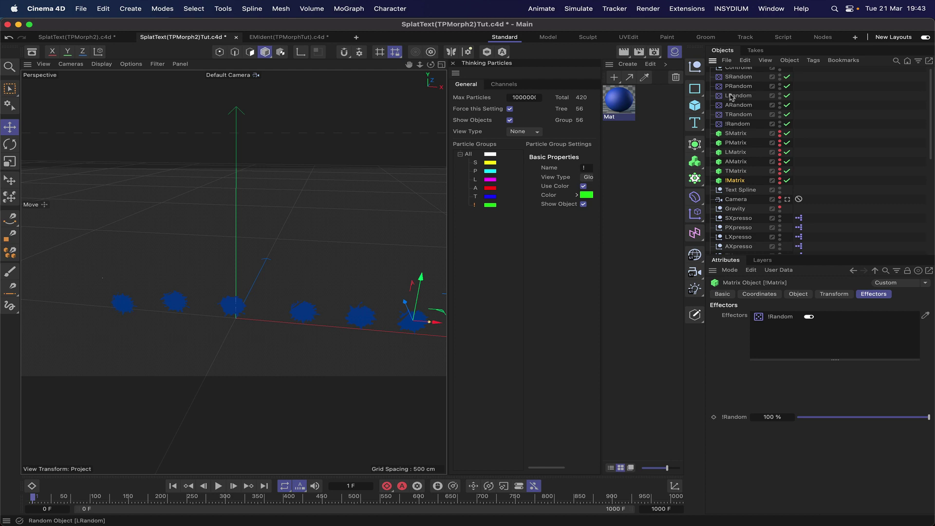
pyautogui.scroll(1, 731, 97)
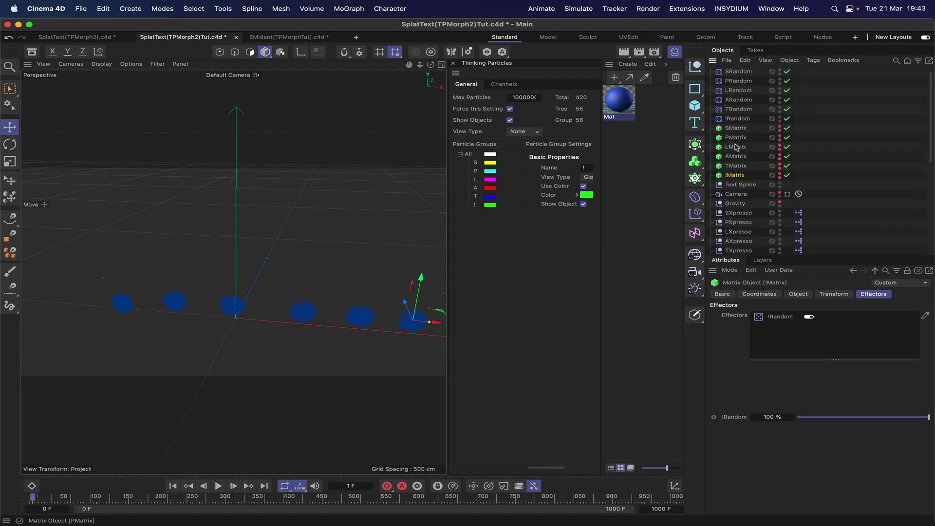
pyautogui.scroll(-5, 733, 147)
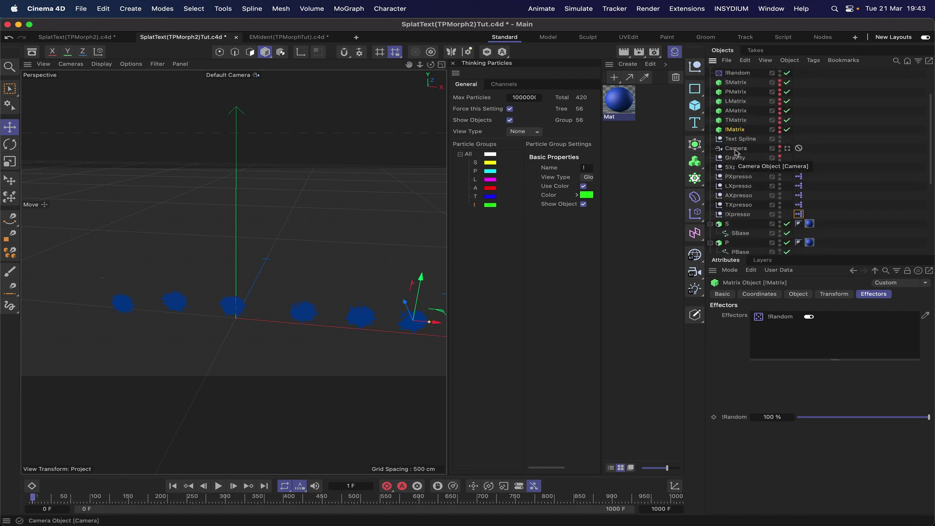
pyautogui.click(734, 121)
pyautogui.click(739, 111)
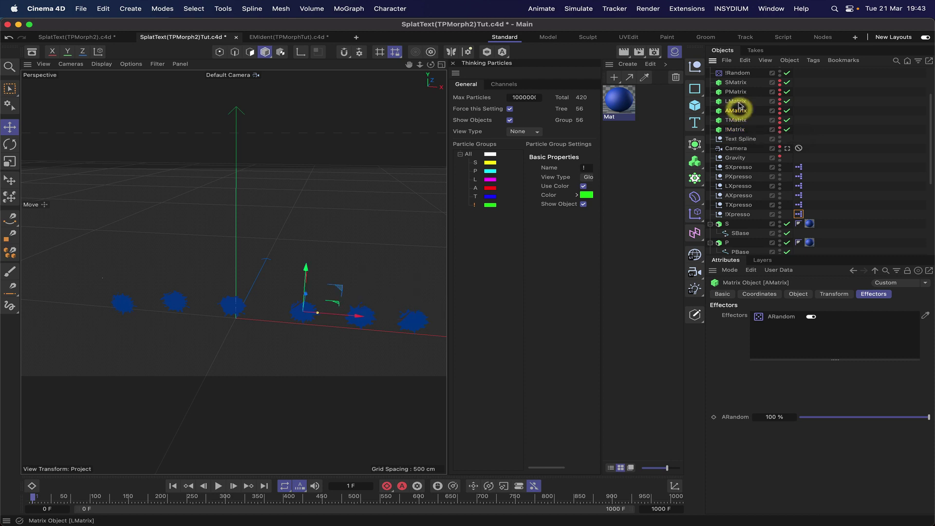
pyautogui.click(738, 101)
pyautogui.click(738, 92)
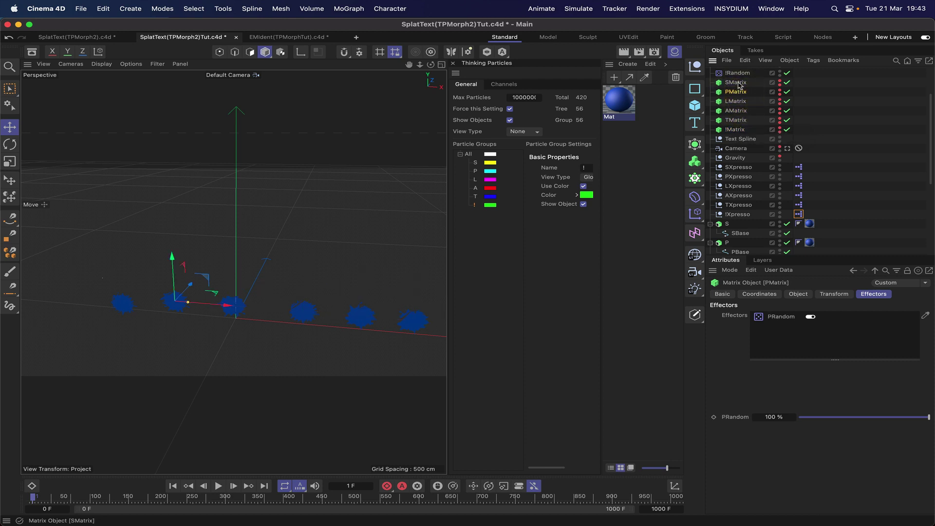
pyautogui.scroll(-6, 757, 110)
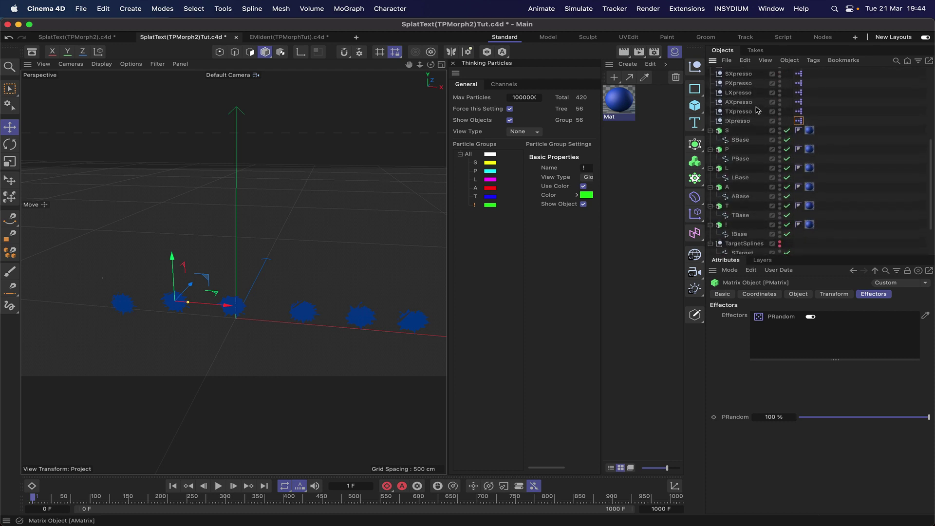
pyautogui.scroll(8, 758, 110)
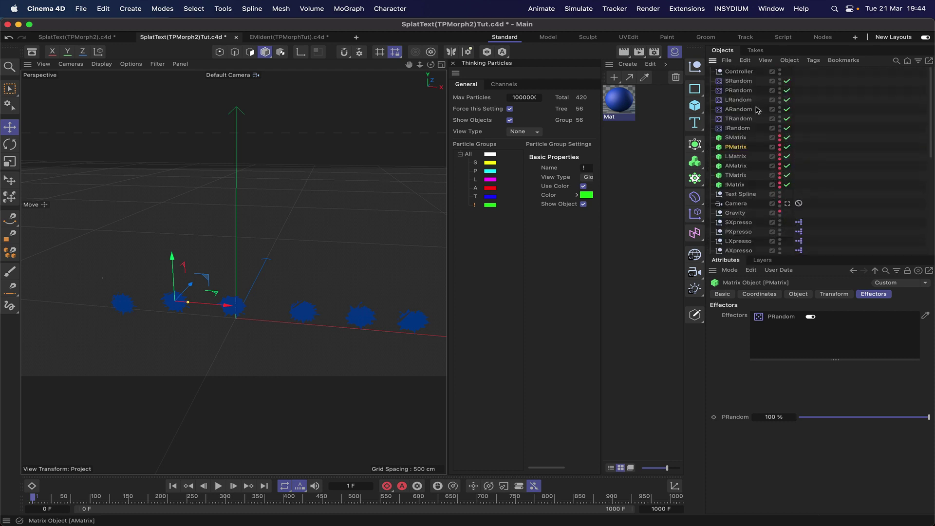
# Assign the !Target spline to the Controller's ! Target Spline link.
pyautogui.click(737, 71)
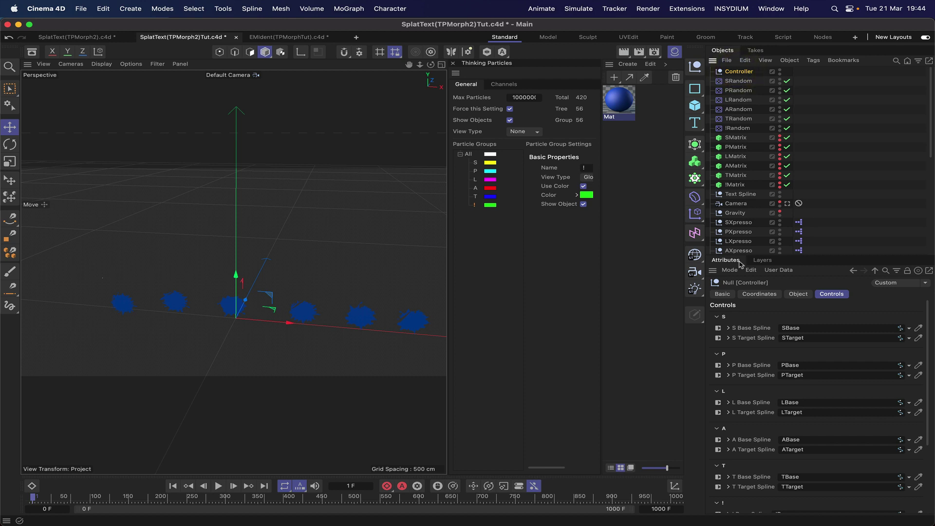
pyautogui.scroll(-5, 738, 393)
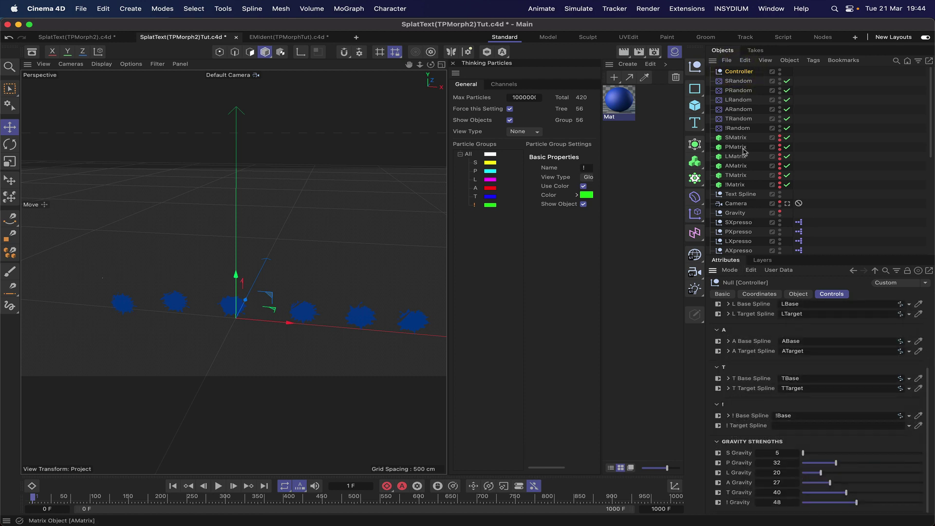
pyautogui.scroll(-8, 740, 146)
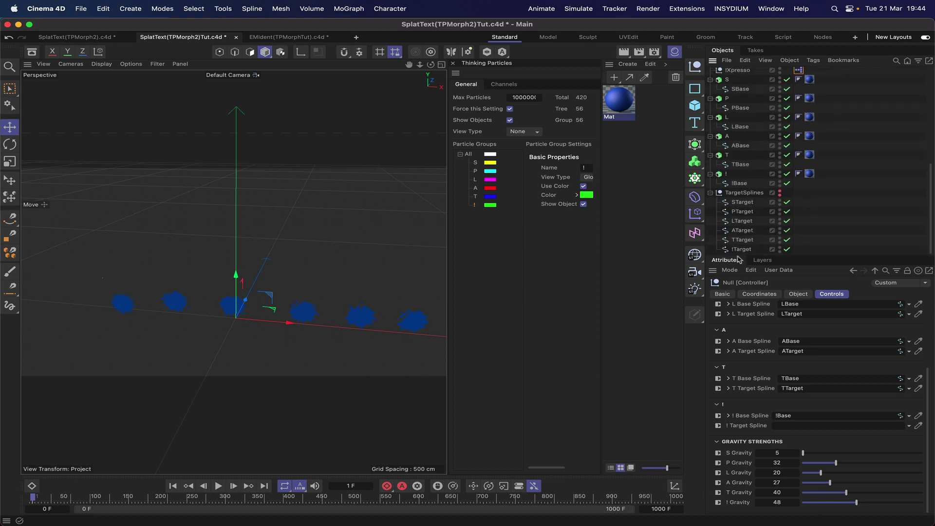
pyautogui.moveTo(784, 365); pyautogui.dragTo(787, 426)
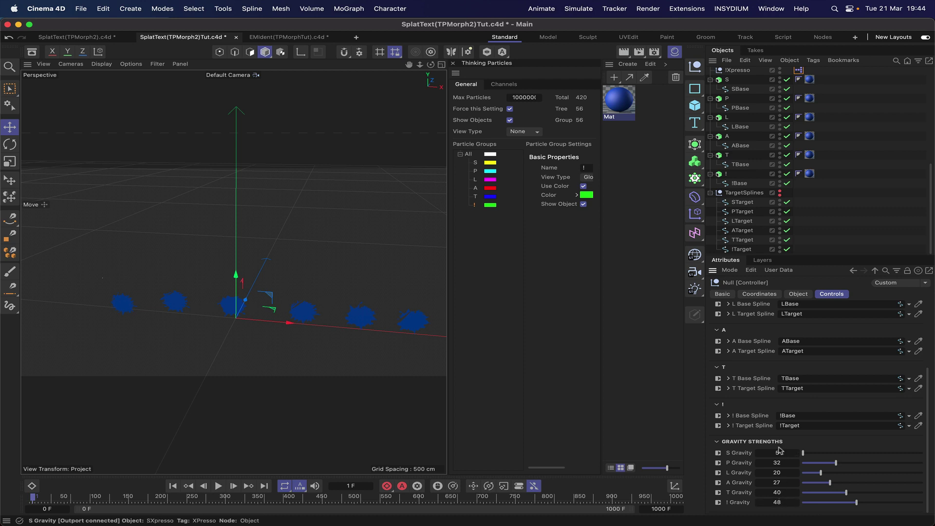
# Play the animation from the start to check all the letter morphs, and rewind to the first frame.
pyautogui.click(172, 485)
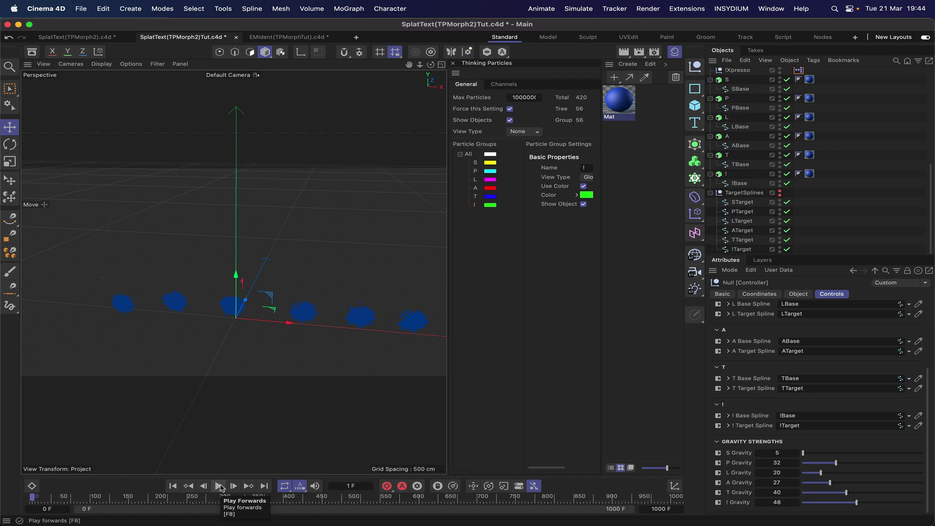
pyautogui.click(220, 486)
pyautogui.click(220, 488)
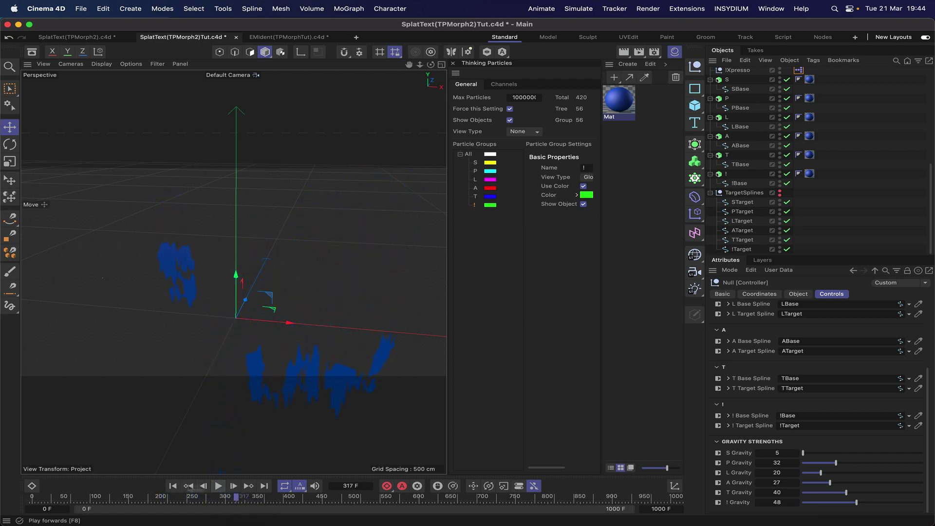
pyautogui.click(173, 486)
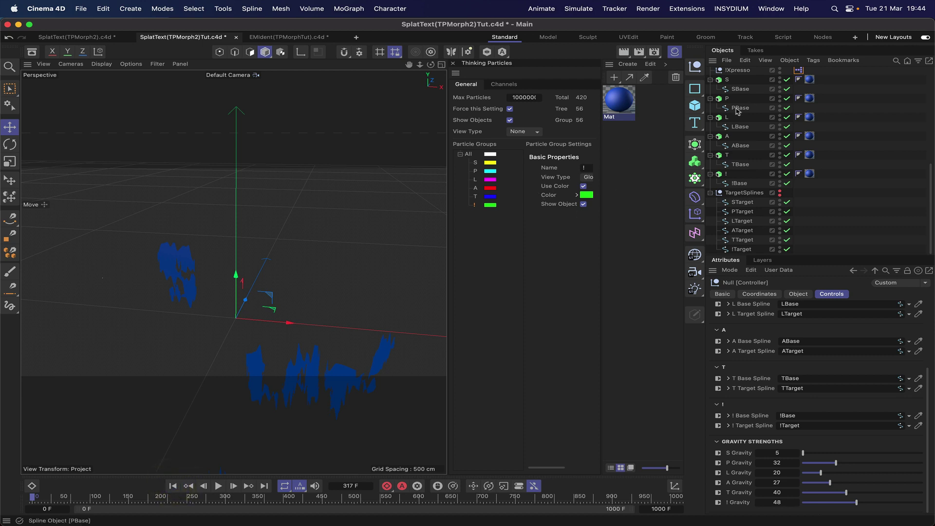
# Switch the viewport to look through the scene's Camera object.
pyautogui.scroll(10, 737, 111)
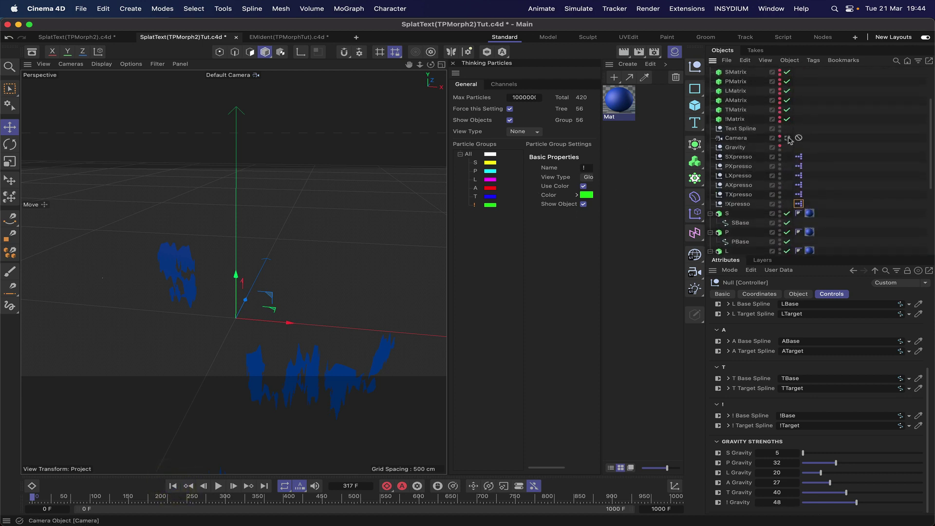
pyautogui.click(787, 138)
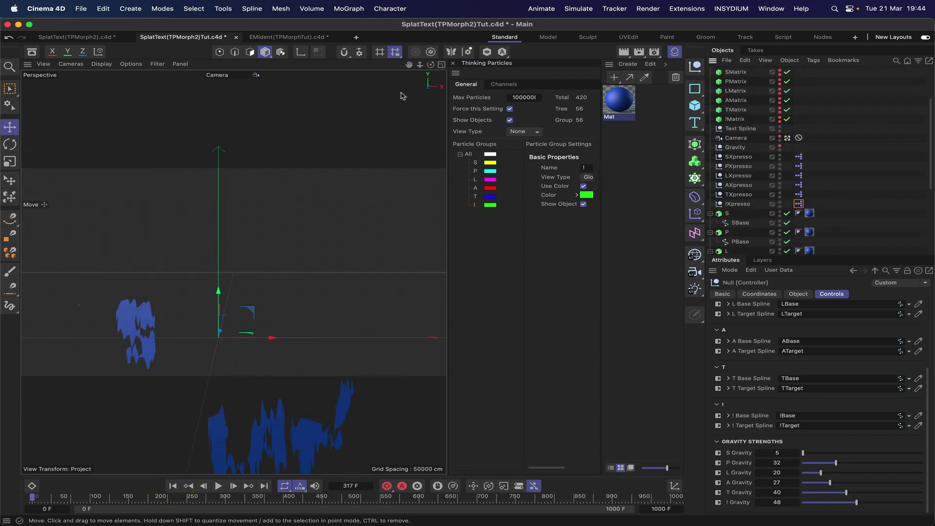
# Play the animation from the start through the camera to check how the letters fall, and rewind to the first frame.
pyautogui.click(172, 486)
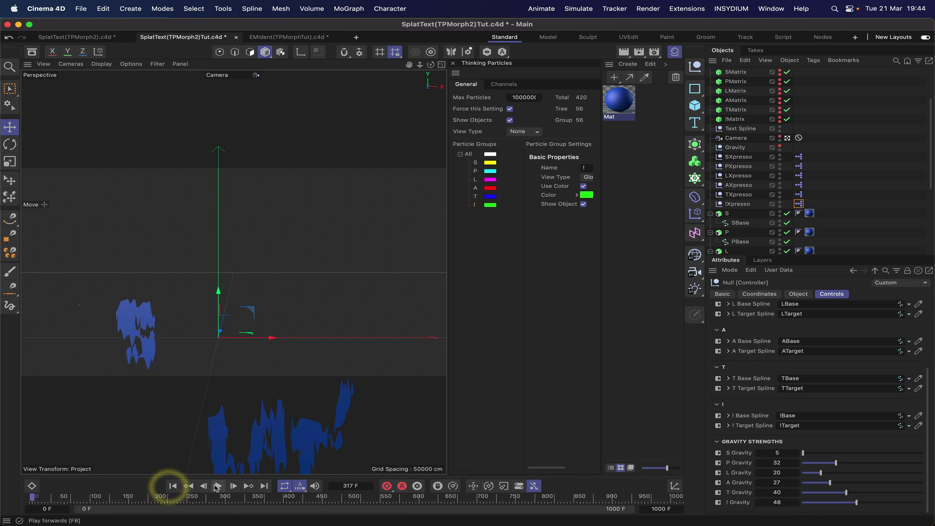
pyautogui.click(217, 486)
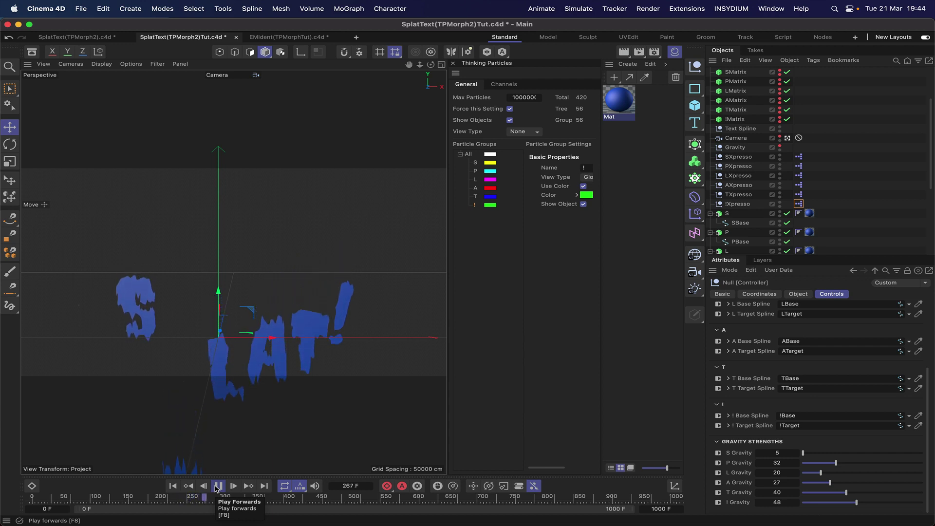
pyautogui.click(217, 486)
pyautogui.click(172, 485)
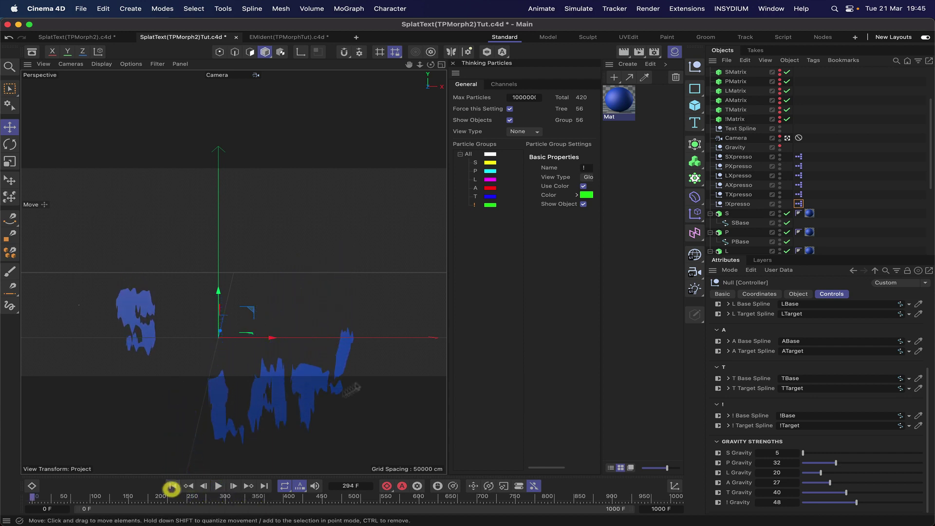
# Set the Controller's S Gravity strength to 18.
pyautogui.doubleClick(780, 454)
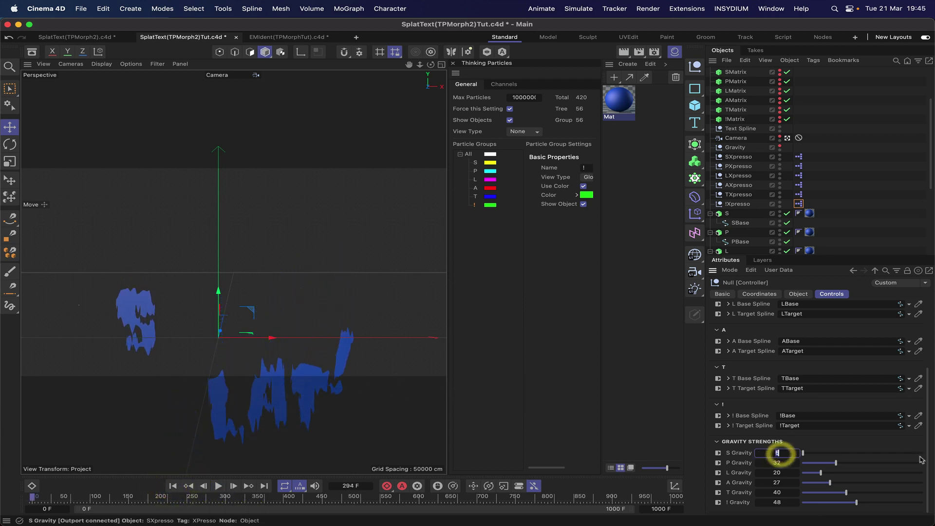
pyautogui.write('1')
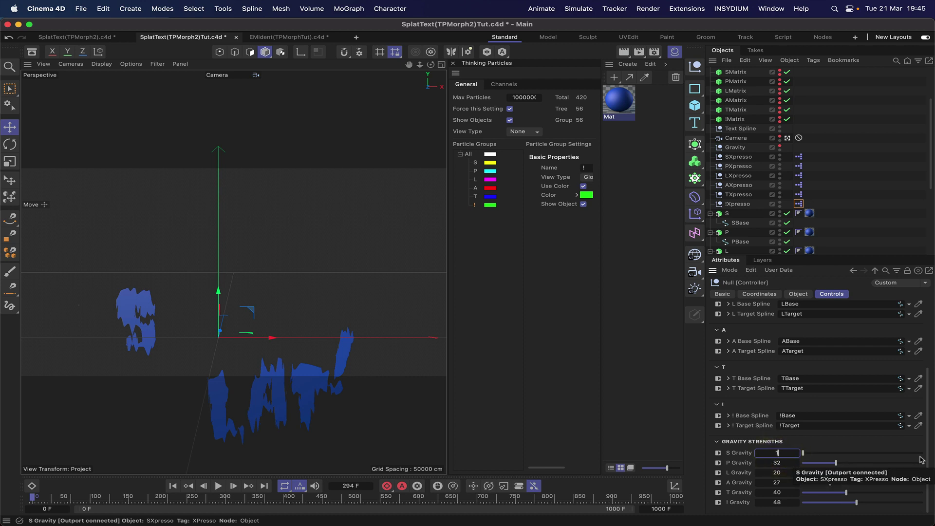
pyautogui.write('8')
pyautogui.press('Return')
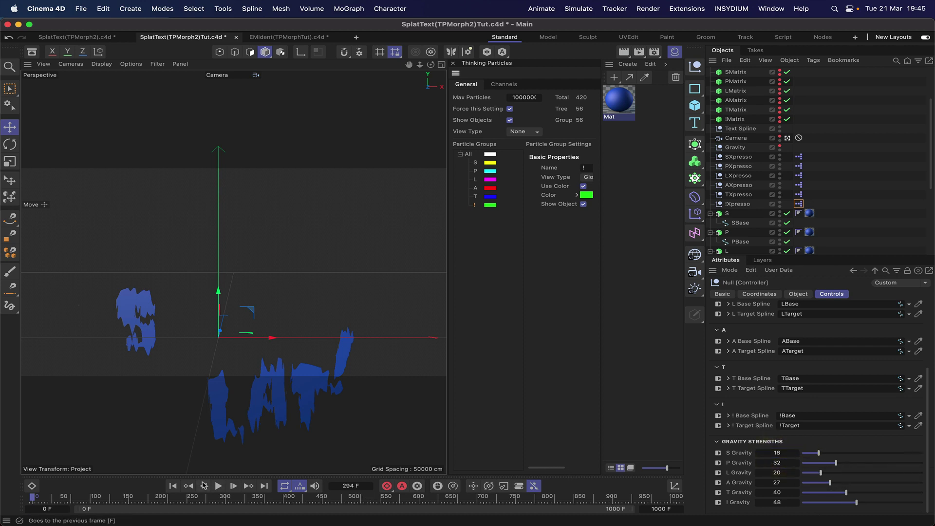
# Replay the animation from the first frame to check the S letter's new gravity alongside the other letters.
pyautogui.click(173, 486)
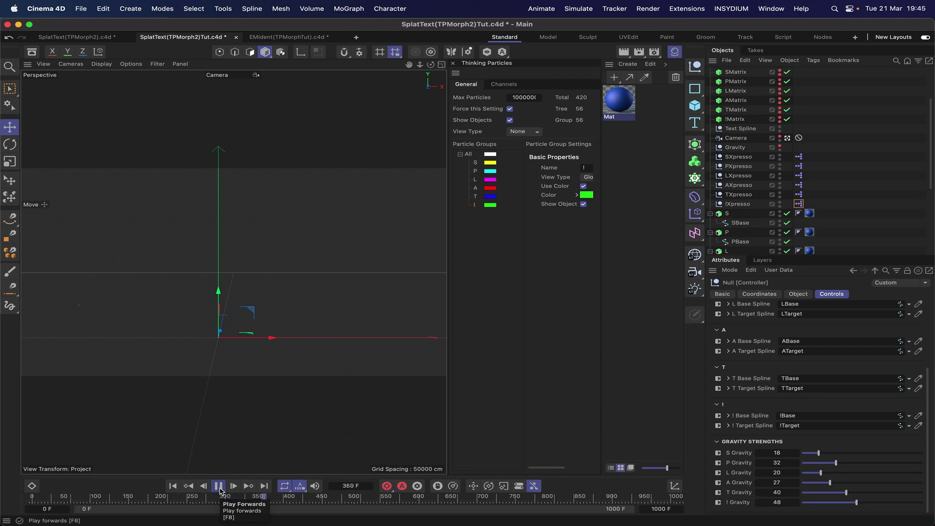
pyautogui.click(219, 486)
pyautogui.click(173, 486)
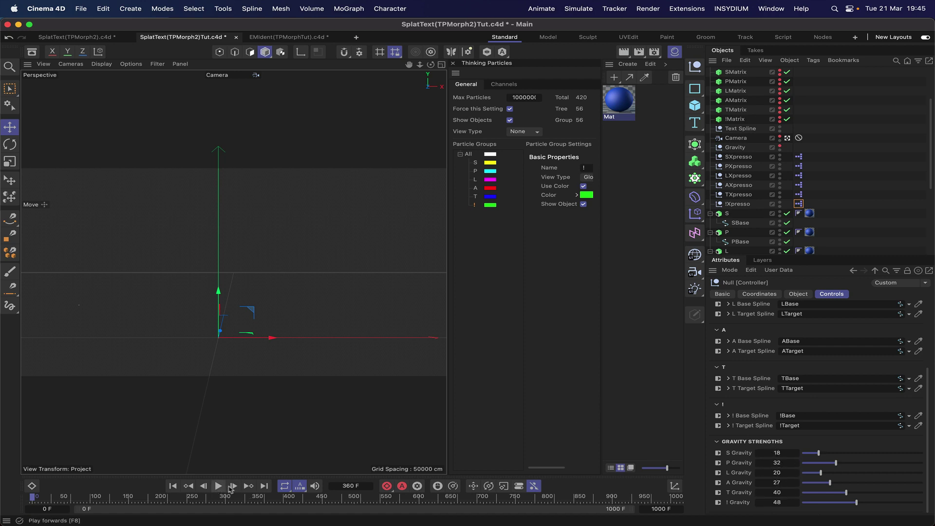
pyautogui.click(218, 485)
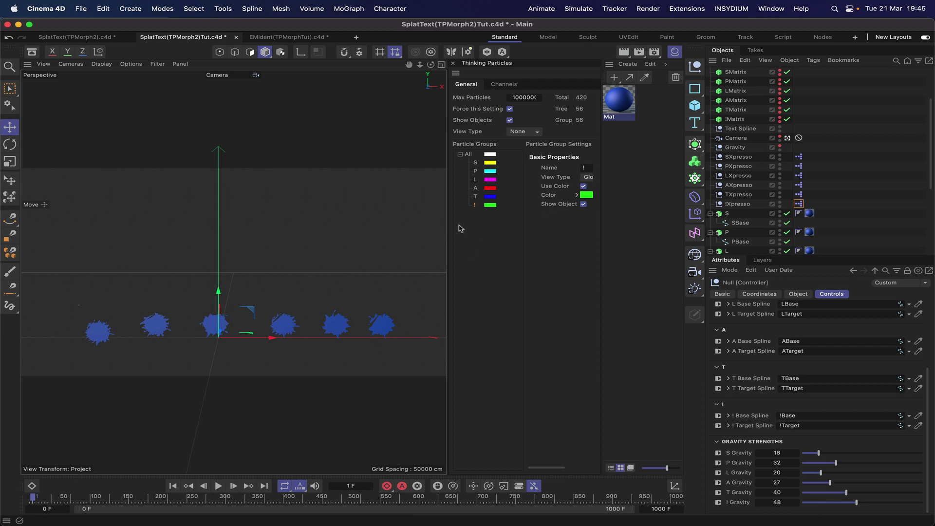
# Stagger the splat heights by moving LMatrix and AMatrix slightly down and TMatrix slightly up along the Y axis.
pyautogui.scroll(3, 737, 115)
pyautogui.click(736, 111)
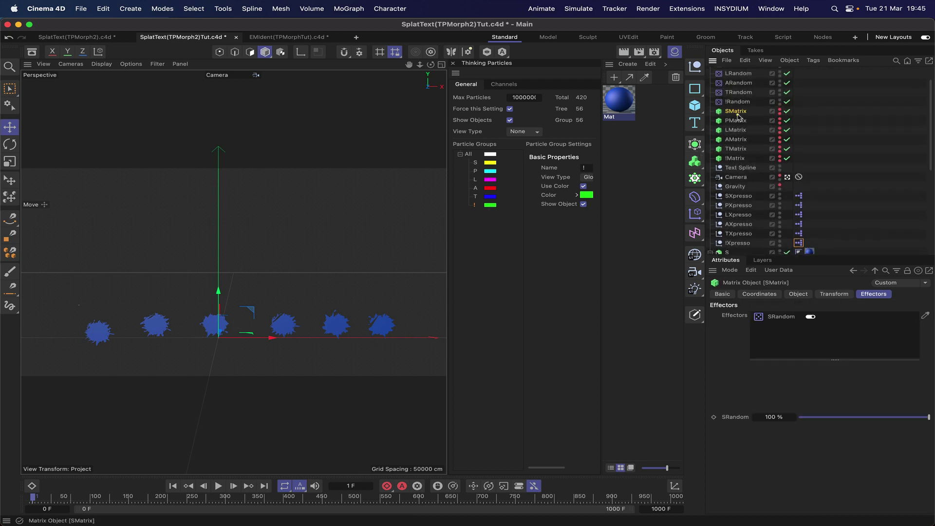
pyautogui.click(736, 120)
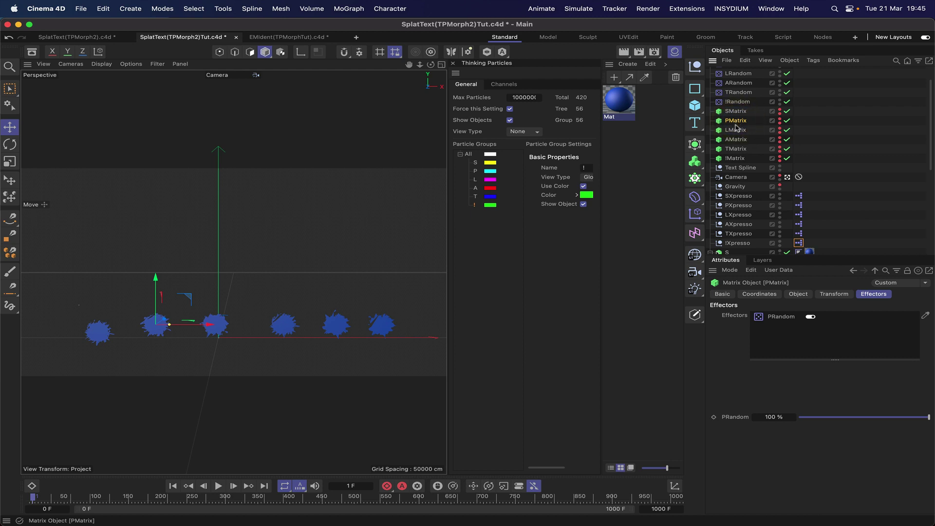
pyautogui.click(736, 130)
pyautogui.moveTo(215, 280); pyautogui.dragTo(214, 294)
pyautogui.click(733, 139)
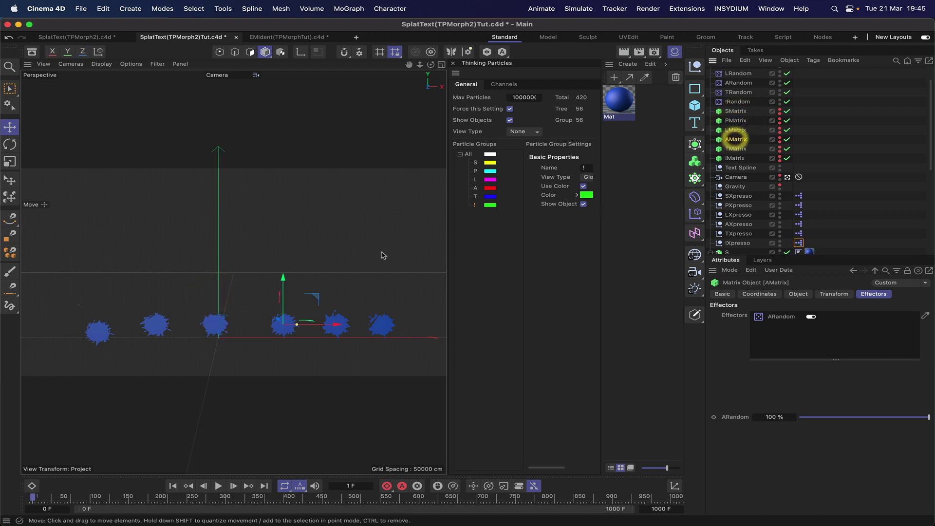
pyautogui.click(283, 286)
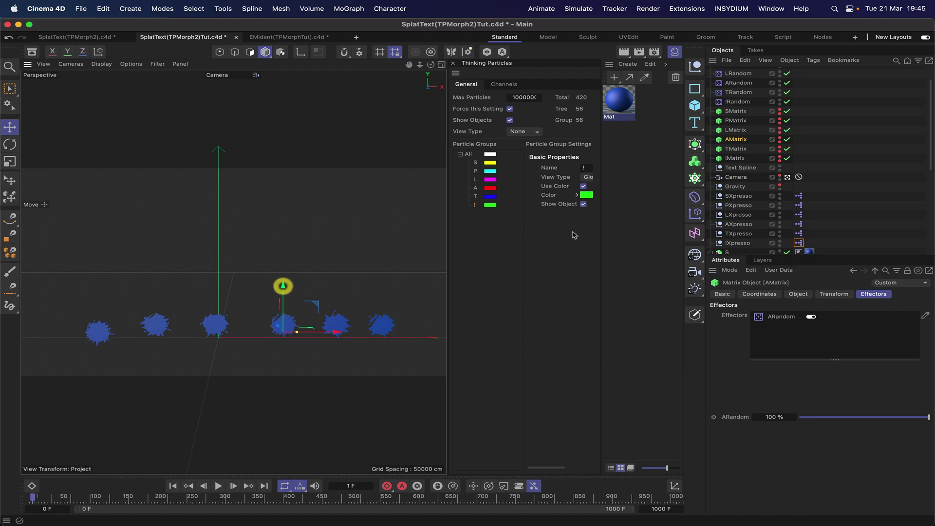
pyautogui.click(735, 148)
pyautogui.click(336, 278)
pyautogui.moveTo(336, 278); pyautogui.dragTo(336, 274)
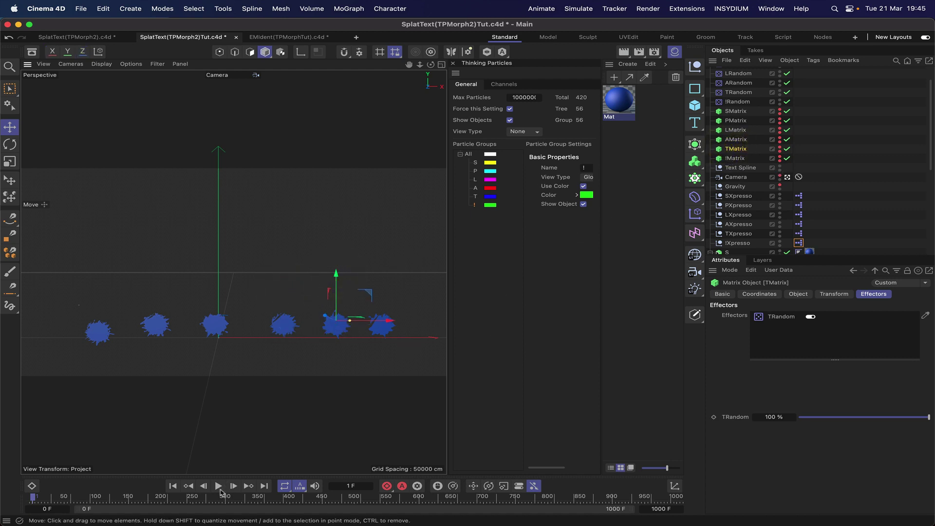
# Play the start of the animation to check the staggered splats, rewind, and advance to frame 1.
pyautogui.click(173, 485)
pyautogui.click(218, 485)
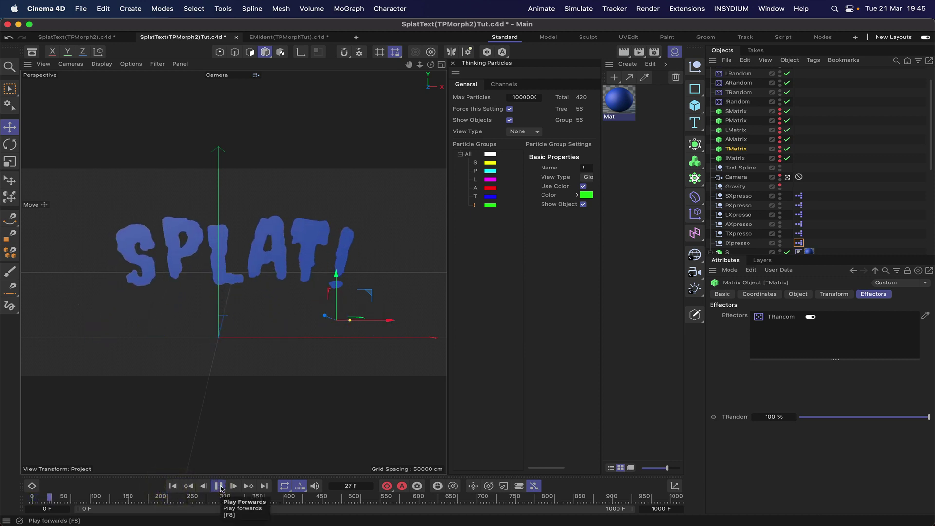
pyautogui.click(219, 485)
pyautogui.click(173, 485)
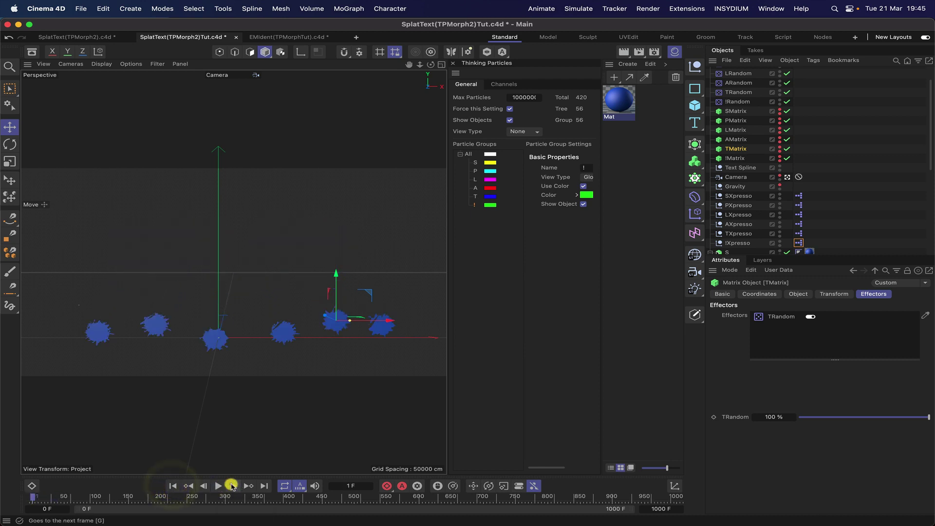
pyautogui.click(235, 485)
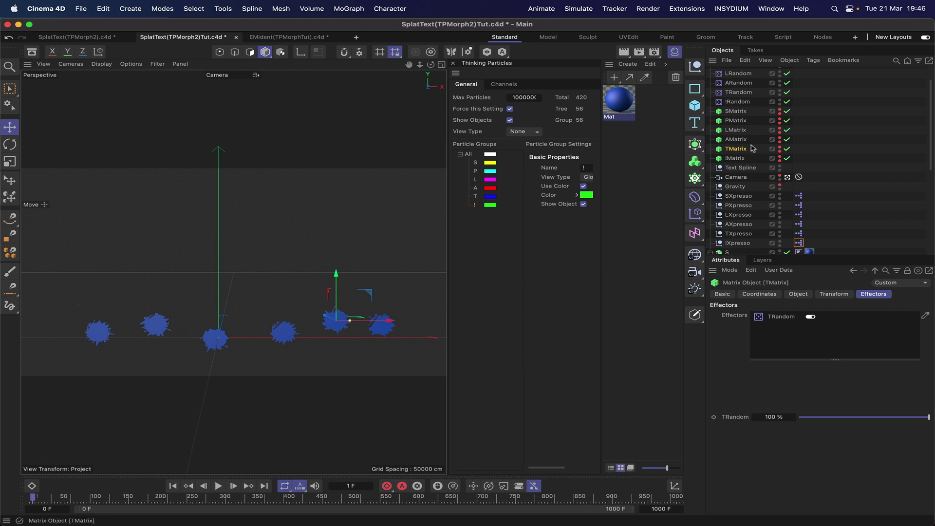
# Examine the SXpresso node graph that drives SMatrix, close it, and review SMatrix's Object properties.
pyautogui.scroll(3, 753, 147)
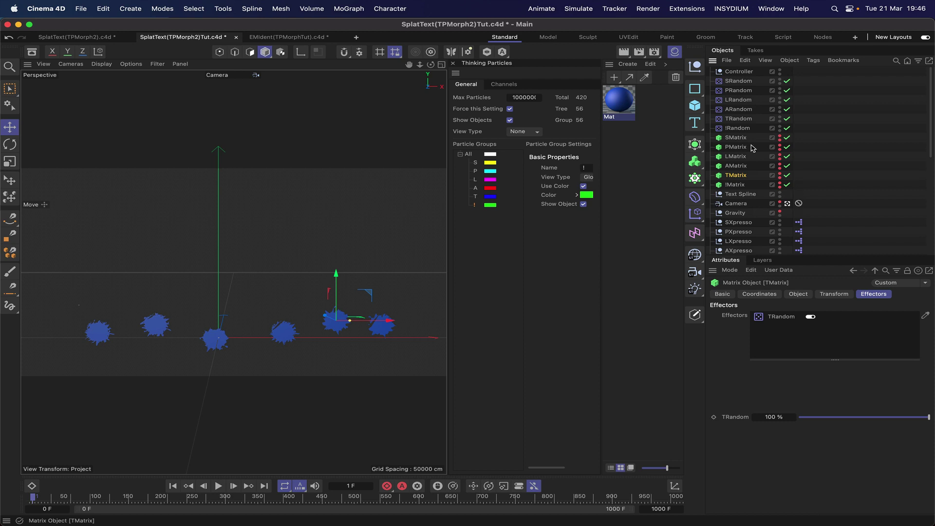
pyautogui.scroll(-4, 752, 145)
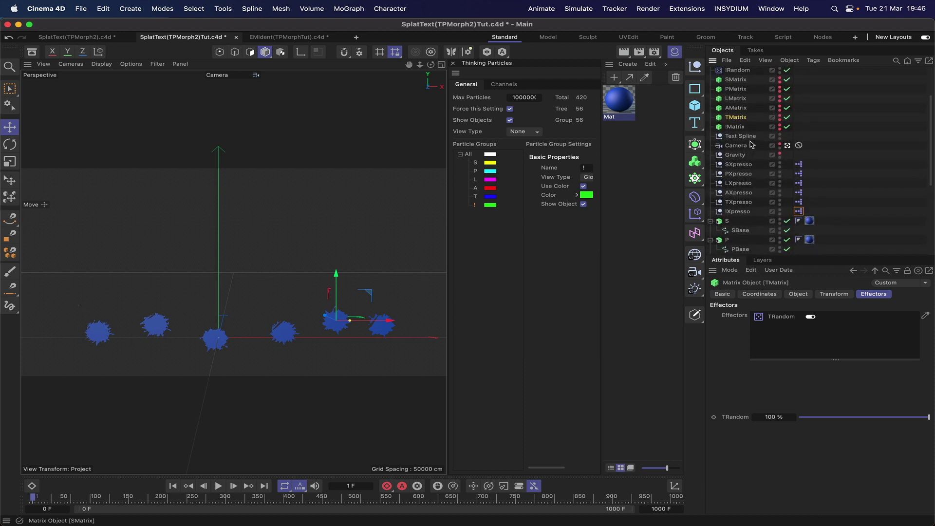
pyautogui.scroll(2, 752, 144)
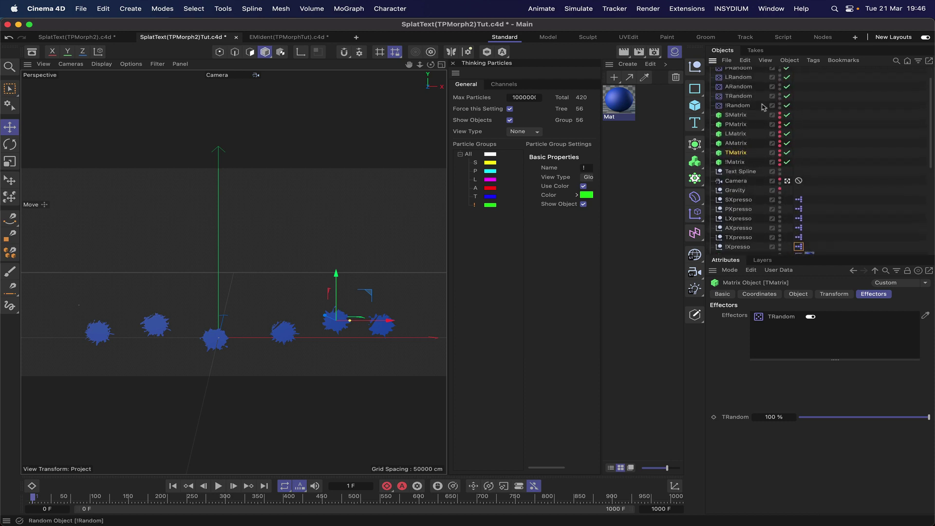
pyautogui.scroll(1, 743, 108)
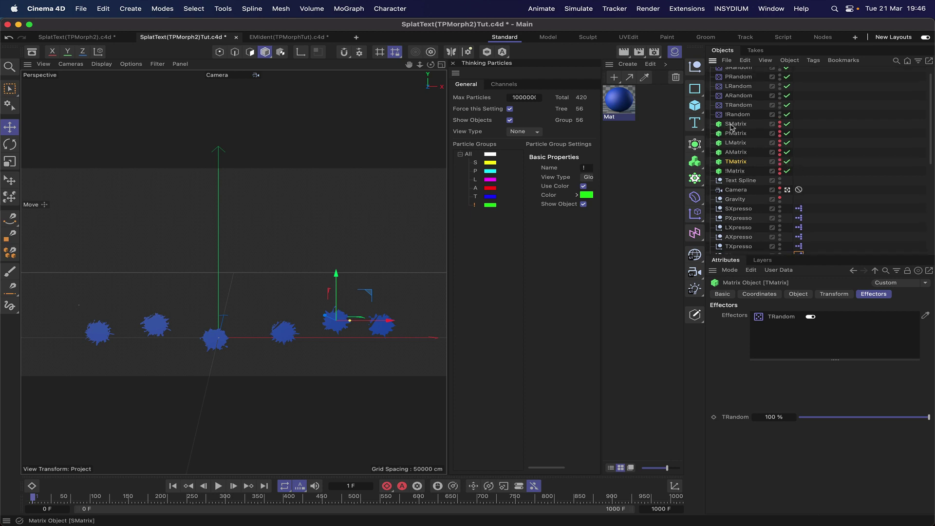
pyautogui.click(733, 125)
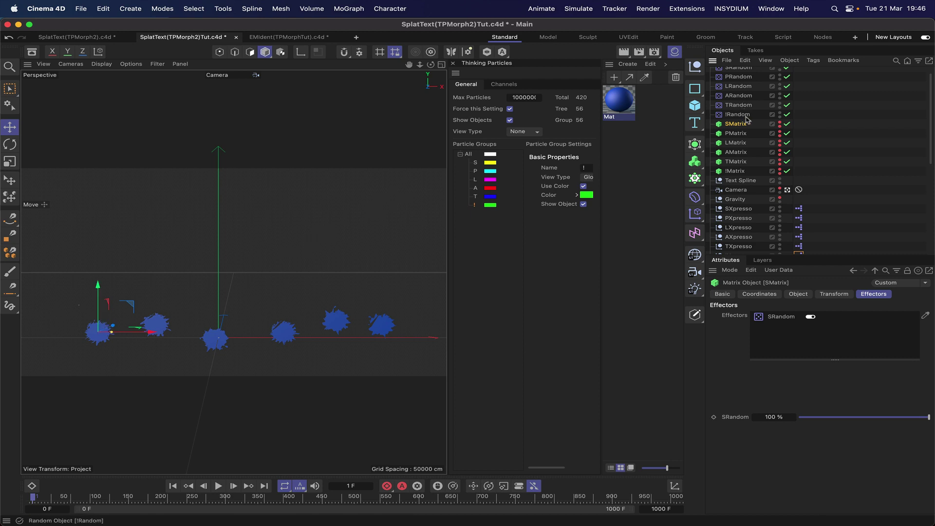
pyautogui.doubleClick(798, 209)
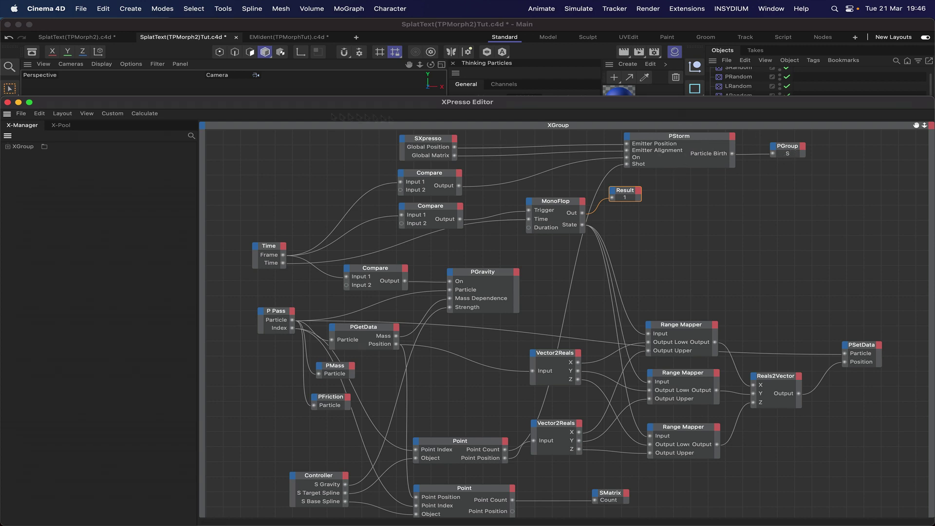
pyautogui.moveTo(66, 101); pyautogui.dragTo(129, 102)
pyautogui.click(70, 102)
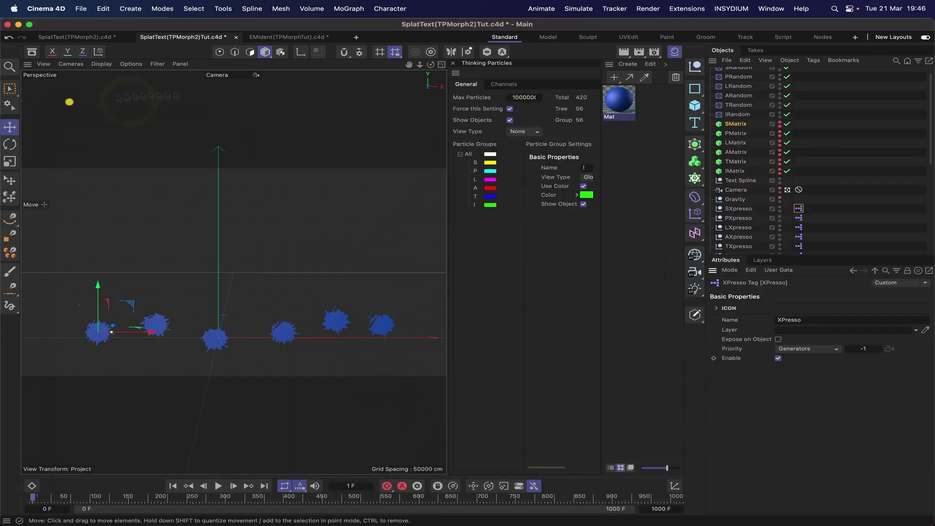
pyautogui.click(735, 124)
pyautogui.click(796, 293)
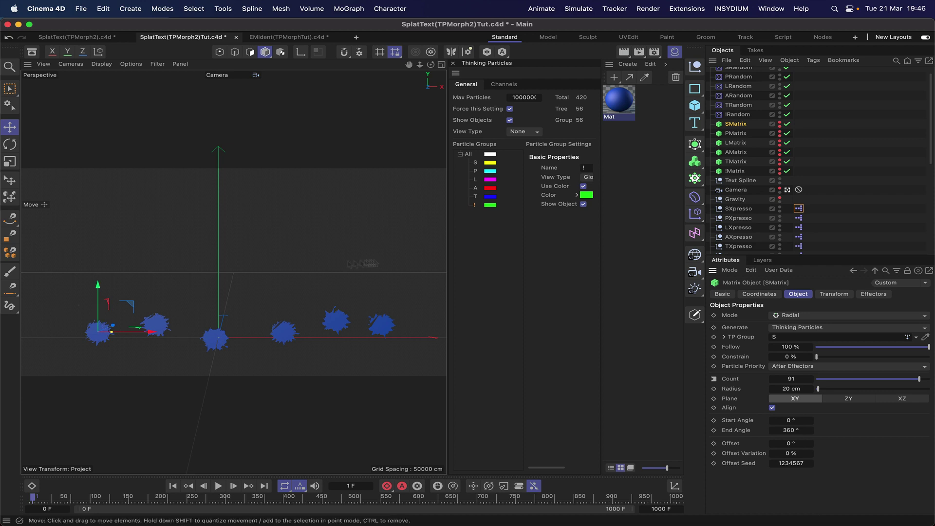
# Look through the scene hierarchy, from the Controller and Random effectors to the extruded letters and their target splines.
pyautogui.scroll(1, 737, 97)
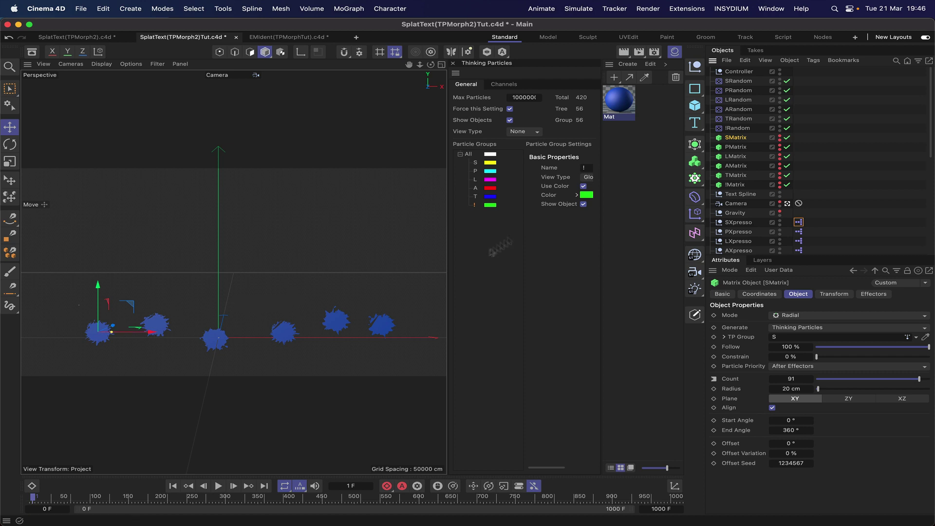
pyautogui.scroll(-5, 753, 140)
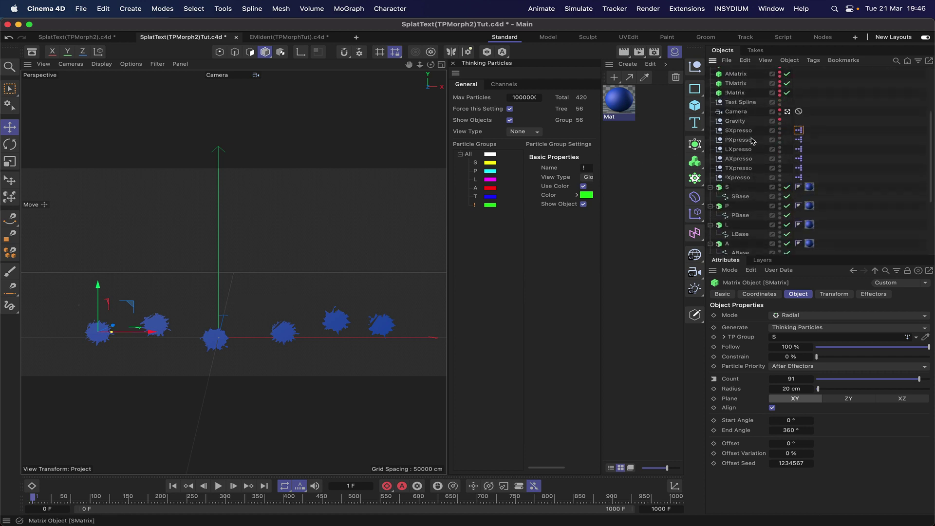
pyautogui.scroll(-3, 752, 144)
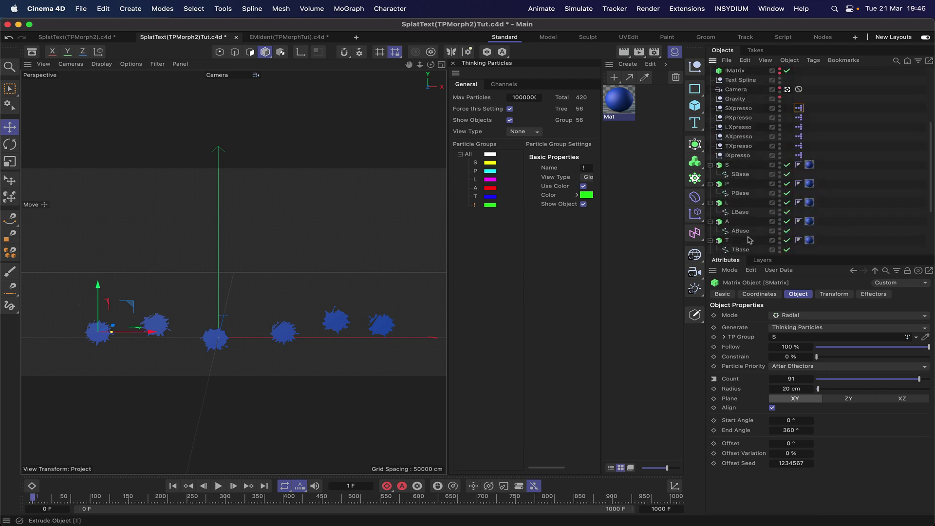
pyautogui.scroll(-4, 747, 239)
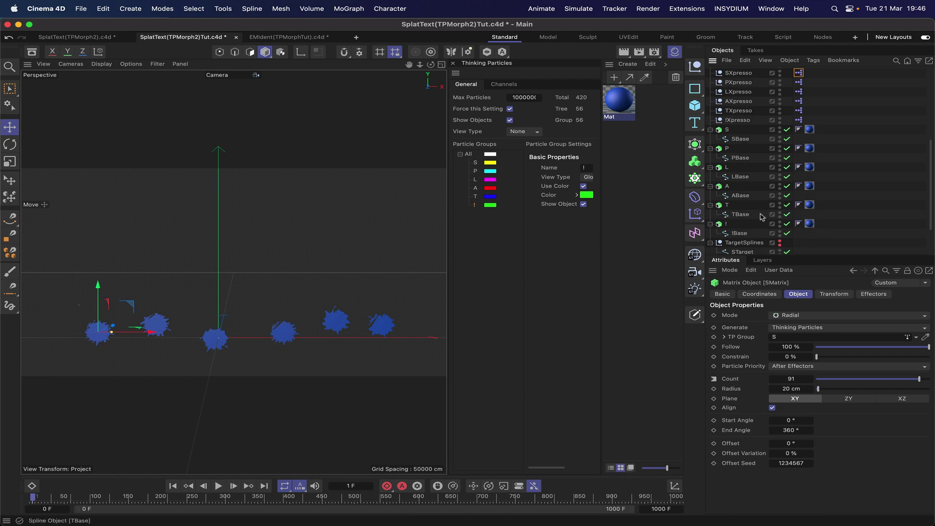
pyautogui.scroll(-3, 743, 225)
pyautogui.scroll(-2, 743, 225)
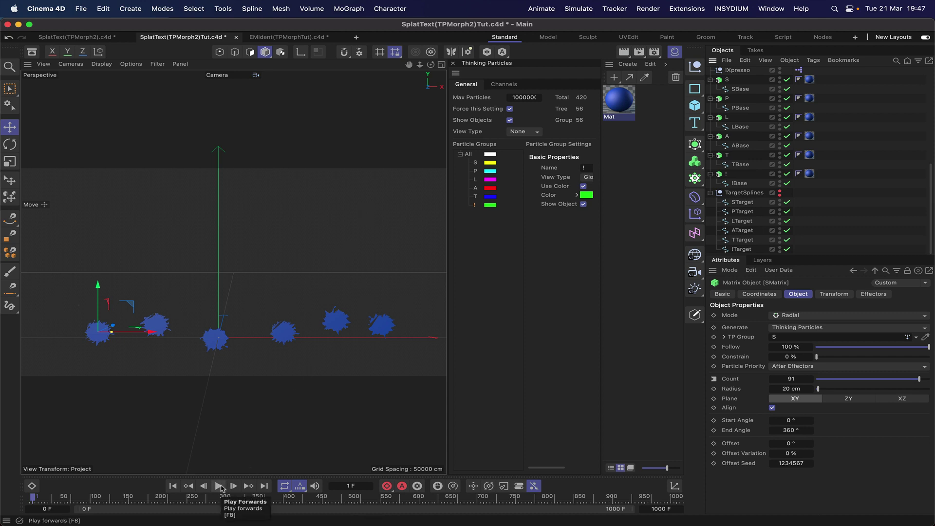
pyautogui.scroll(8, 749, 117)
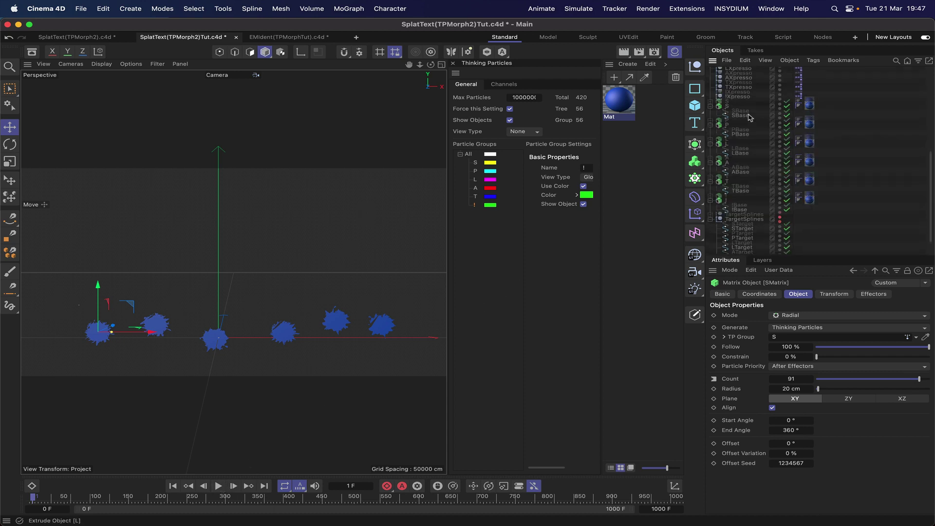
pyautogui.scroll(-5, 740, 146)
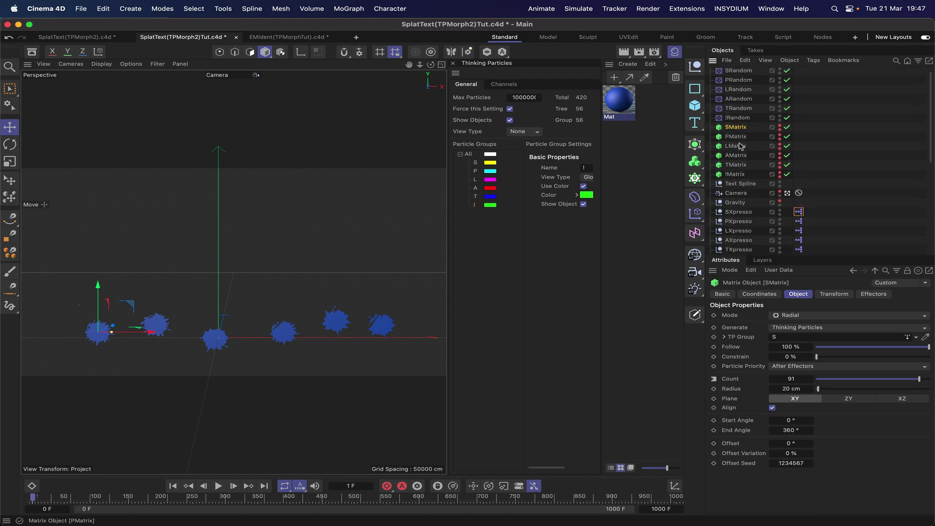
pyautogui.scroll(-1, 741, 146)
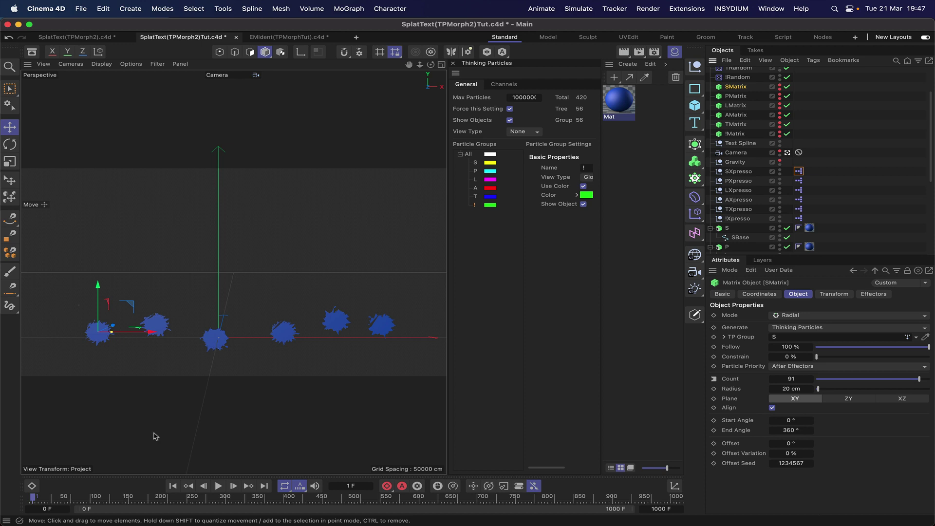
# Play the finished splat-to-letter animation from the first frame through the camera.
pyautogui.click(173, 485)
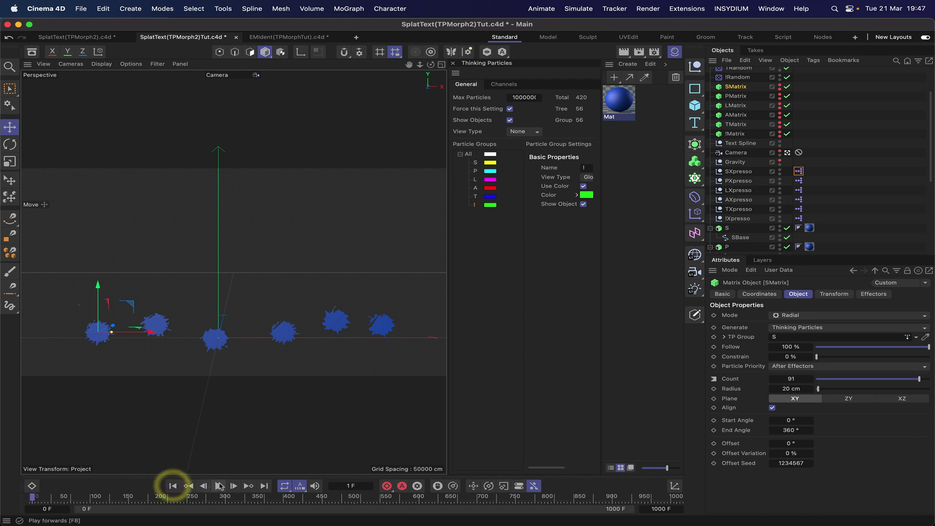
pyautogui.click(218, 485)
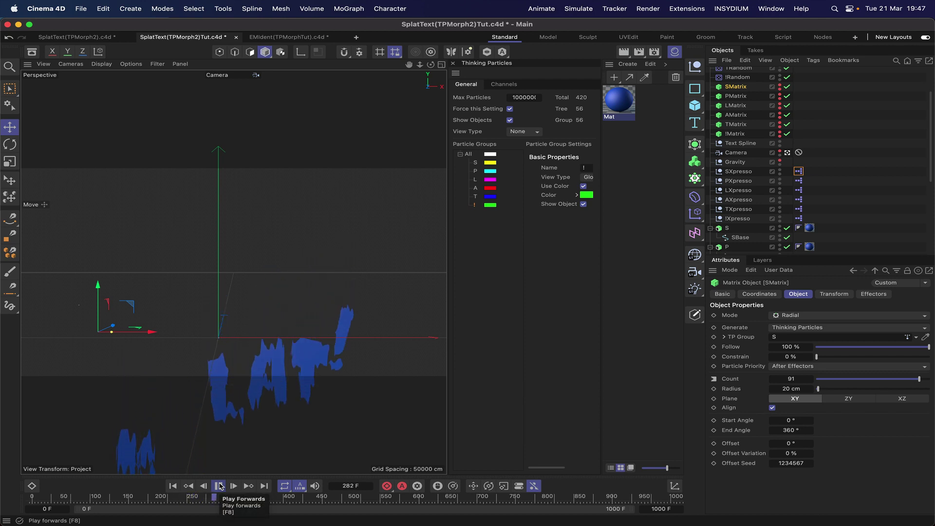
# Stop and rewind the animation, and examine the three Compare nodes in the SXpresso node graph.
pyautogui.click(219, 485)
pyautogui.click(173, 486)
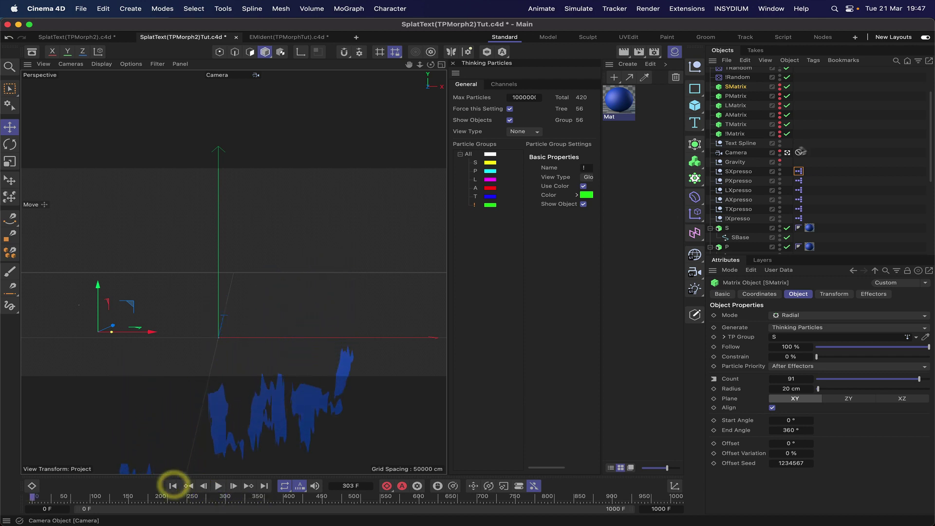
pyautogui.doubleClick(798, 173)
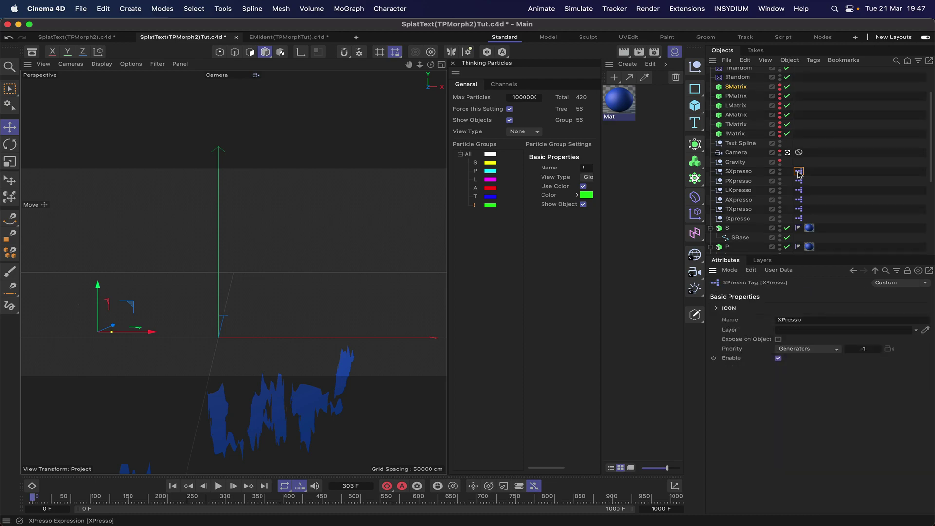
pyautogui.moveTo(687, 103); pyautogui.dragTo(597, 22)
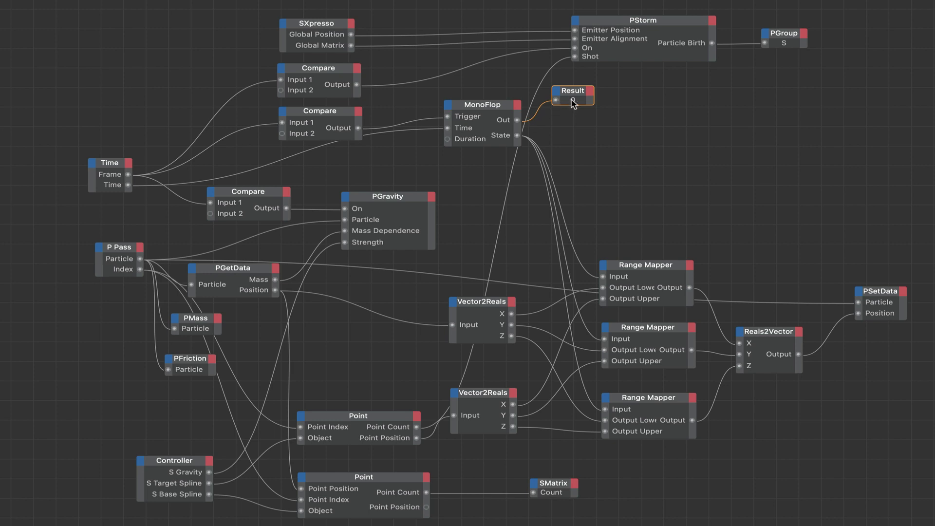
pyautogui.click(316, 73)
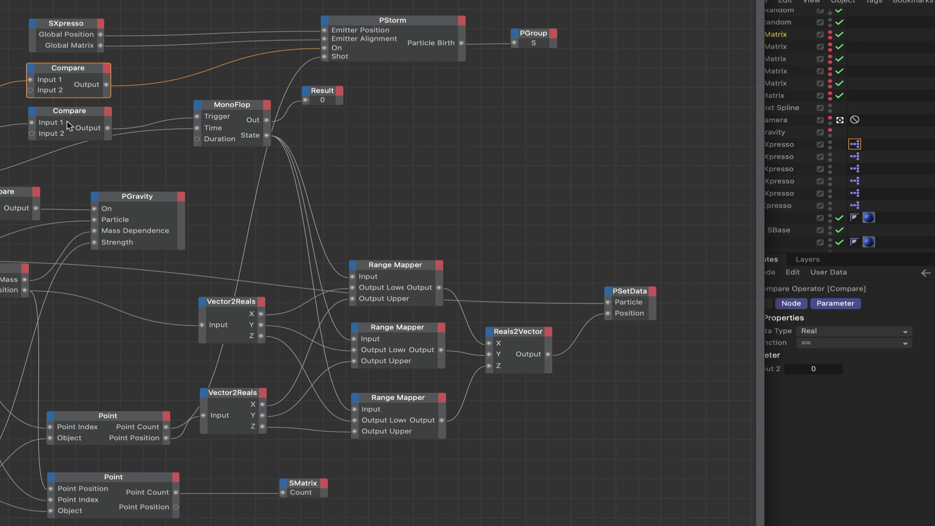
pyautogui.click(69, 116)
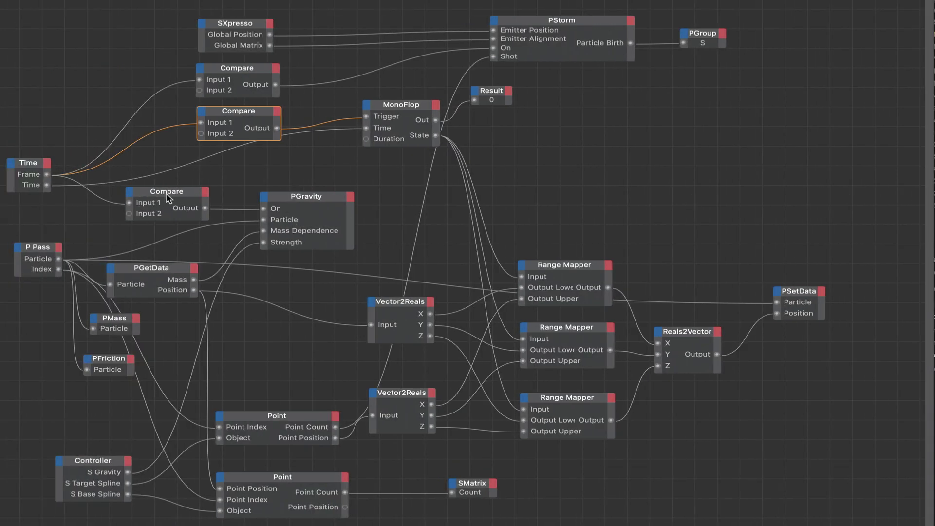
pyautogui.click(168, 200)
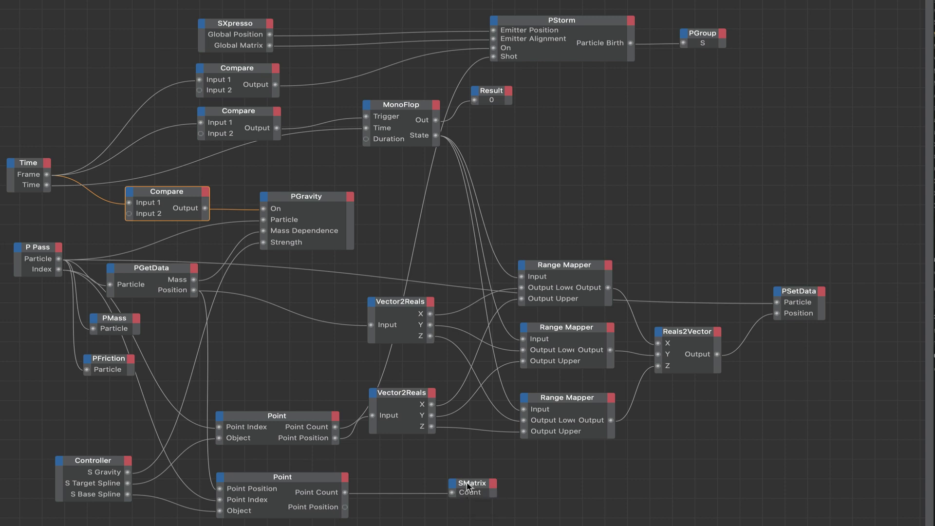
# Inspect the Controller node's connections and its available Gravity Strengths output ports.
pyautogui.click(99, 461)
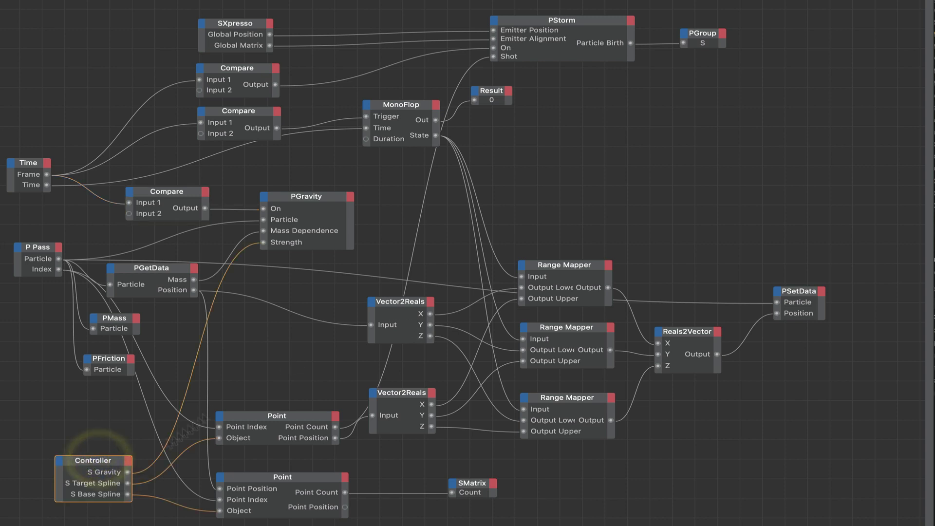
pyautogui.click(128, 463)
pyautogui.click(128, 461)
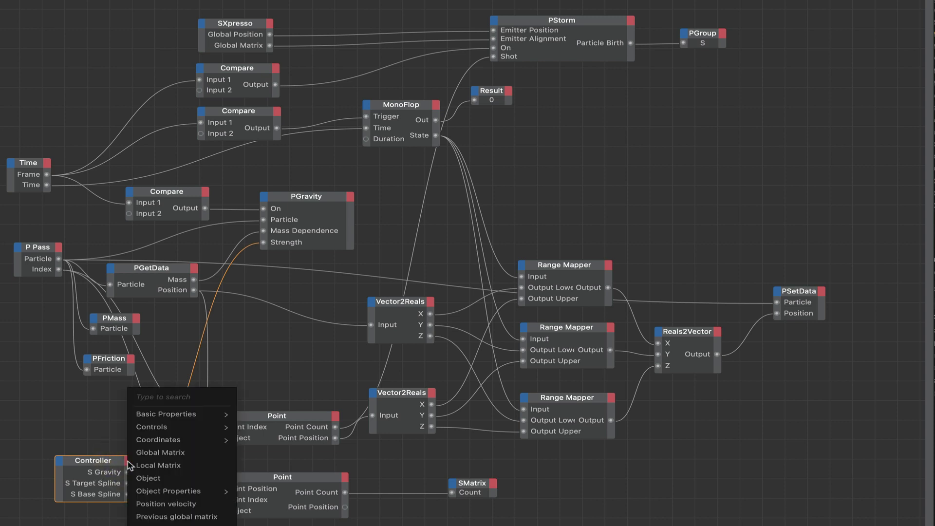
pyautogui.moveTo(177, 427)
pyautogui.moveTo(265, 429)
pyautogui.moveTo(278, 454)
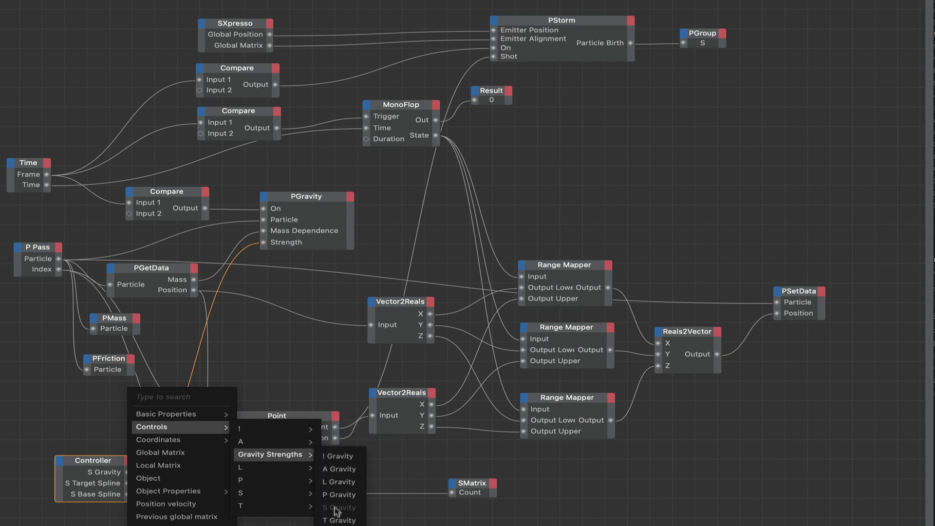
pyautogui.click(327, 389)
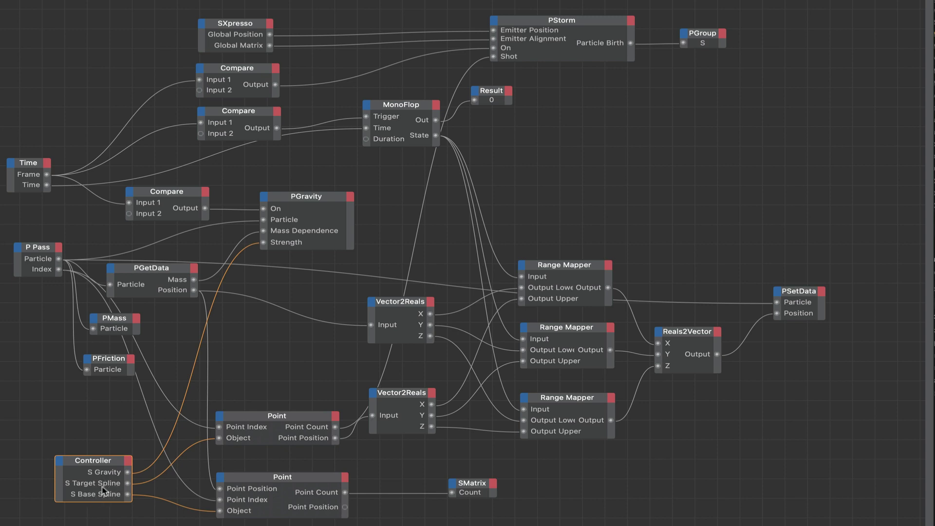
# Check the S Base Spline and S Target Spline entries among the Controller node's available outputs.
pyautogui.click(127, 463)
pyautogui.moveTo(181, 428)
pyautogui.moveTo(256, 433)
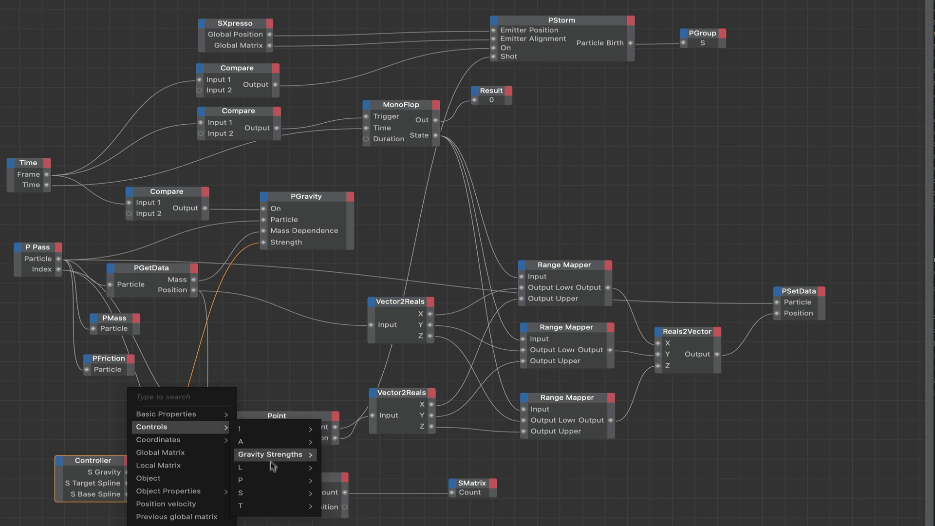
pyautogui.moveTo(314, 494)
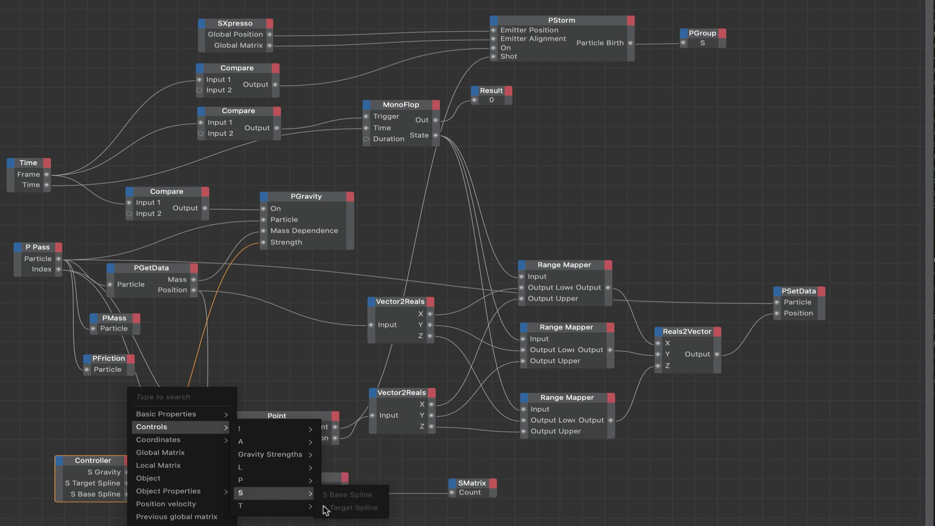
pyautogui.click(305, 371)
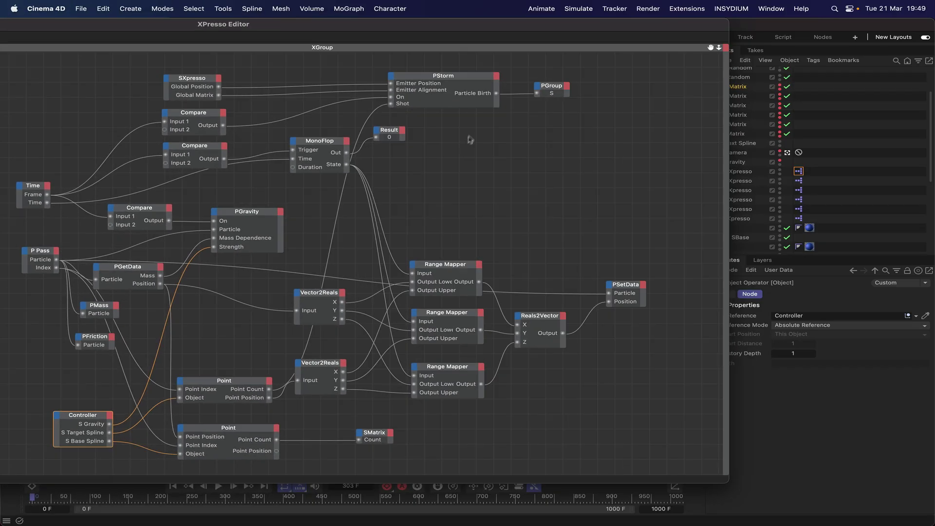
# Uncover the Object Manager, look through the scene hierarchy down to the target splines, and close the XPresso graph.
pyautogui.moveTo(696, 29); pyautogui.dragTo(585, 28)
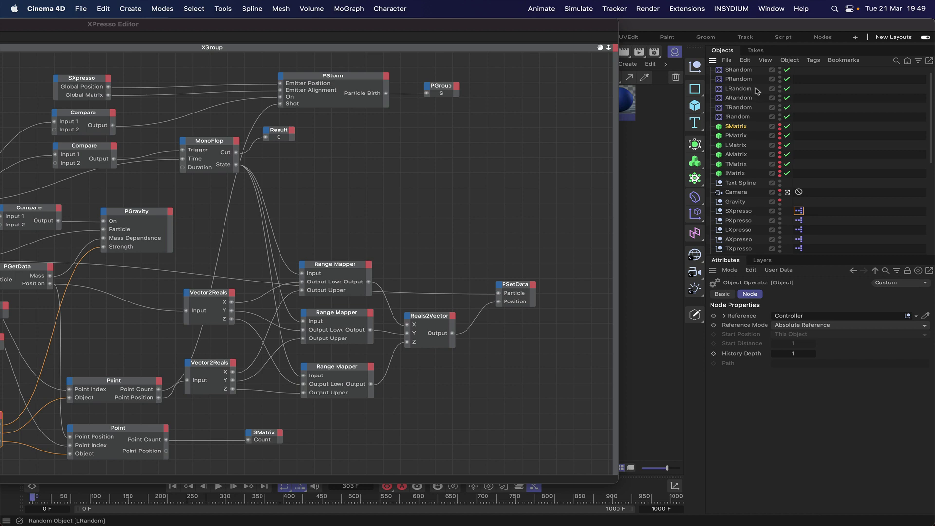
pyautogui.scroll(1, 757, 91)
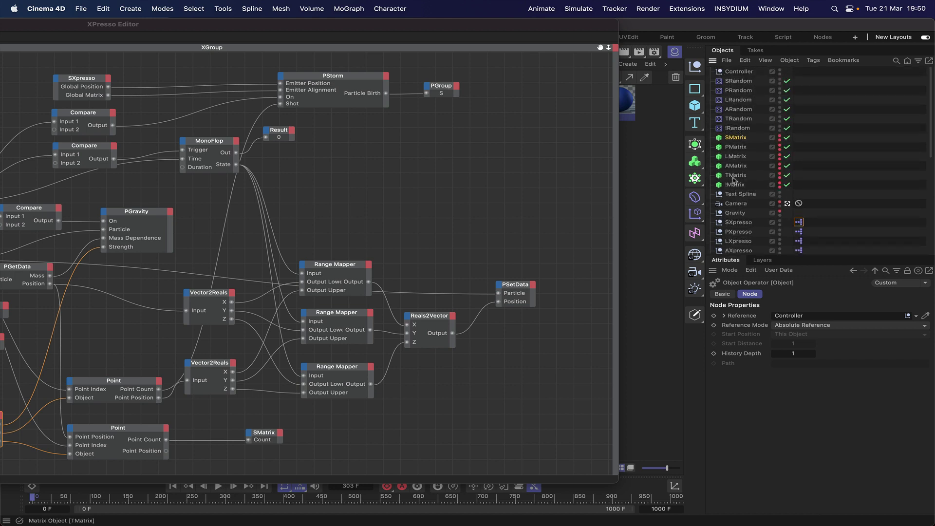
pyautogui.scroll(-7, 753, 148)
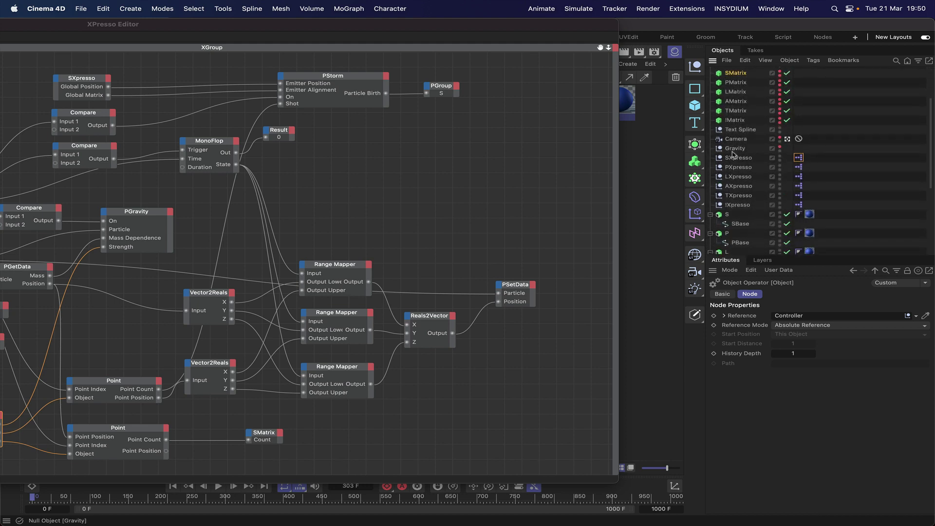
pyautogui.scroll(-14, 750, 159)
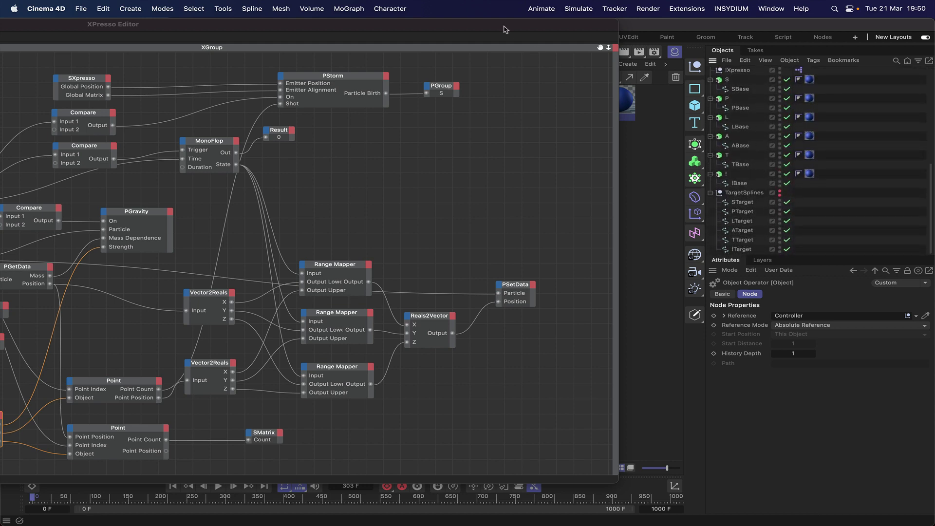
pyautogui.moveTo(504, 27); pyautogui.dragTo(821, 4)
pyautogui.moveTo(384, 29); pyautogui.dragTo(615, 23)
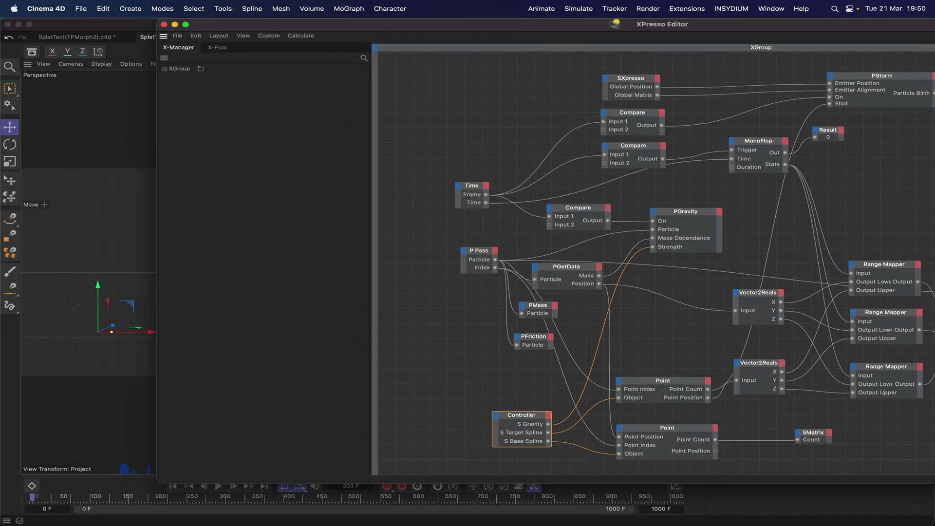
pyautogui.click(164, 24)
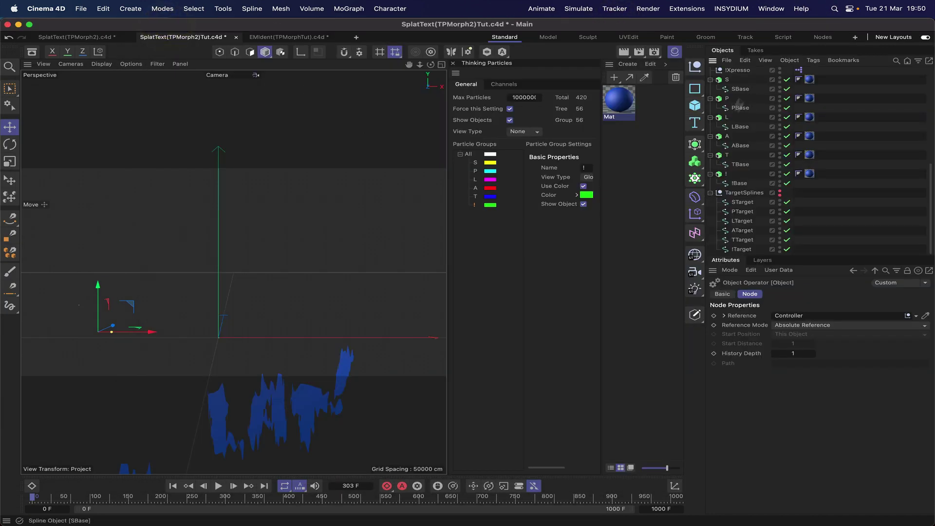
# Rewind the animation and advance to frame 1 to regenerate the starting splats.
pyautogui.click(173, 487)
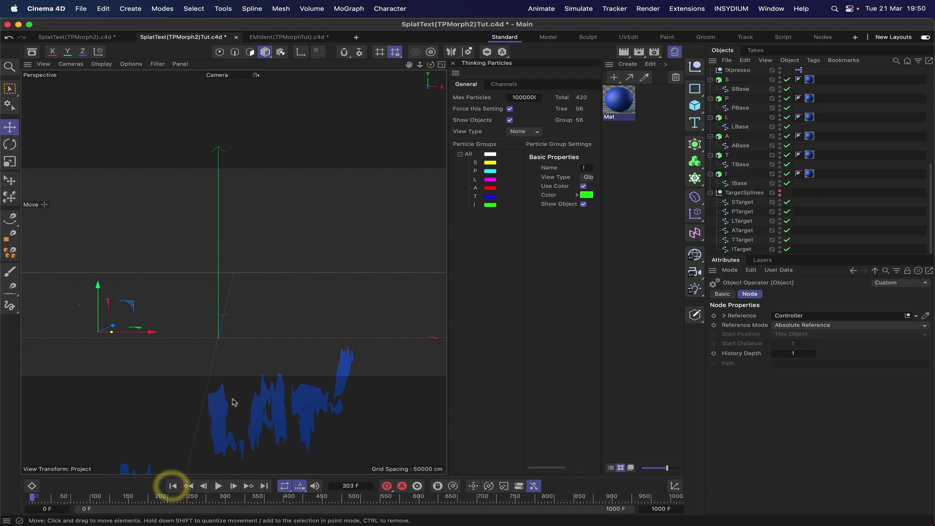
pyautogui.click(235, 486)
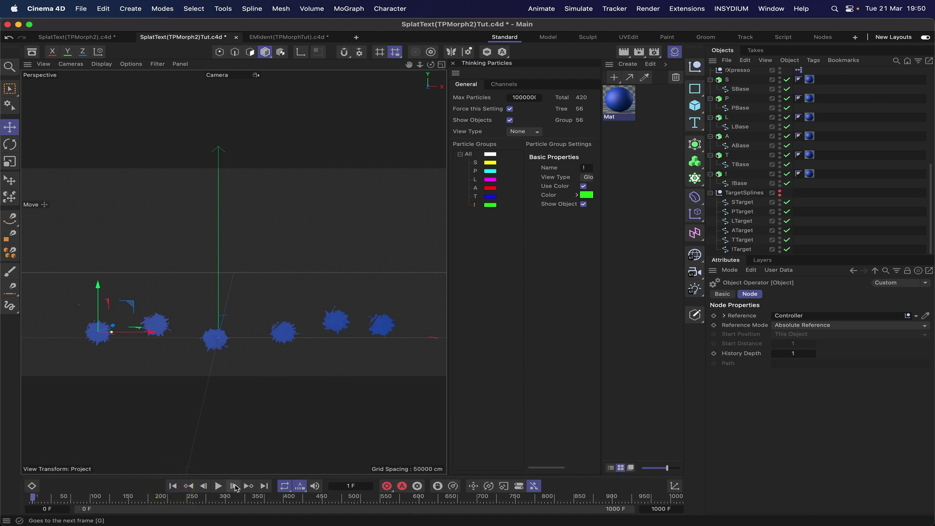
pyautogui.click(175, 486)
# Review the Controller null's base and target spline links and gravity strengths.
pyautogui.scroll(3, 755, 142)
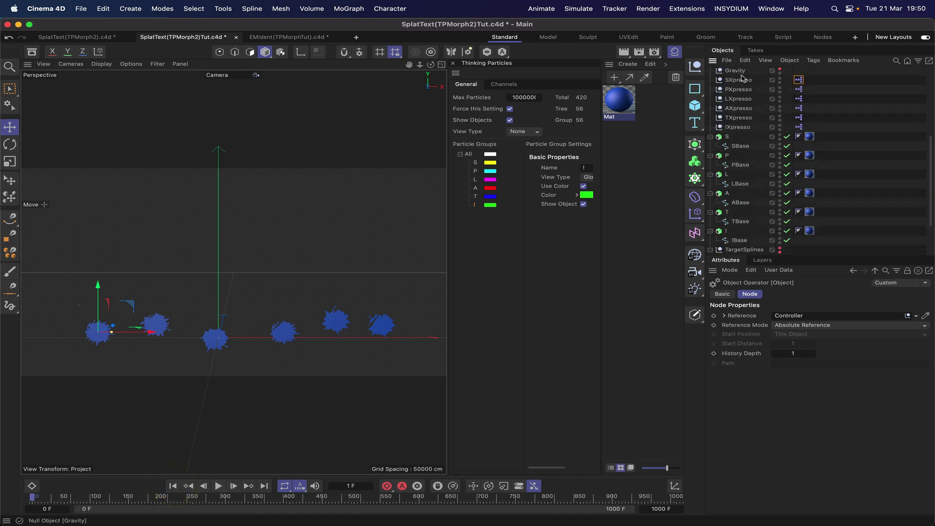
pyautogui.scroll(6, 742, 78)
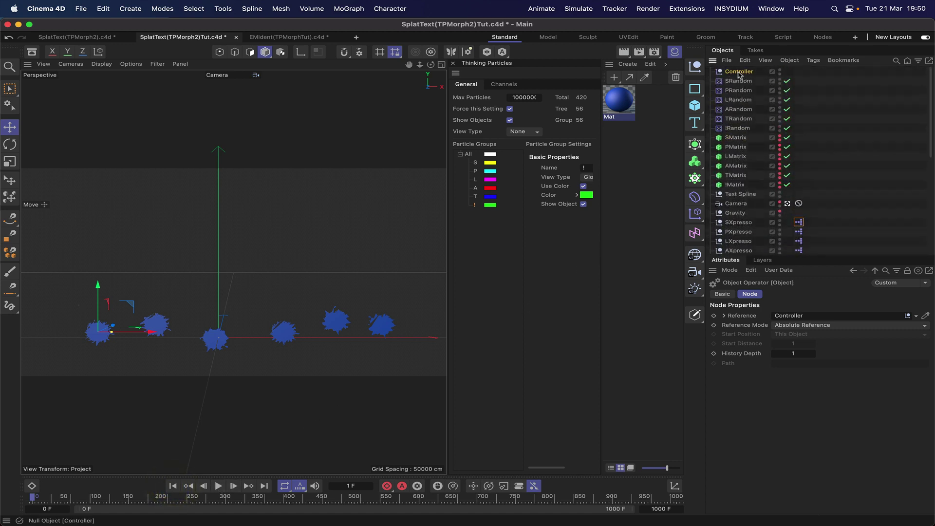
pyautogui.click(737, 72)
pyautogui.scroll(-5, 785, 354)
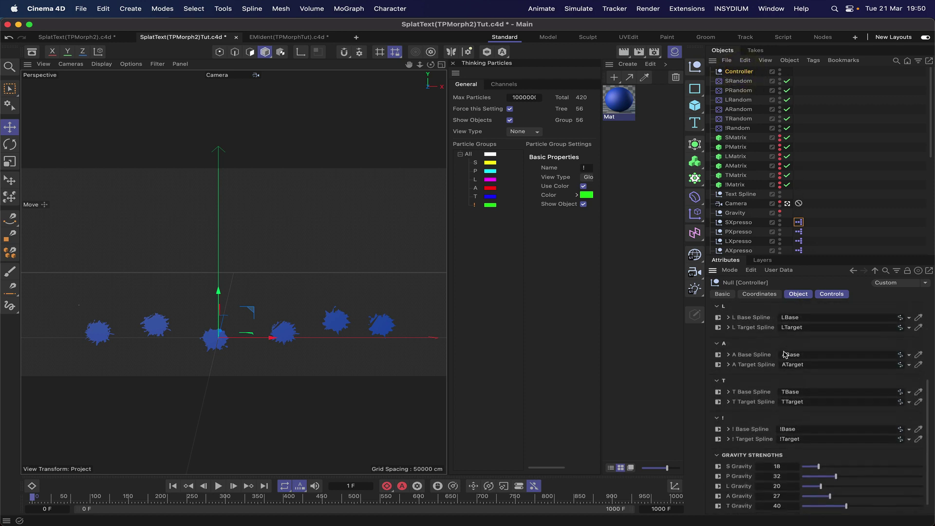
pyautogui.scroll(5, 784, 355)
pyautogui.scroll(-5, 784, 355)
pyautogui.scroll(3, 785, 355)
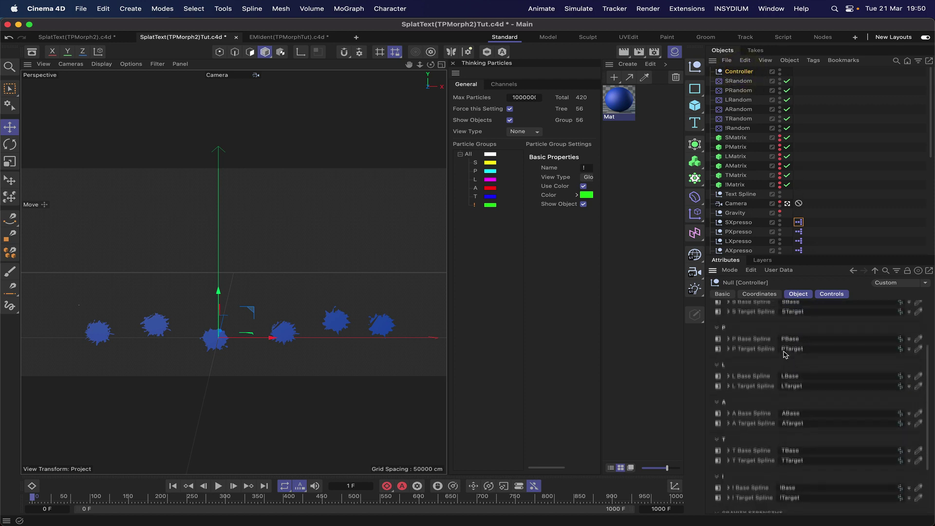
pyautogui.scroll(2, 785, 354)
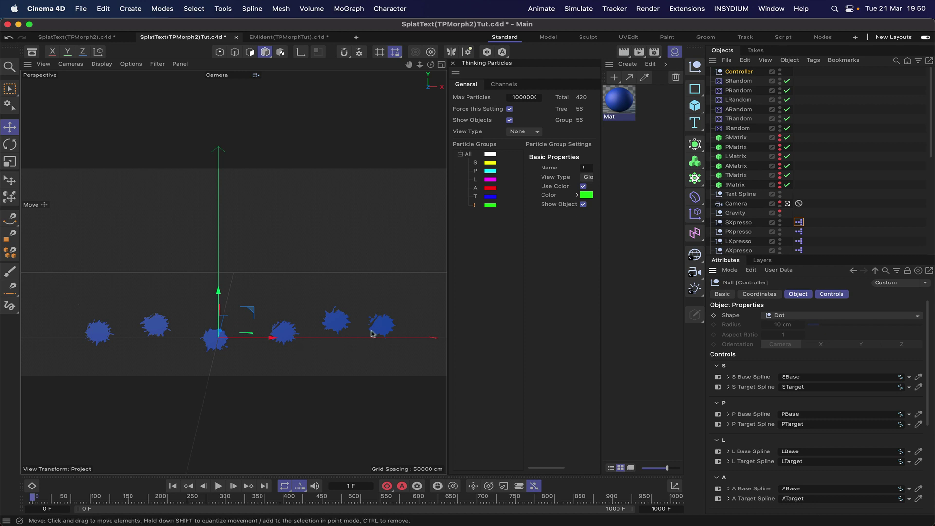
# Check the Priority setting of the SXpresso object's XPresso tag.
pyautogui.click(800, 223)
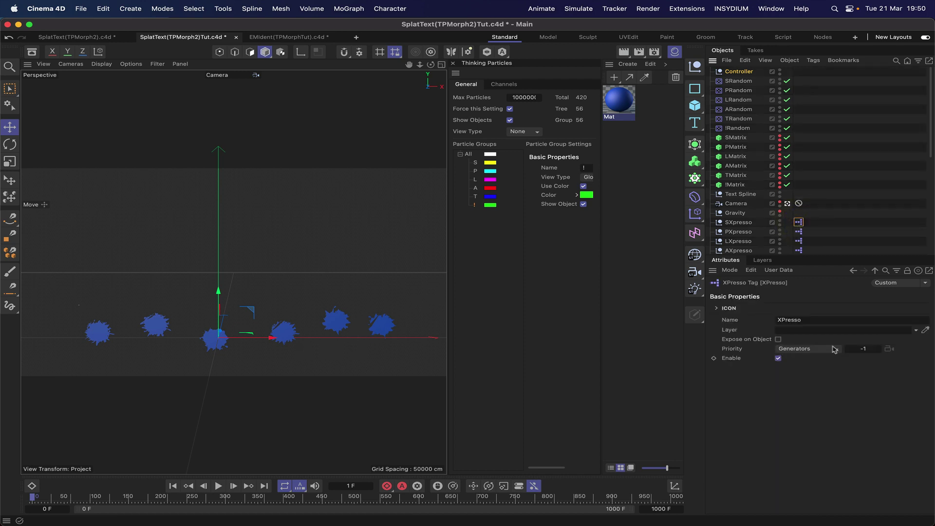
pyautogui.click(796, 350)
pyautogui.click(755, 384)
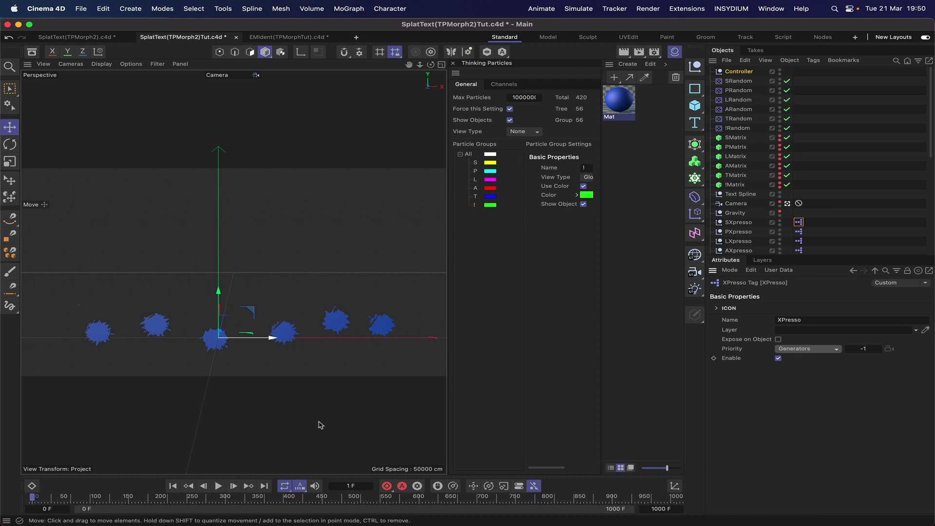
# Preview the splat-to-letter animation from the start until the letters have fallen out of the camera view.
pyautogui.click(173, 485)
pyautogui.click(218, 485)
pyautogui.click(218, 485)
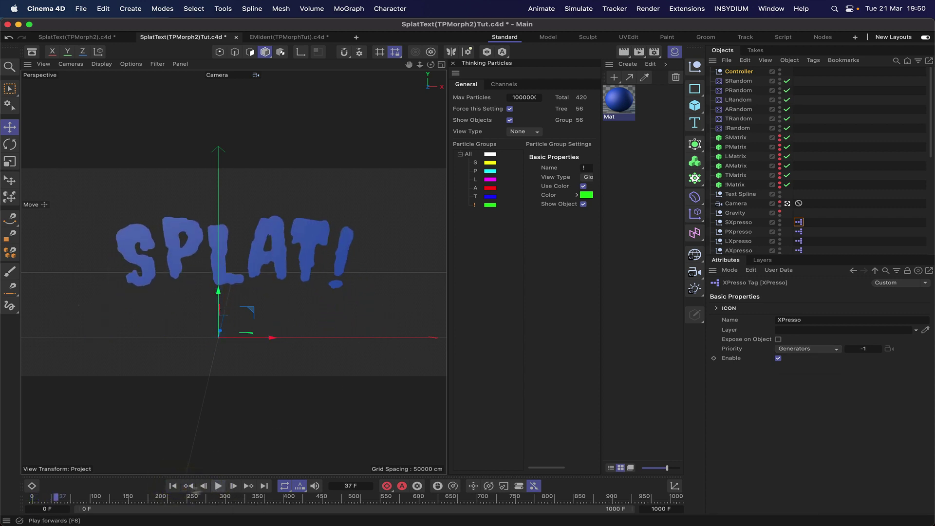
pyautogui.click(172, 486)
pyautogui.click(233, 486)
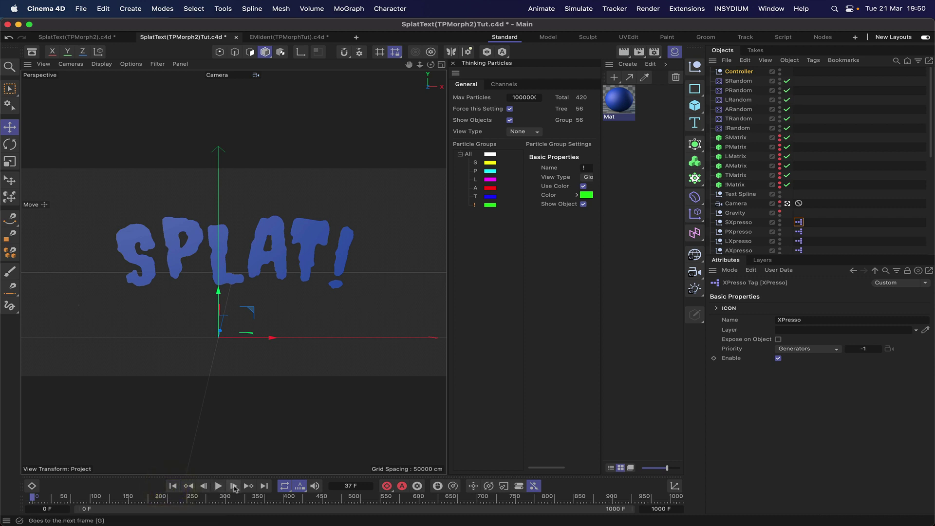
pyautogui.click(173, 487)
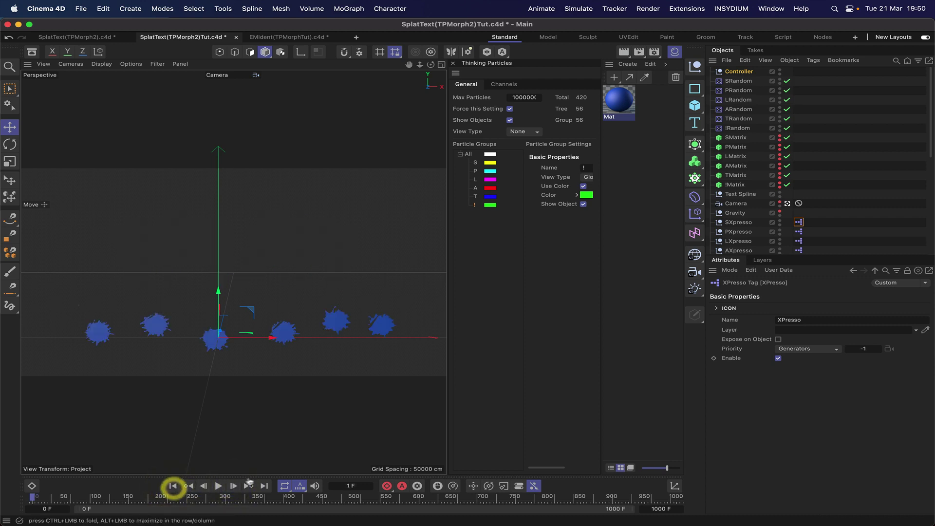
pyautogui.click(219, 486)
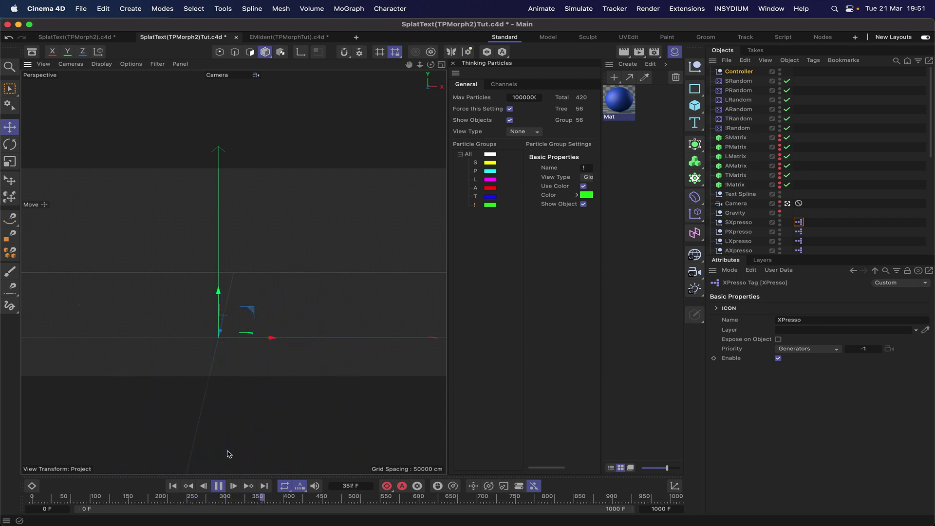
pyautogui.click(218, 486)
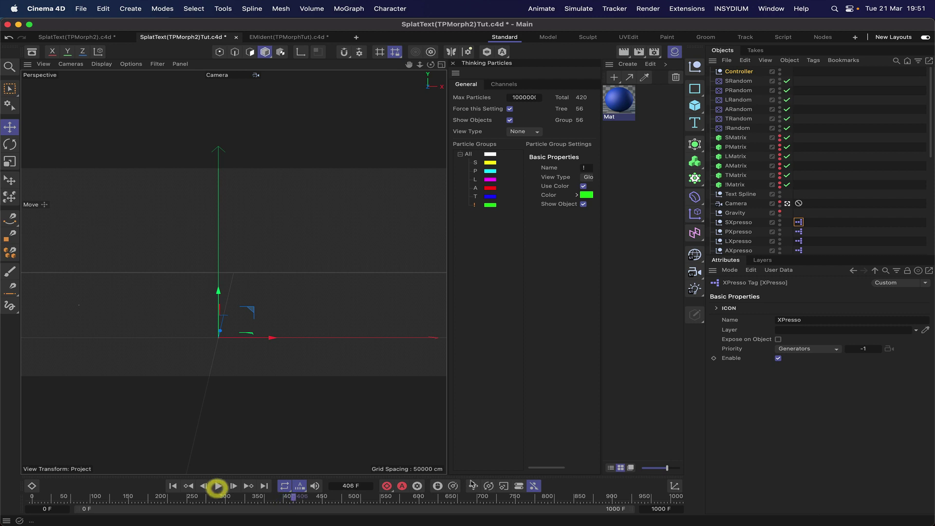
# Set the project end to frame 500 and play the animation from the start.
pyautogui.click(662, 509)
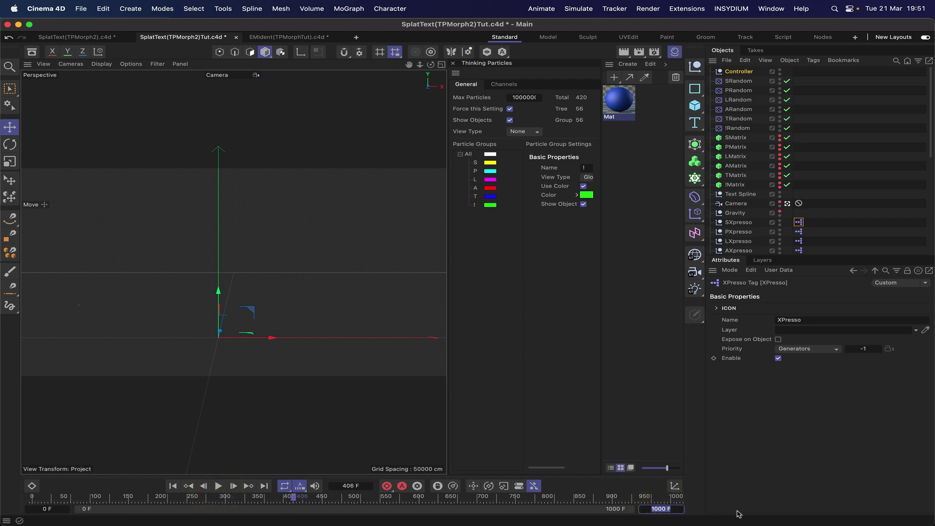
pyautogui.press('Return')
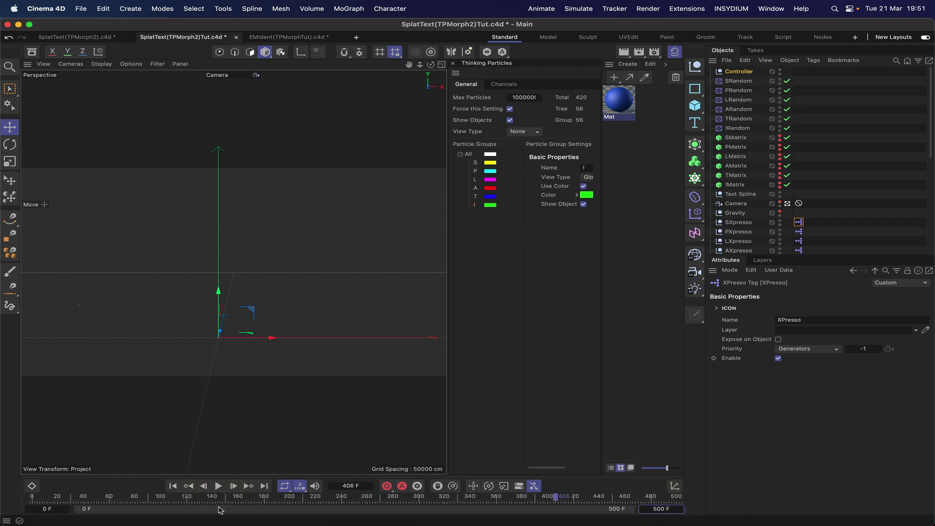
pyautogui.click(175, 485)
pyautogui.click(218, 486)
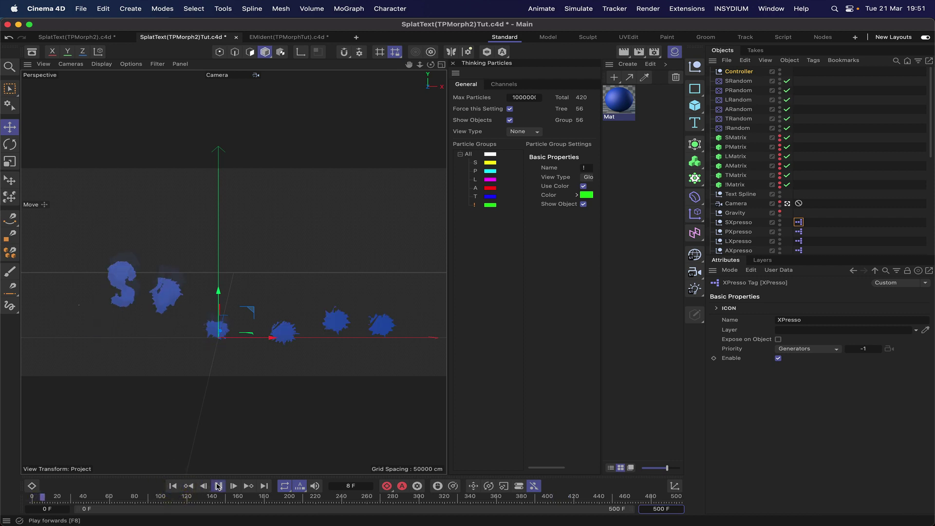